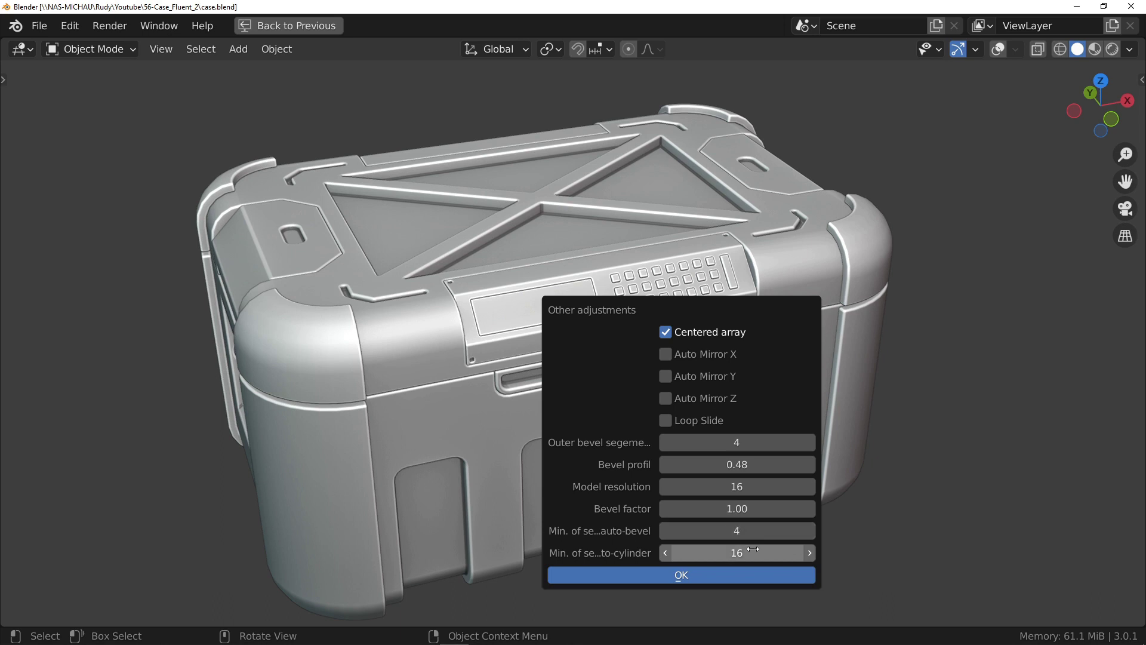
Accept the Other adjustments settings with Centered array enabled and the bevel profile at 0.48.
click(717, 577)
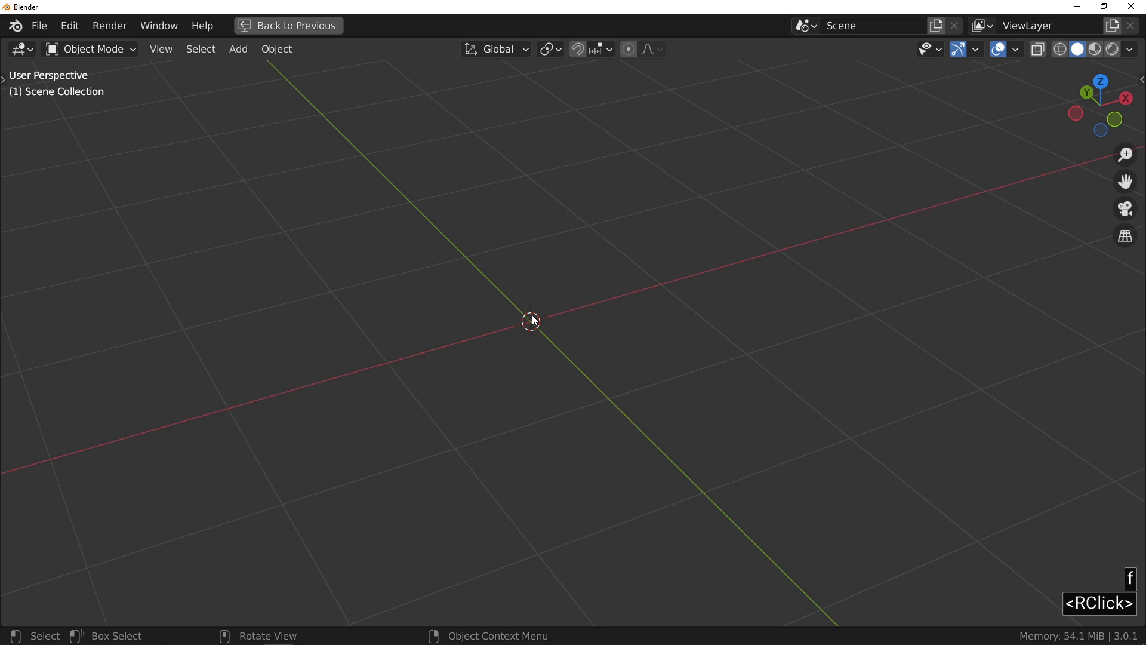
Create a Fluent rectangle on the ground plane, drawn from the world origin as its center and spanning six by four grid cells.
middle_drag(532, 320, 527, 330)
click(538, 325)
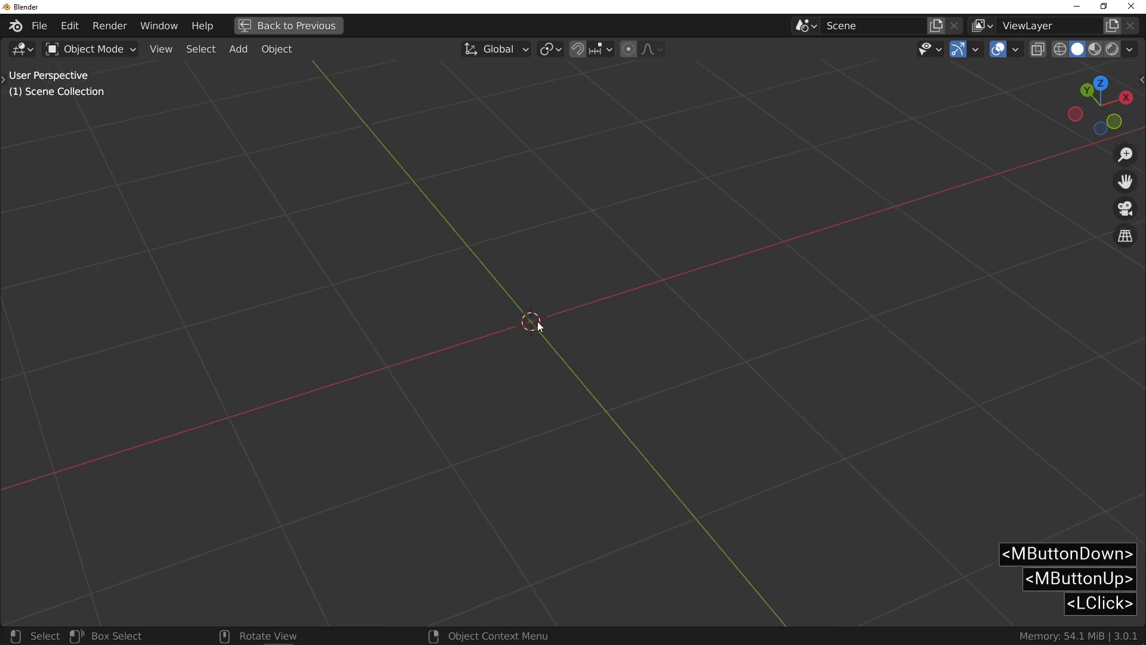
key(f)
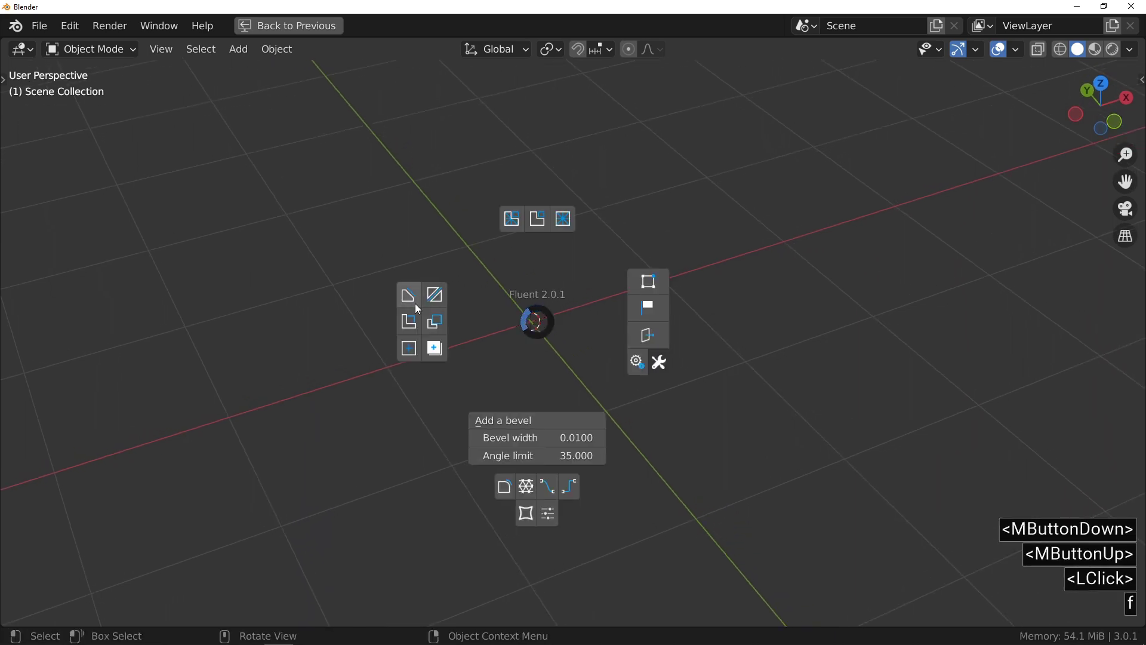
click(411, 348)
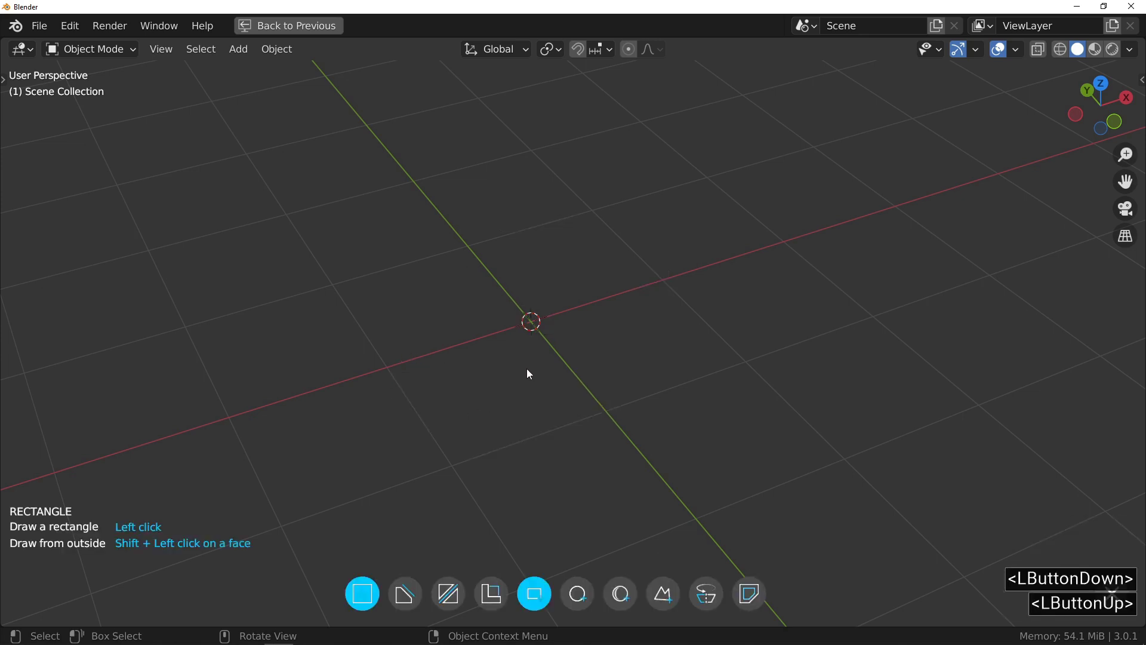
right_click(523, 347)
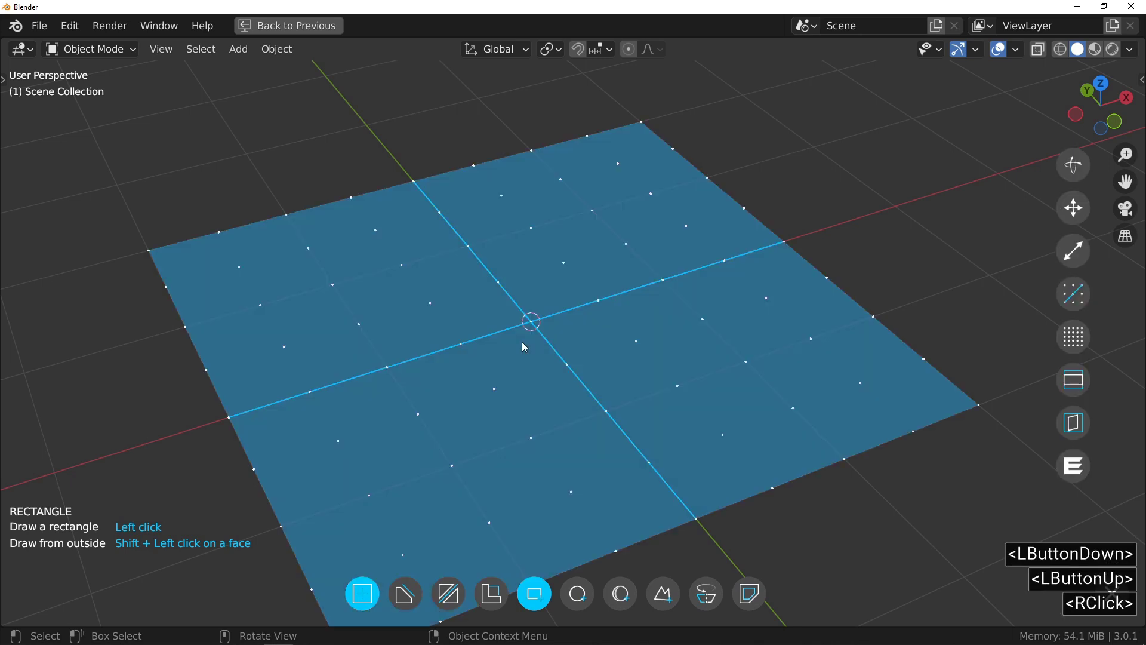
ctrl+middle_click(421, 293)
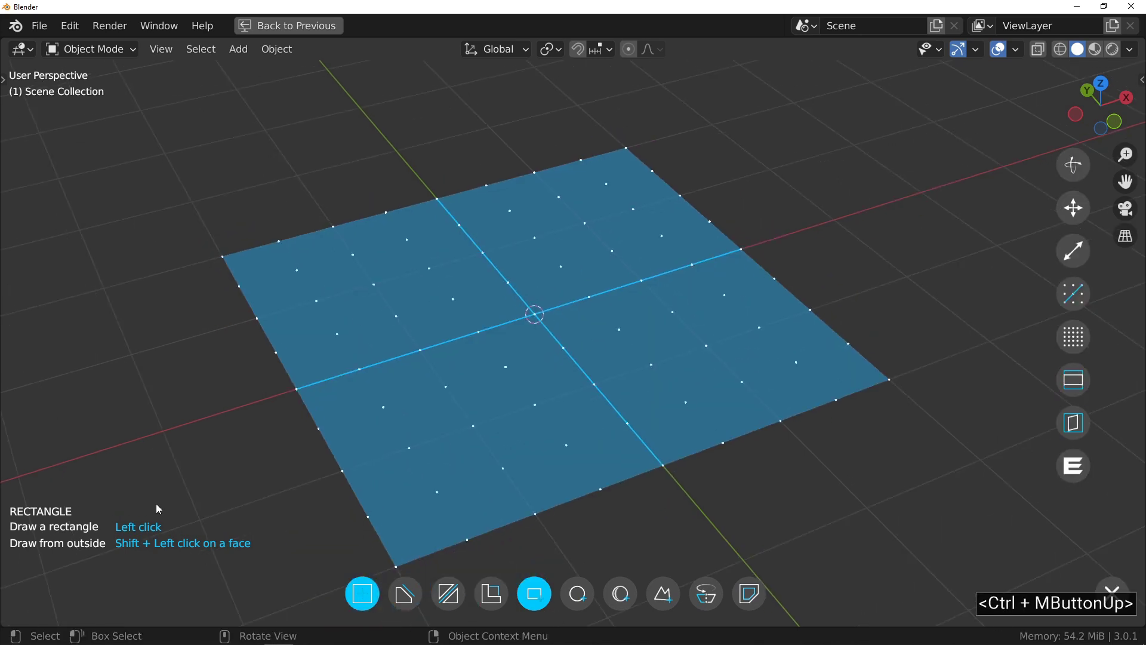
click(535, 315)
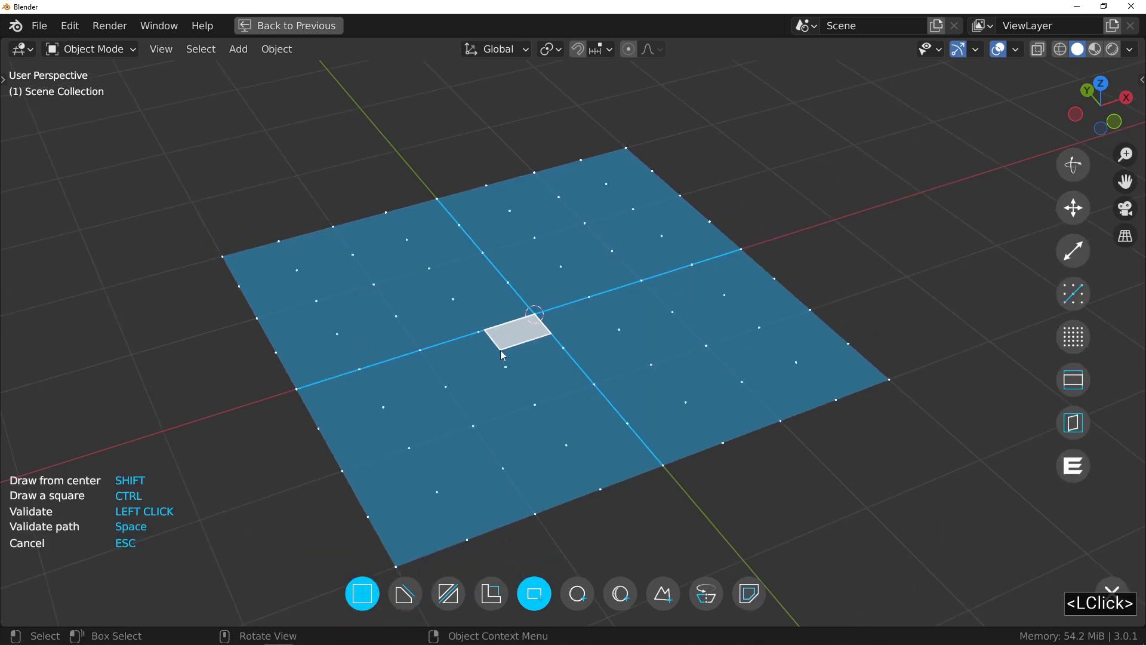
key(shift)
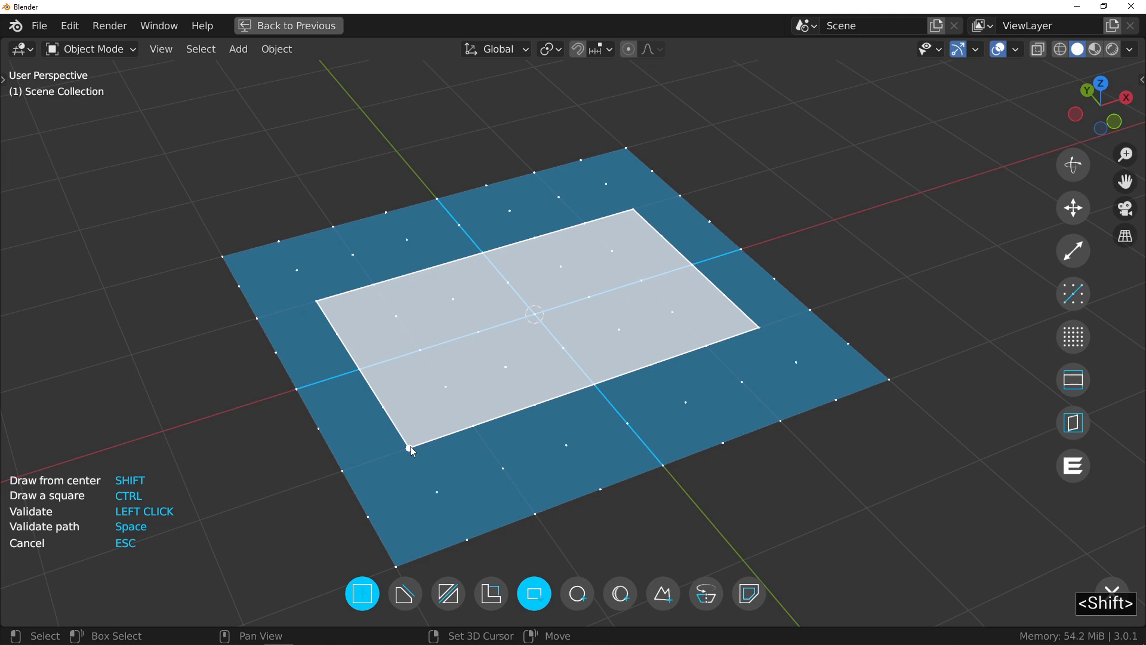
shift+click(411, 447)
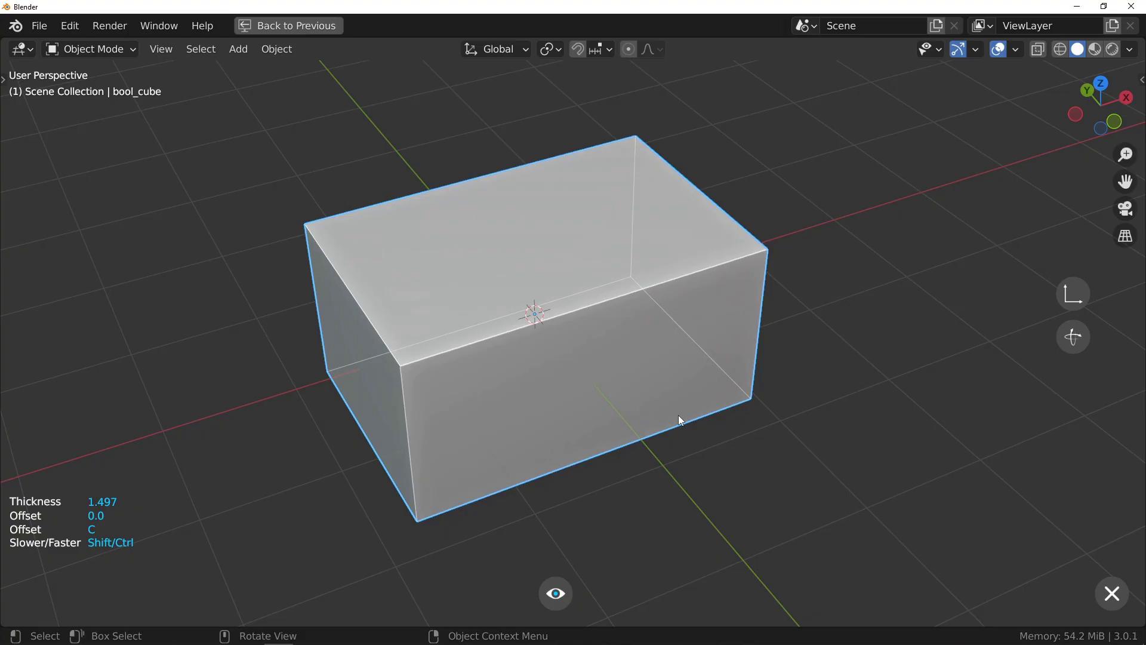
Extrude the rectangle into a box with a thickness of 1.5.
key(ctrl)
click(680, 417)
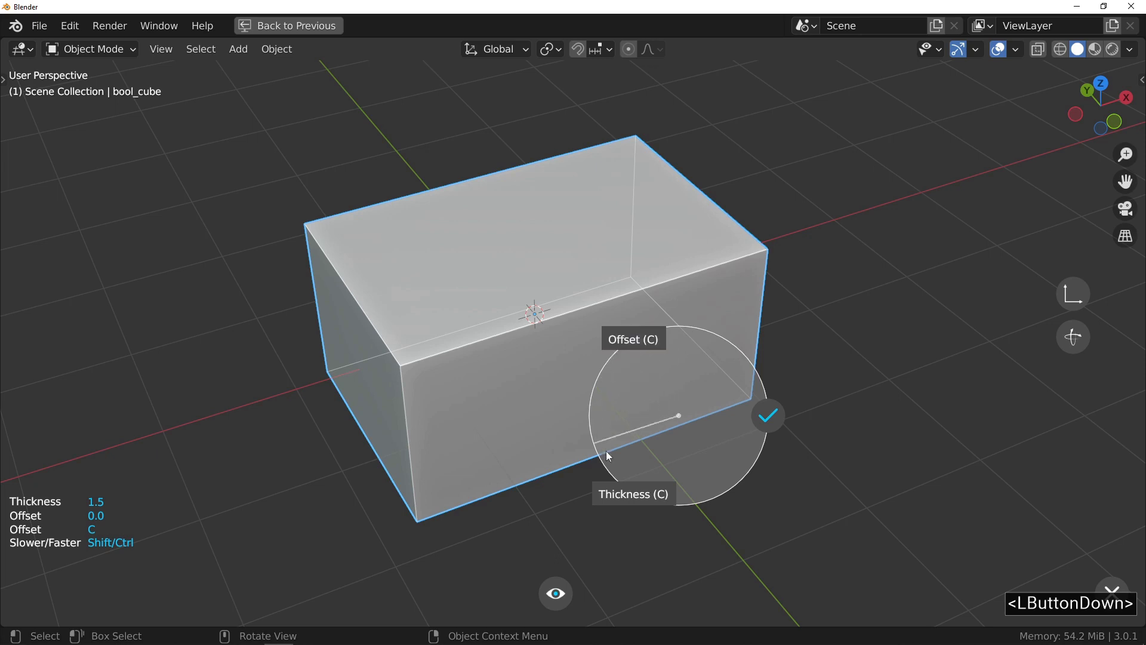
click(800, 417)
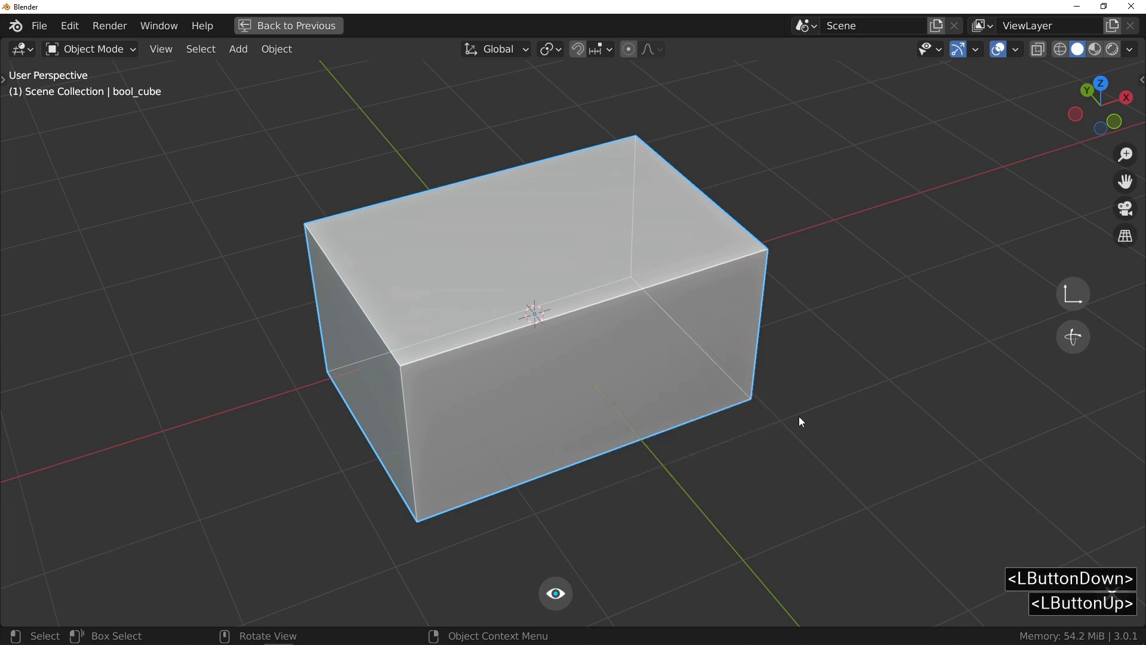
Round the box's four vertical corners with a bevel about 0.4 wide and 11 segments.
click(518, 358)
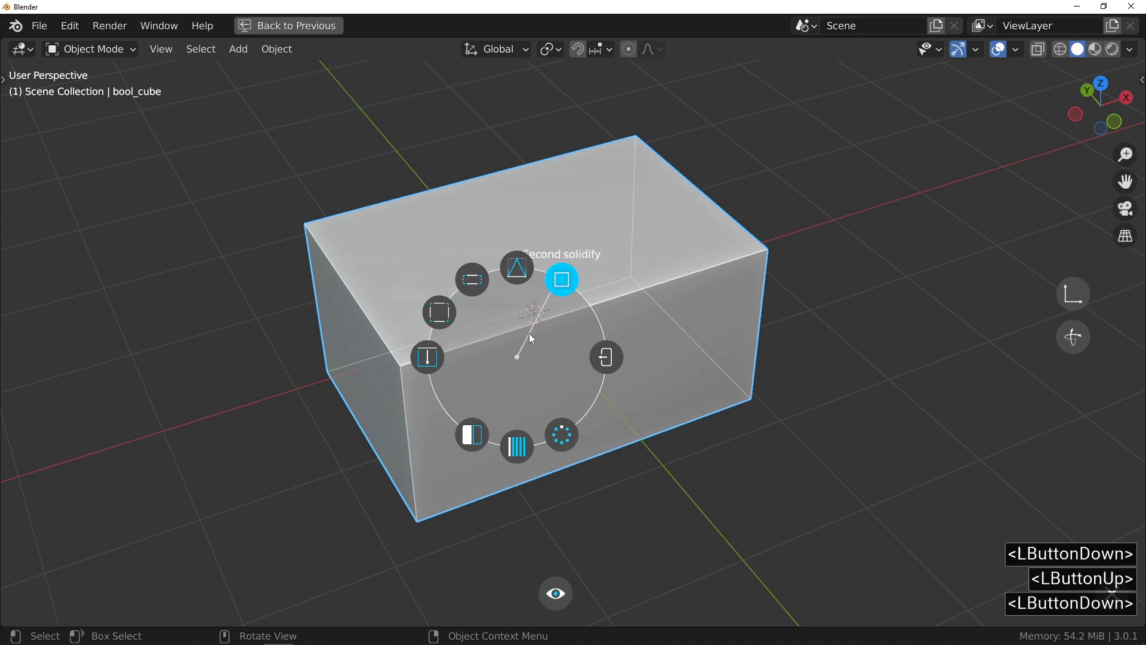
click(441, 312)
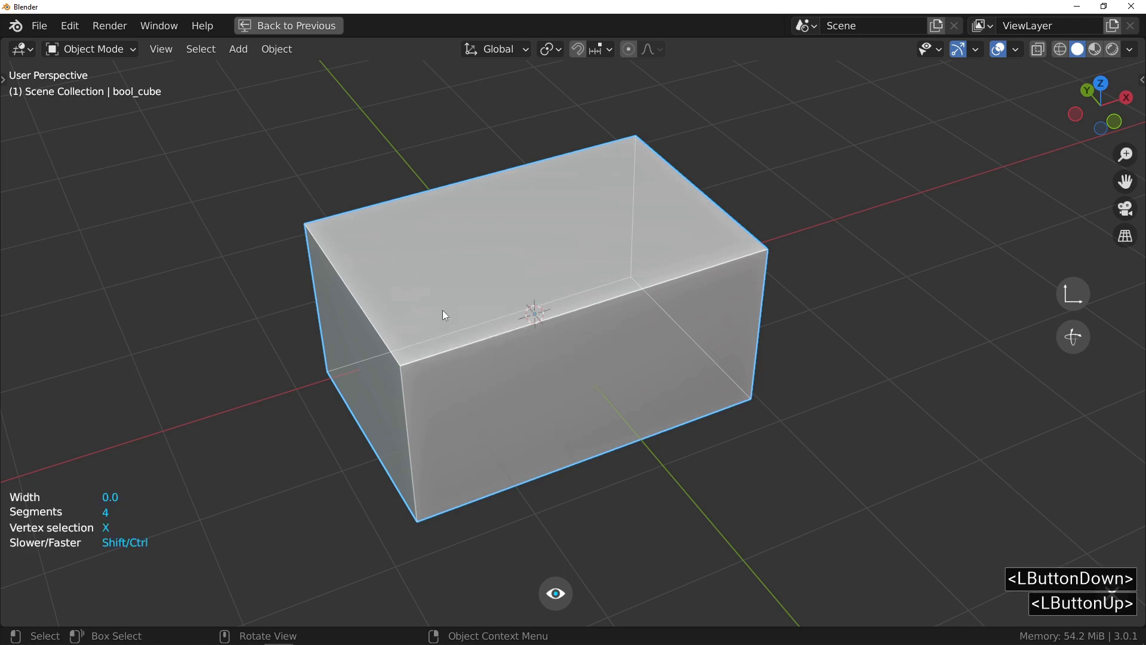
scroll(478, 315, up, 6)
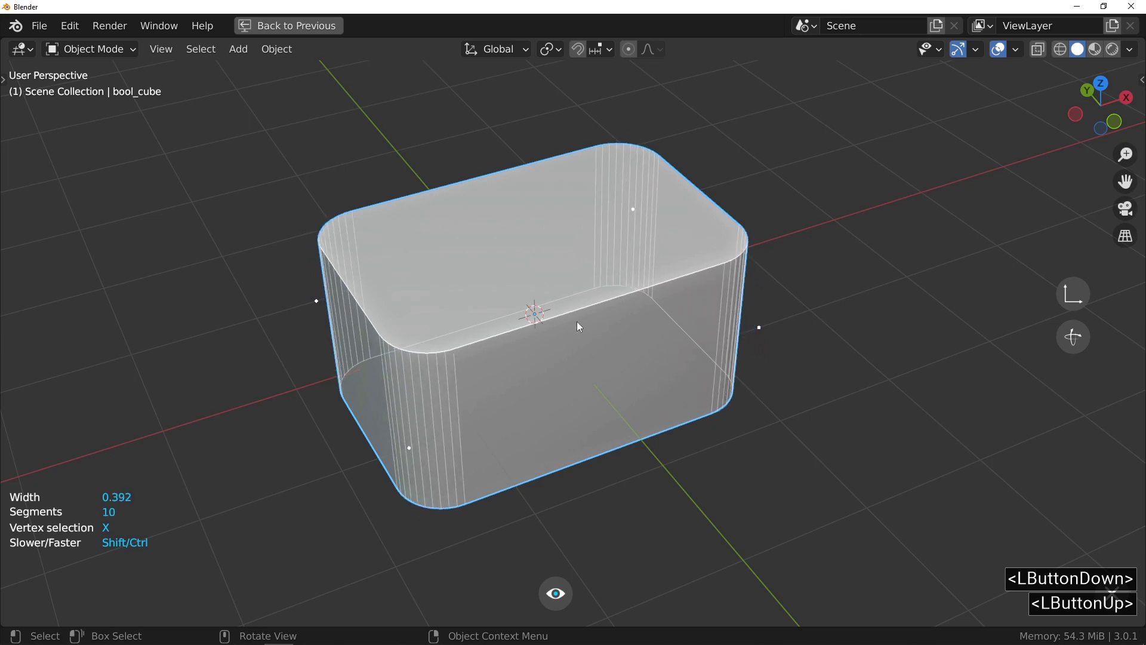
scroll(629, 328, up, 6)
scroll(533, 341, down, 10)
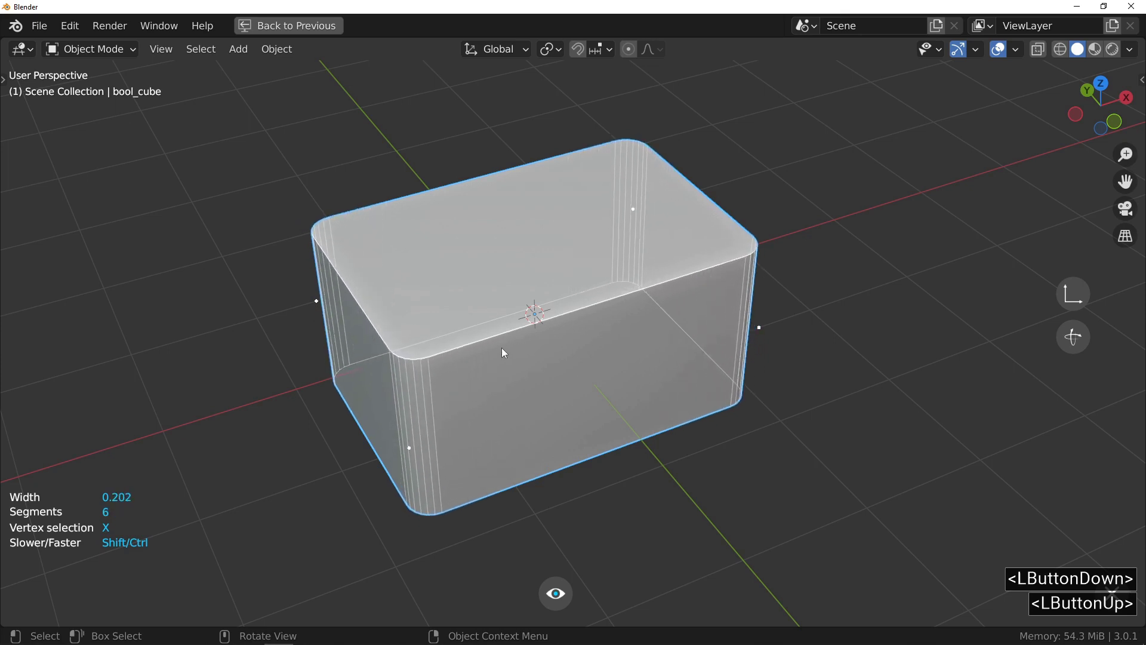
scroll(566, 350, up, 11)
scroll(543, 357, down, 10)
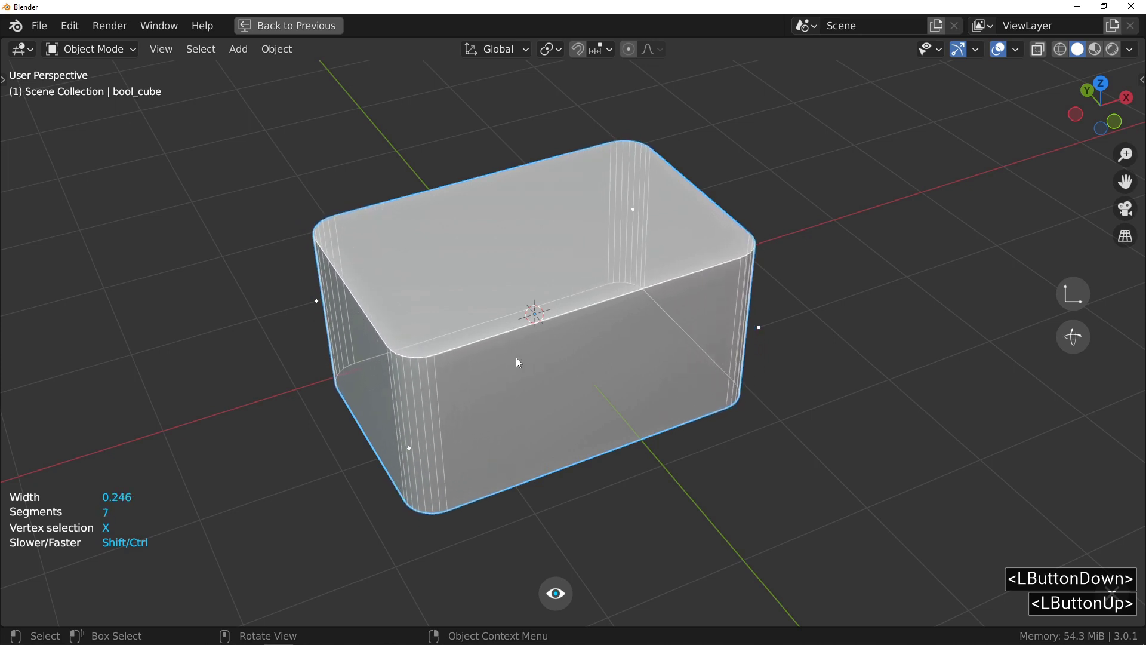
scroll(525, 359, up, 4)
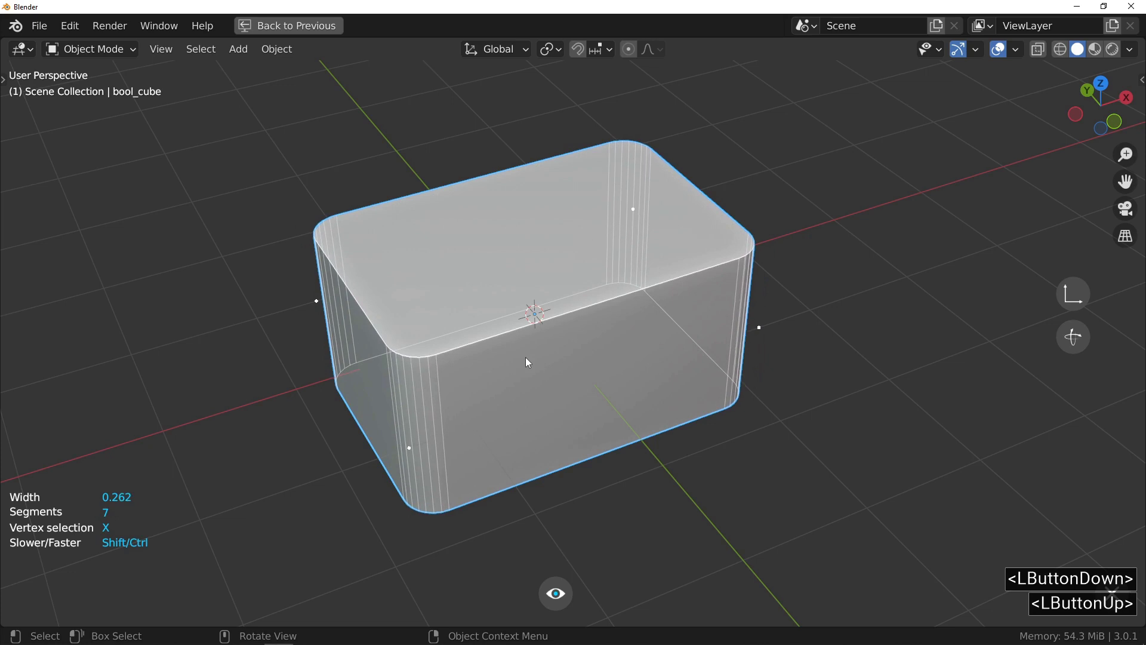
click(563, 364)
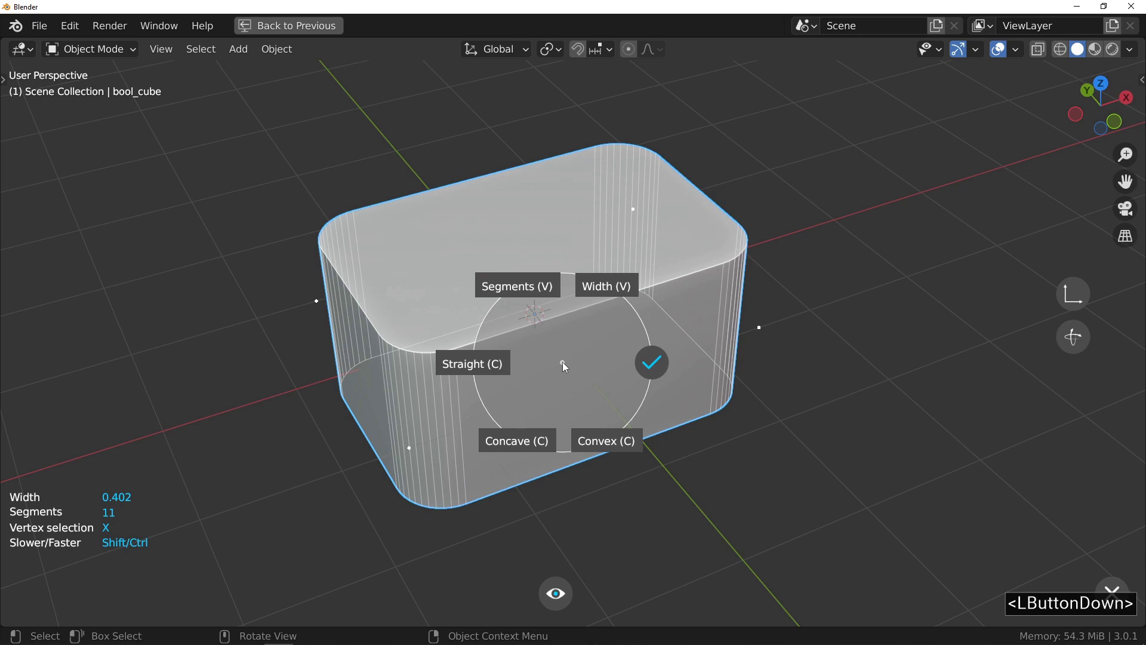
click(729, 364)
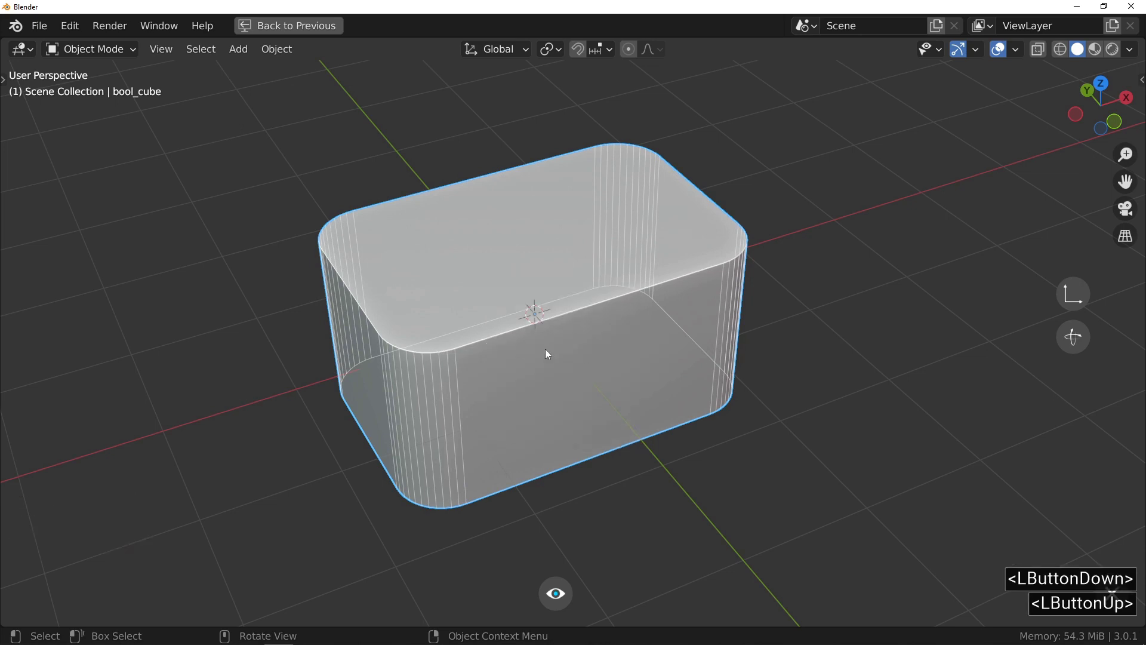
Bevel the box's upper and lower edges with a width of 0.2 and 6 segments, and validate the shape.
ctrl+middle_drag(517, 350, 517, 308)
click(528, 354)
drag(527, 353, 485, 277)
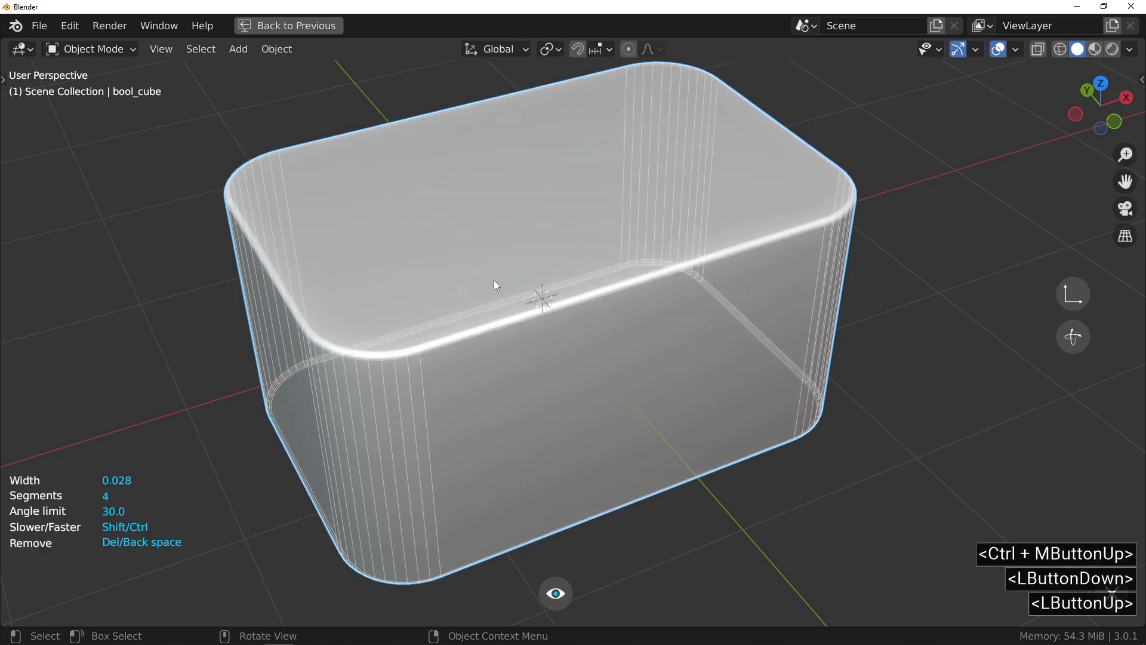
scroll(550, 295, up, 5)
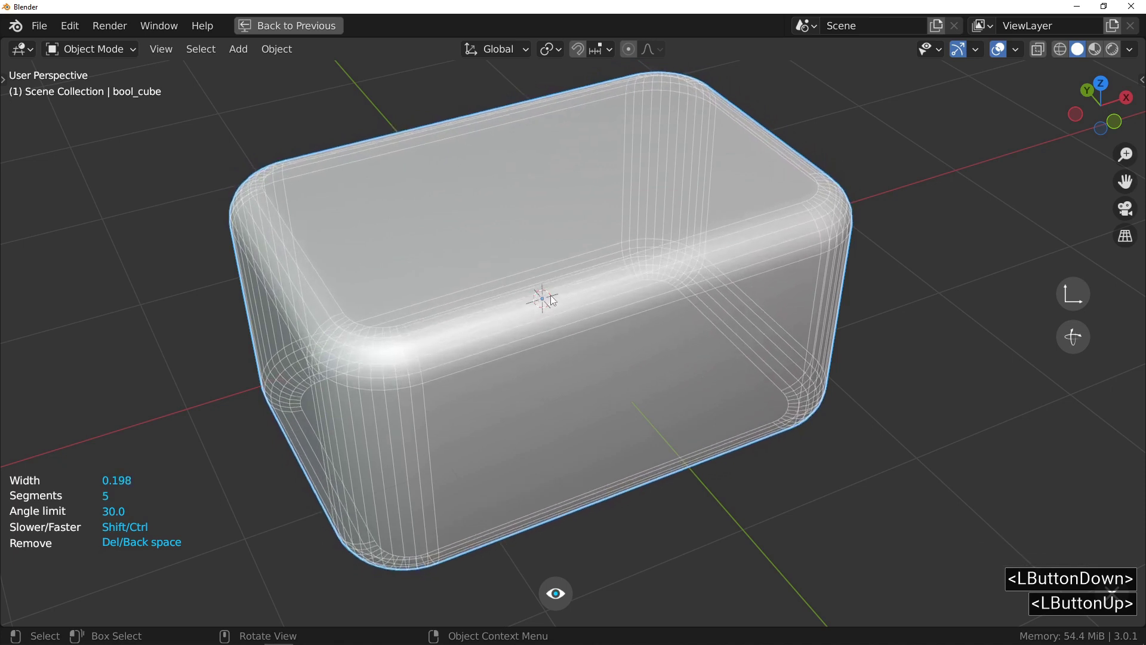
scroll(549, 303, down, 5)
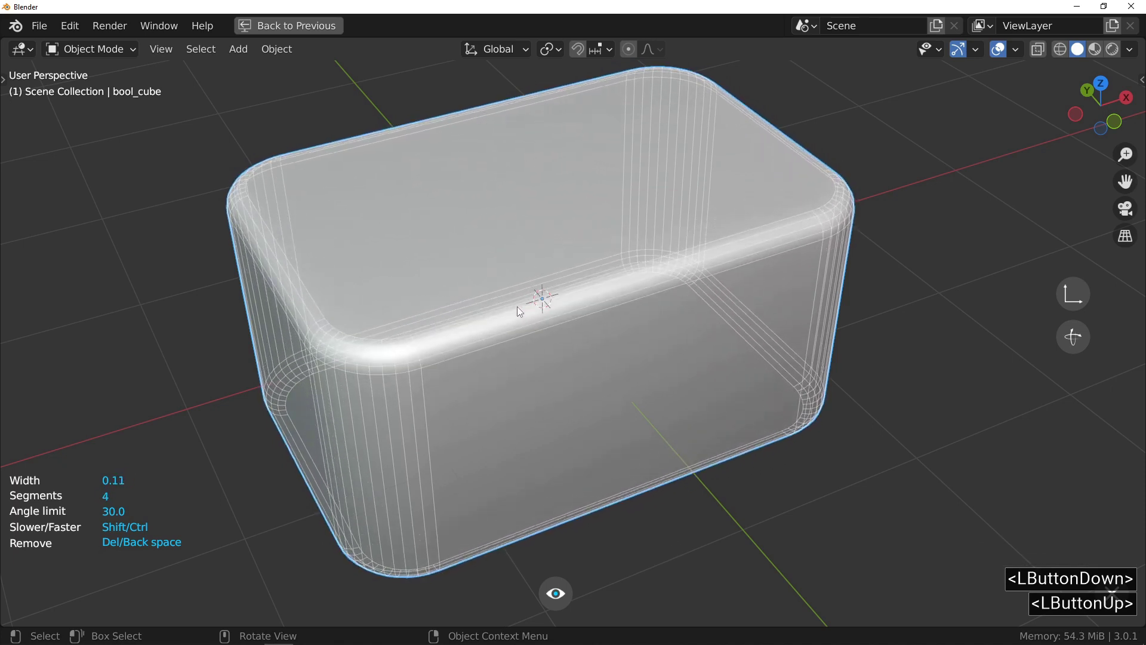
scroll(536, 312, up, 1)
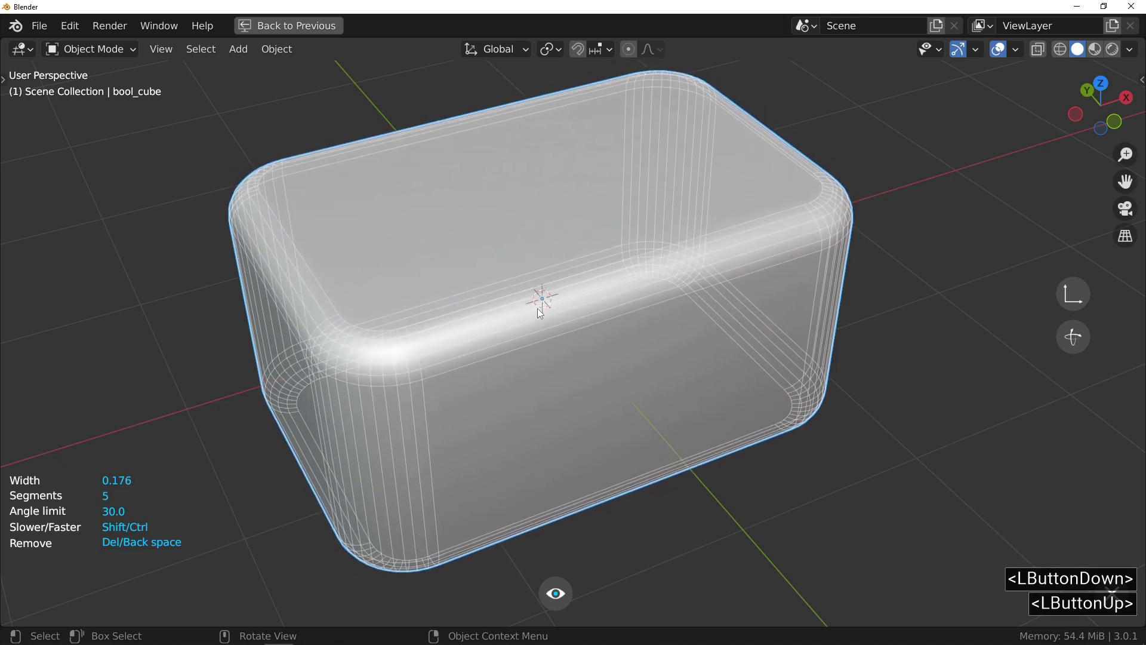
scroll(543, 309, up, 1)
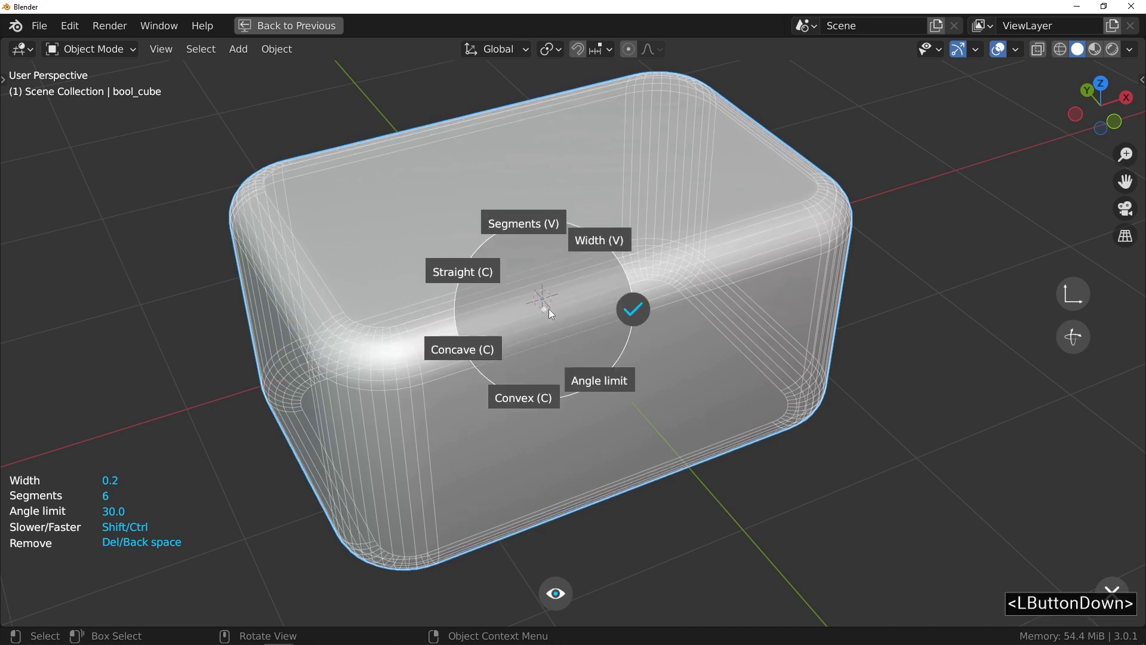
drag(618, 383, 679, 311)
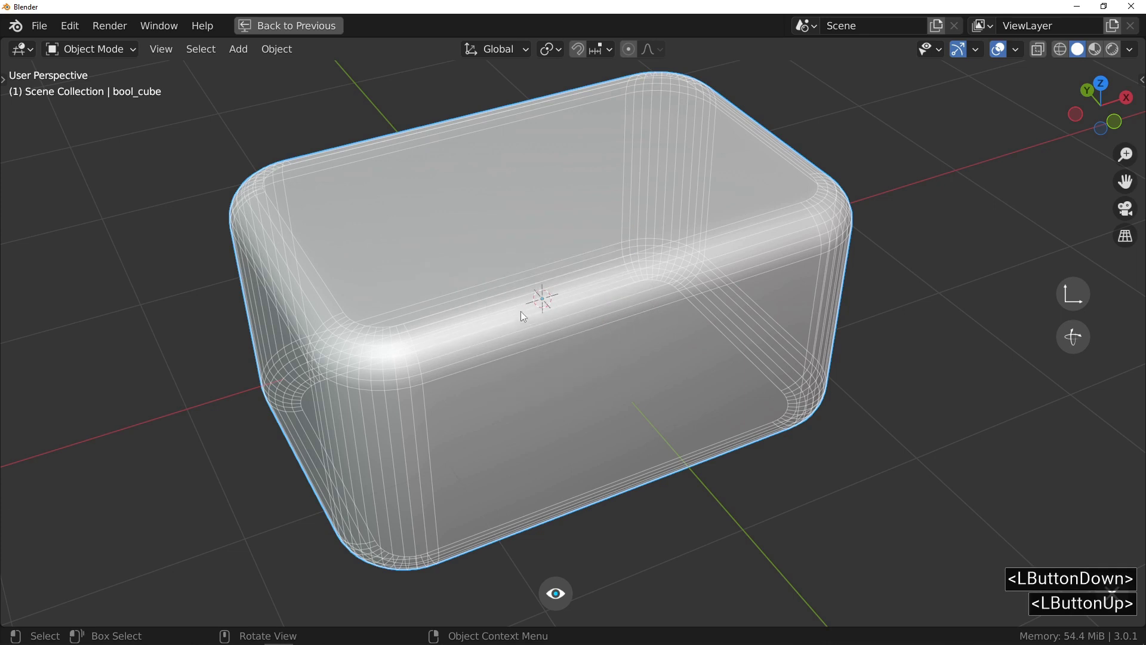
middle_drag(521, 311, 558, 296)
drag(521, 323, 633, 320)
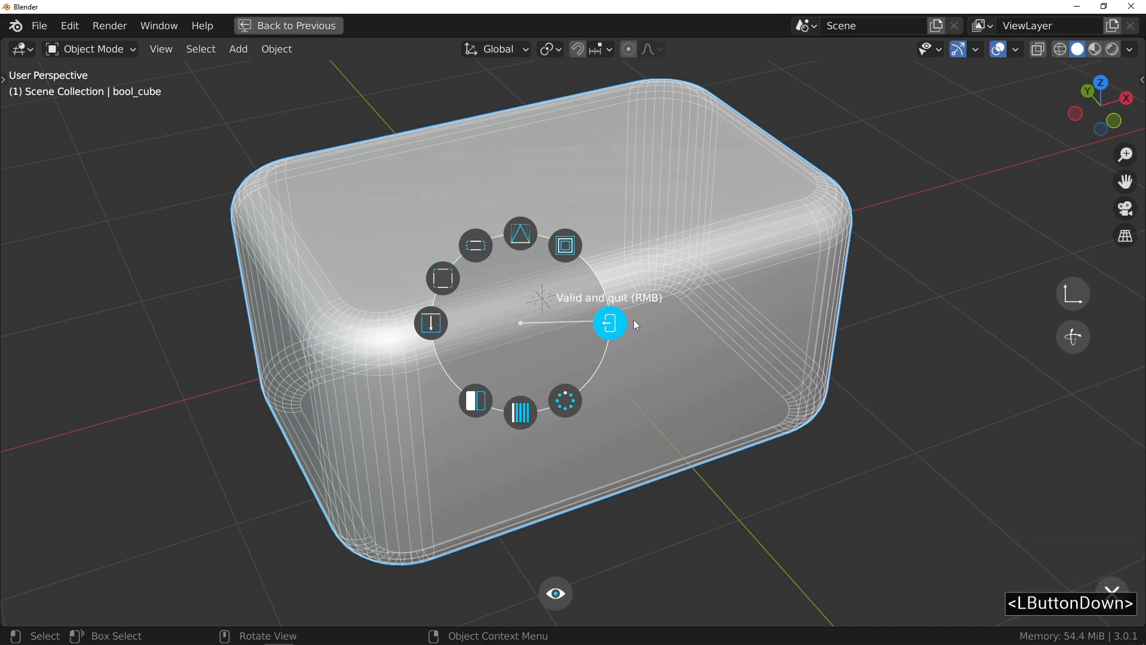
drag(634, 320, 635, 321)
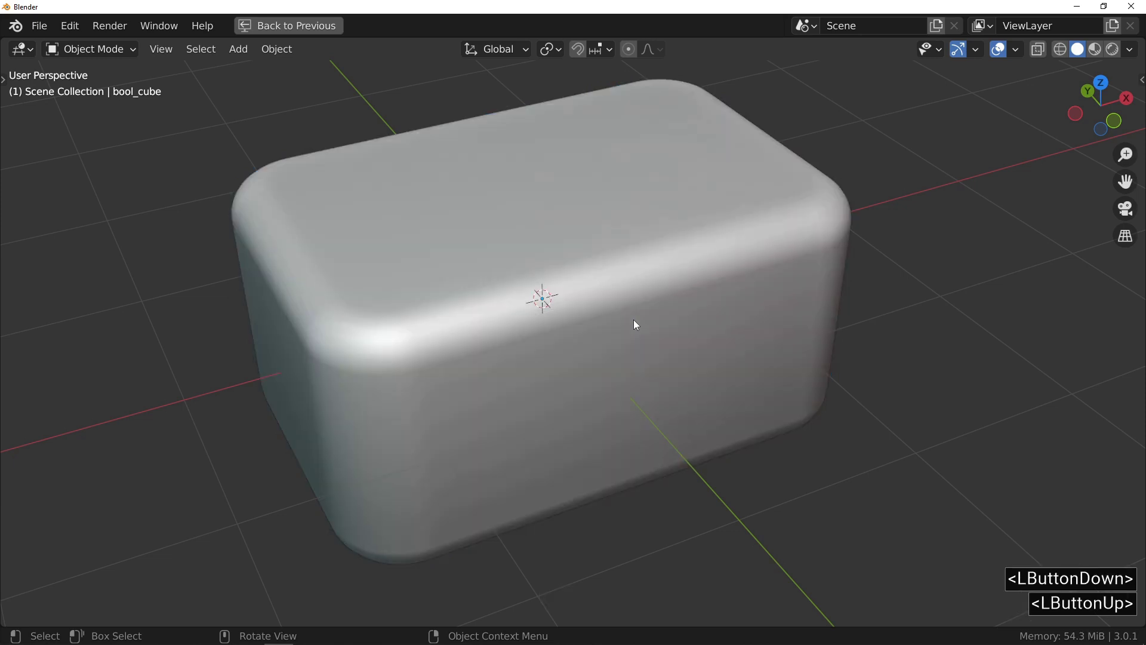
Draw a Fluent slice rectangle on the front face, centered on its upper-middle grid point, wider than the box and reaching about a quarter down the face.
middle_drag(542, 356, 531, 316)
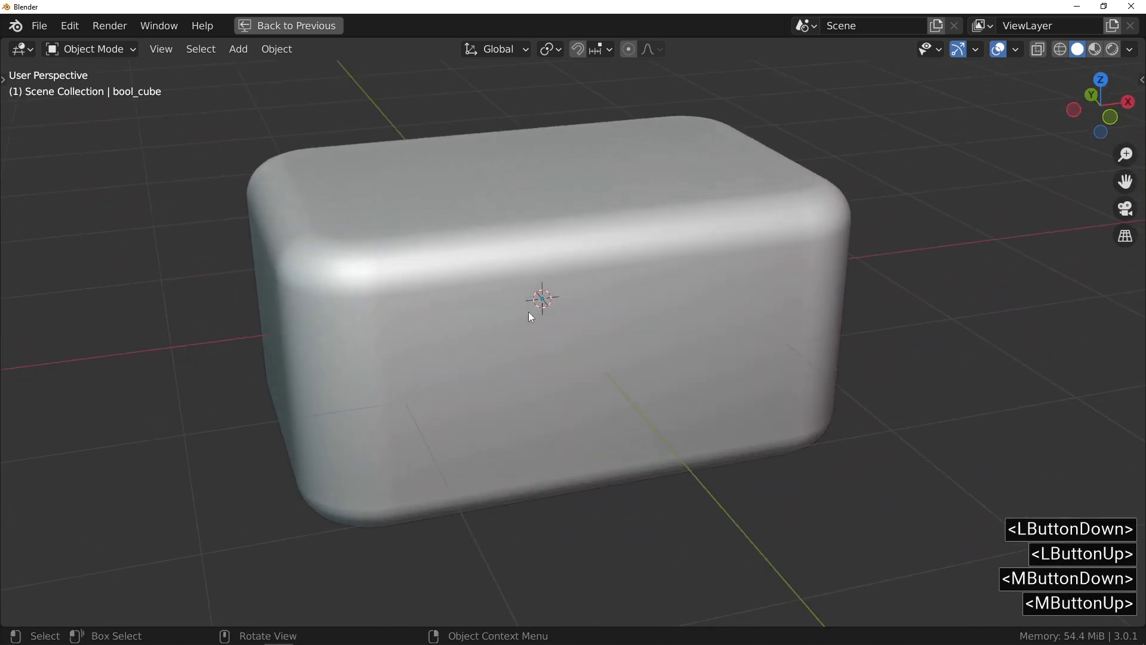
click(532, 312)
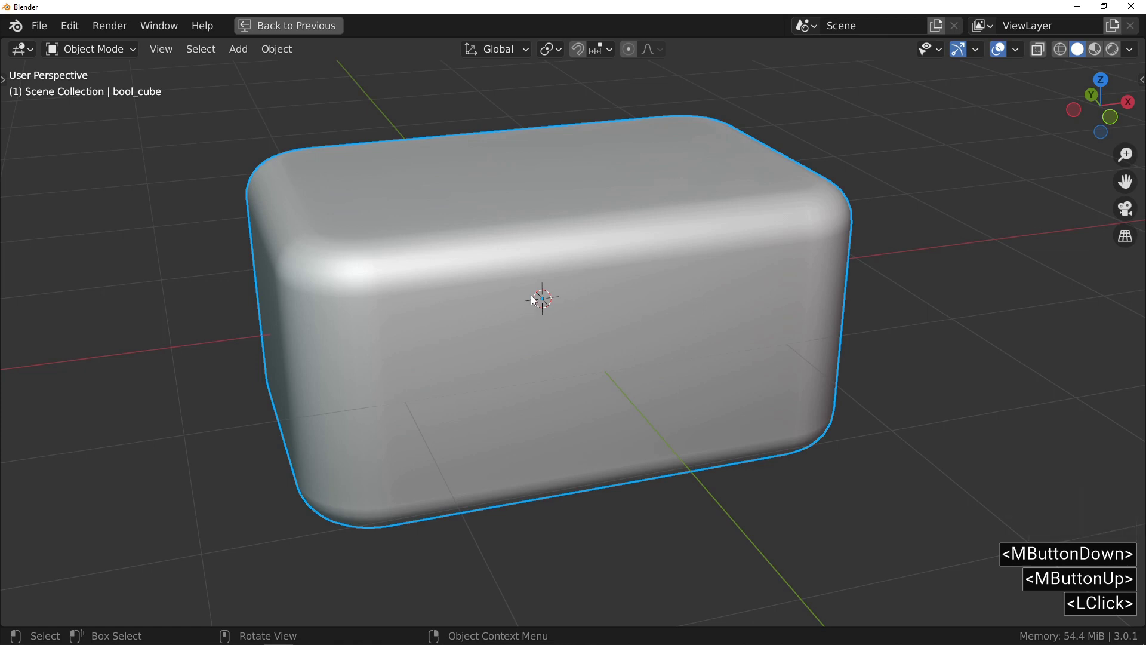
key(f)
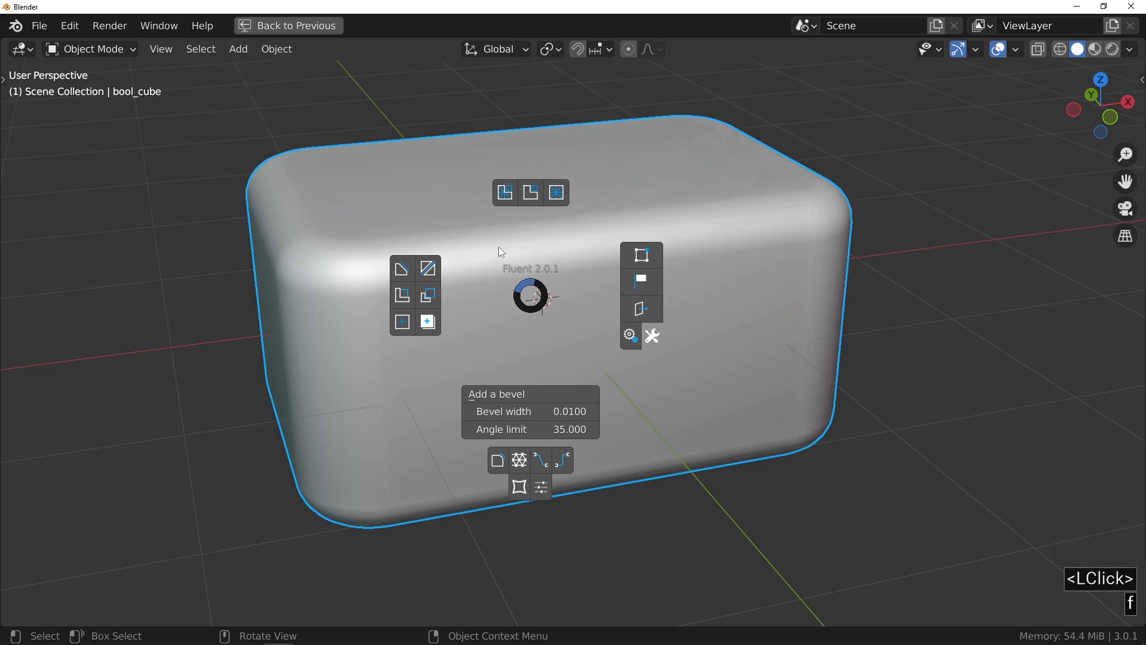
click(428, 270)
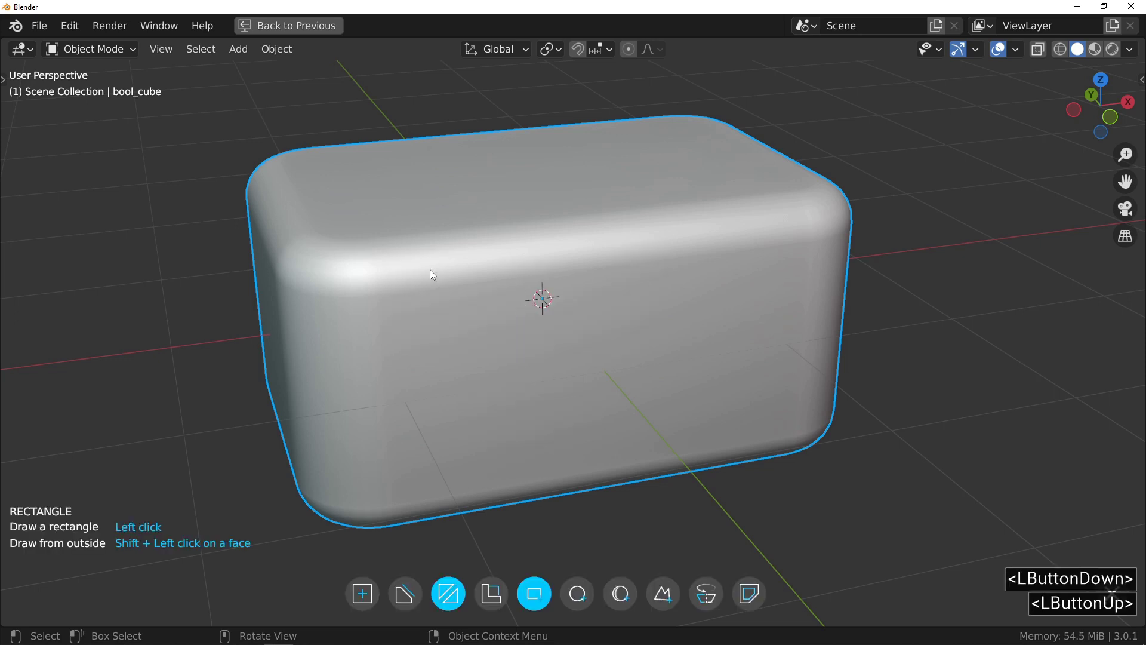
right_click(565, 335)
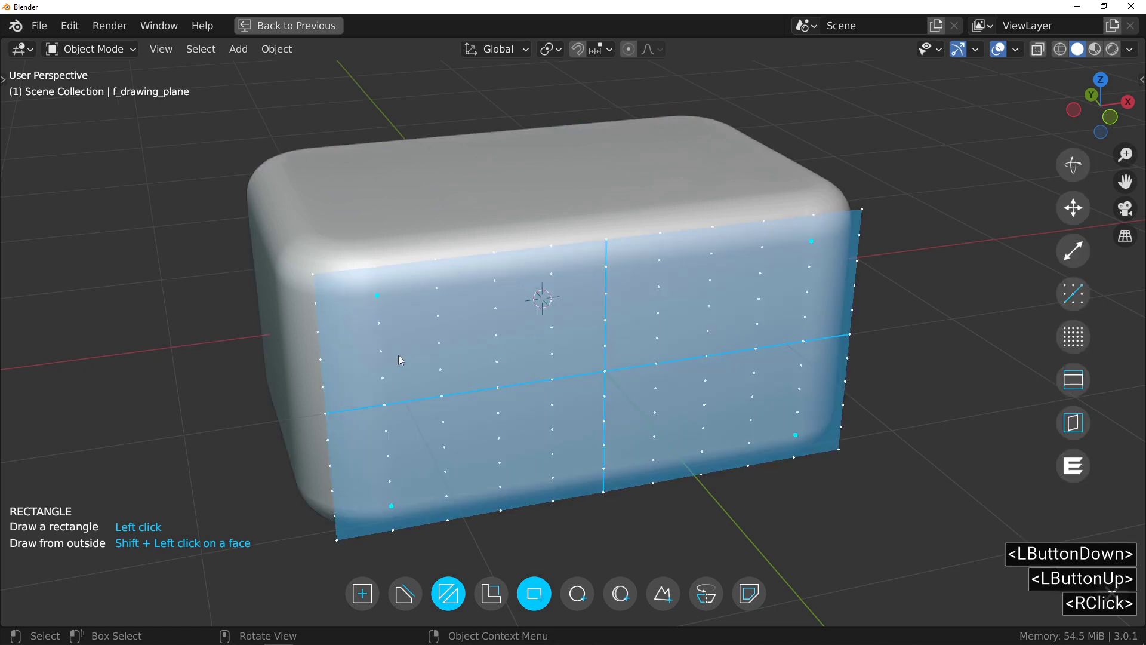
mouse_move(552, 352)
middle_down()
mouse_move(622, 292)
mouse_move(622, 277)
mouse_move(474, 265)
mouse_move(596, 330)
middle_up()
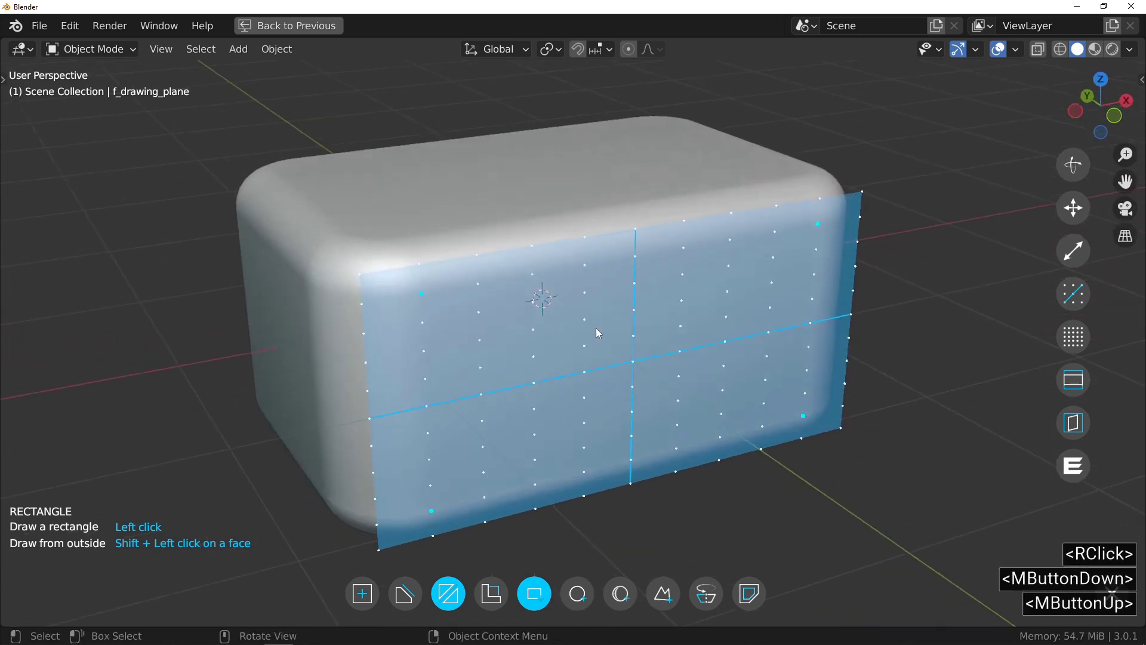
click(636, 231)
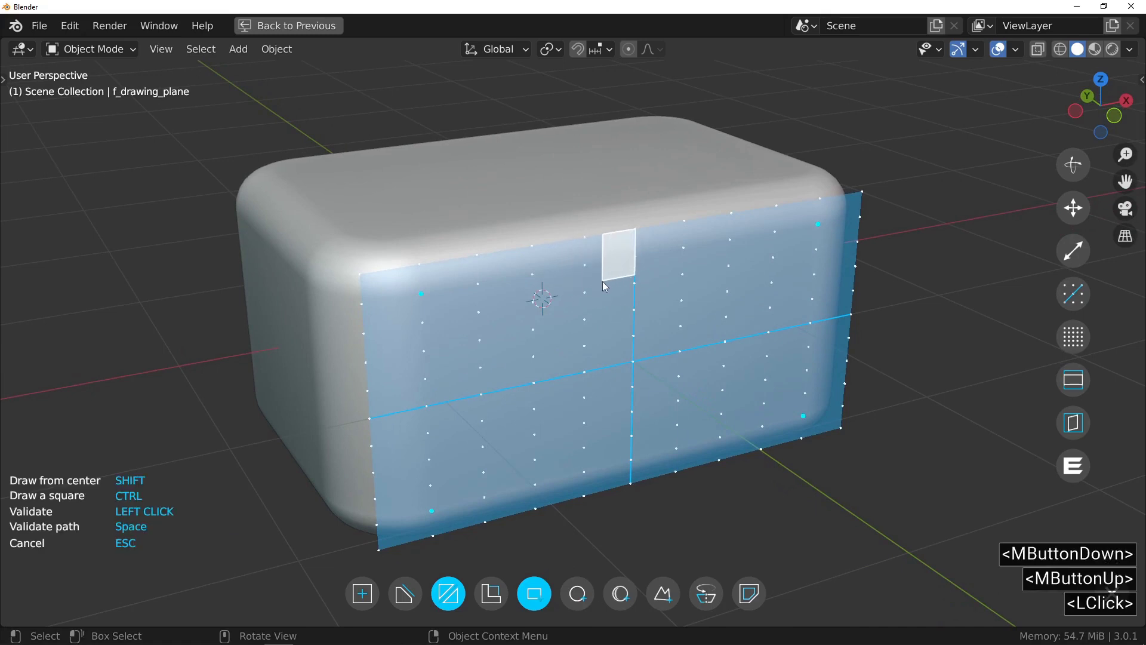
key(shift)
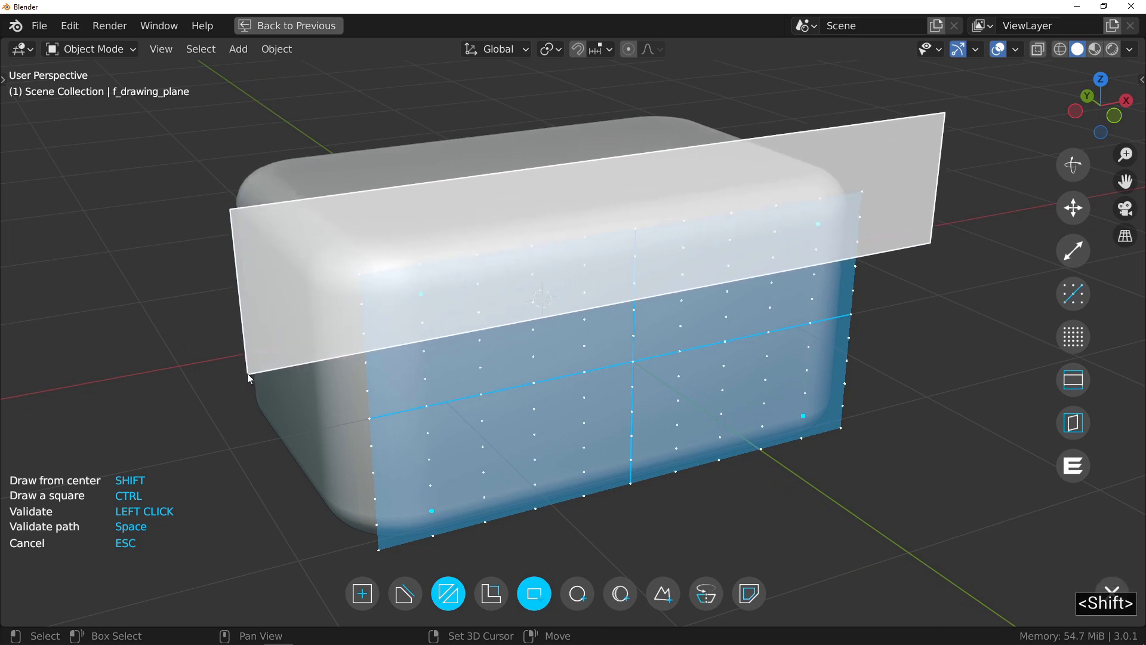
shift+click(246, 373)
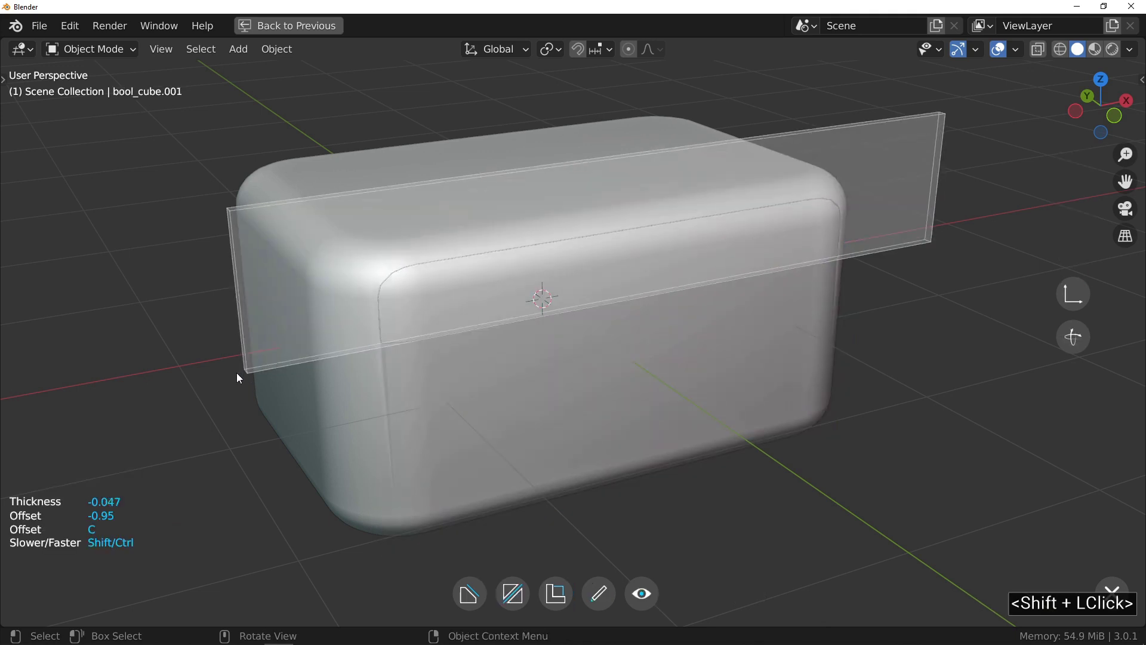
Extend the slicing shape through the whole box with the Cross option and validate the slice into lid and base.
click(178, 356)
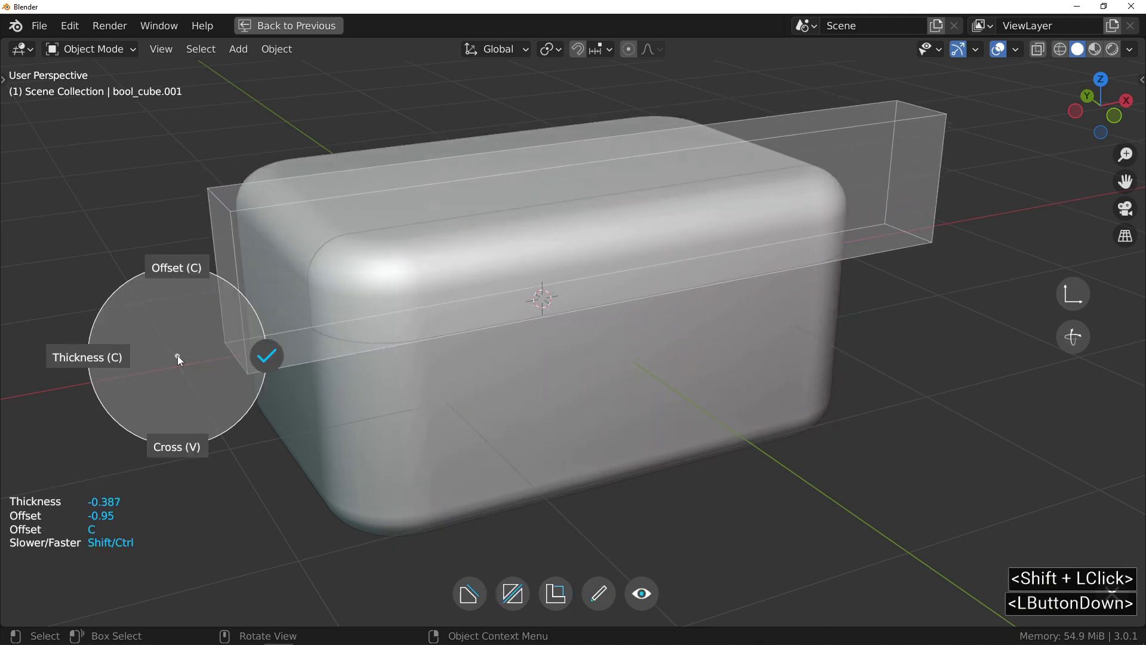
drag(177, 356, 179, 450)
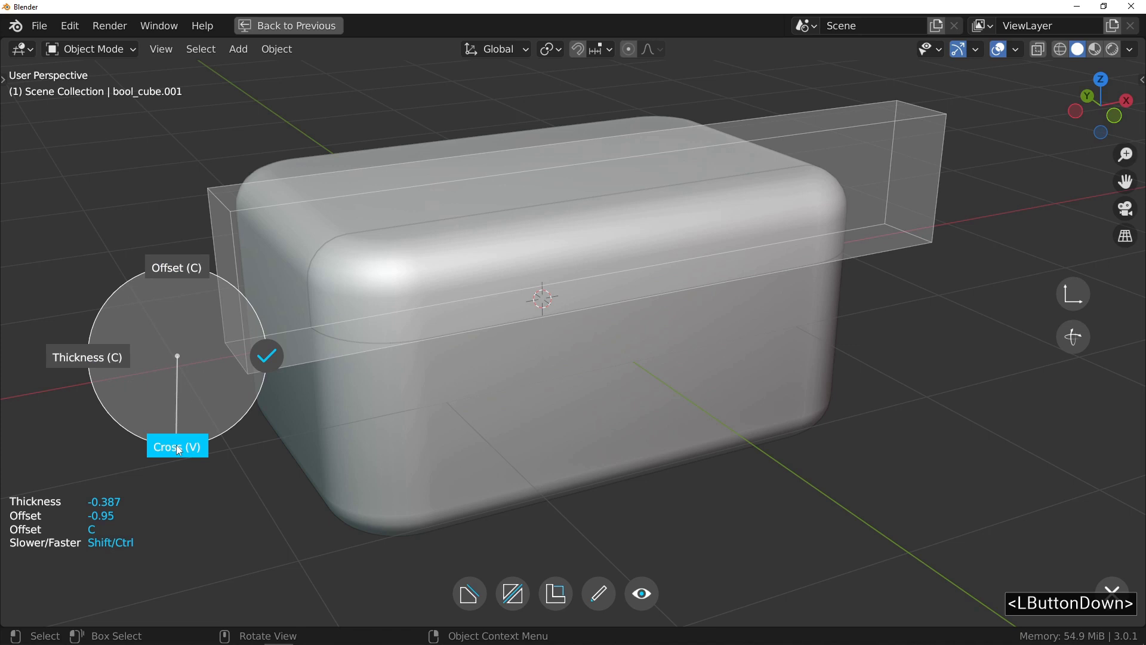
drag(176, 449, 176, 449)
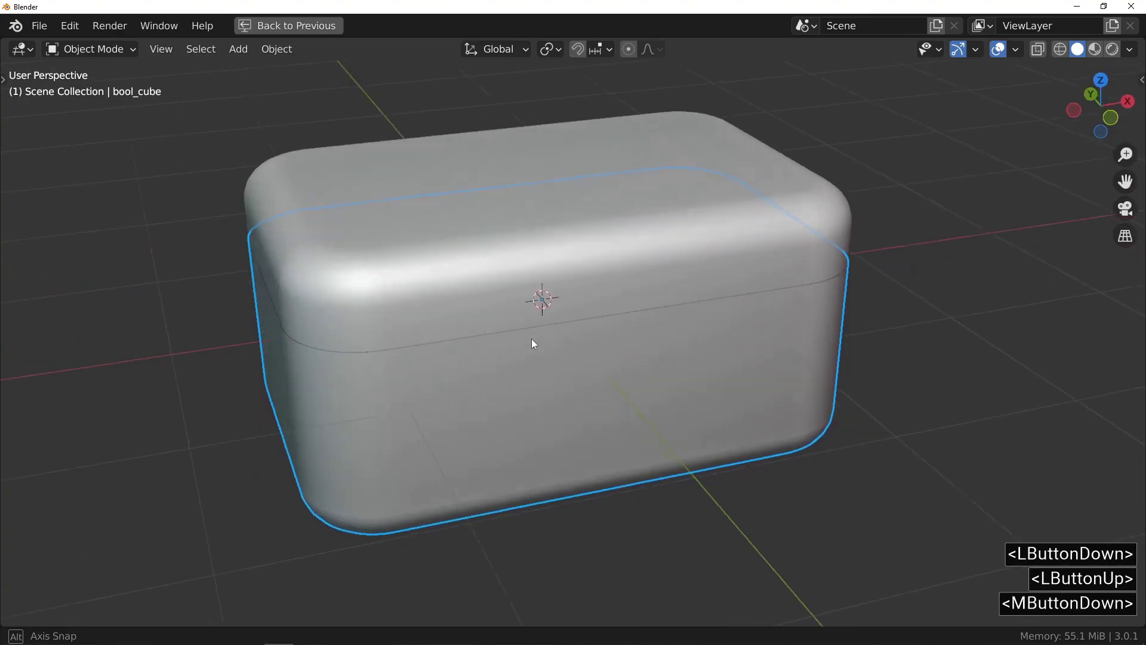
Add a Fluent bevel with width 0.01 and angle limit 35 to both the lid and the base.
mouse_move(532, 339)
middle_down()
mouse_move(557, 335)
mouse_move(541, 340)
middle_up()
click(507, 266)
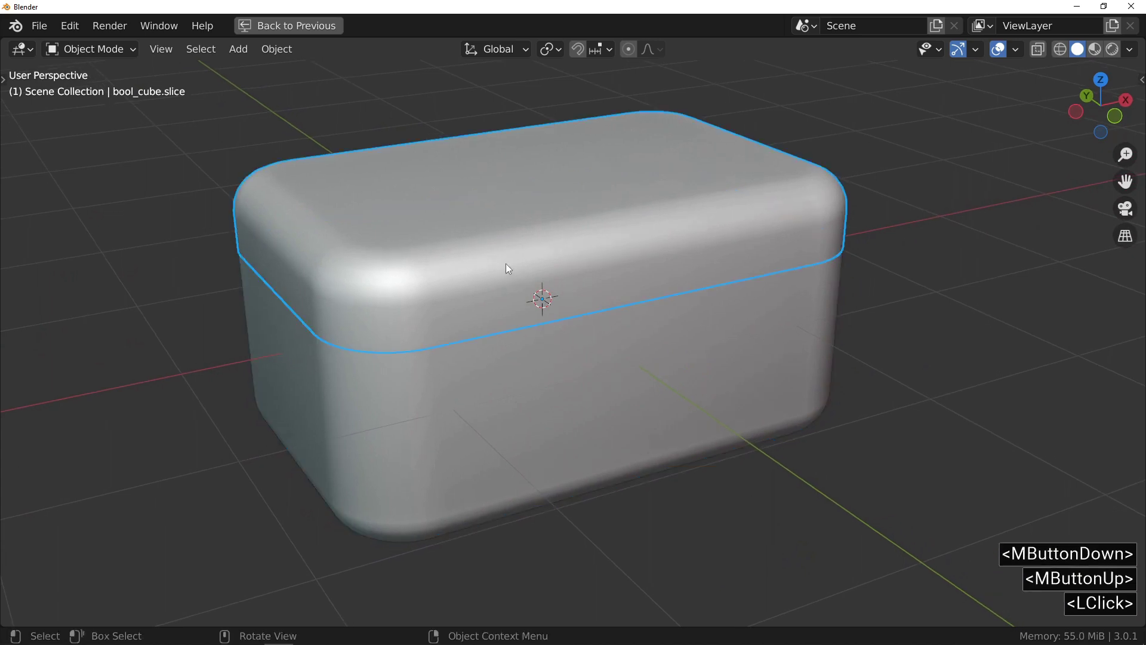
key(shift)
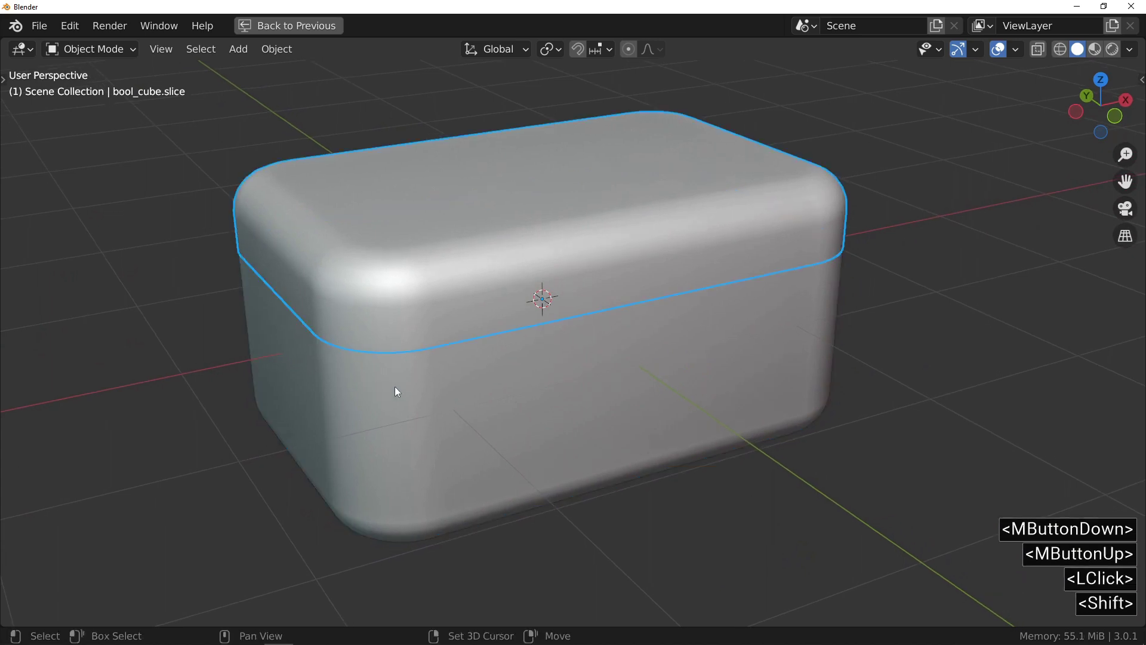
shift+click(525, 356)
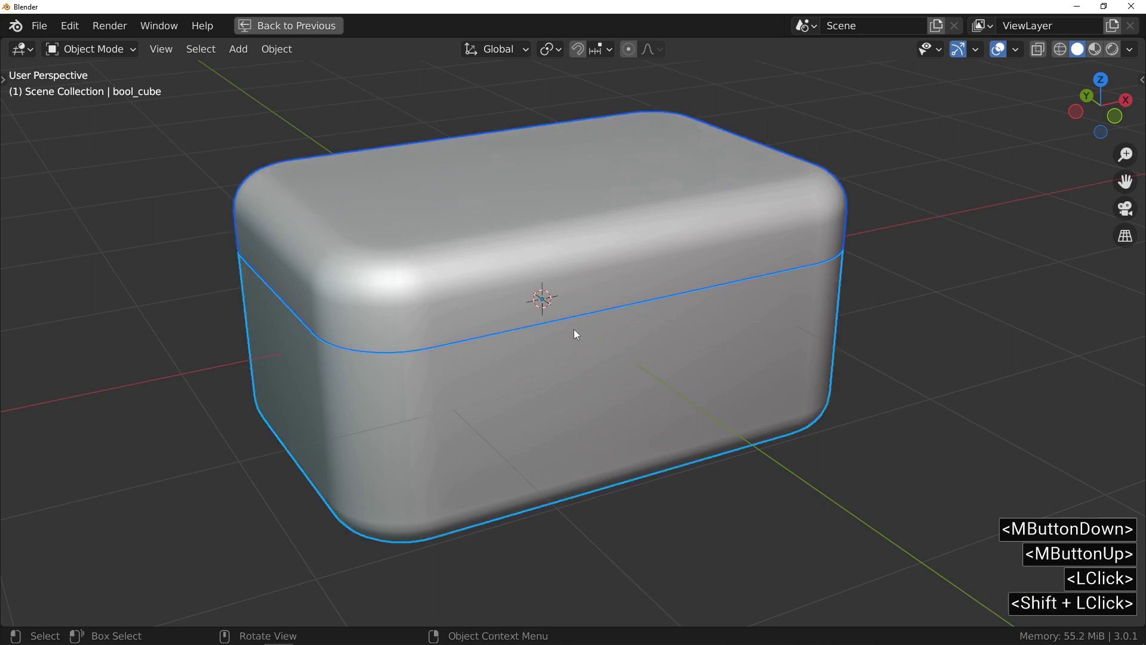
key(f)
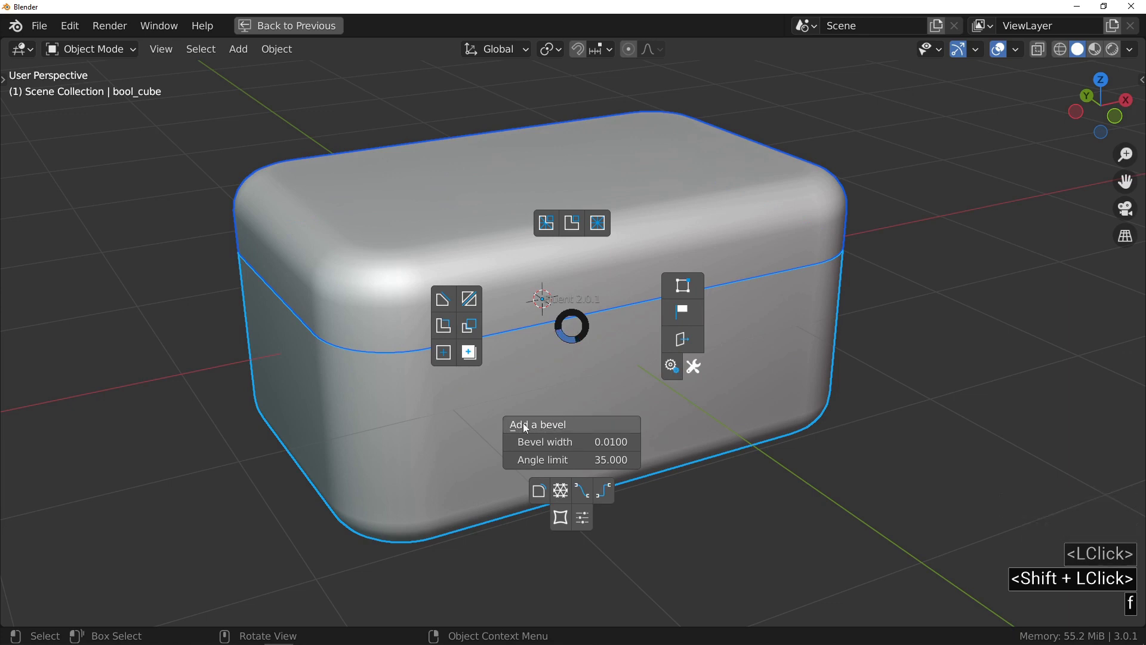
click(587, 424)
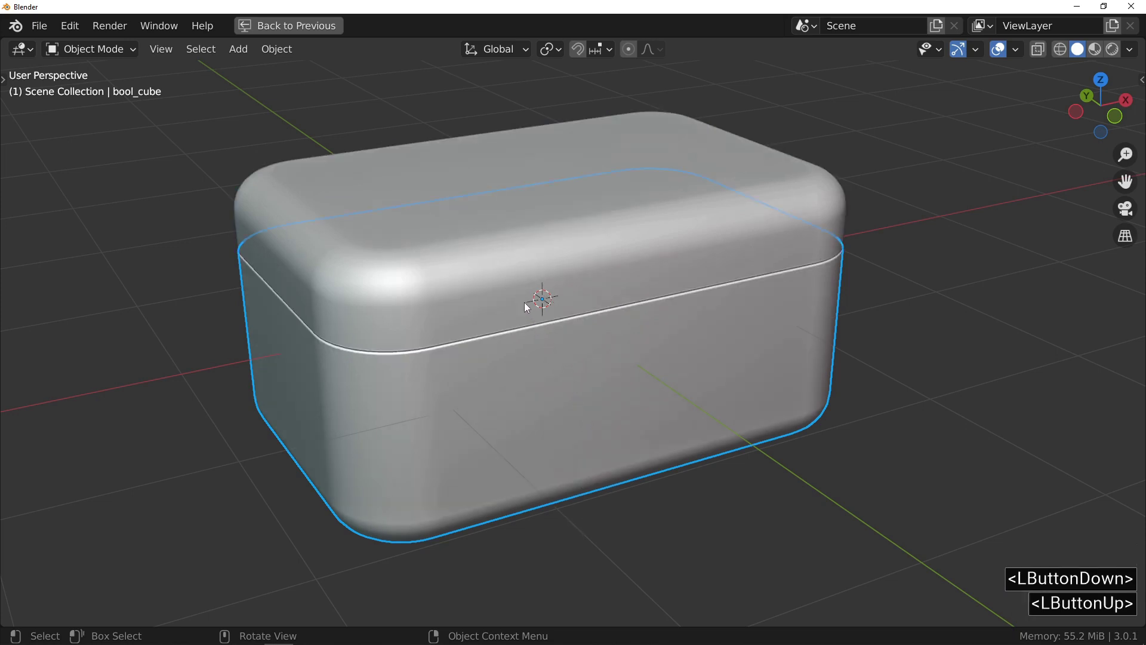
Draw a Fluent inset rectangle on the base's front, centered on the lower-middle grid point, about one cell wide, and make it cross the whole base.
mouse_move(528, 315)
middle_down()
mouse_move(520, 289)
mouse_move(529, 302)
middle_up()
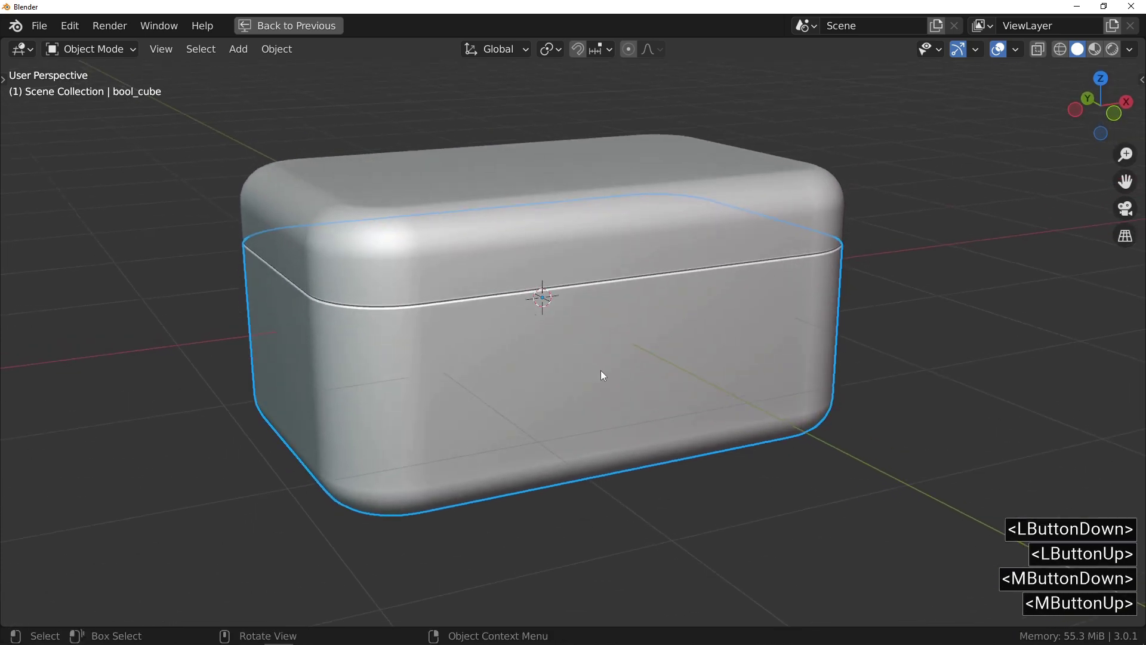
middle_drag(621, 389, 620, 322)
key(f)
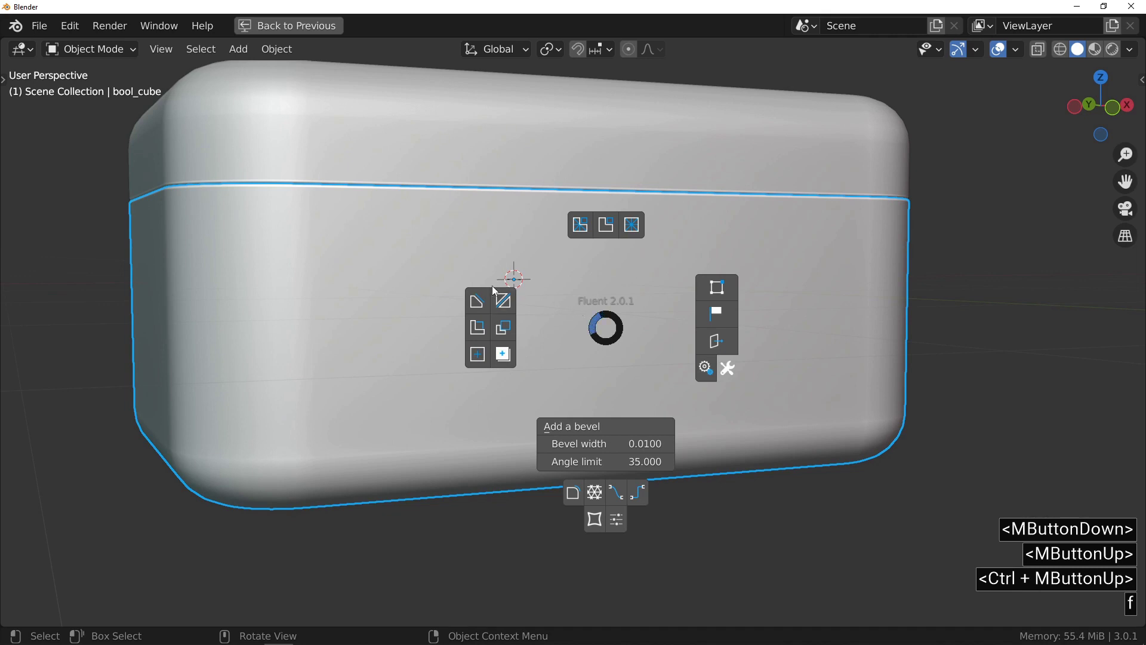
click(480, 334)
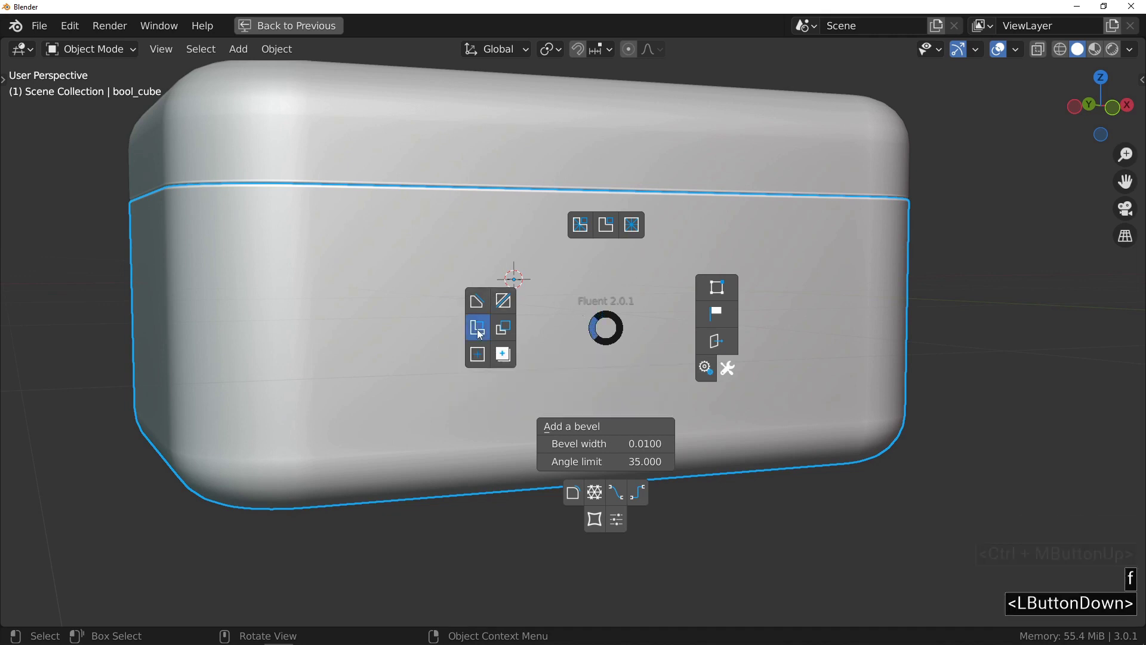
right_click(583, 343)
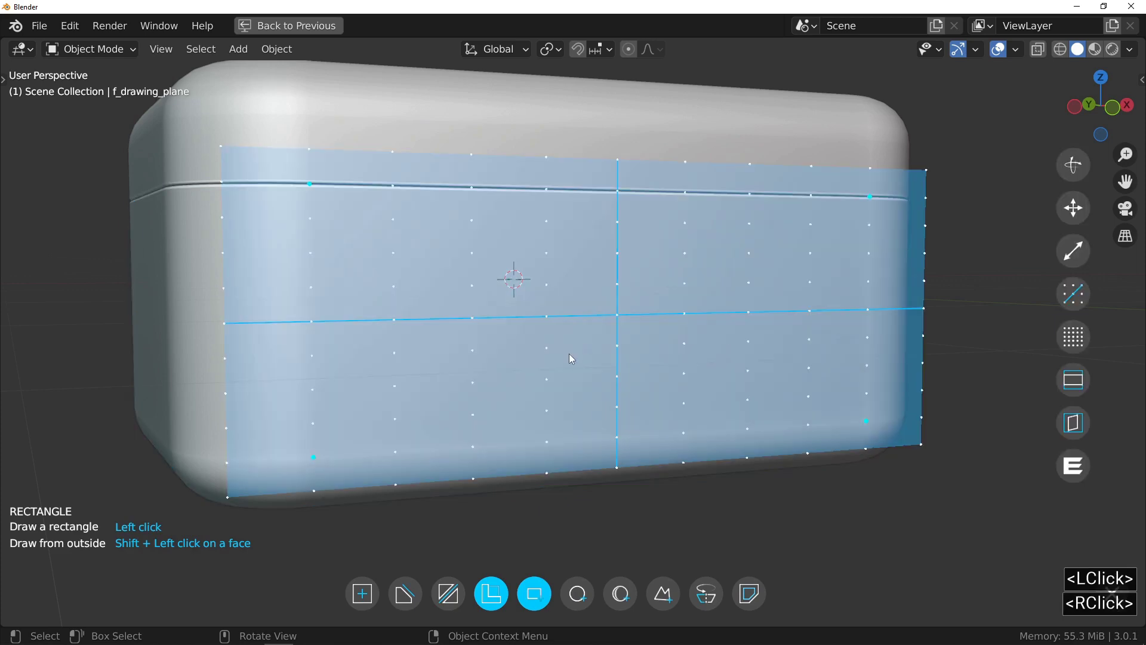
click(618, 469)
key(shift)
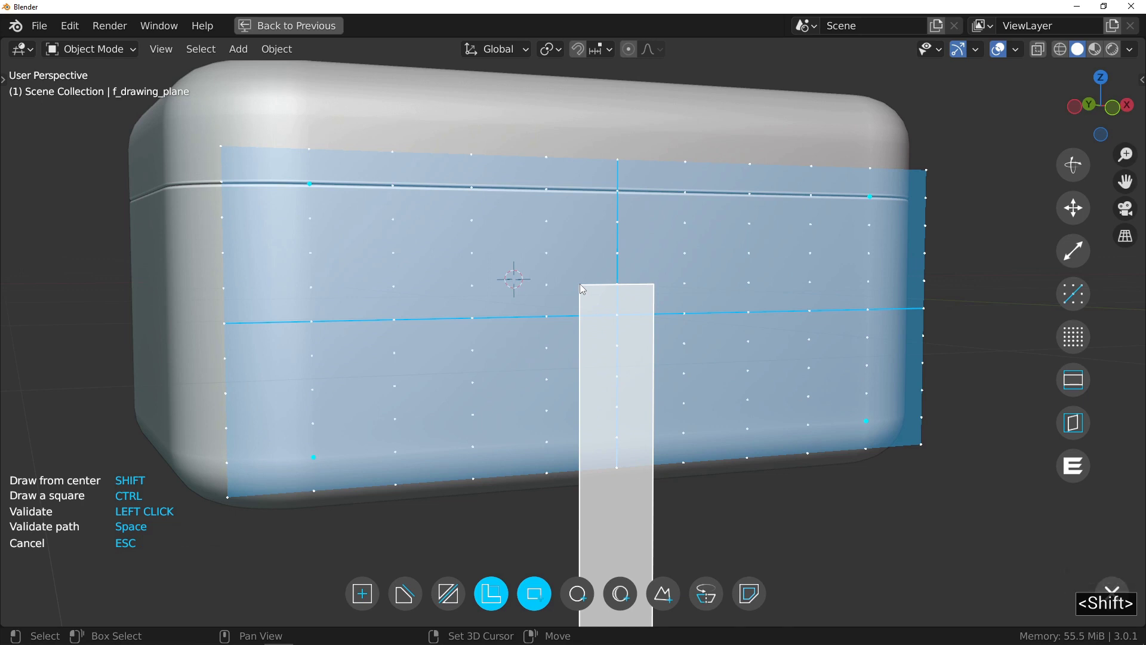
shift+click(580, 285)
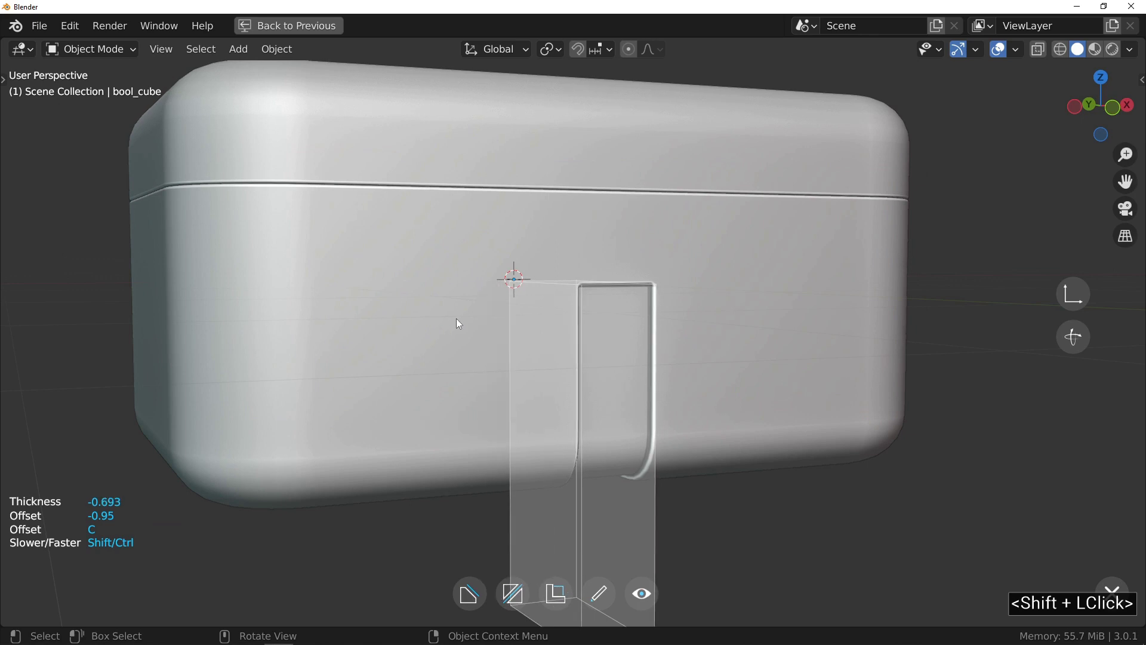
drag(432, 310, 432, 406)
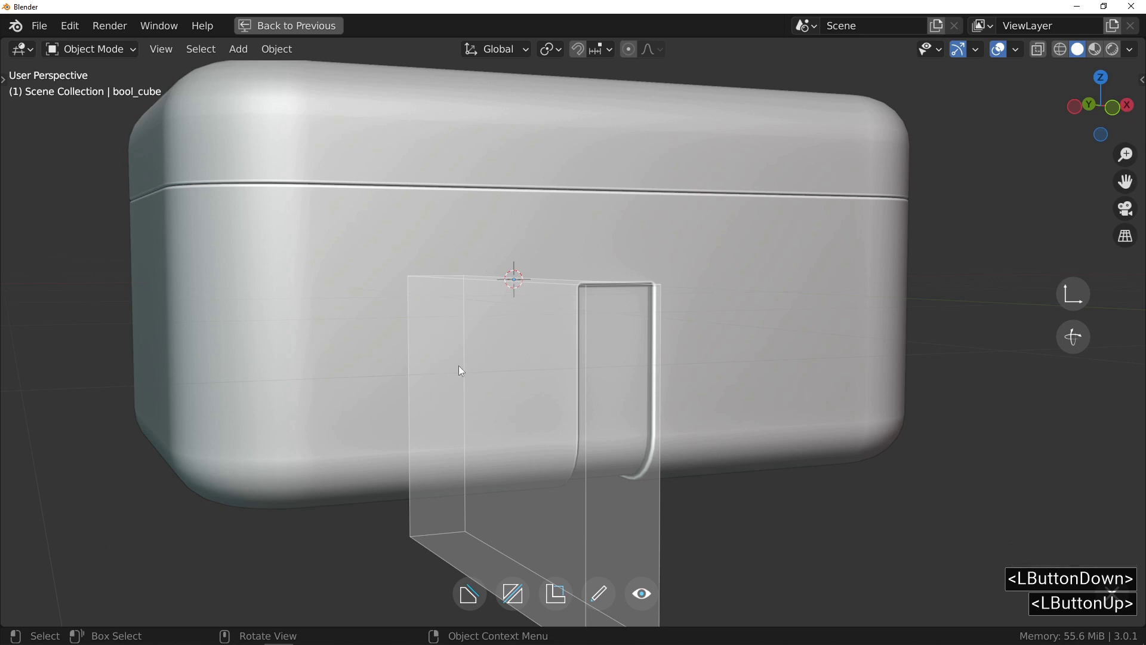
Round the inset shape's corners with a bevel about 0.058 wide and 4 segments.
drag(493, 355, 426, 295)
click(425, 292)
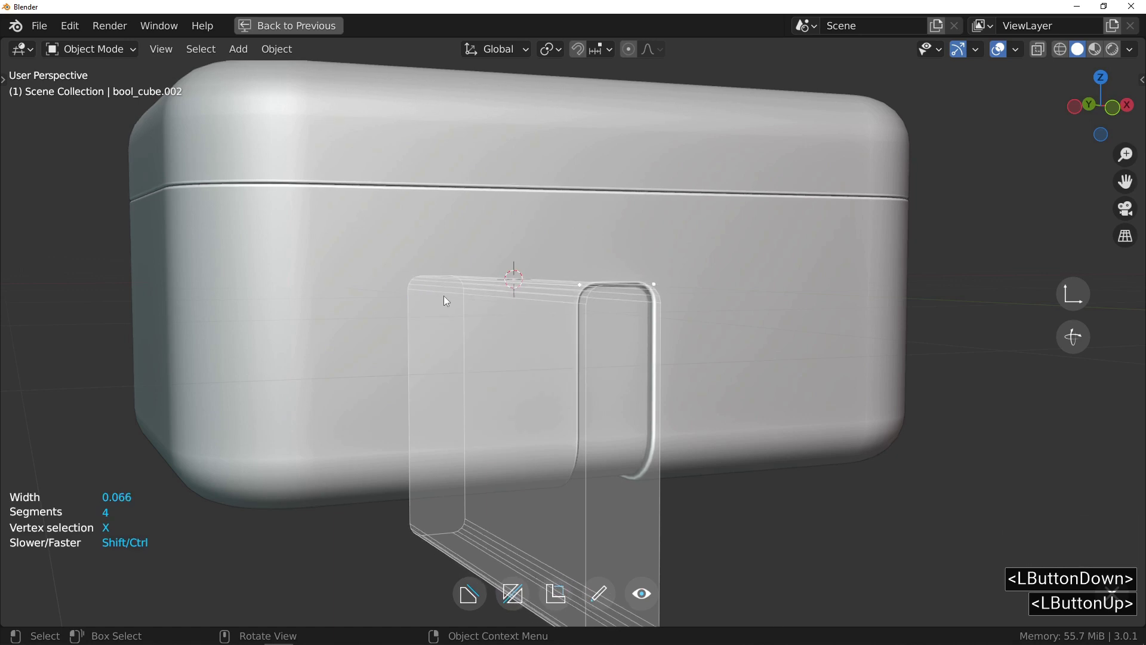
click(442, 296)
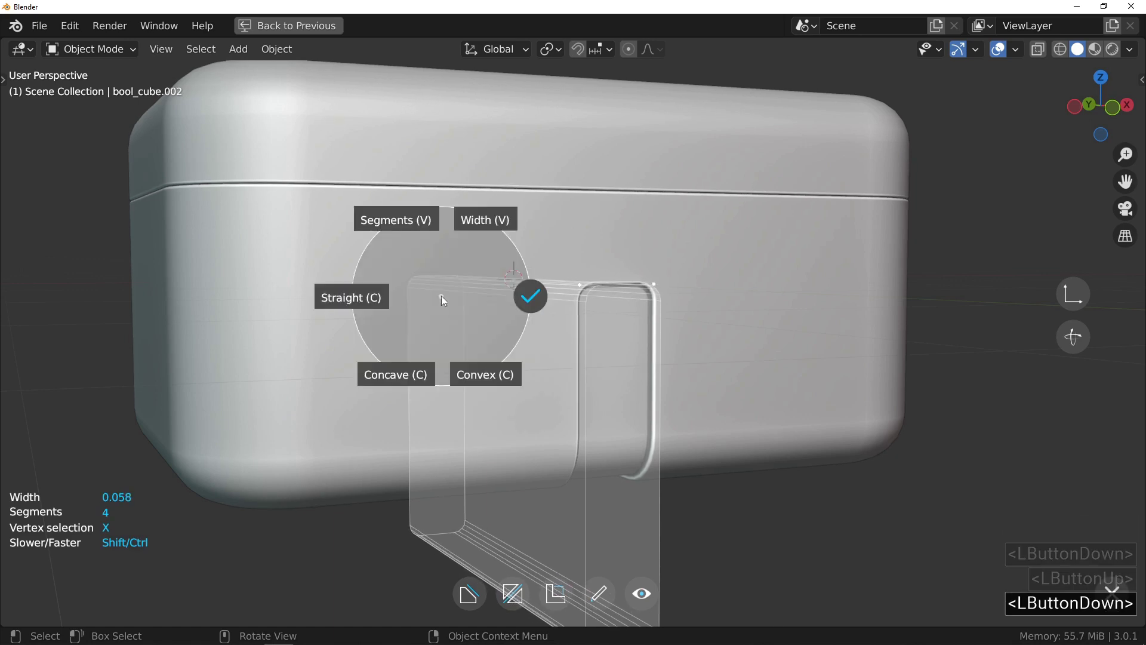
drag(442, 295, 530, 295)
Array the inset shape along X into 4 centered copies with an offset of about -1.69, and validate the array.
click(499, 305)
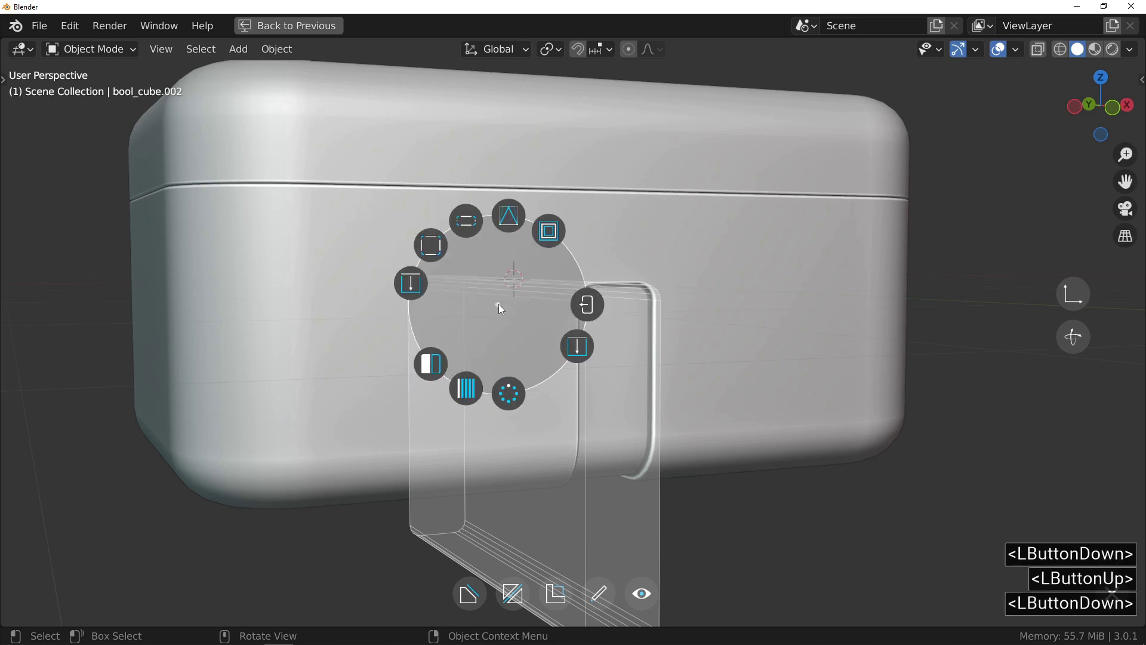
drag(512, 389, 467, 399)
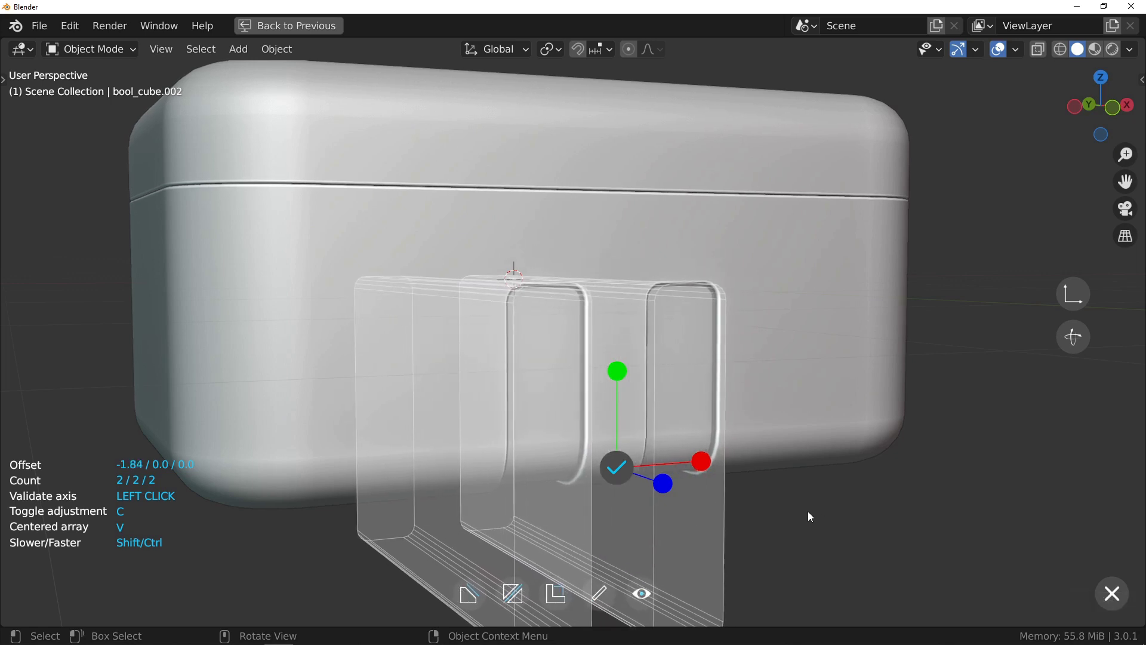
key(c)
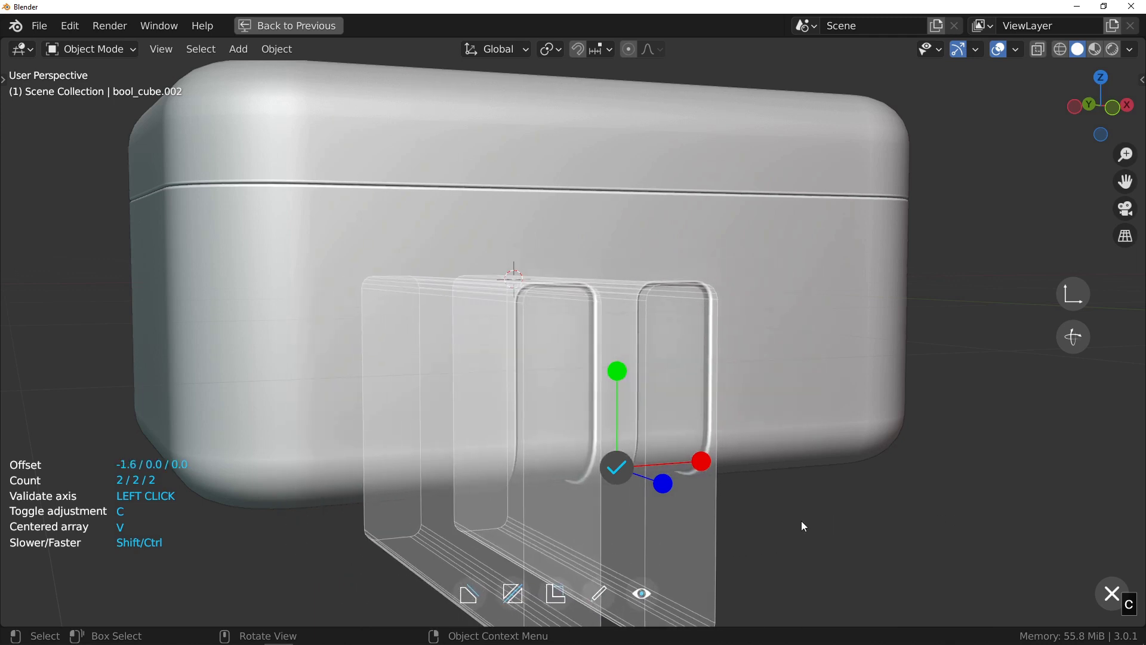
scroll(801, 521, up, 1)
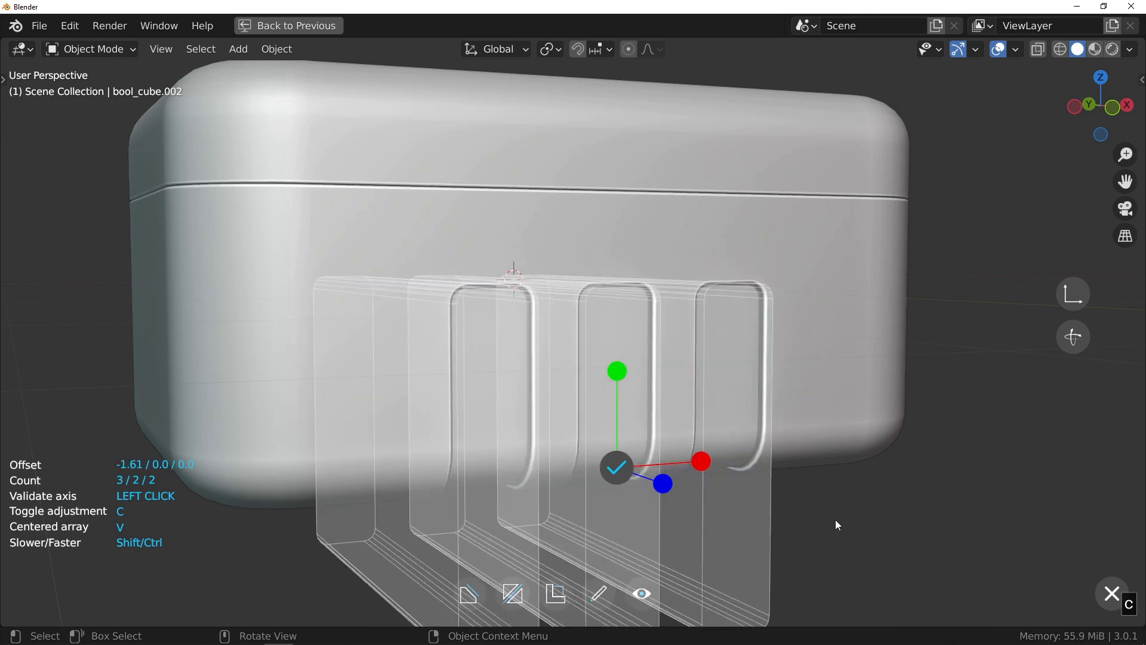
scroll(838, 522, up, 1)
key(c)
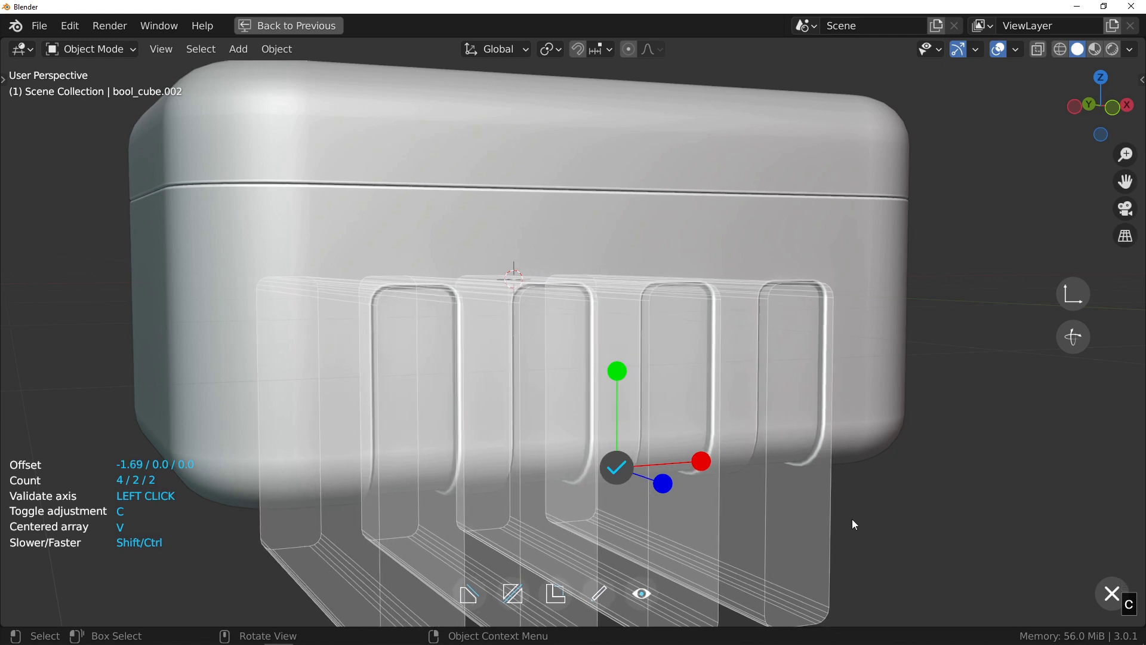
click(853, 520)
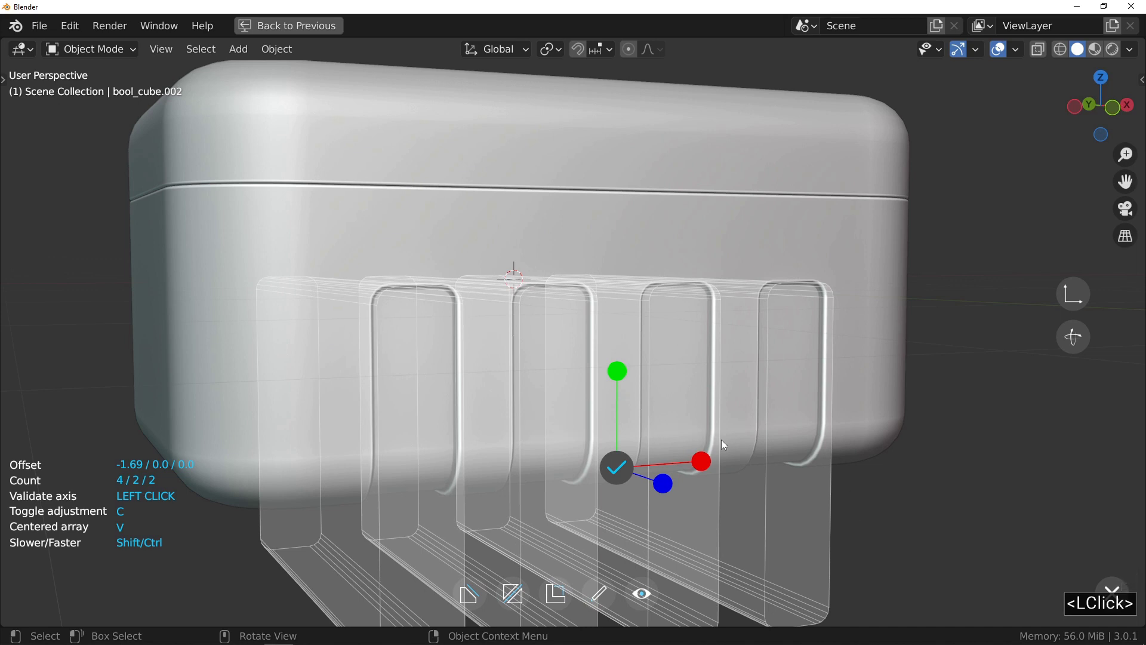
click(621, 472)
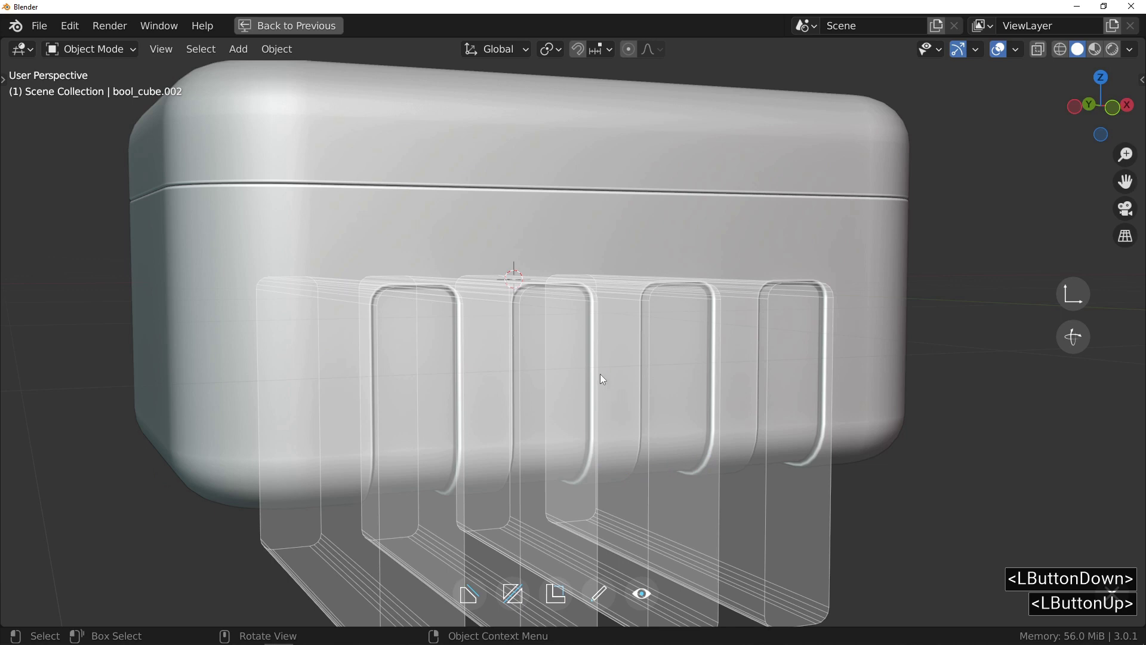
Set the arrayed inset's thickness to about 0.092 and finish editing the inset on the base.
click(595, 346)
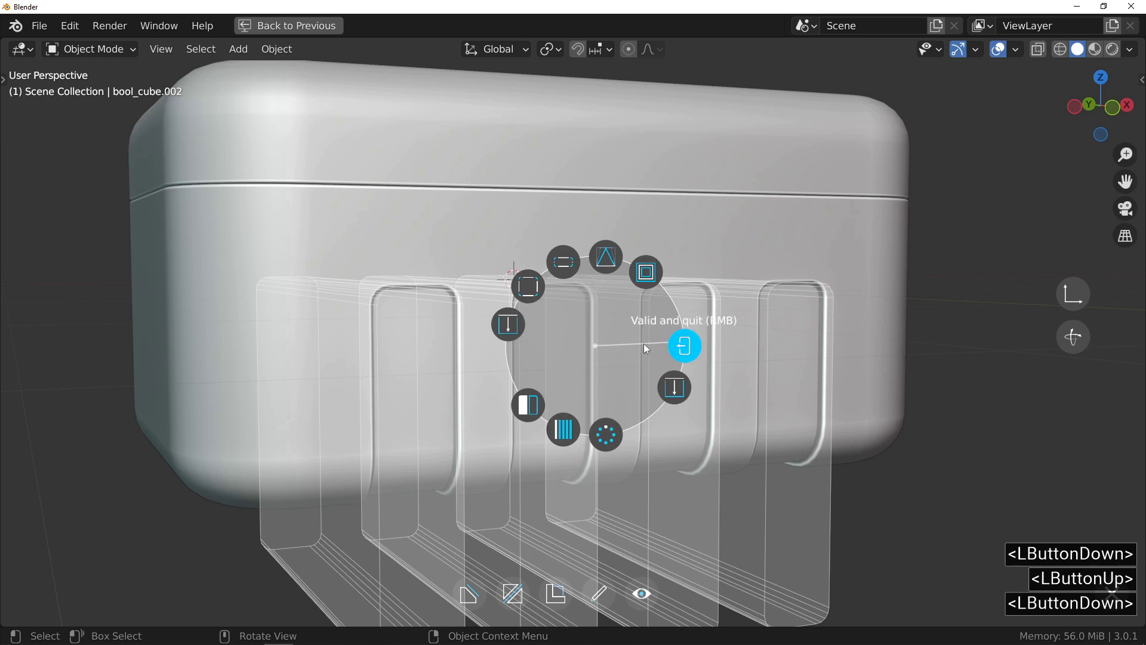
click(675, 388)
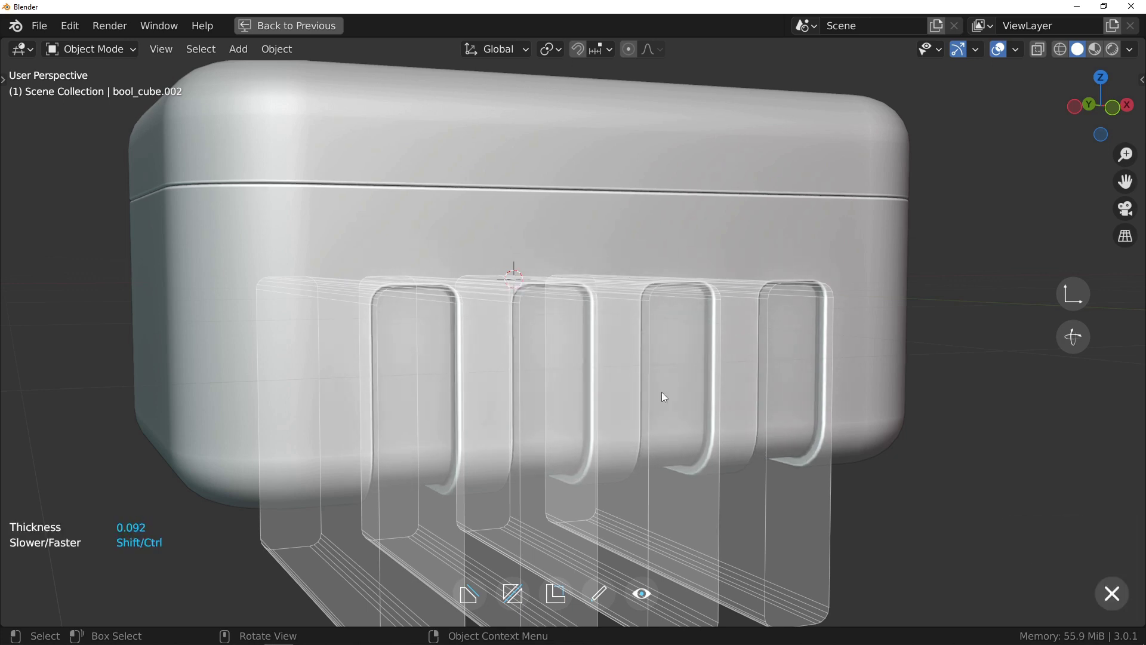
click(663, 392)
key(q)
click(705, 363)
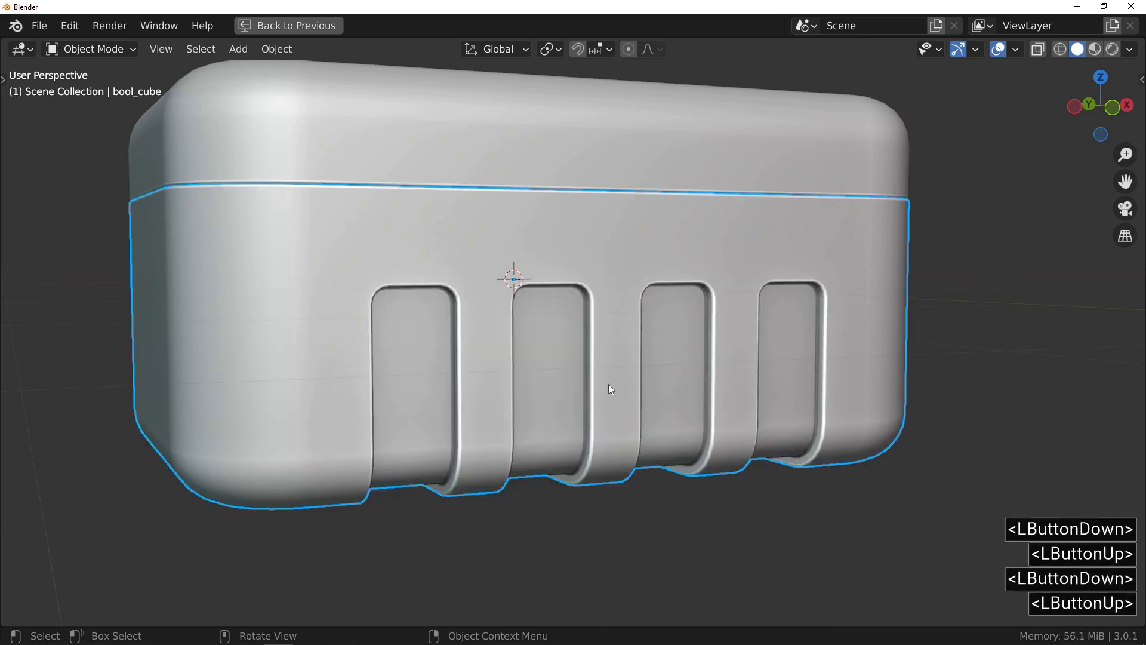
Slice the base with a rectangle centered on the front seam's midpoint, four grid cells wide and two high, and make it cross the whole base.
middle_drag(608, 384, 611, 267)
key(f)
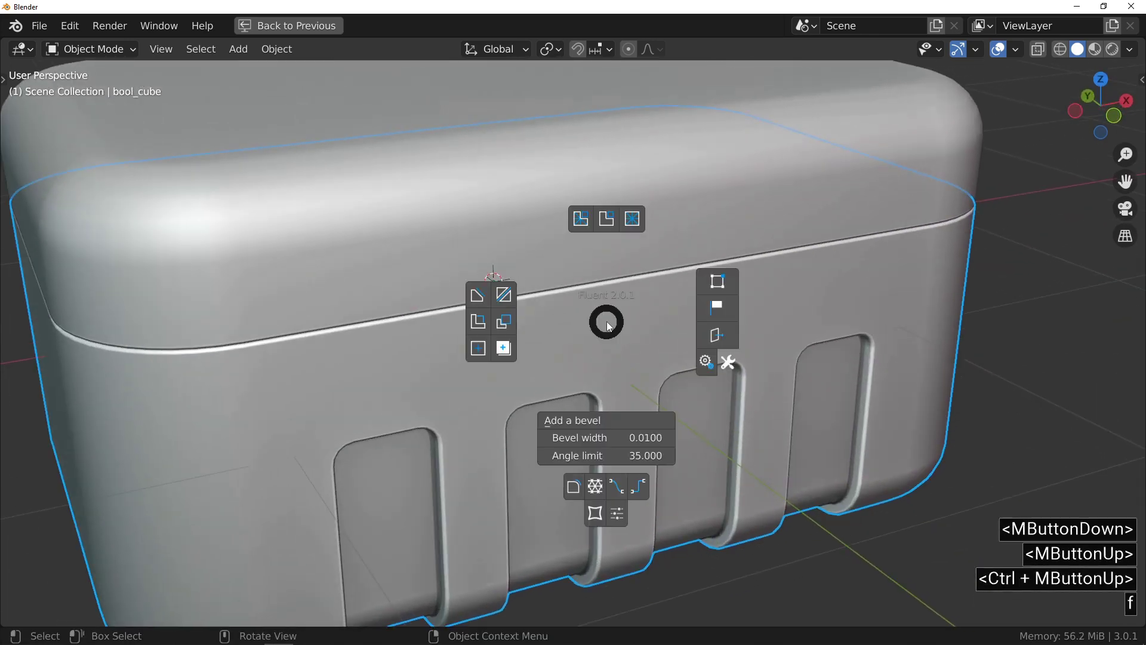
click(510, 297)
right_click(618, 358)
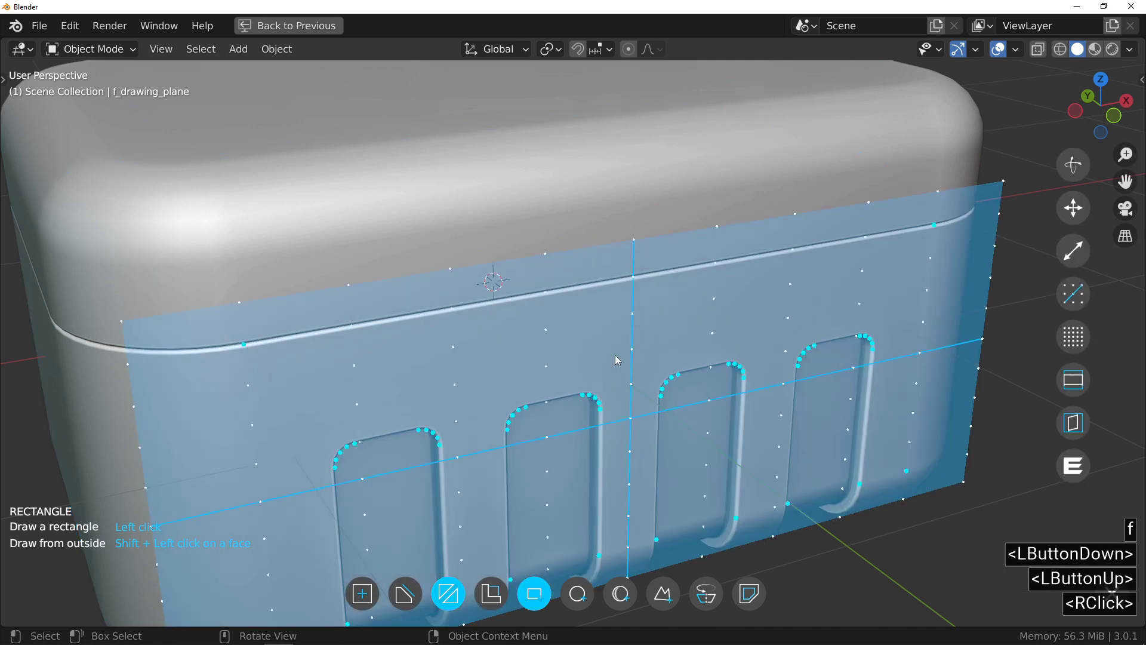
click(633, 278)
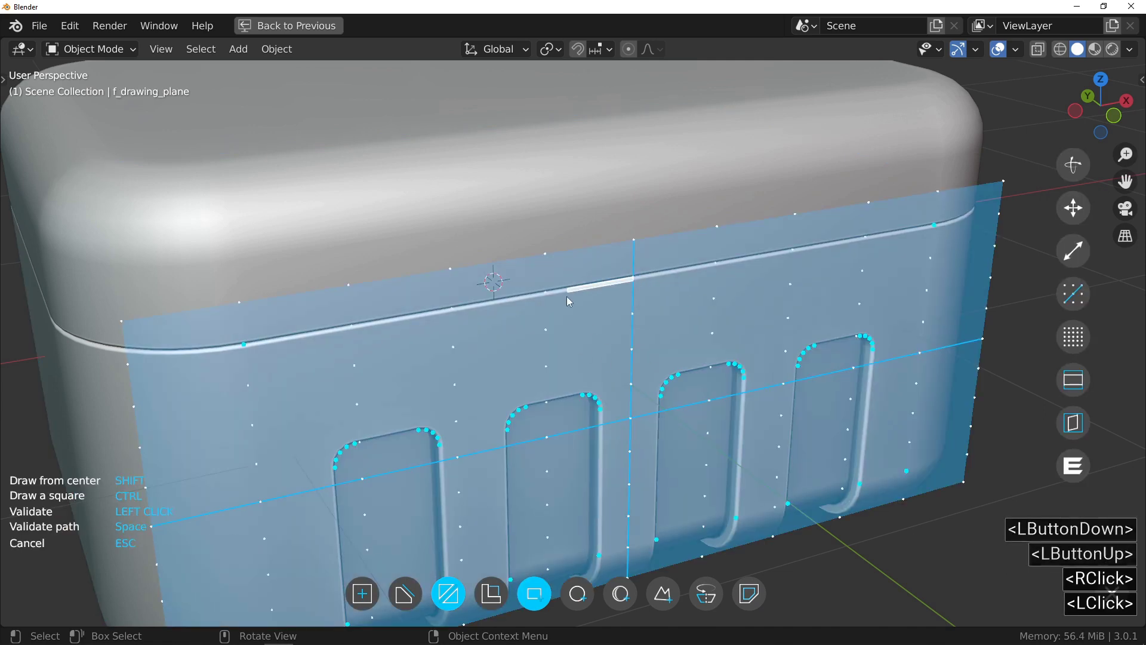
key(shift)
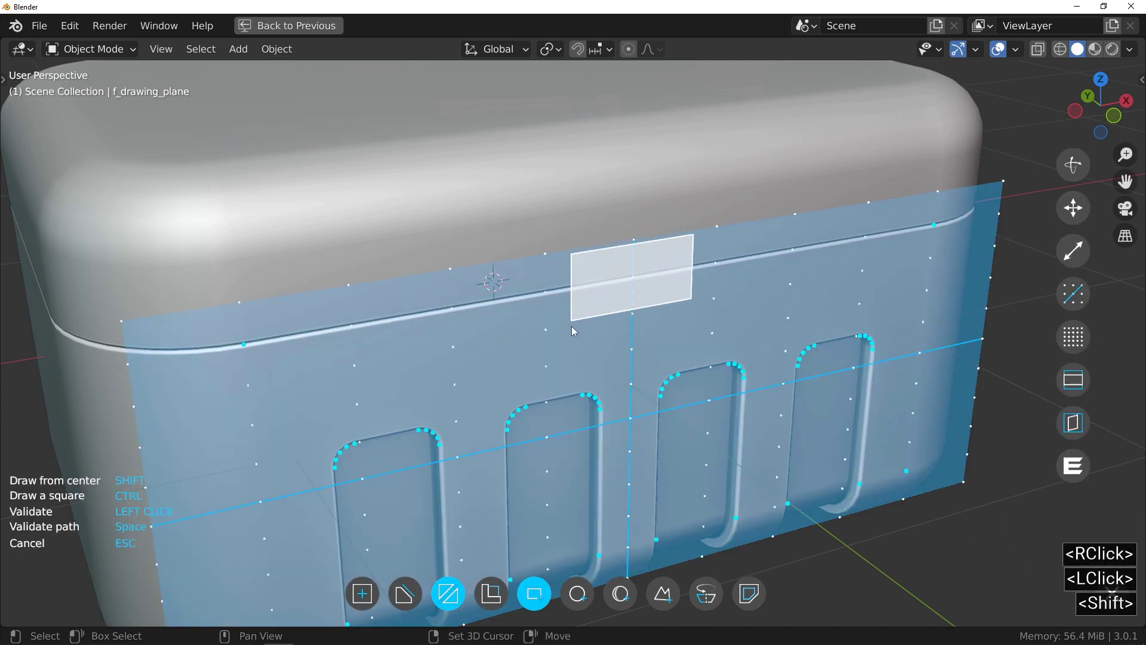
shift+click(455, 346)
drag(375, 338, 379, 430)
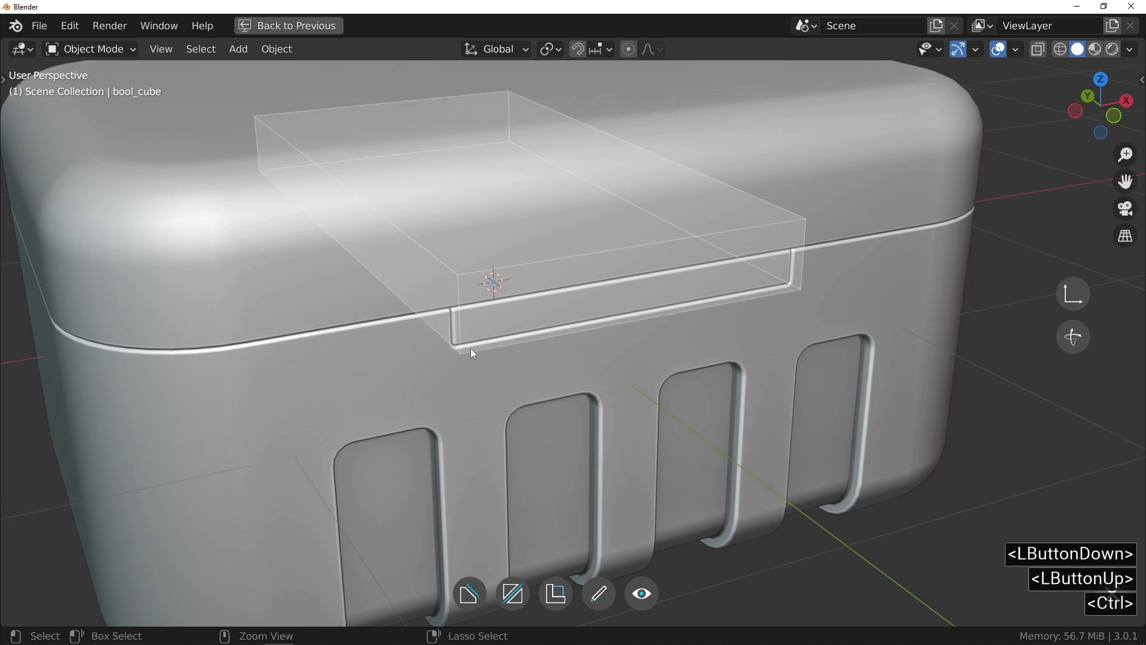
Round the slice shape's corners with a bevel and finish editing the slice.
ctrl+middle_drag(471, 349, 470, 278)
click(513, 348)
drag(517, 347, 588, 314)
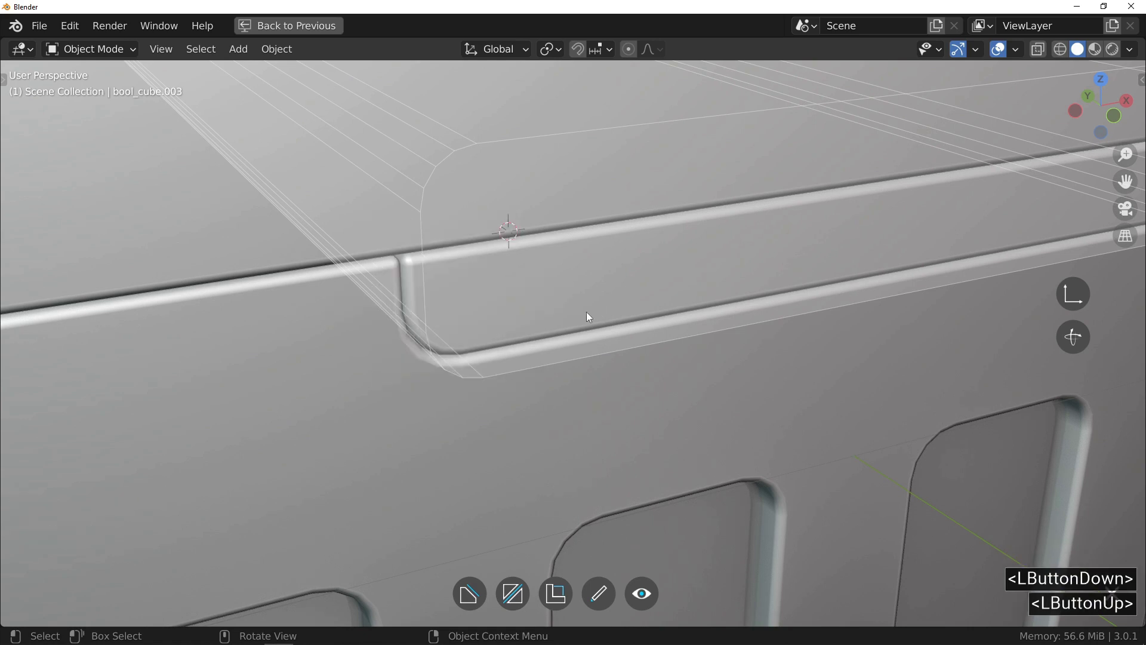
ctrl+middle_drag(378, 322, 409, 414)
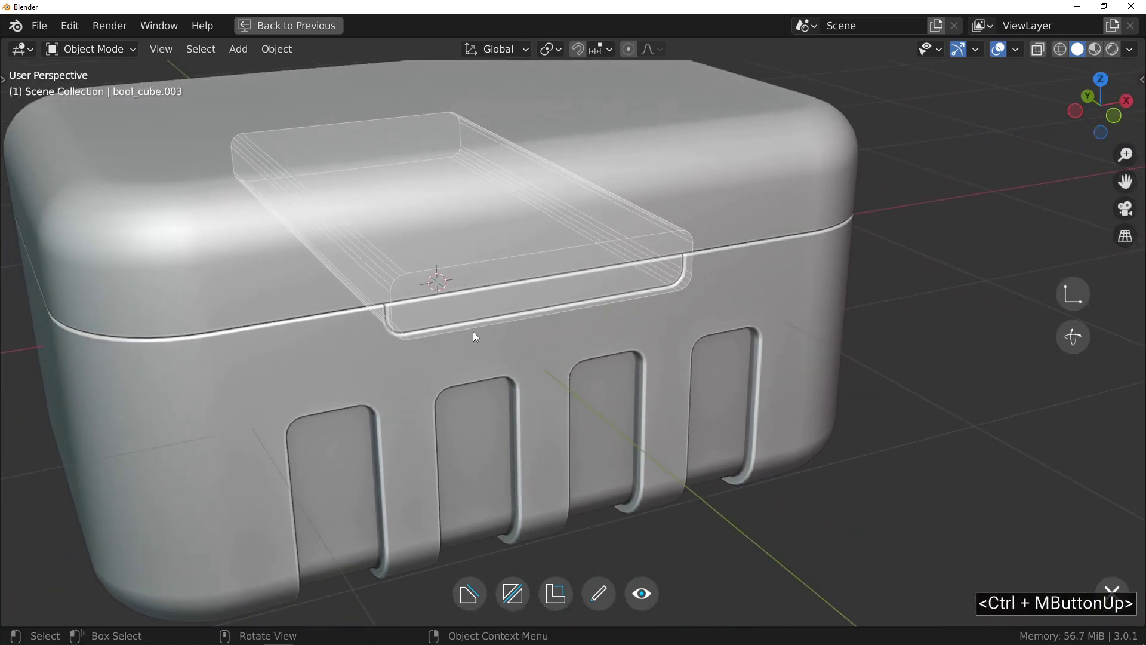
drag(487, 307, 575, 307)
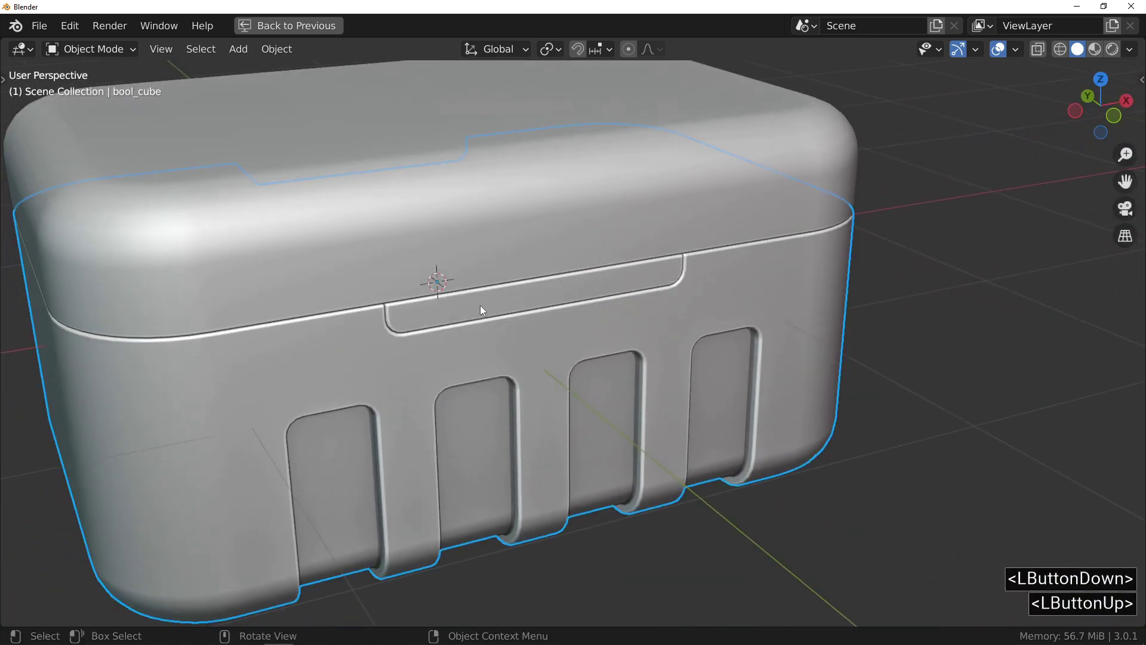
Start a Fluent cut from the front face of the sliced strip, inset that face by about 0.017 m, and validate the selection.
ctrl+middle_drag(519, 302, 514, 289)
click(514, 289)
key(f)
click(409, 260)
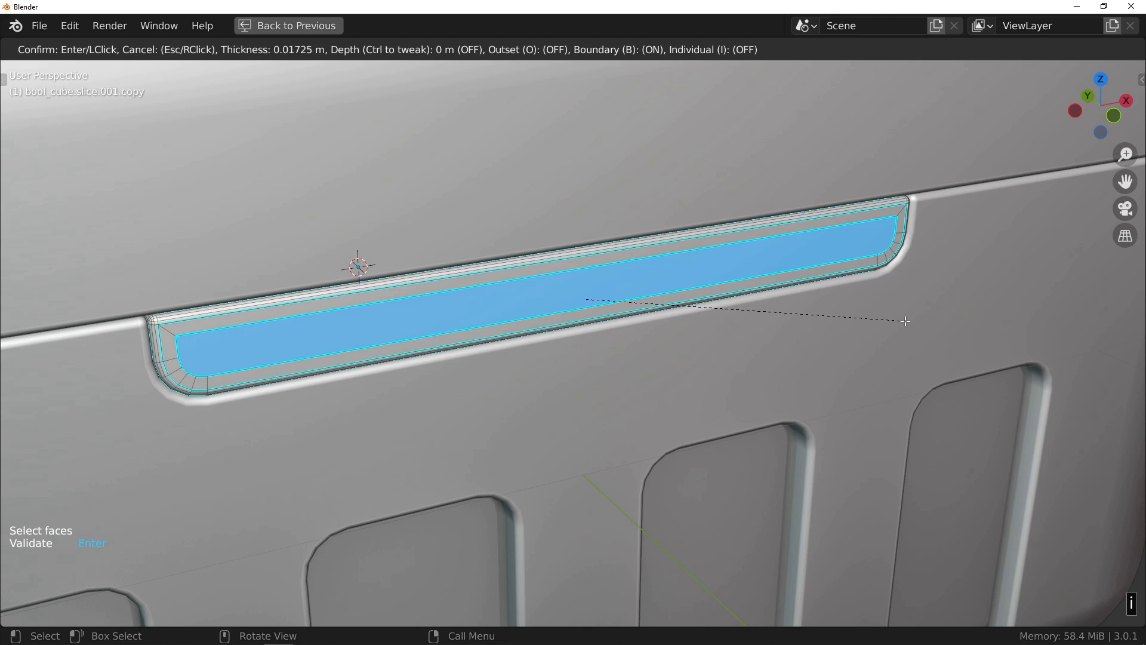
click(905, 322)
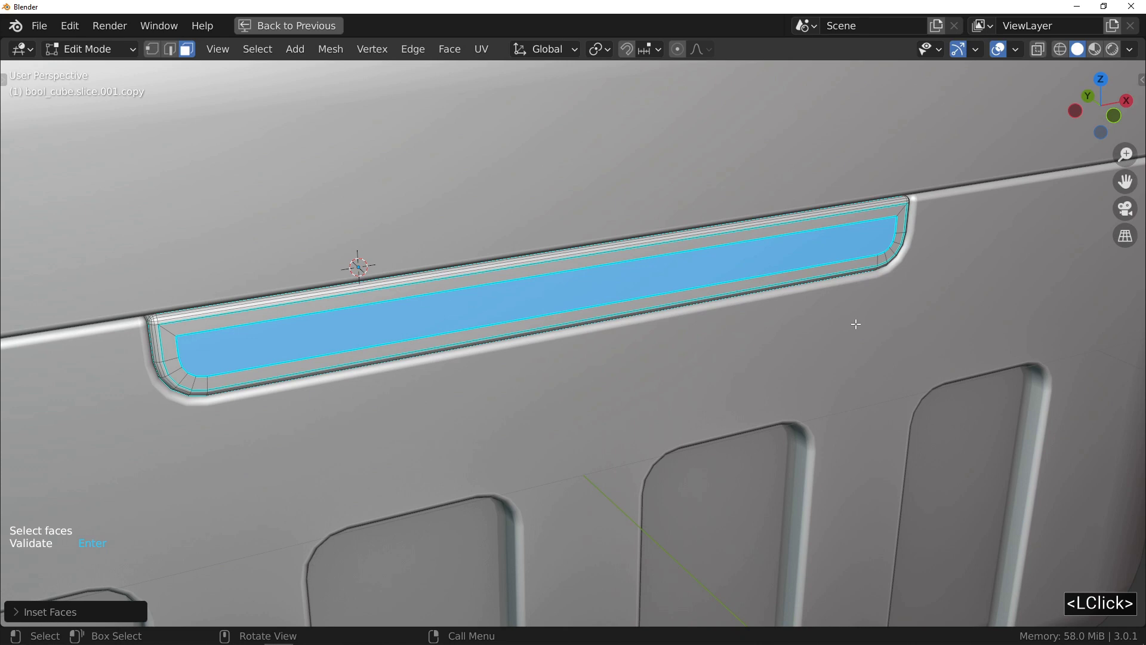
key(Return)
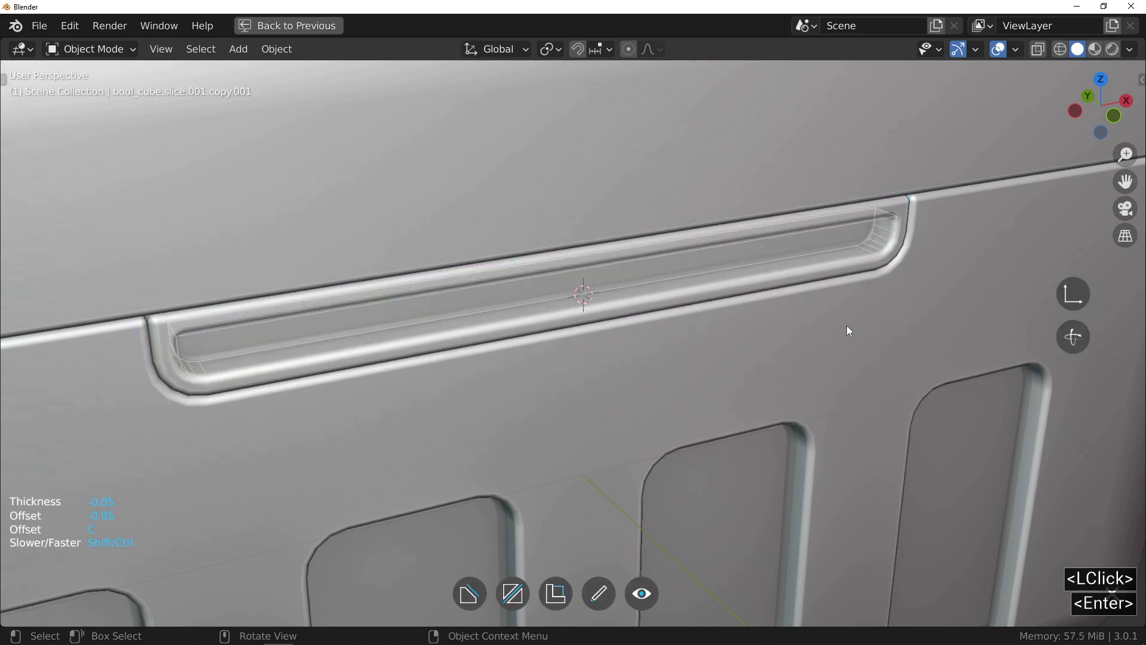
Set the strip cut's thickness to about -0.043 and validate it.
mouse_move(844, 325)
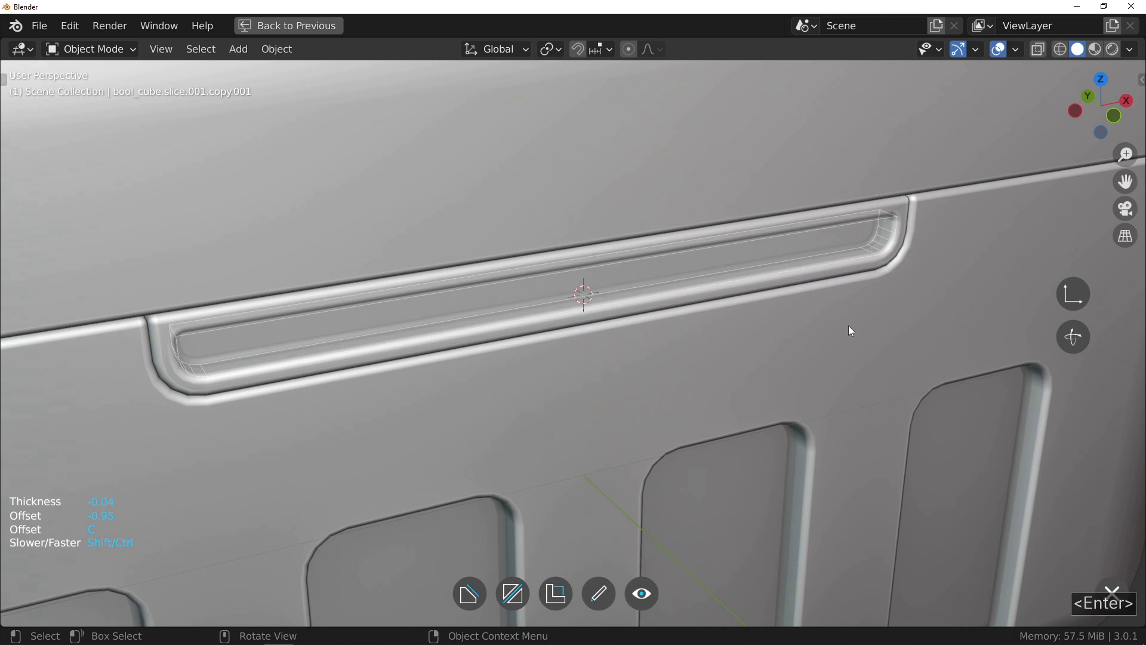
click(848, 326)
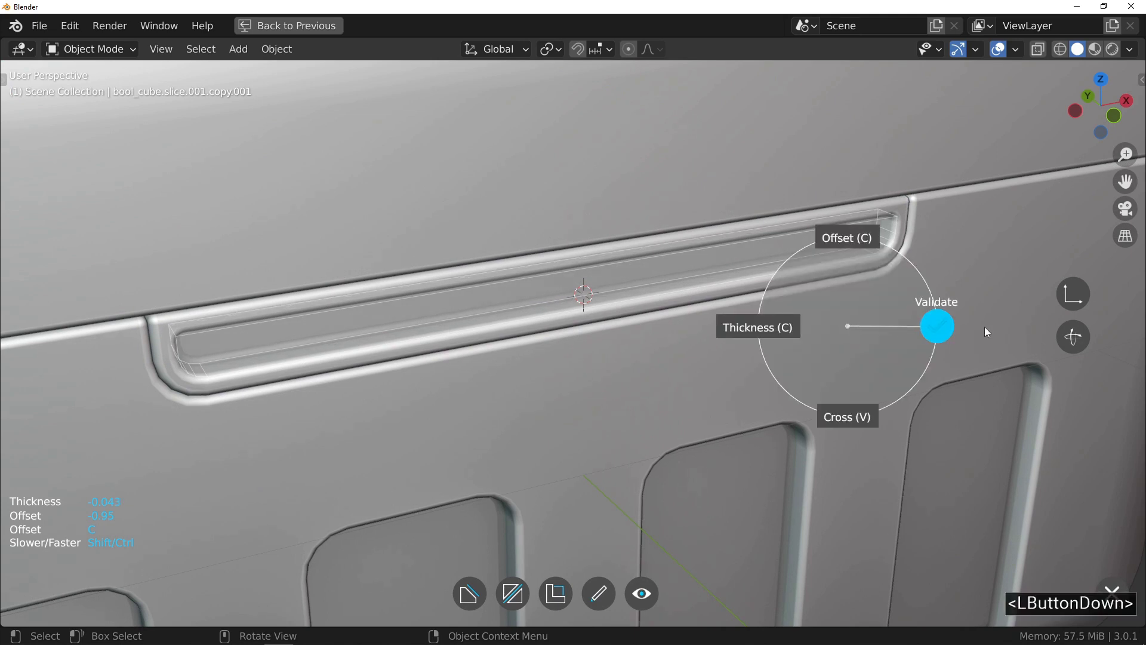
drag(985, 329, 980, 329)
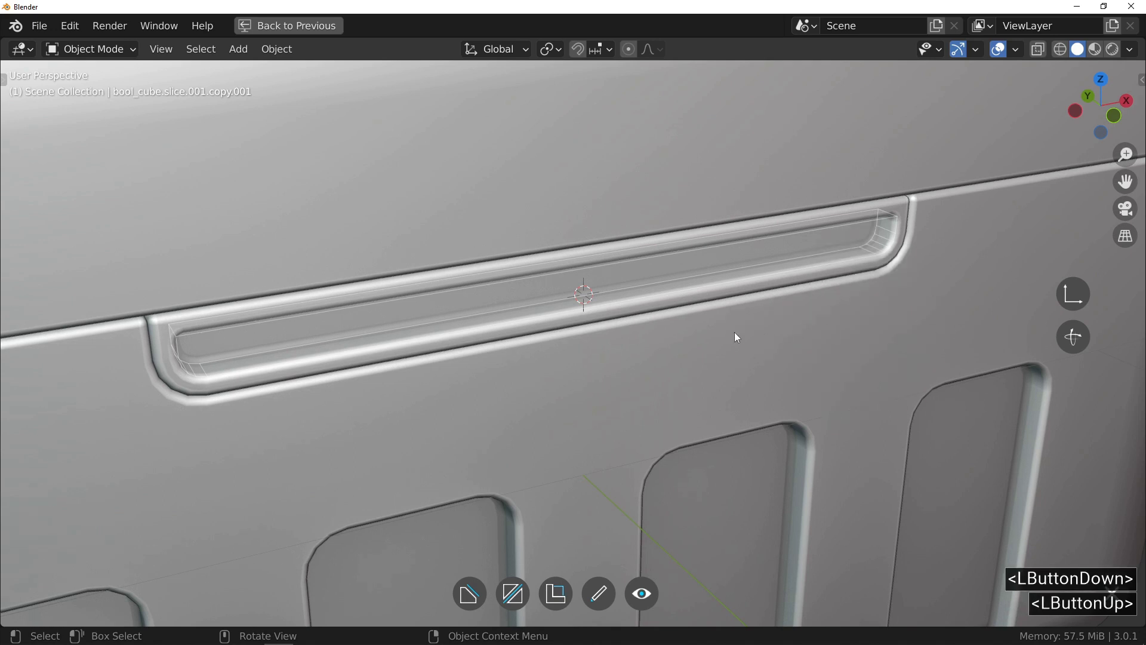
Mirror the strip's cut along the Y axis to the back of the case and finish editing the cut.
drag(702, 333, 656, 456)
ctrl+middle_drag(736, 353, 810, 474)
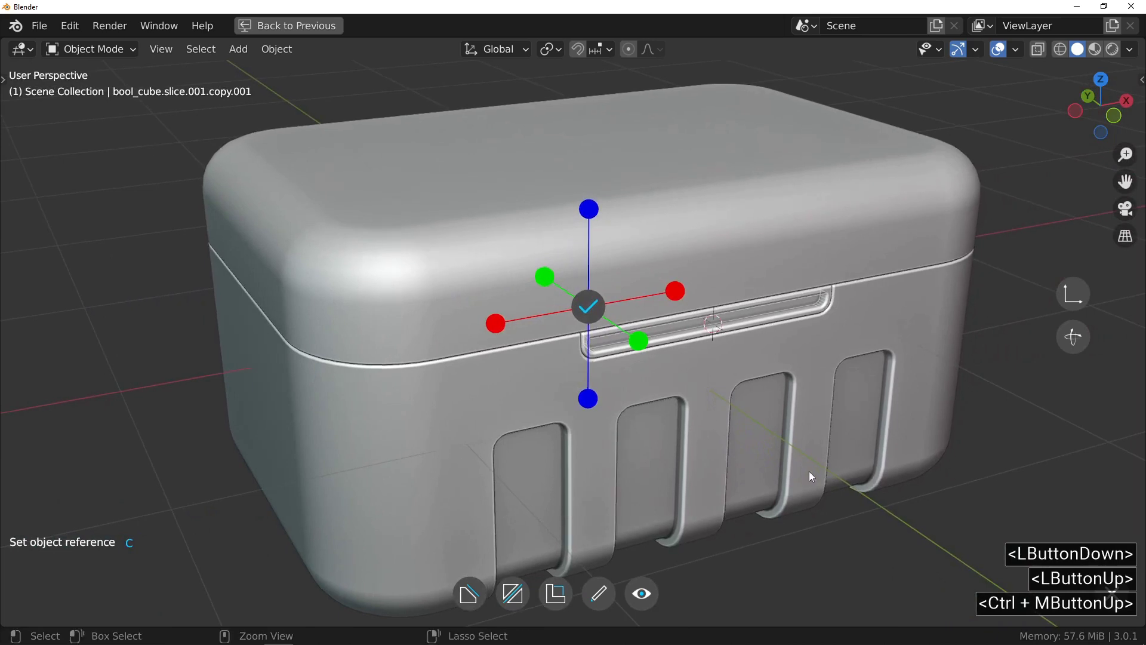
click(545, 278)
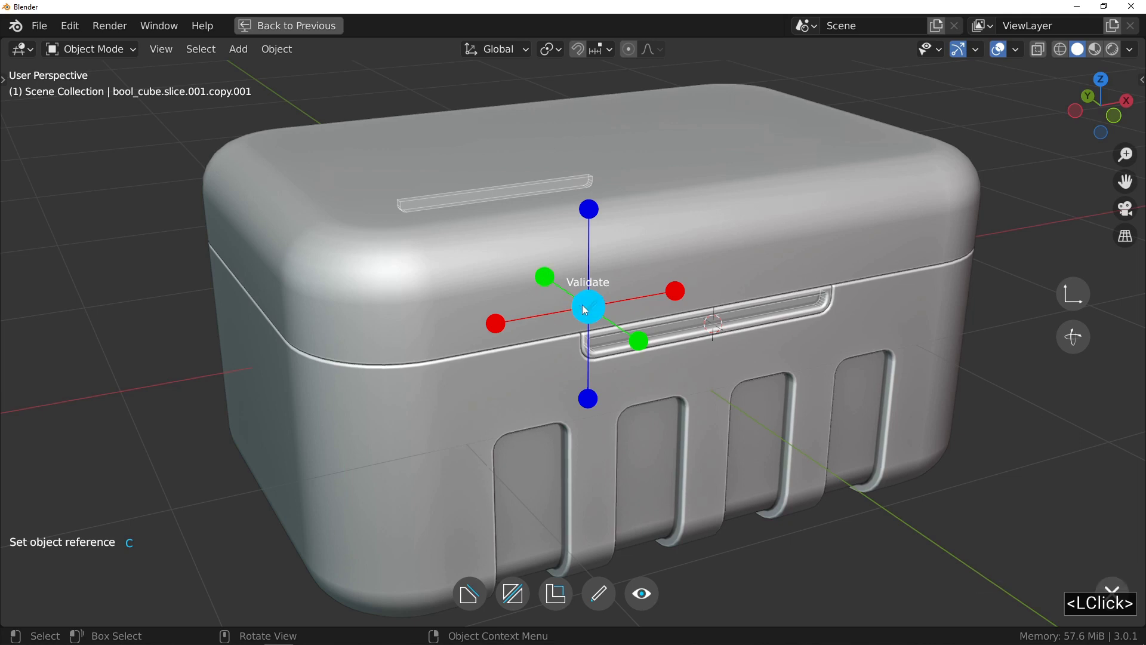
click(590, 310)
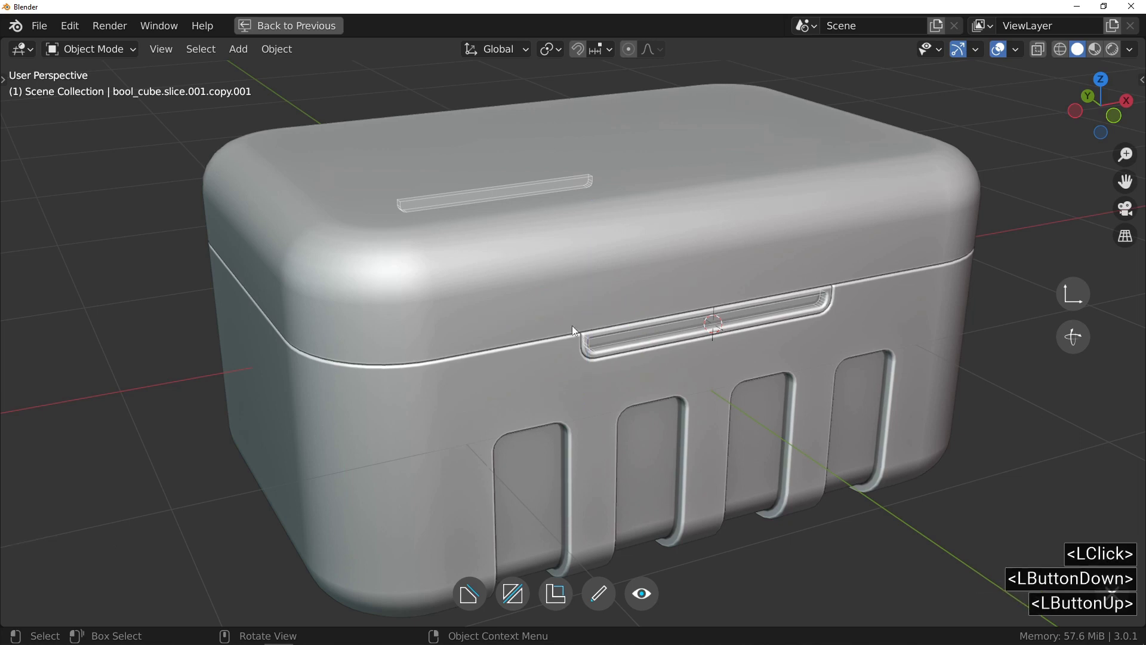
click(631, 296)
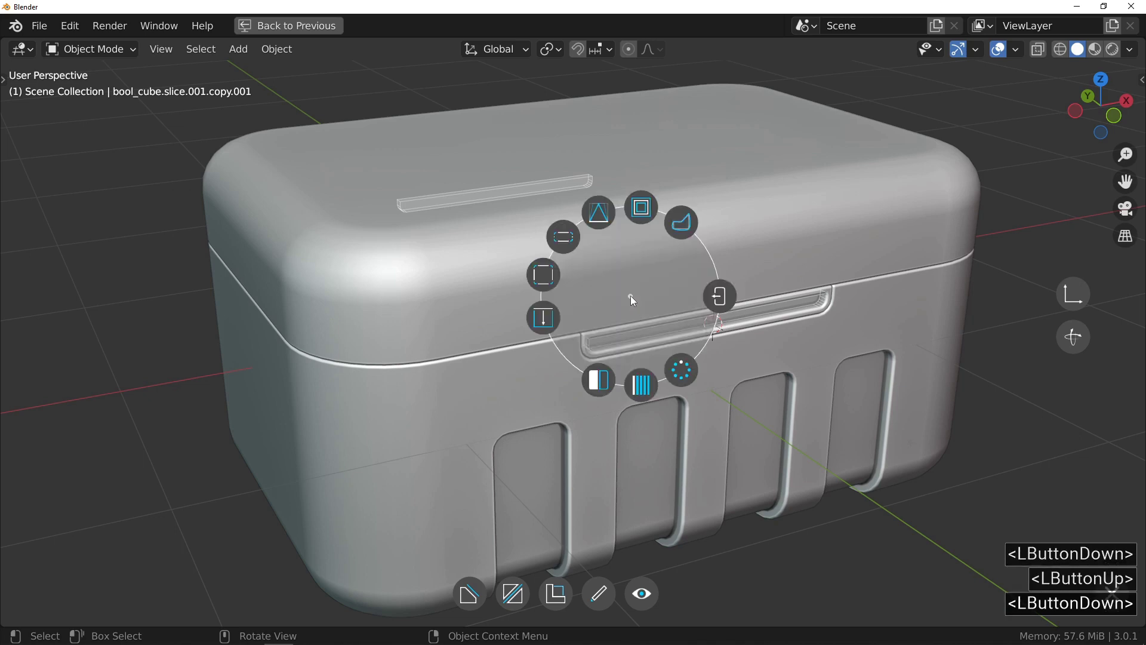
click(720, 296)
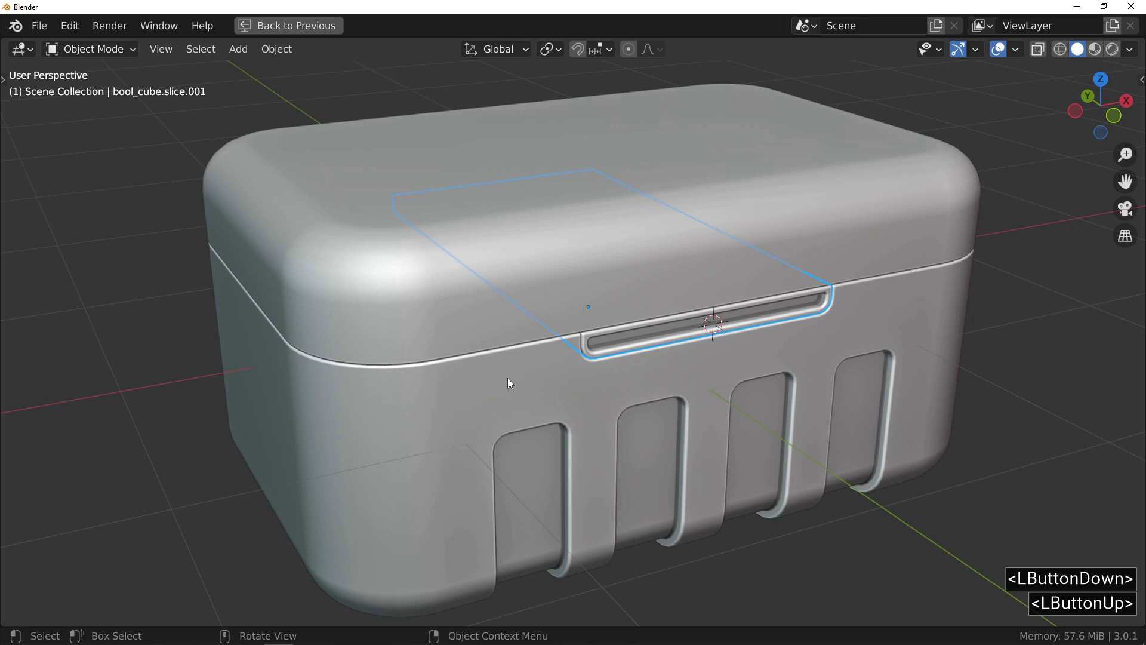
Start a Fluent cut on the base's short side and rotate the drawing plane 90 degrees about its vertical X axis.
click(442, 426)
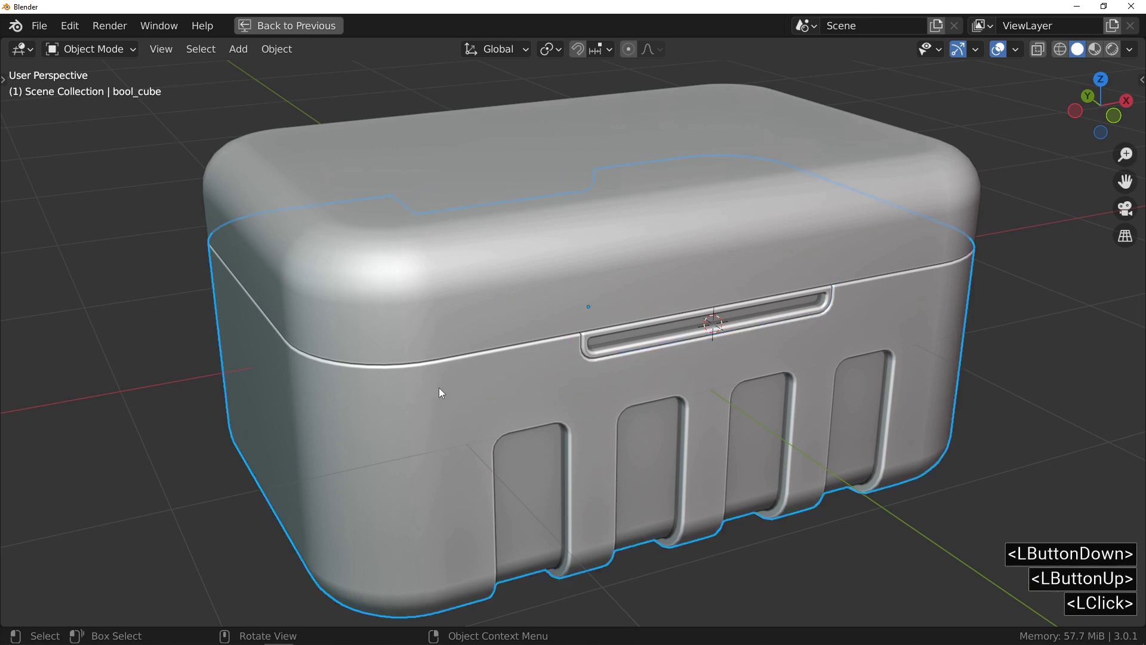
middle_drag(407, 378, 503, 346)
key(f)
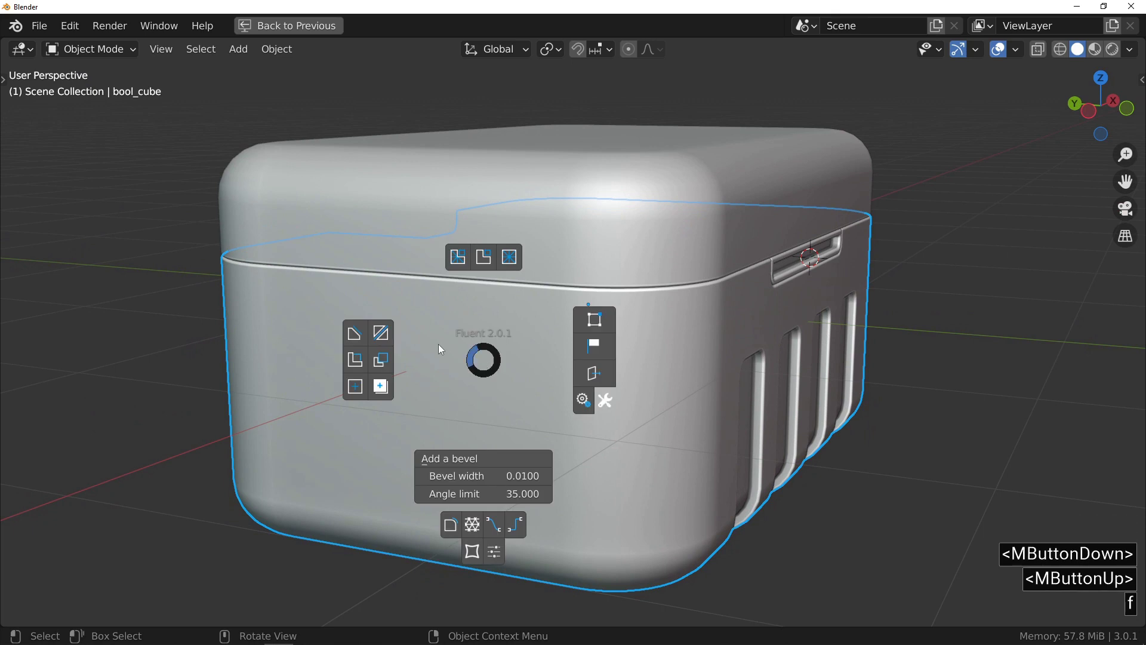
click(357, 336)
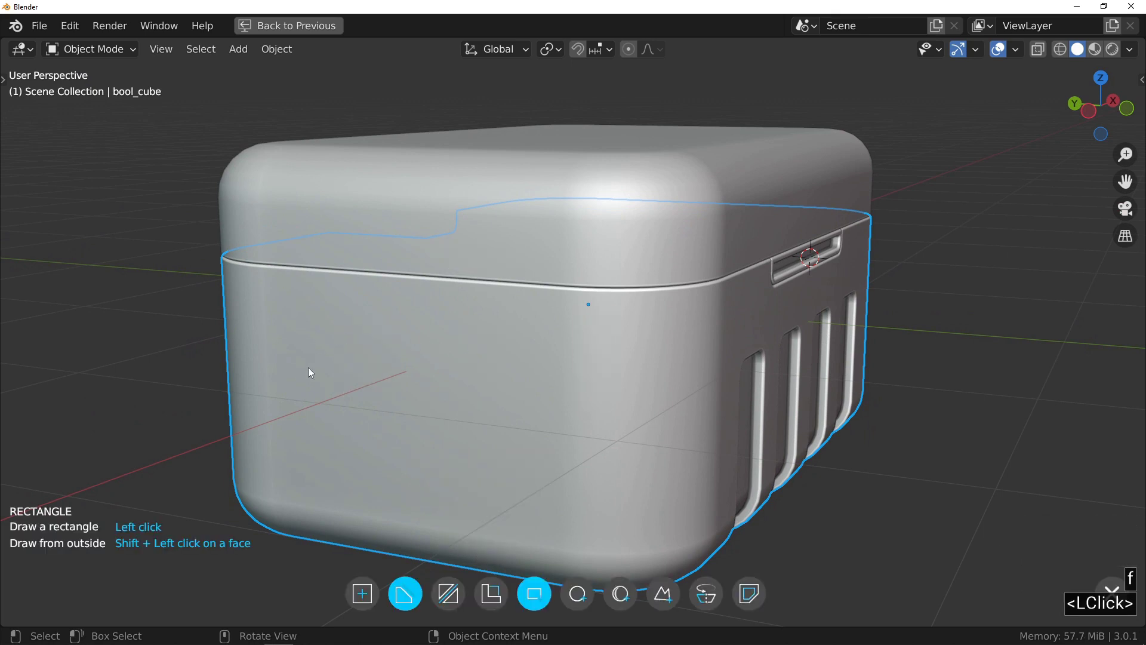
right_click(415, 393)
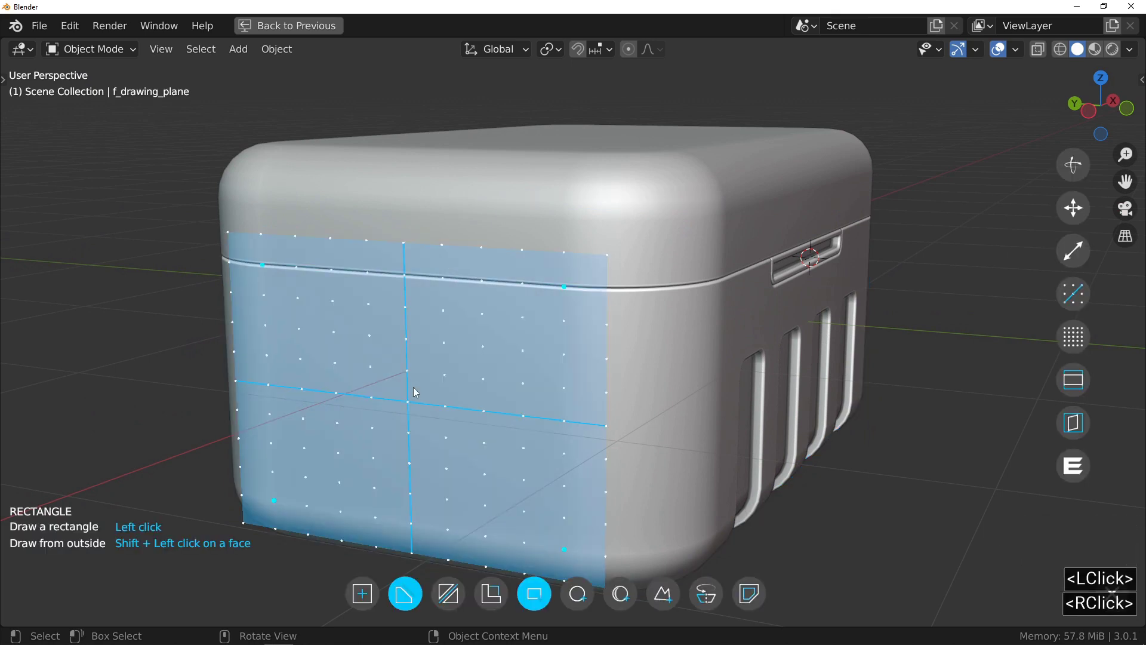
click(1073, 167)
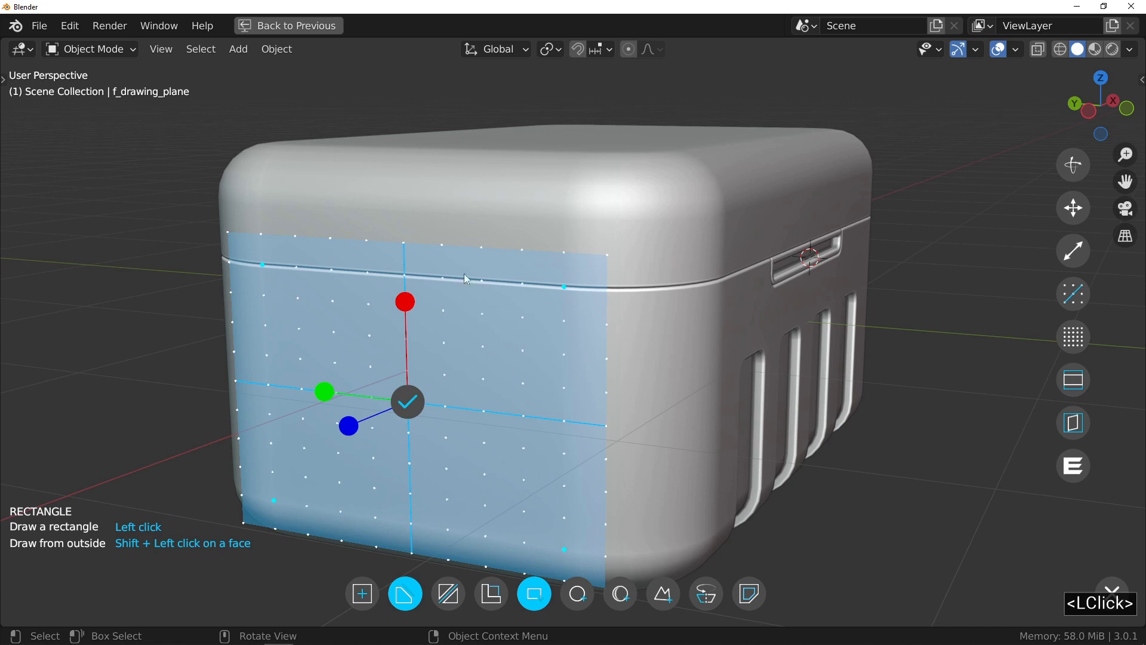
mouse_move(406, 304)
mouse_down()
mouse_move(861, 303)
mouse_move(846, 302)
mouse_up()
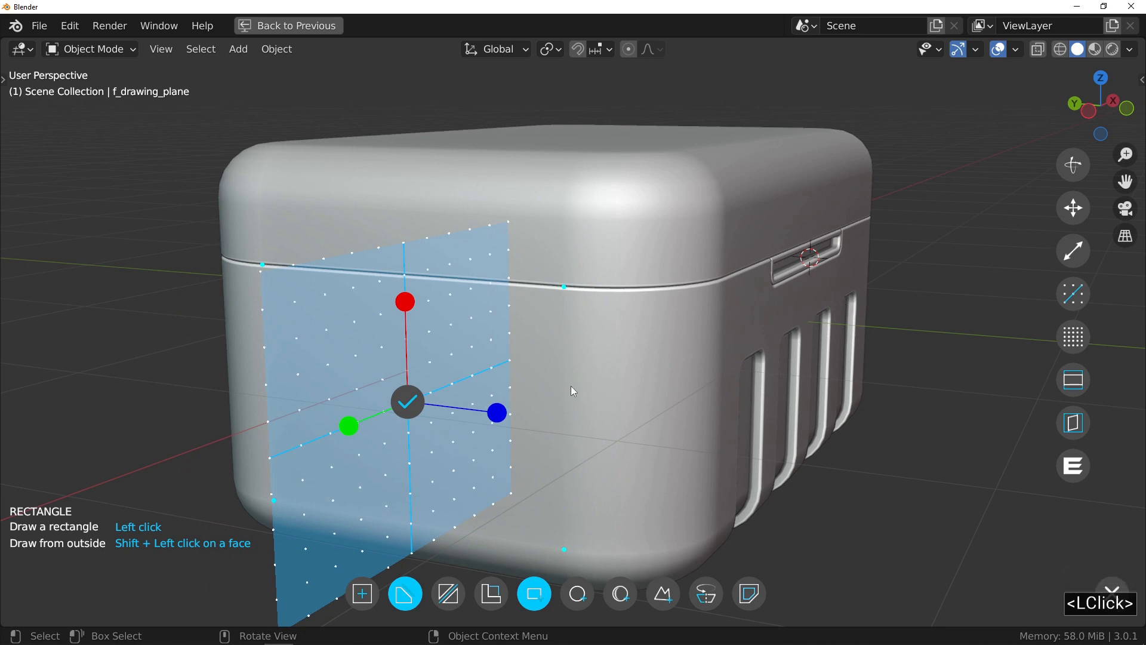
click(410, 405)
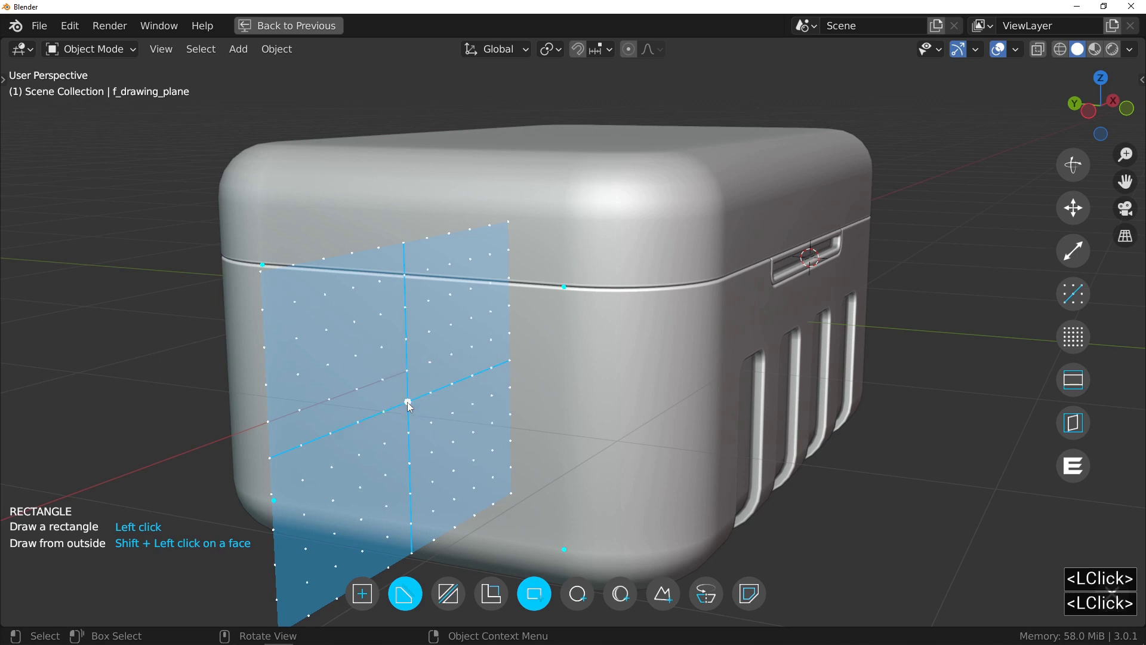
Draw a closed four-sided profile with a sloping lower edge on the drawing plane across the base's short side.
mouse_move(488, 374)
middle_down()
mouse_move(621, 340)
mouse_move(454, 357)
middle_up()
mouse_move(380, 361)
shift+middle_down()
mouse_move(438, 345)
mouse_move(395, 308)
mouse_move(393, 284)
mouse_move(426, 323)
shift+middle_up()
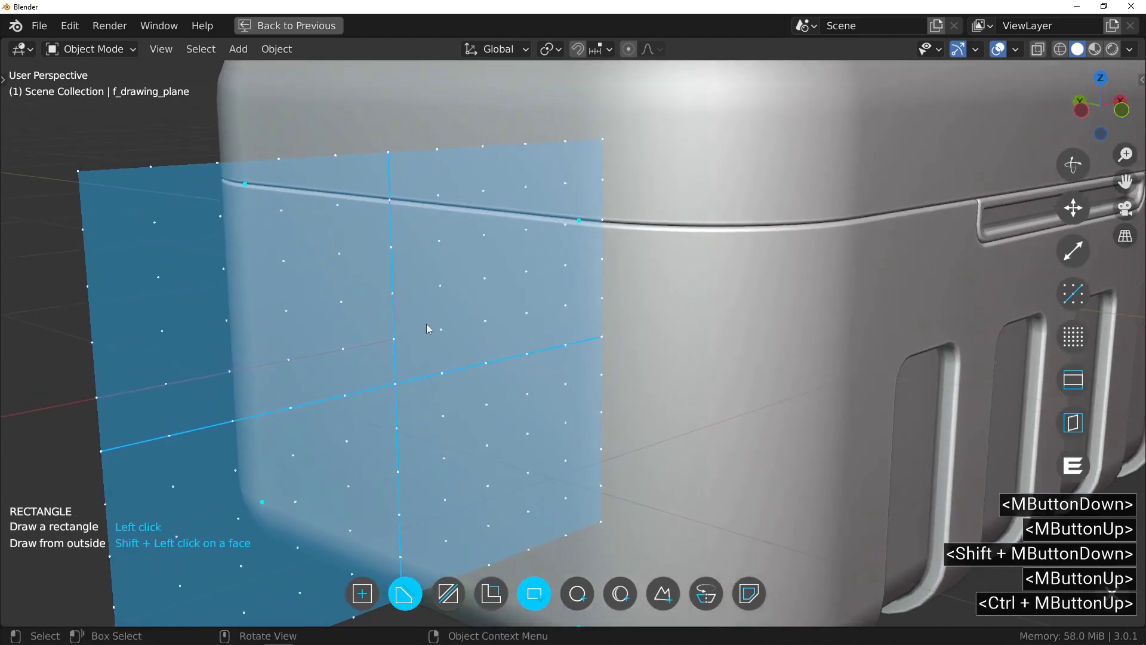
click(663, 594)
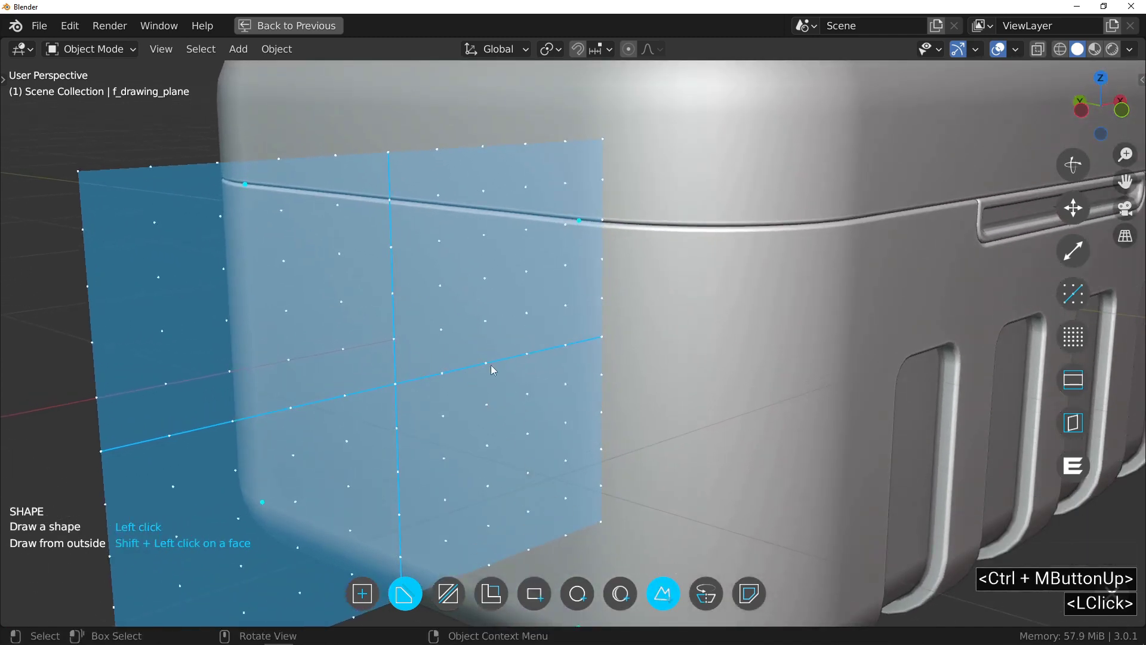
mouse_move(342, 255)
middle_down()
mouse_move(289, 242)
mouse_move(257, 215)
middle_up()
click(242, 199)
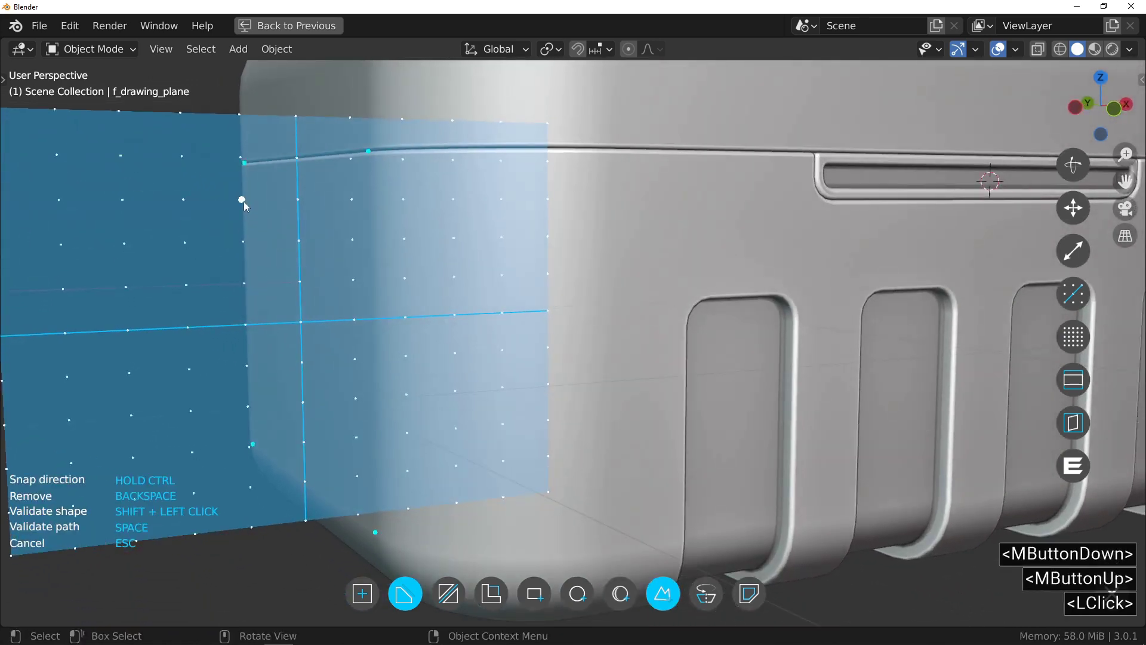
click(400, 198)
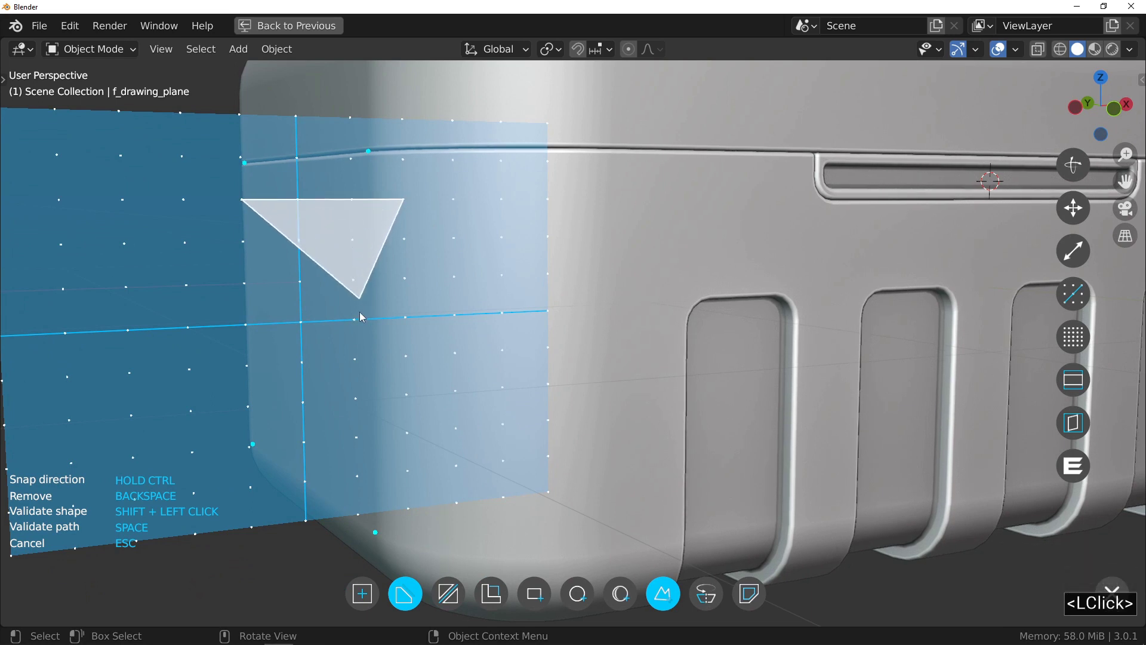
click(407, 394)
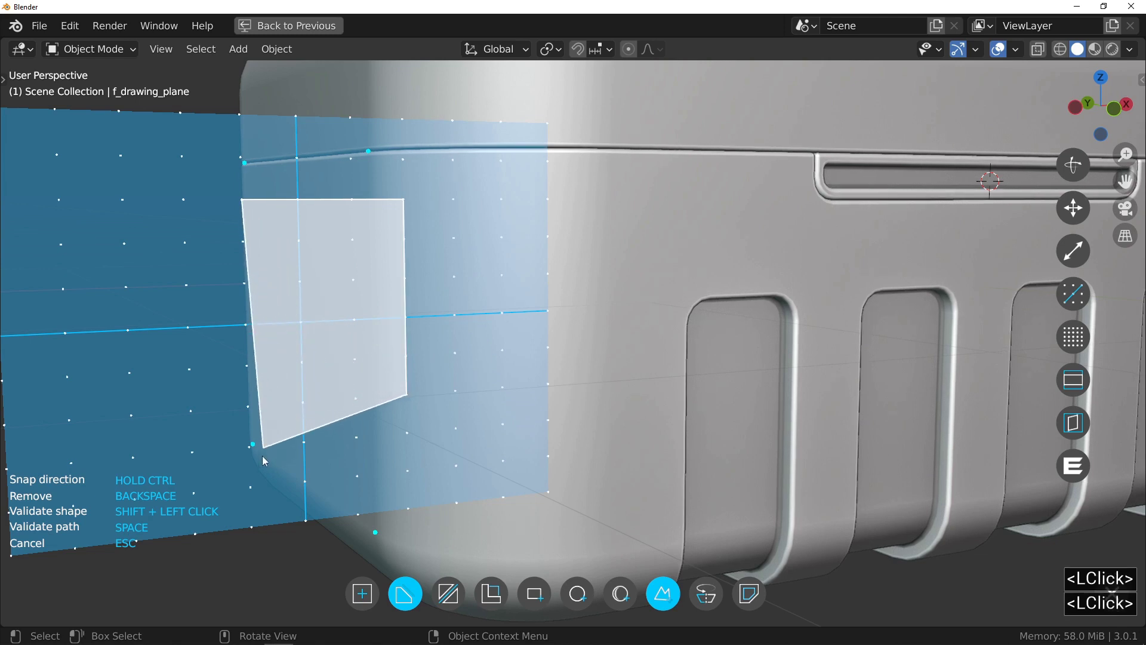
click(251, 488)
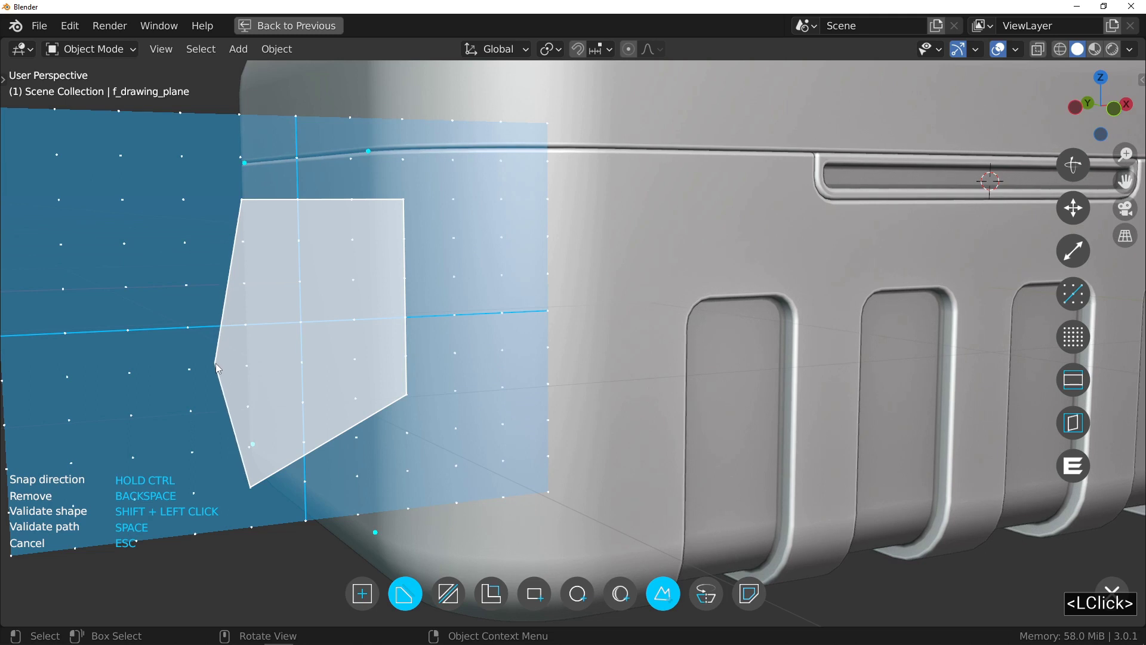
key(shift)
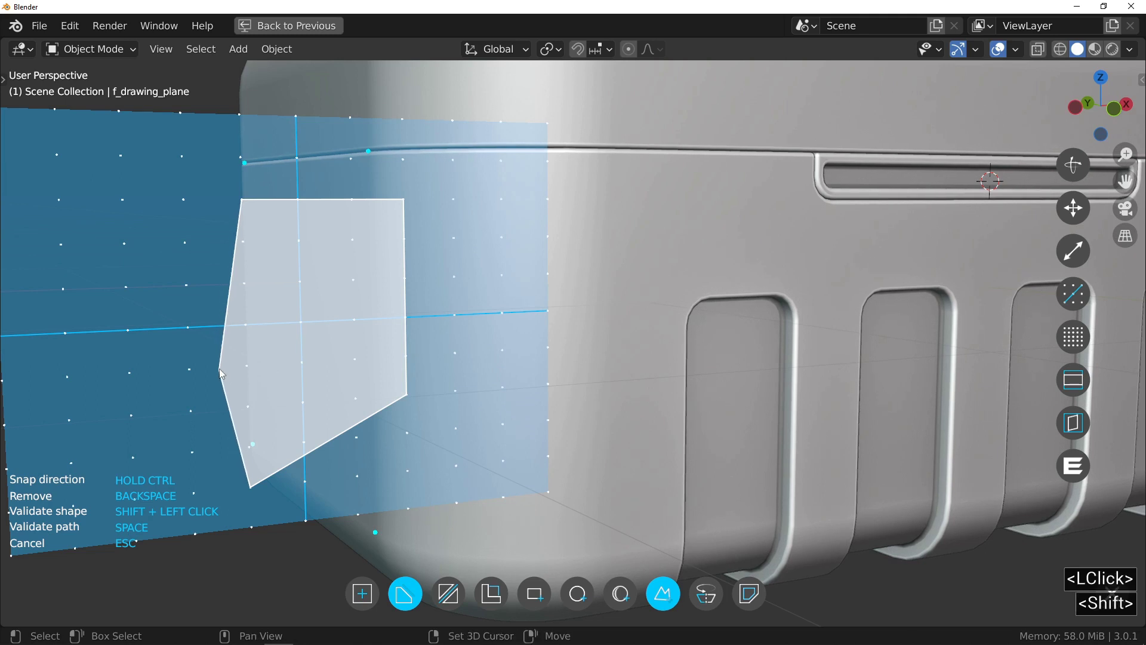
shift+click(219, 369)
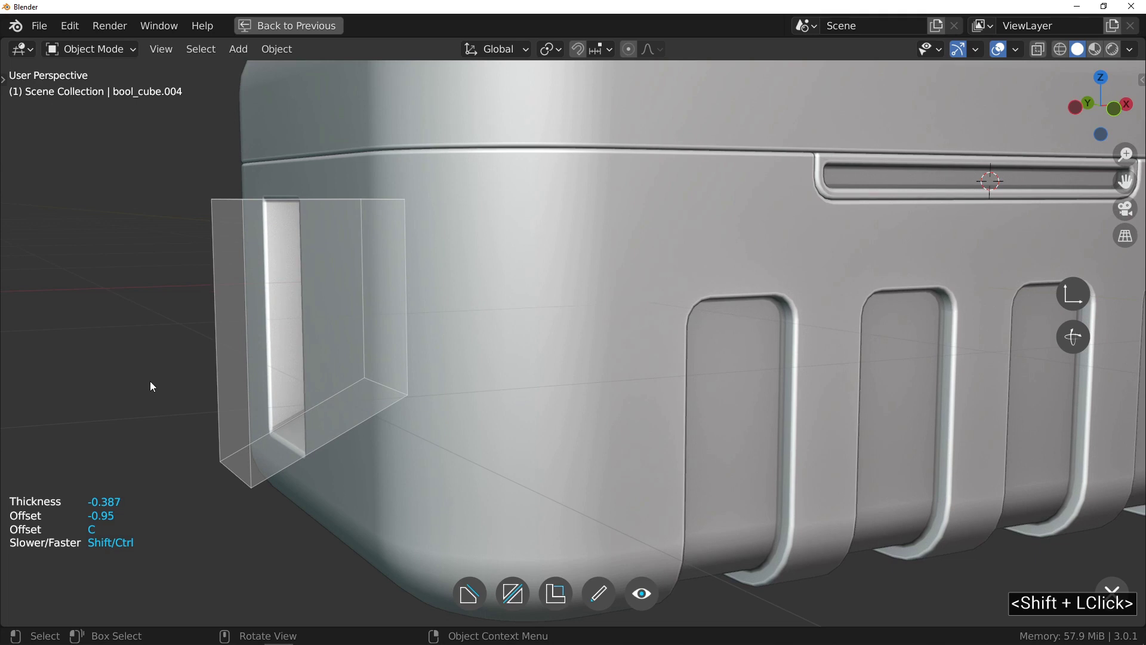
Set the side cut's thickness to about -0.78 and its offset to 0, and validate them.
middle_drag(152, 379, 249, 379)
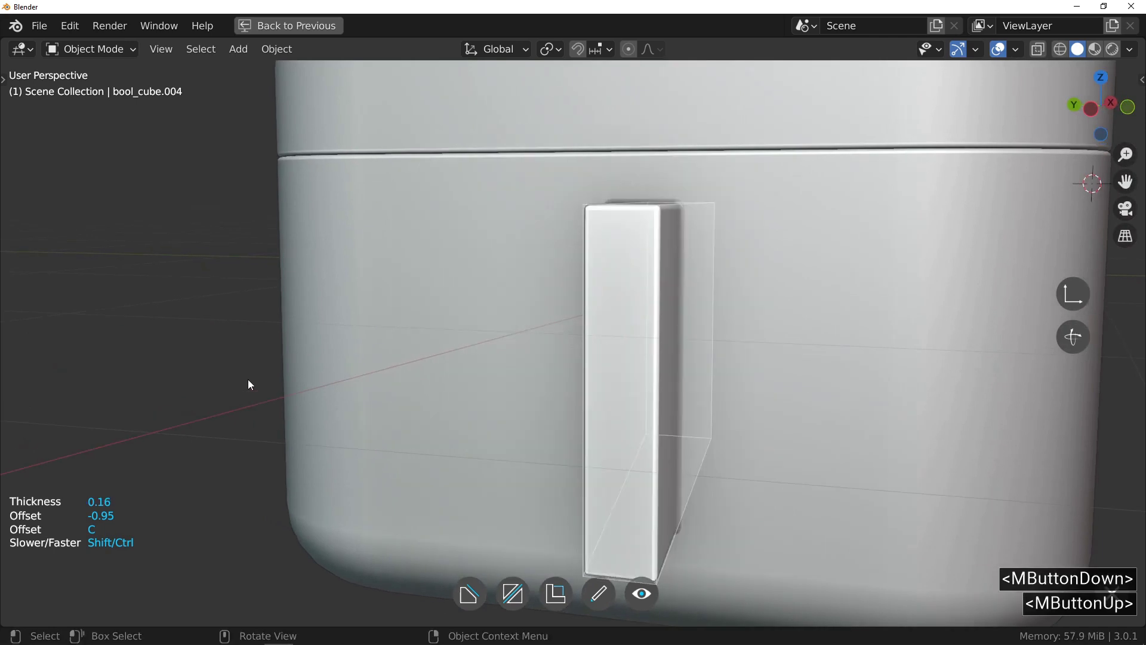
click(183, 384)
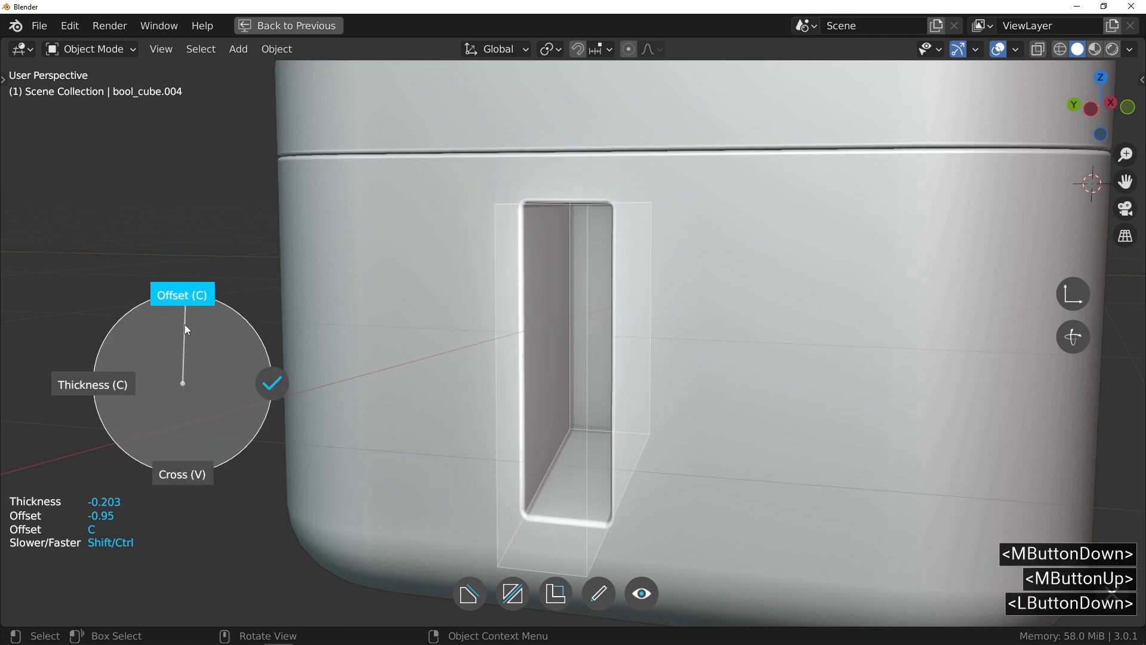
click(183, 301)
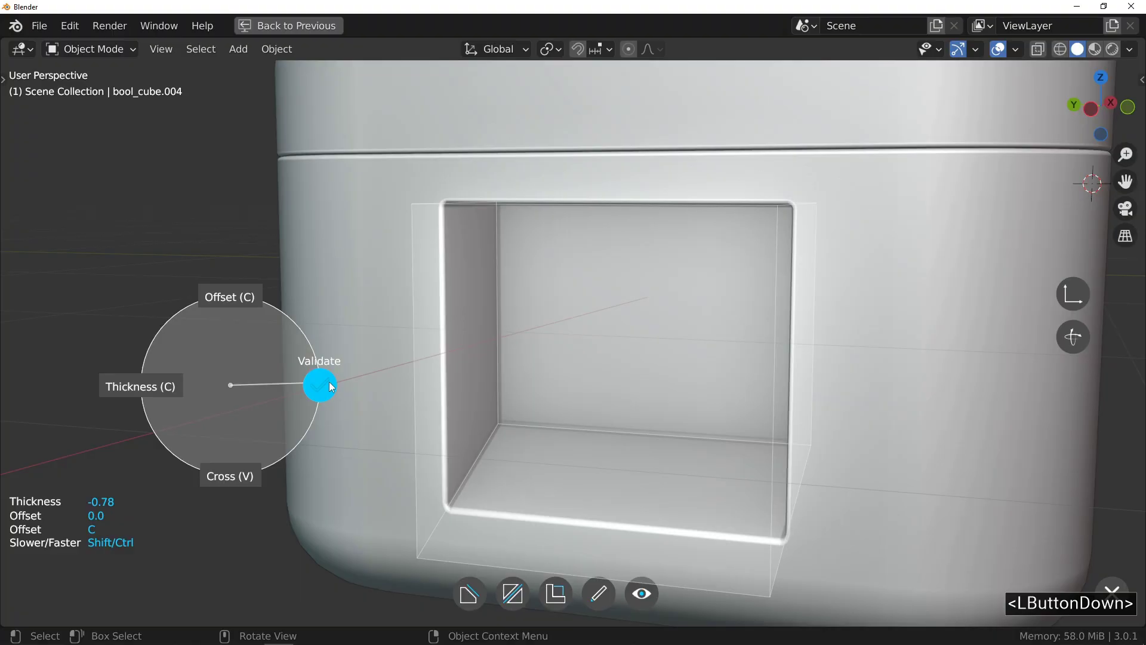
click(332, 387)
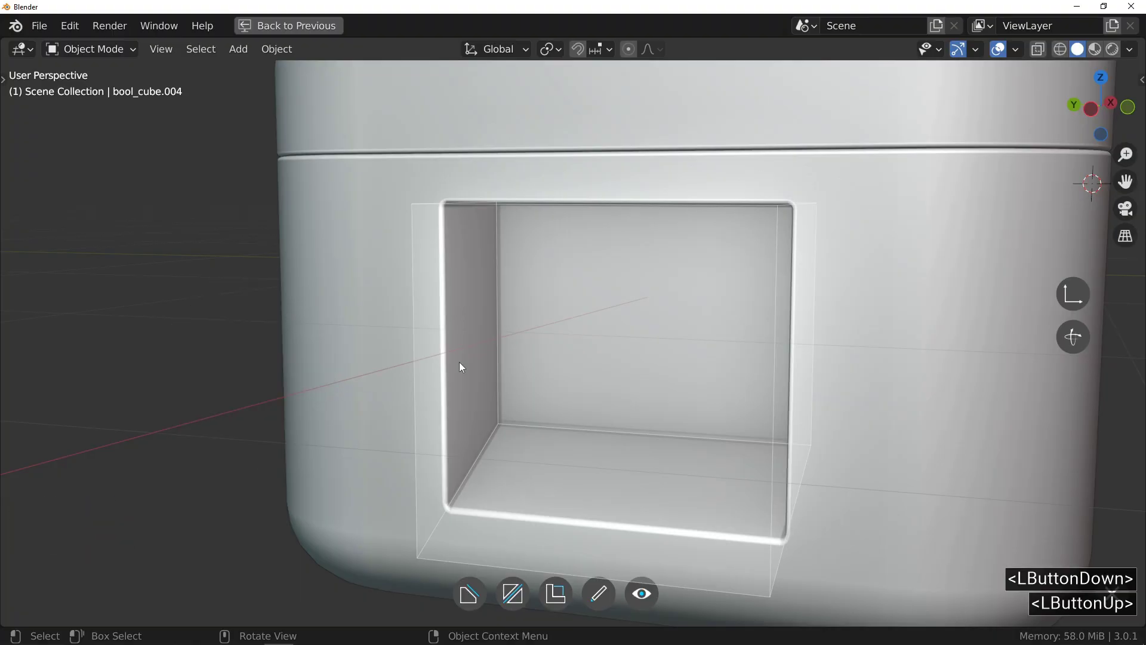
Mirror the side cut along the X axis to the opposite short side of the base and validate it.
middle_drag(461, 366, 389, 372)
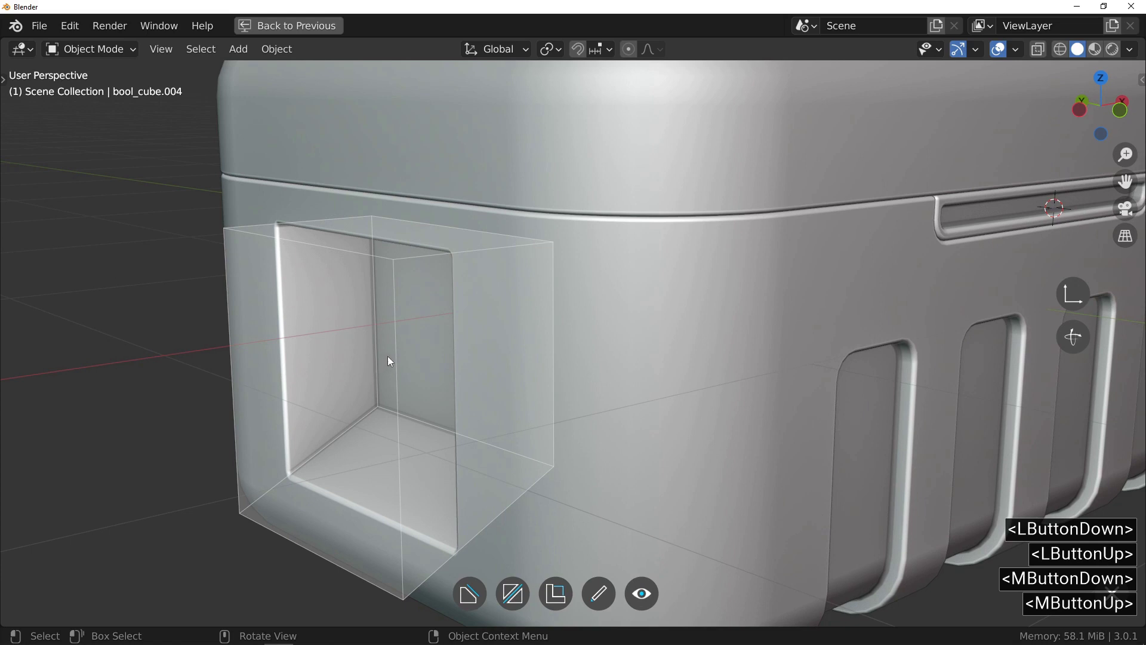
click(400, 338)
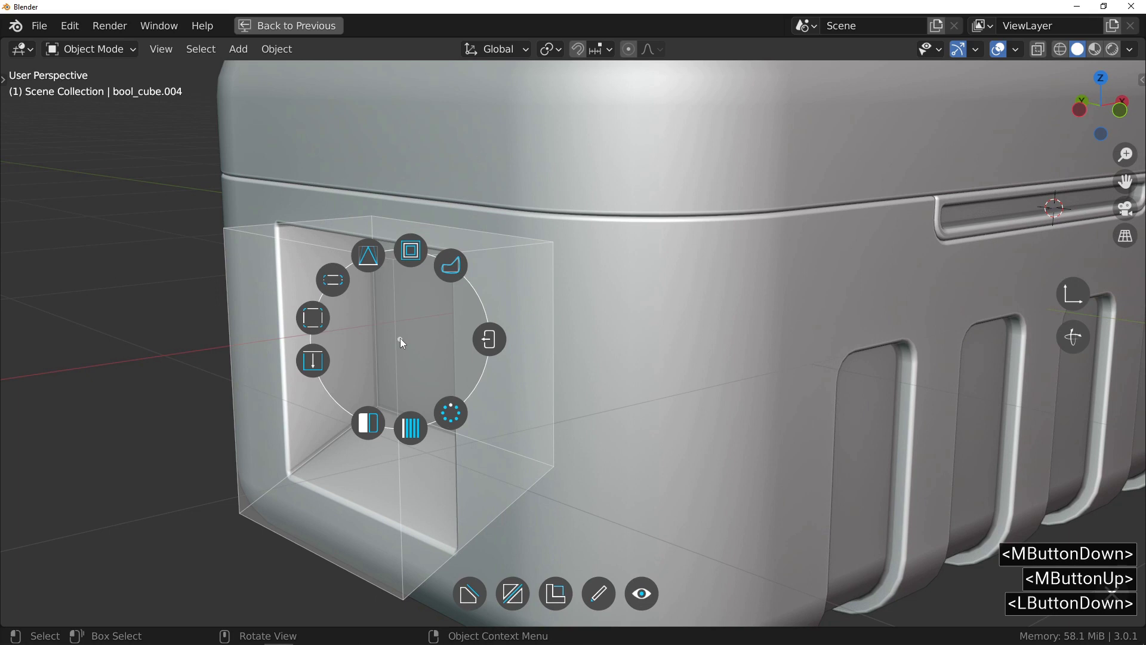
click(368, 421)
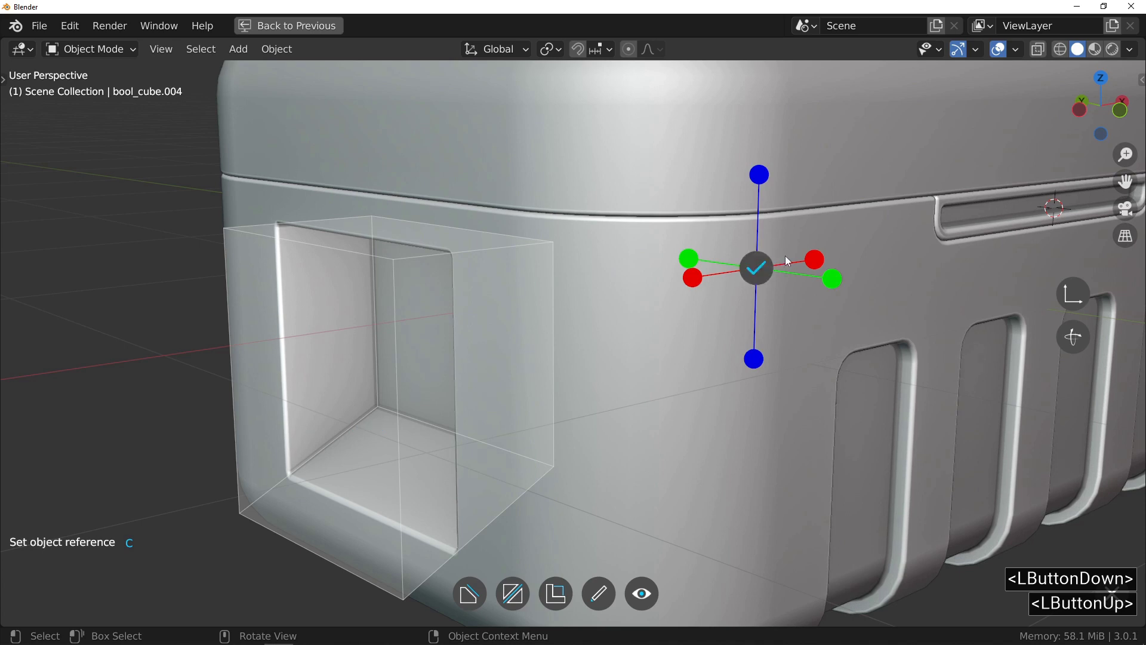
click(817, 260)
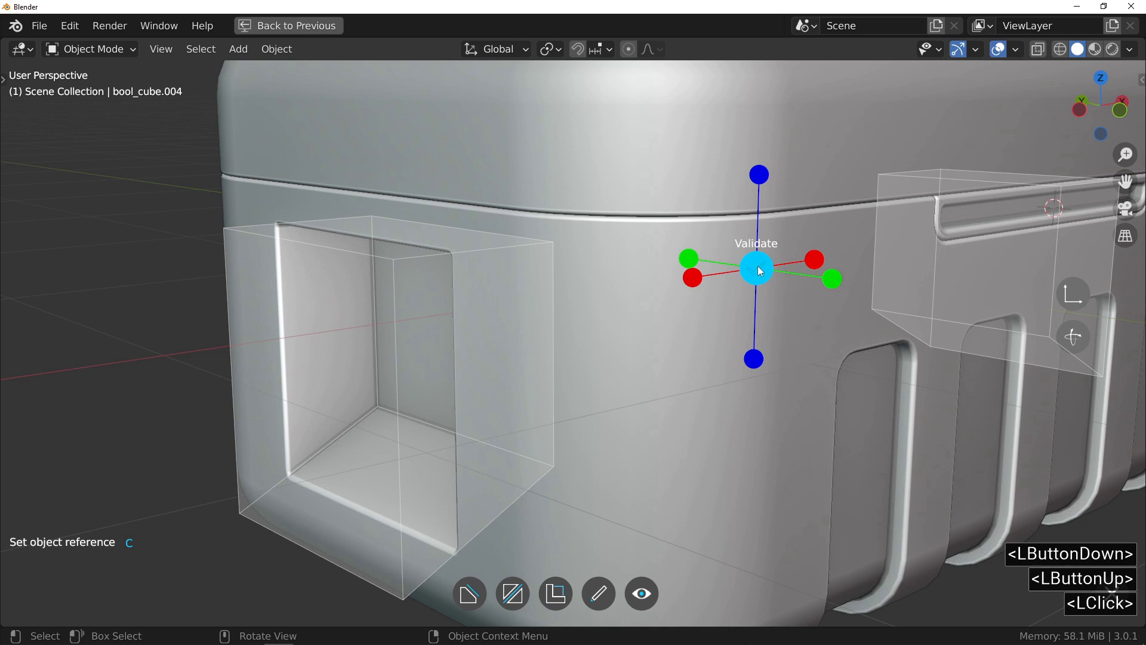
click(761, 272)
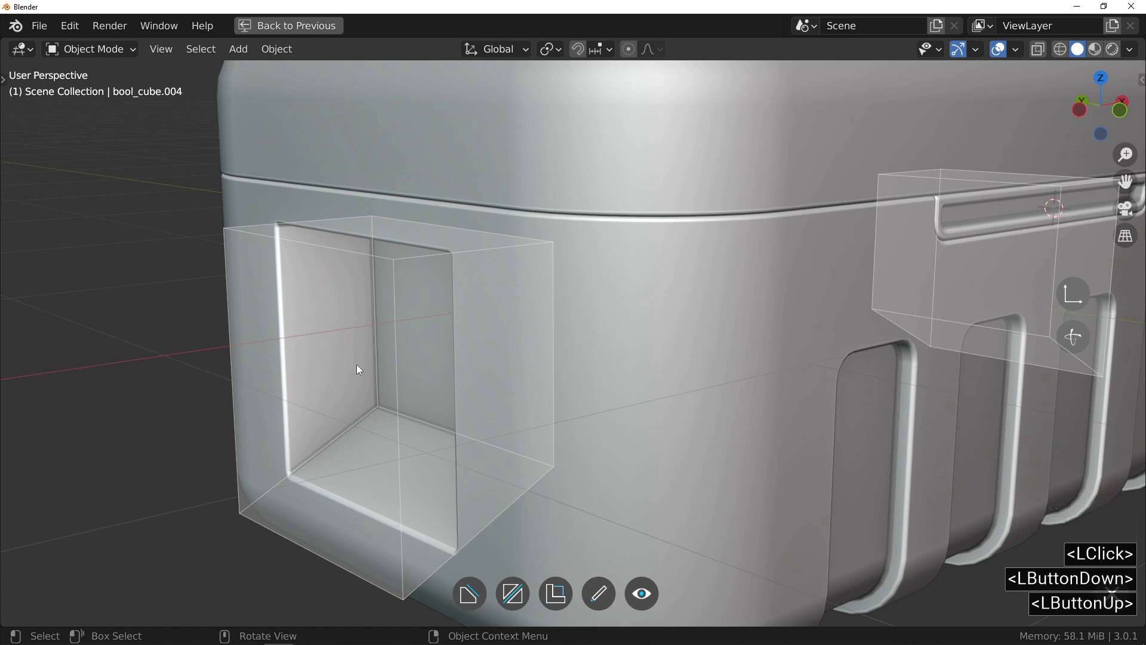
In the side cutter's mesh, select the two inner vertices and move them about -0.068 m along the X axis.
key(Tab)
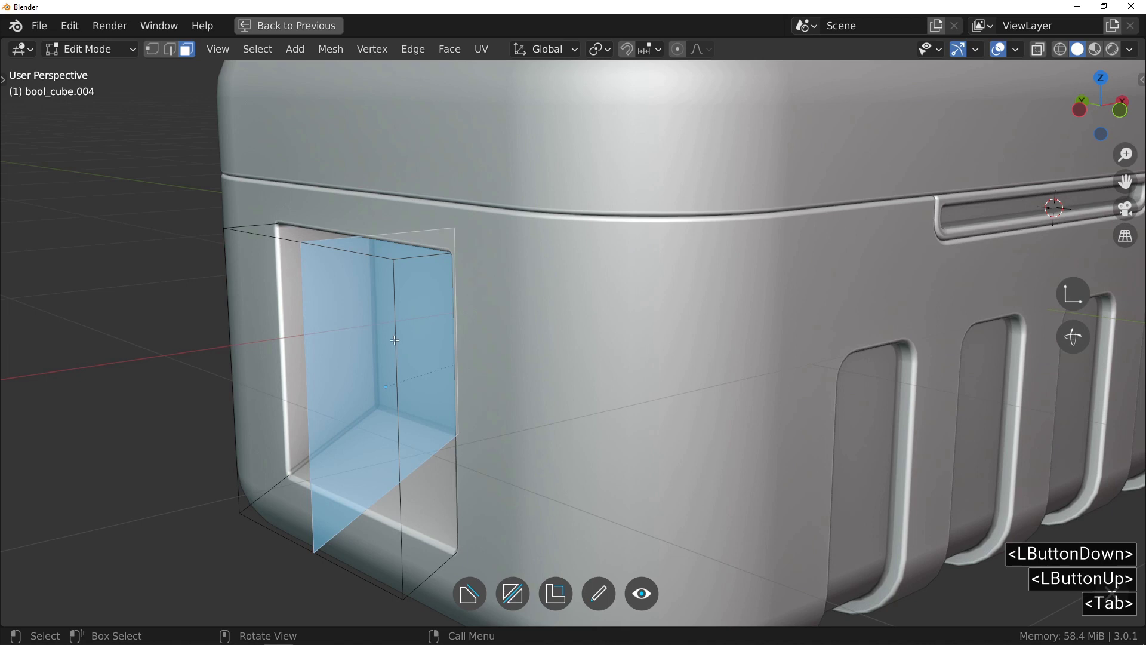
middle_drag(397, 337, 428, 288)
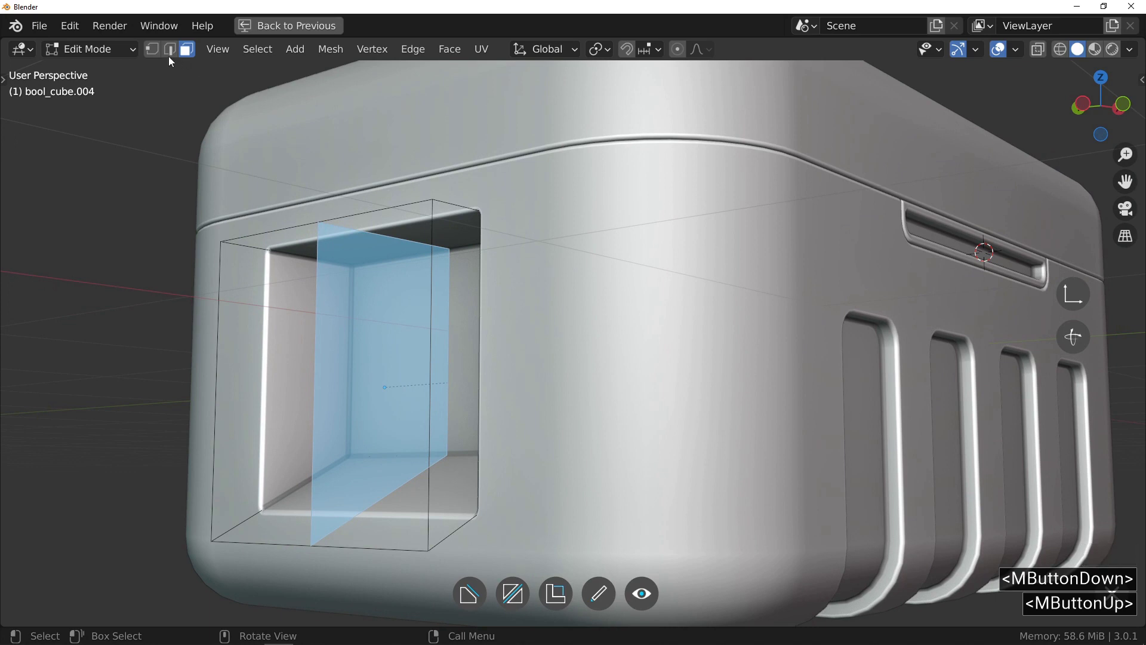
click(153, 50)
click(443, 245)
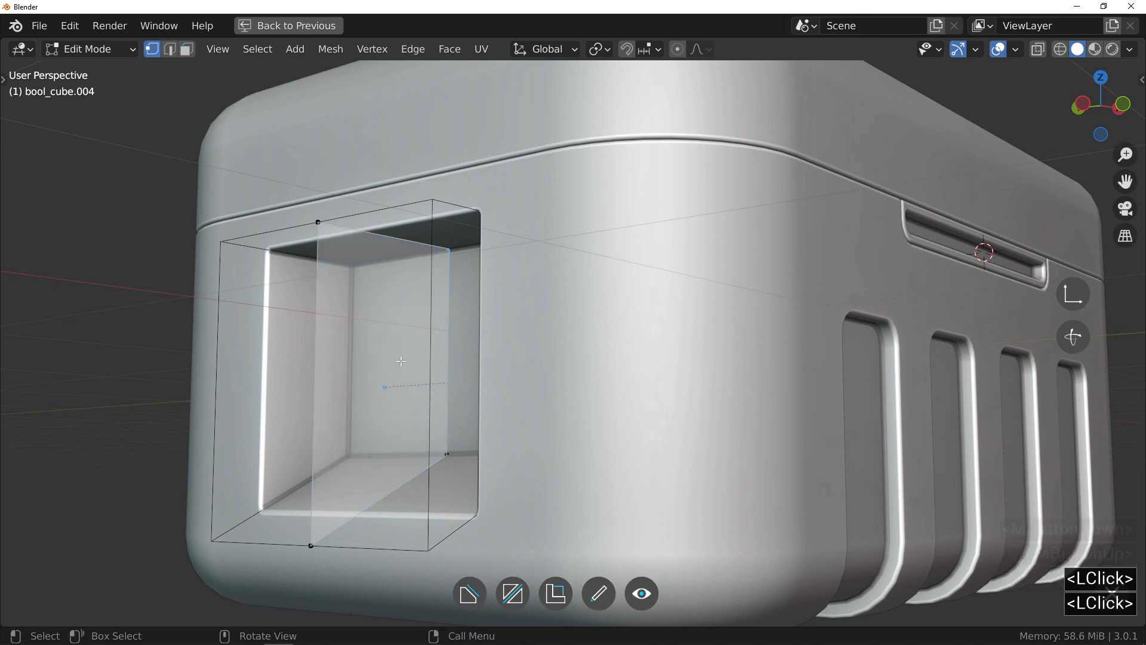
shift+click(448, 453)
middle_drag(455, 341, 448, 380)
key(g)
key(x)
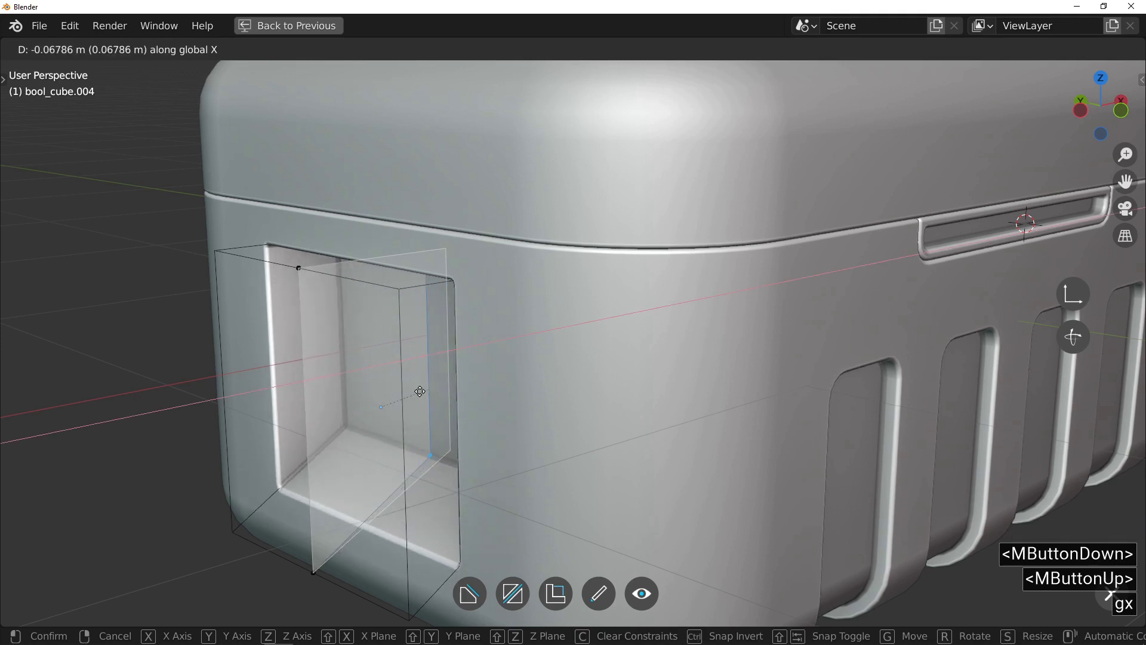
click(430, 395)
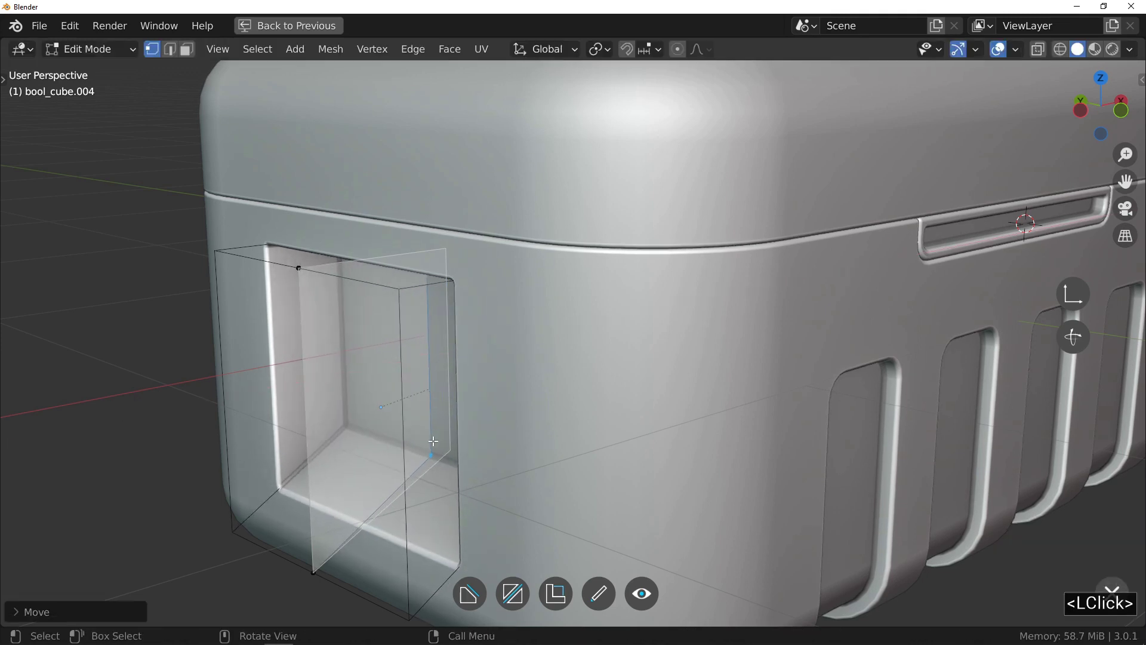
Move the cutter's lower inner vertex along the Z axis, return to Object Mode and finish editing the cut.
click(434, 442)
key(g)
key(z)
click(471, 430)
middle_drag(471, 429, 419, 355)
key(Tab)
click(418, 389)
key(Return)
key(Return)
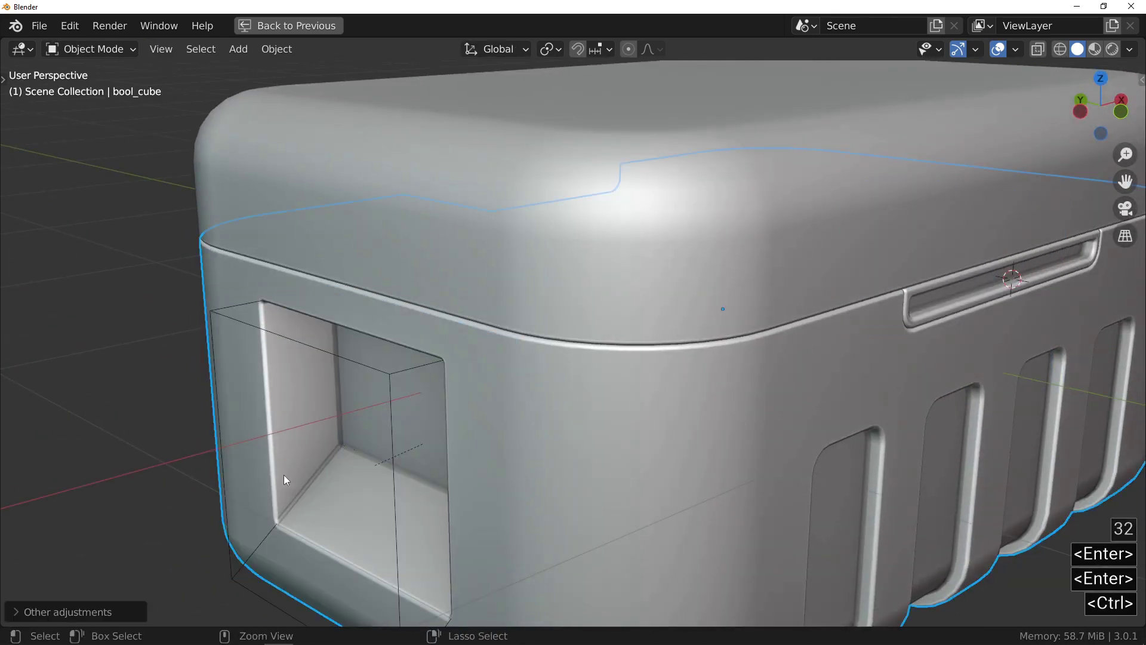
Start a Fluent slice on the base and place the drawing plane on the side recess's inner side wall.
ctrl+middle_drag(287, 476, 291, 442)
ctrl+middle_drag(289, 424, 291, 415)
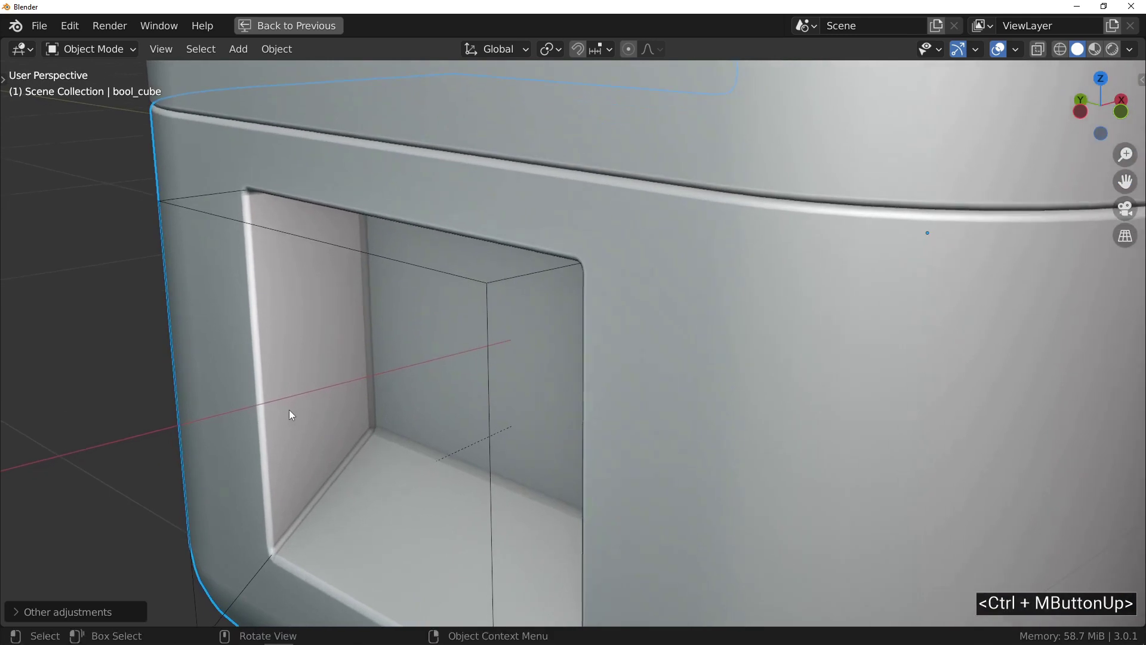
key(f)
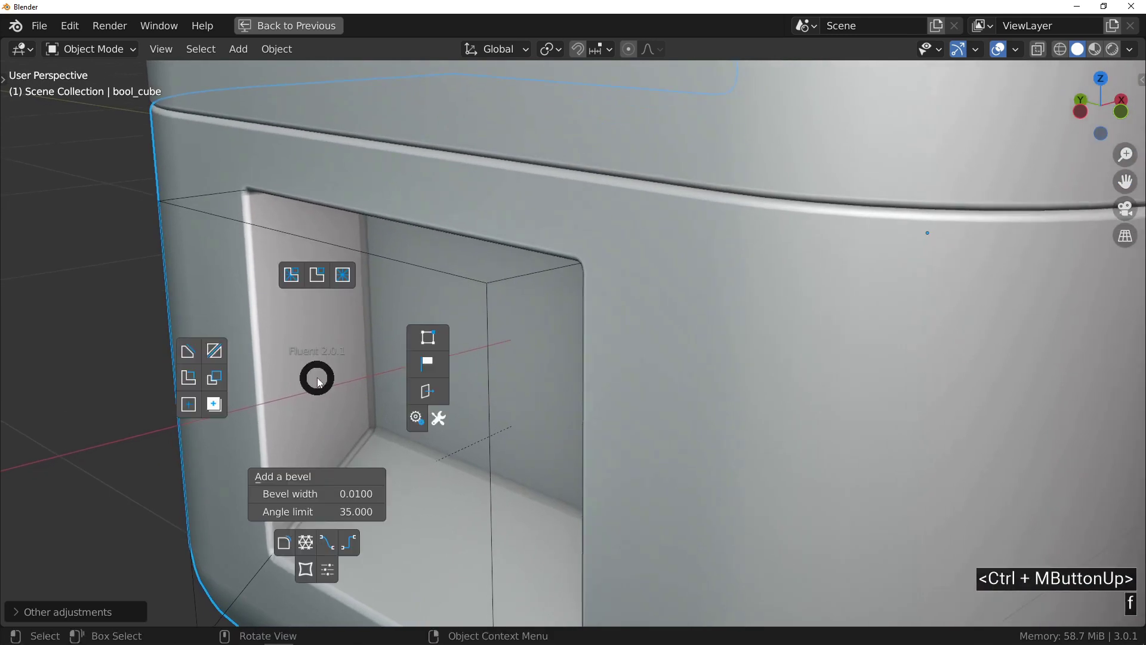
click(215, 353)
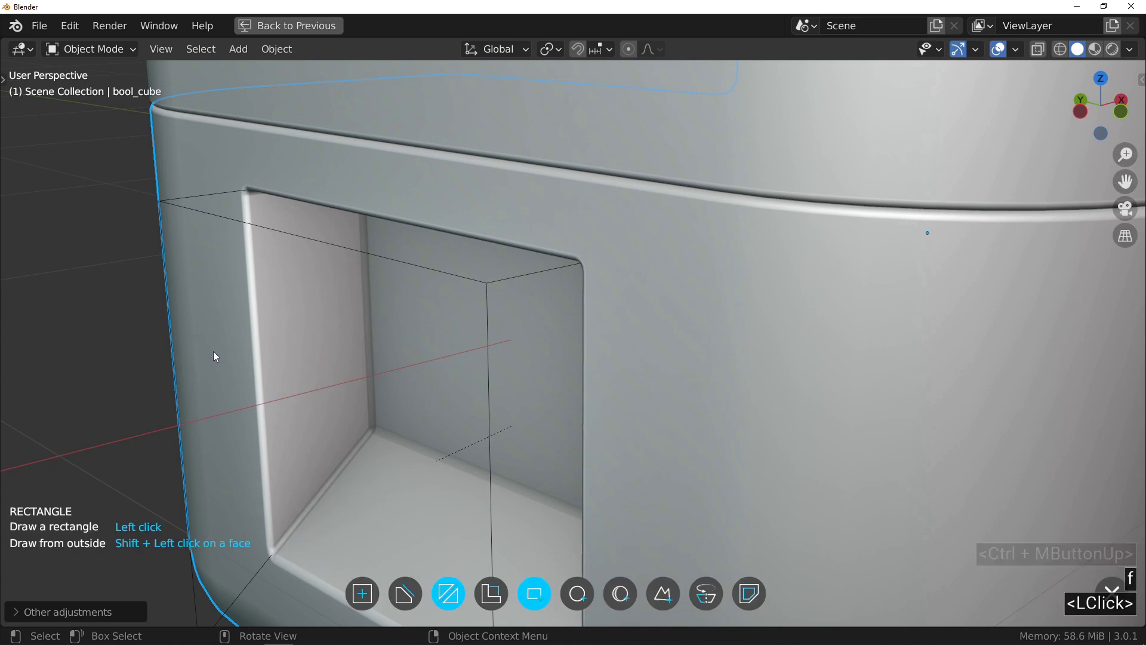
right_click(304, 349)
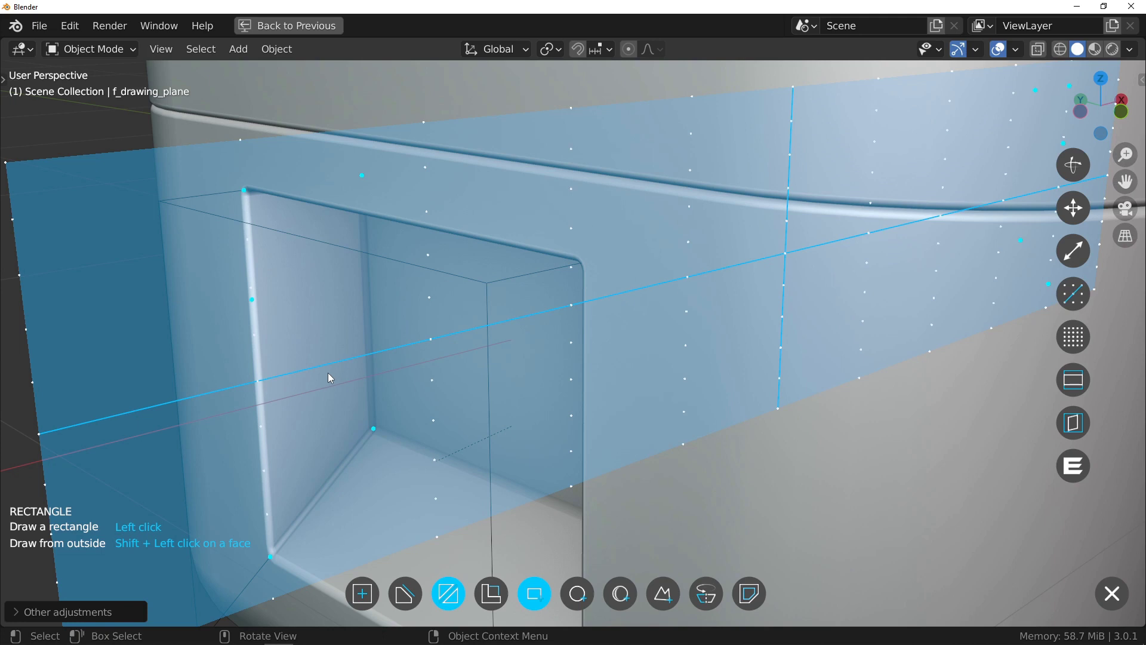
Toggle the drawing plane's Extend option and realign the plane to fit only the recess's inner side wall.
ctrl+middle_drag(314, 347, 325, 443)
middle_drag(797, 387, 845, 366)
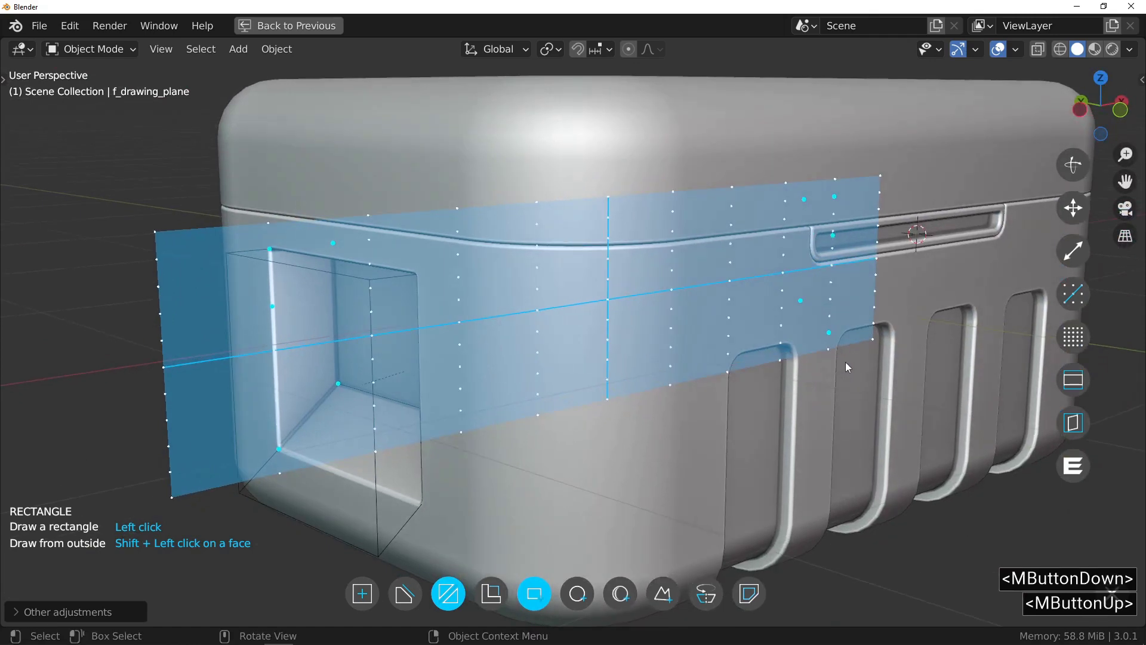
click(1073, 470)
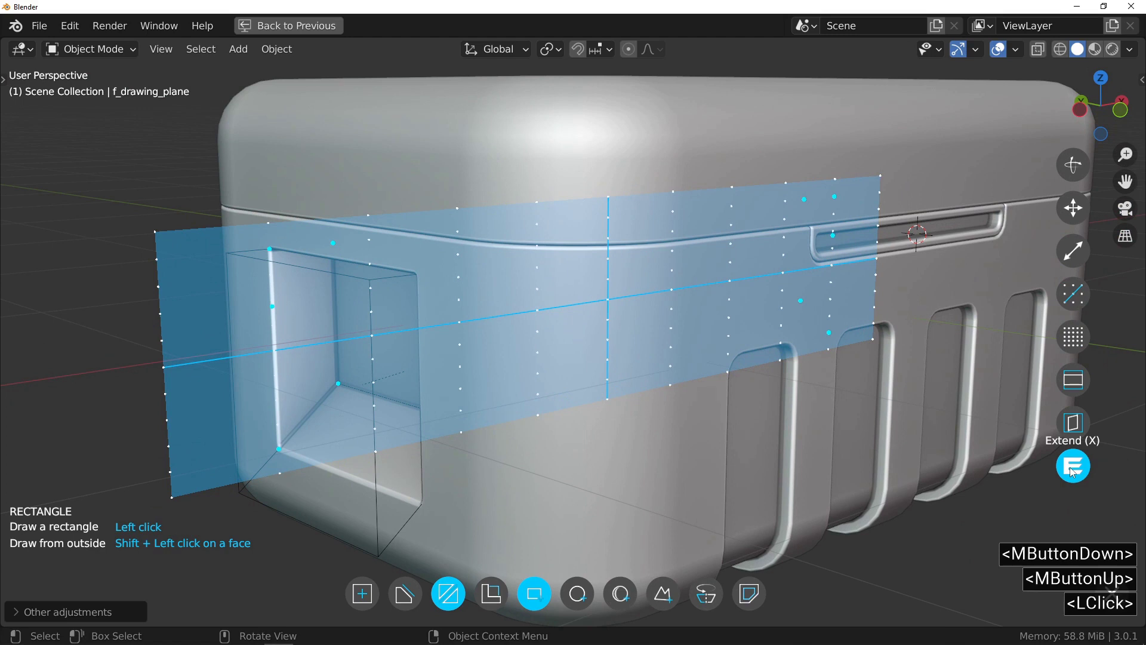
right_click(306, 356)
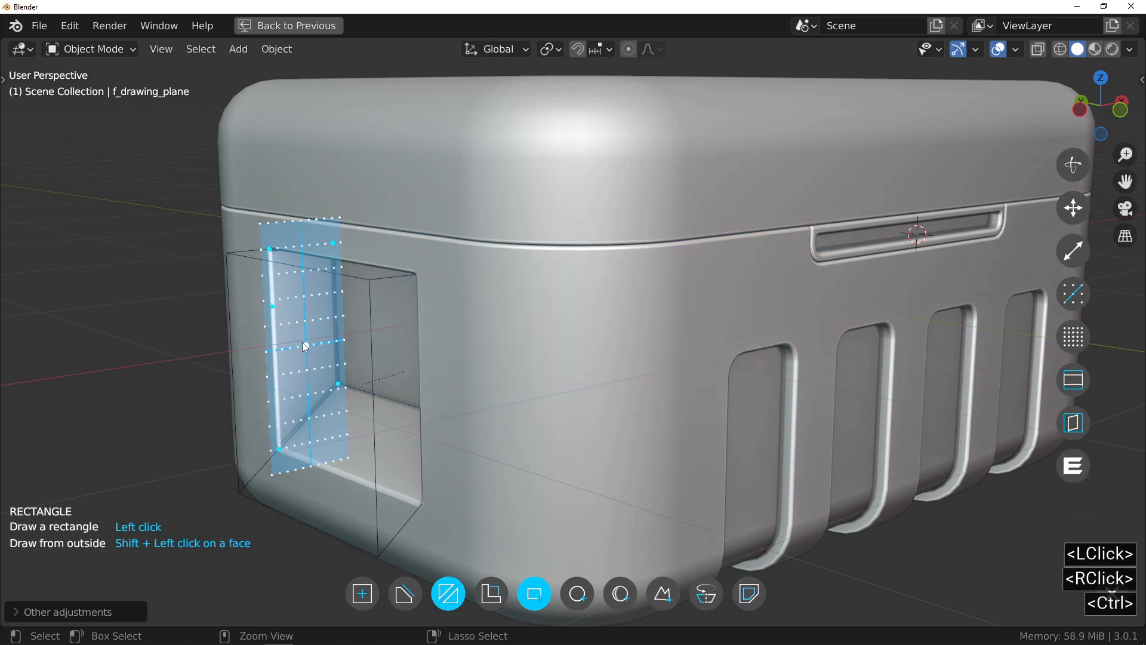
ctrl+middle_drag(302, 342, 291, 284)
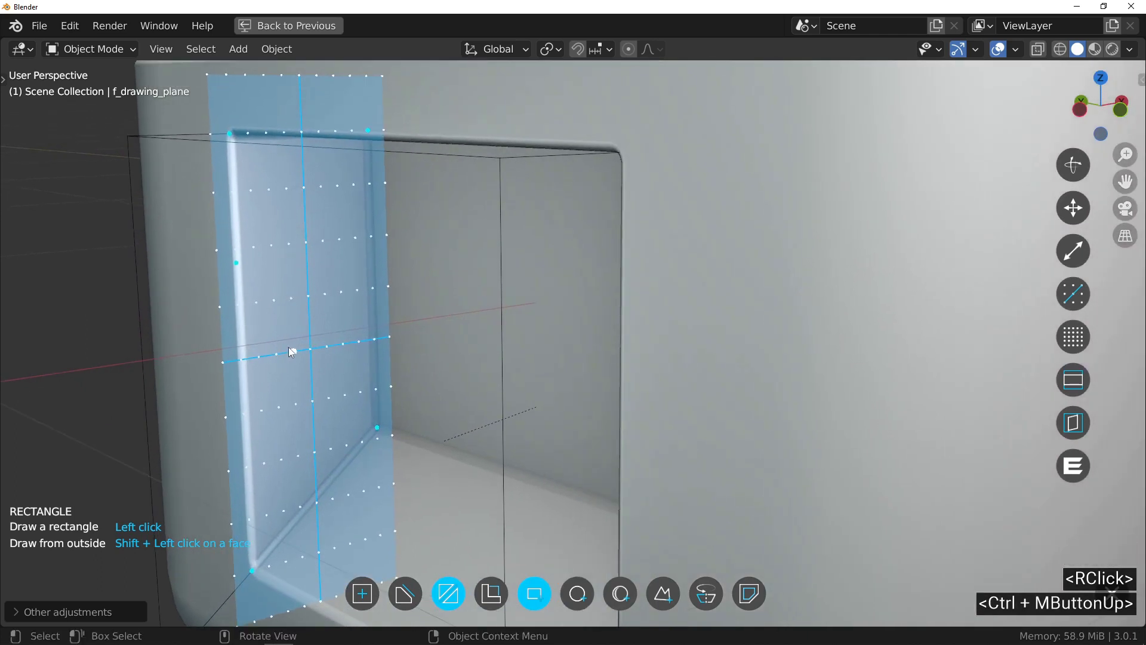
Draw a circle from the centre of the recess's inner side wall and validate its slice at a thickness of about -0.09.
click(574, 598)
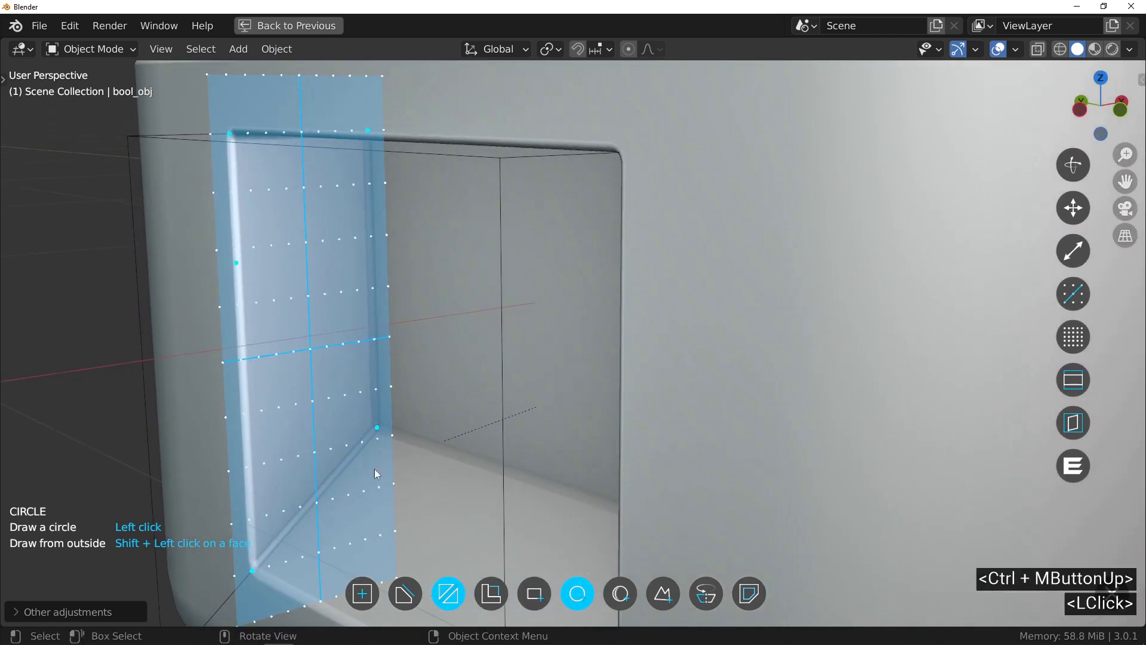
click(309, 349)
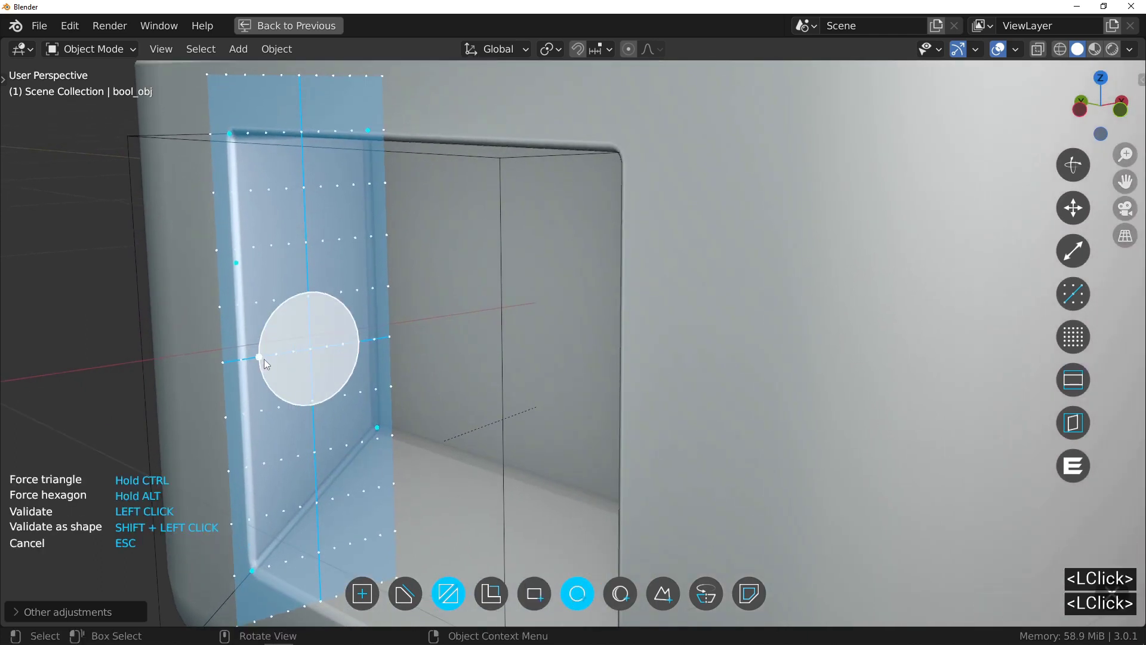
click(259, 358)
click(247, 356)
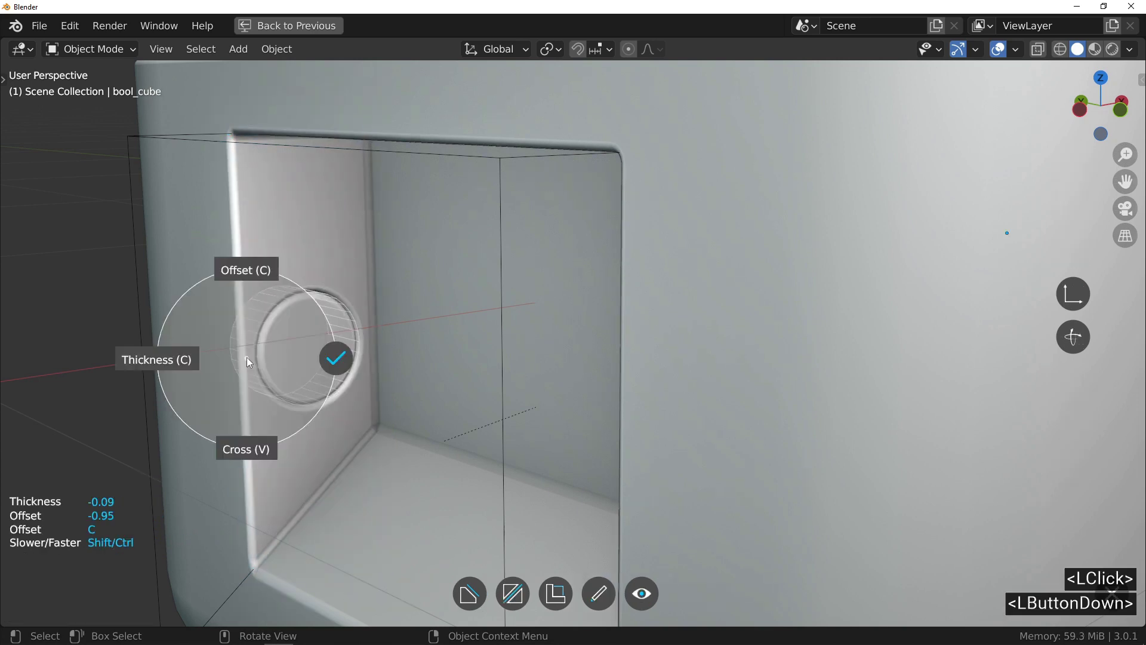
click(395, 360)
ctrl+middle_drag(181, 353, 424, 383)
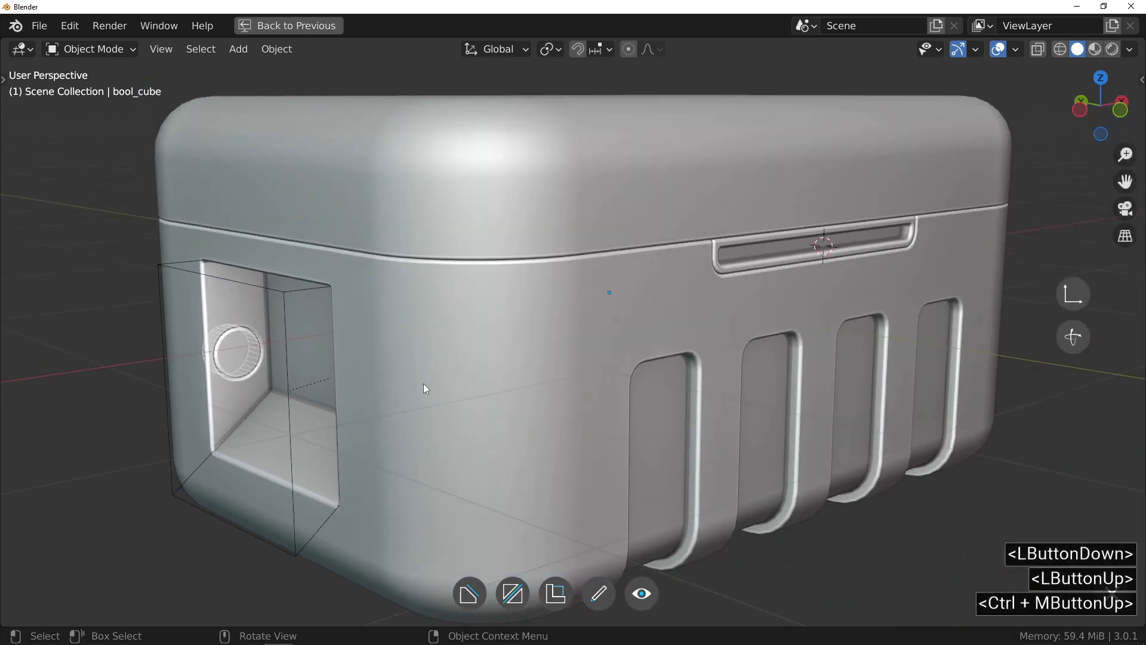
Mirror the circular slice across both horizontal axes so all recess side walls get it, and validate the mirror.
drag(424, 384, 463, 412)
click(687, 305)
click(680, 282)
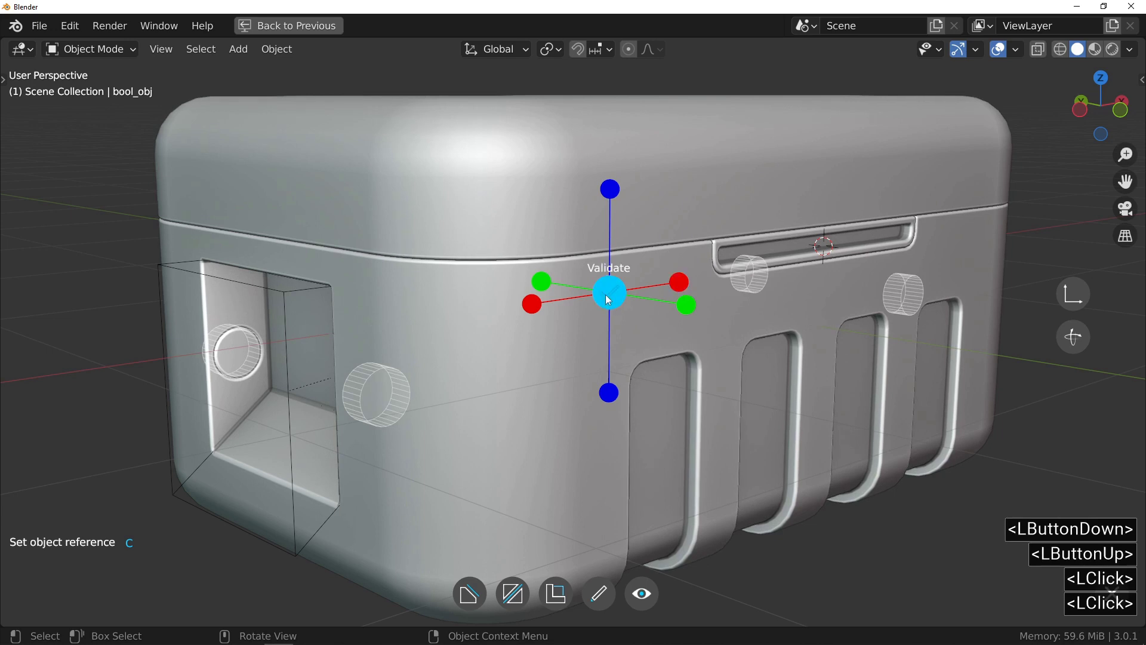
click(609, 294)
Finish the slice, start a Fluent cut on the sliced disc and fit the drawing plane to its face with the Extend option toggled.
ctrl+middle_drag(223, 355, 213, 265)
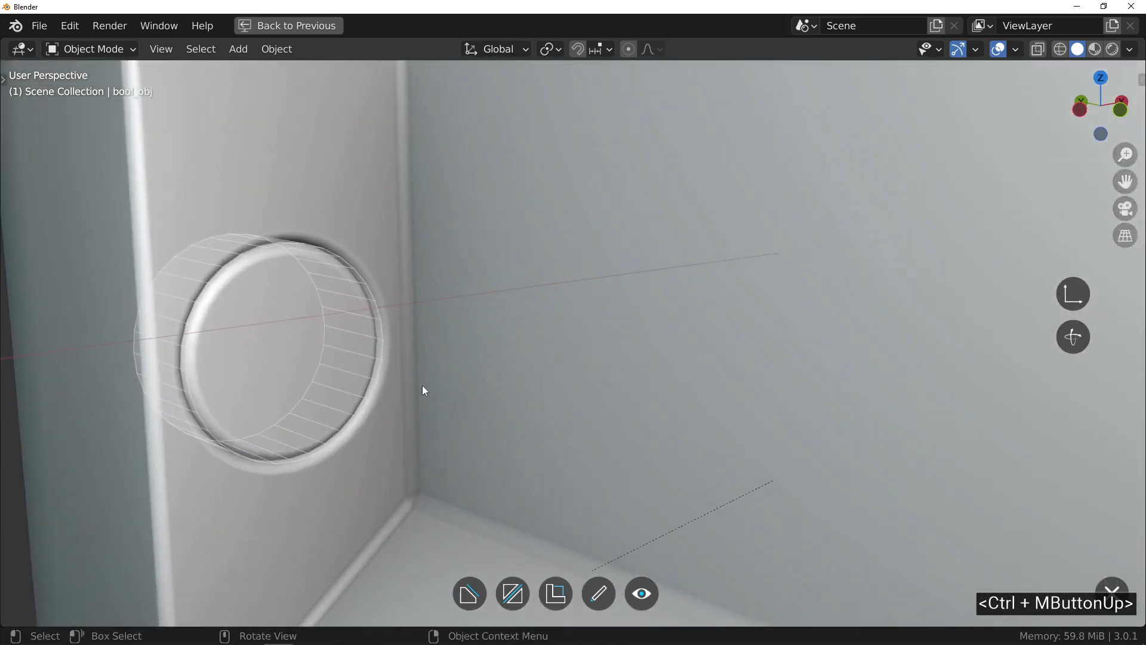
drag(385, 341, 542, 345)
click(304, 350)
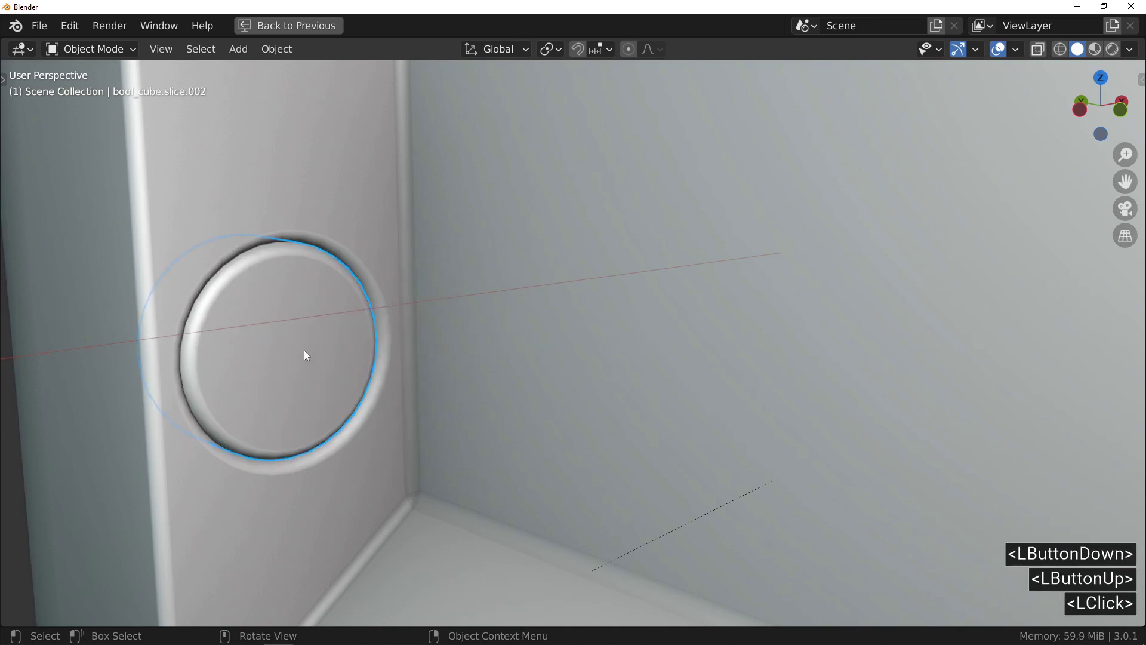
key(f)
drag(196, 298, 203, 310)
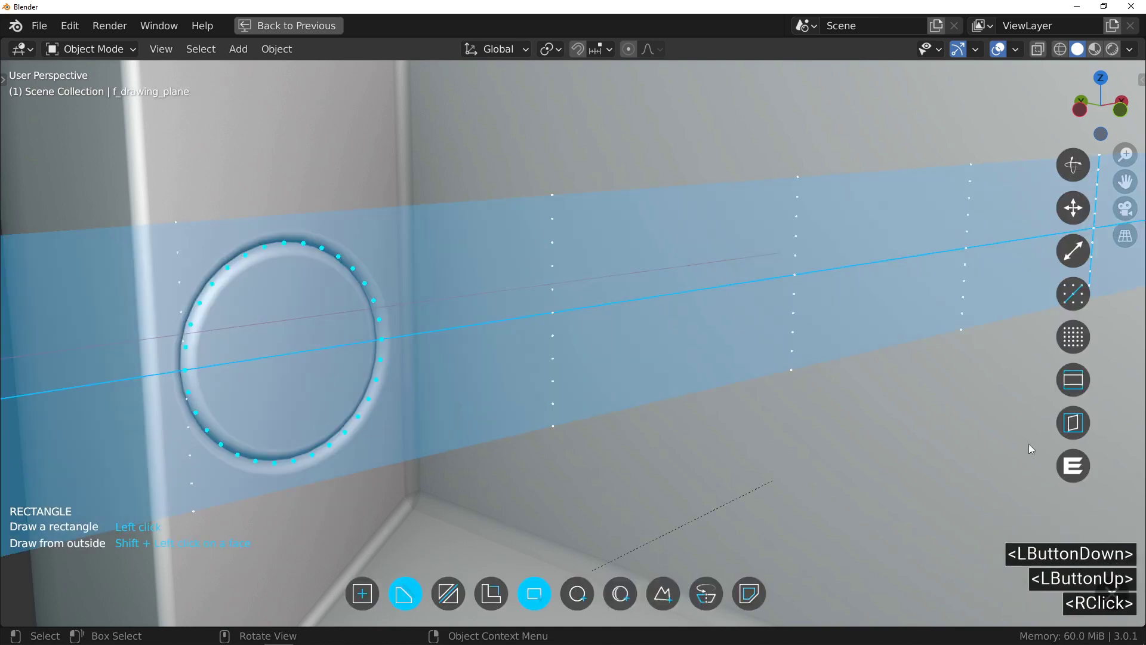
click(1074, 465)
right_click(284, 350)
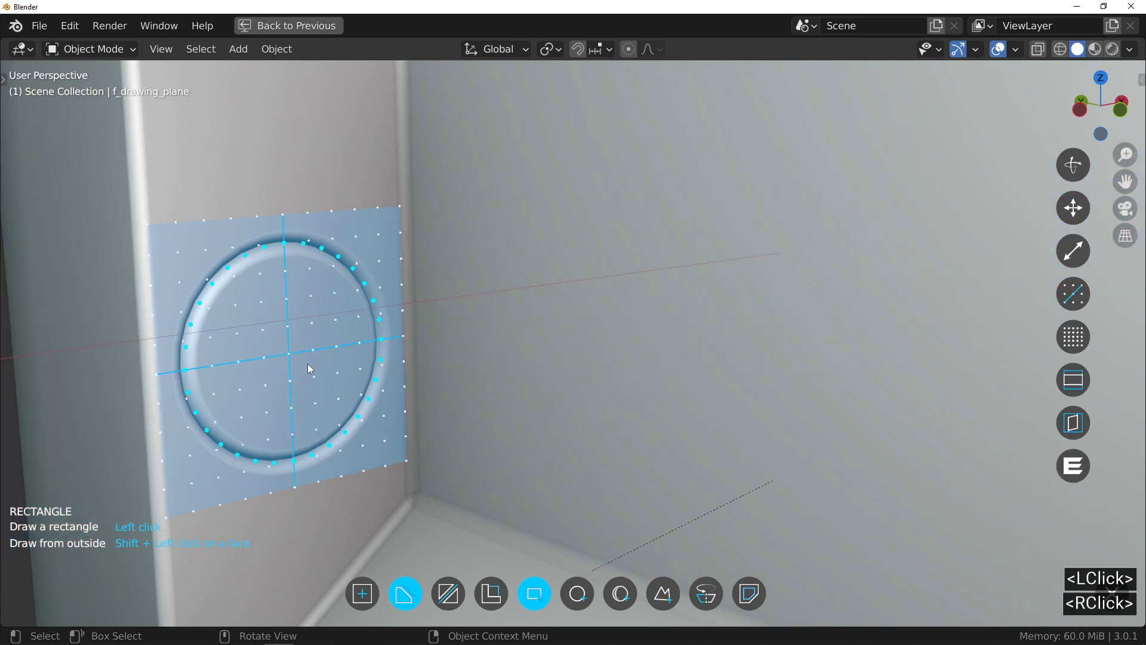
Draw a smaller circle from the disc's centre and validate it as a cut, leaving a raised ring.
click(578, 593)
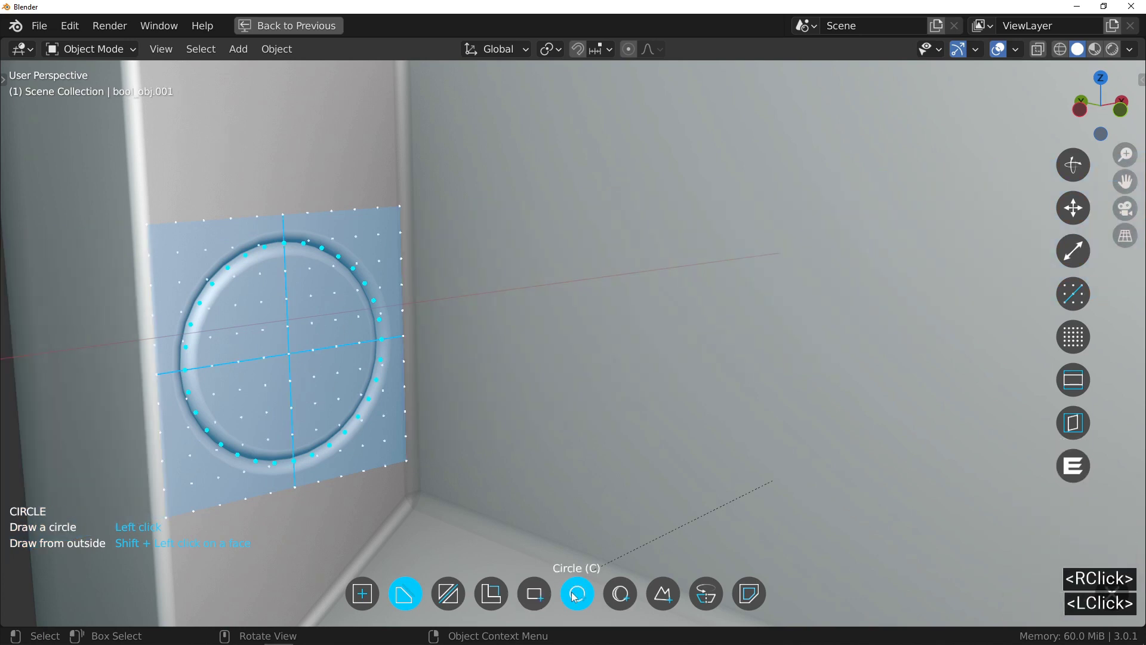
click(290, 355)
click(244, 417)
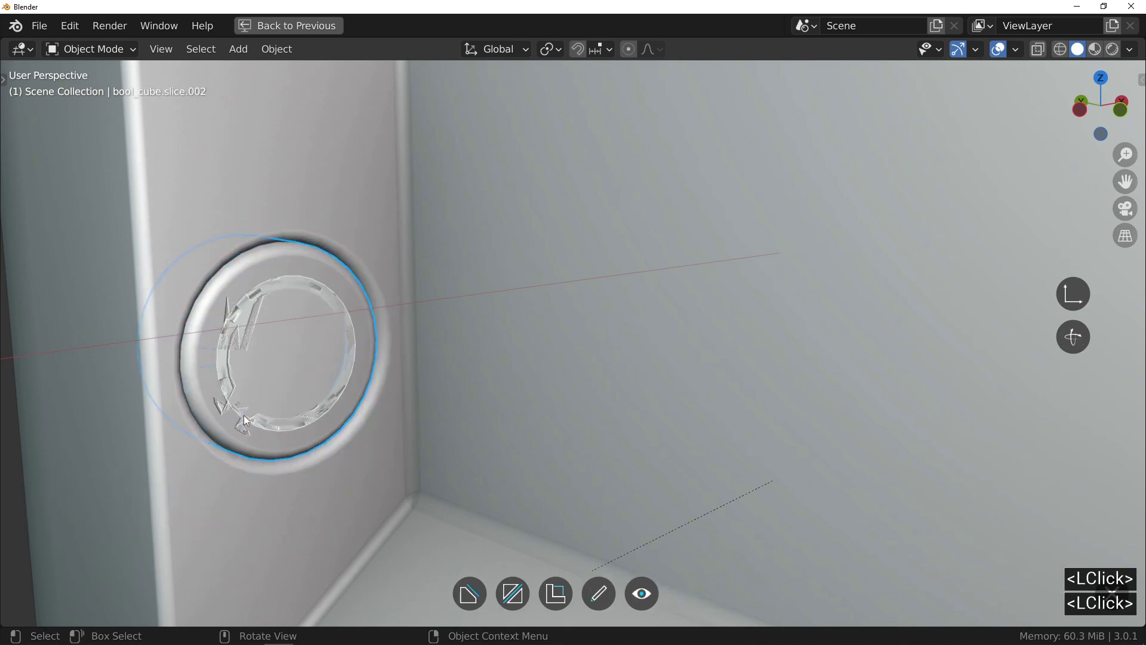
drag(235, 411, 417, 417)
Mirror the inner circular cut across both horizontal axes and validate the mirror.
ctrl+middle_drag(221, 332, 434, 363)
drag(434, 363, 391, 461)
drag(698, 290, 699, 292)
click(686, 265)
drag(636, 275, 636, 275)
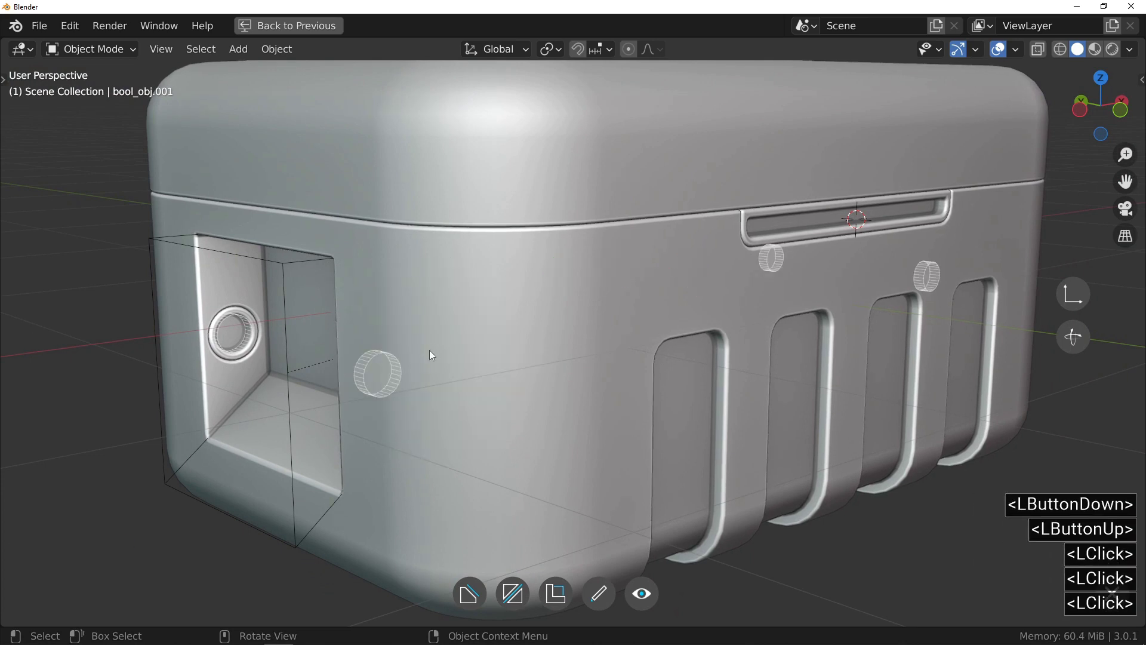
Finish editing the inner circle cut and display the sliced disc's boolean objects.
ctrl+middle_drag(234, 338, 222, 270)
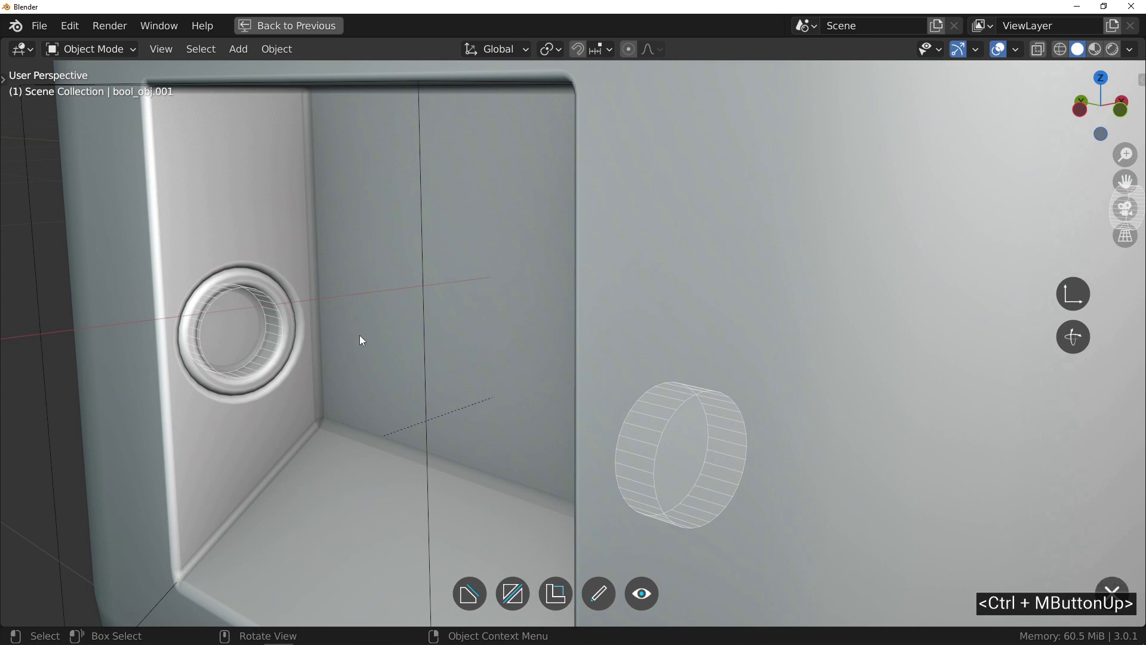
drag(360, 335, 495, 335)
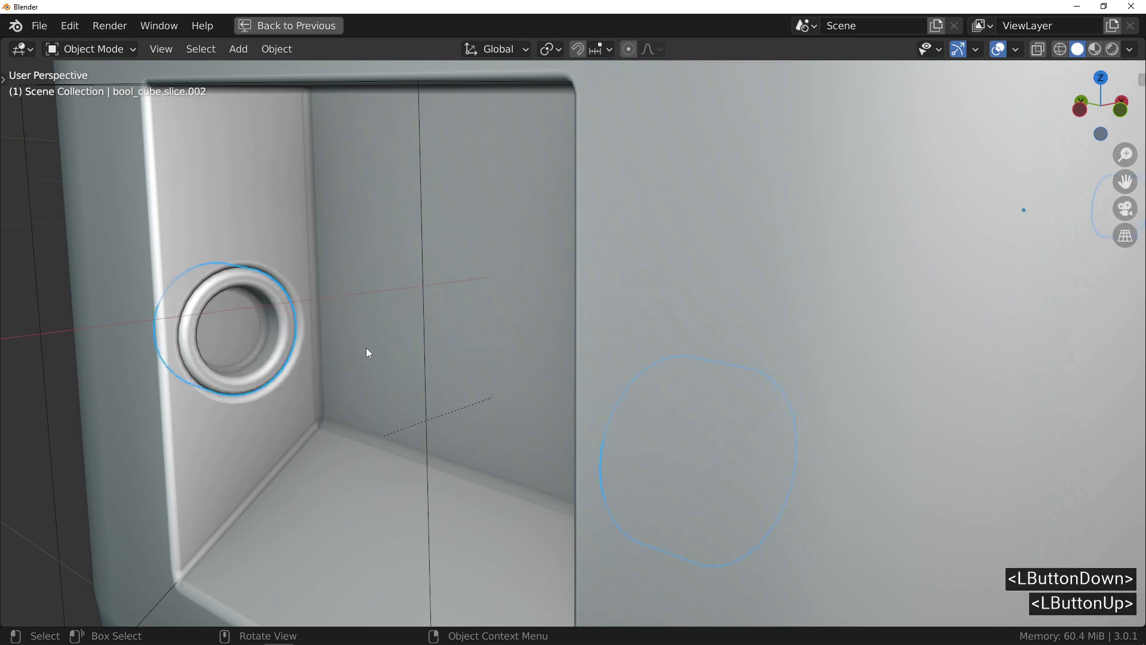
key(f)
click(366, 246)
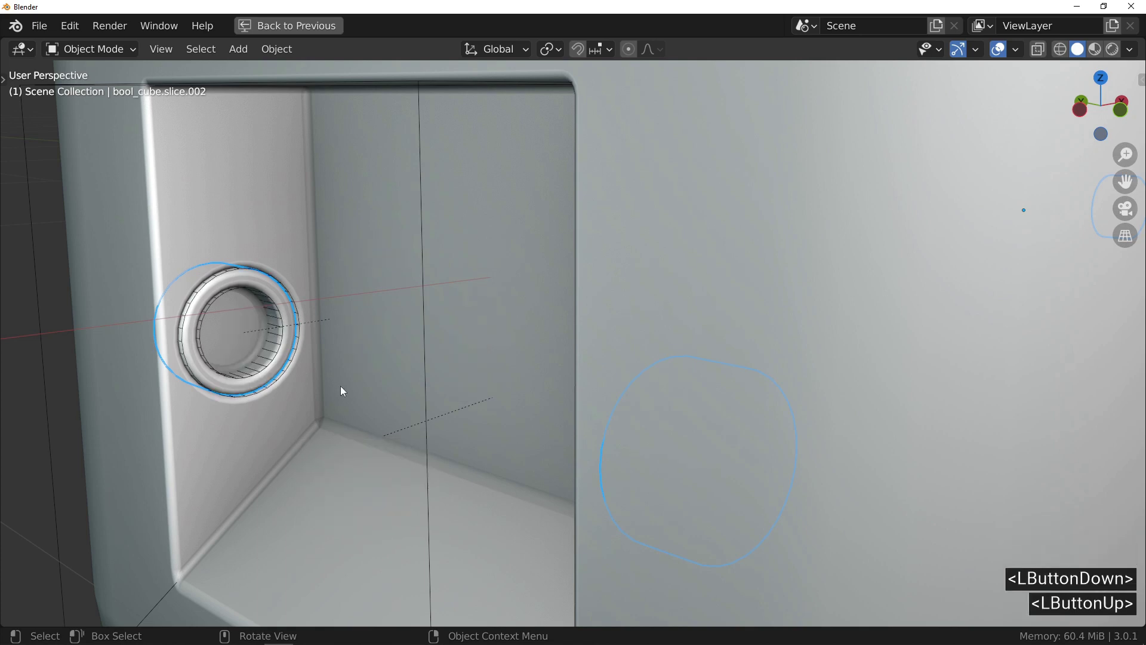
Select the inner circle's boolean object and extract it with Boolean Instance.
click(281, 341)
key(f)
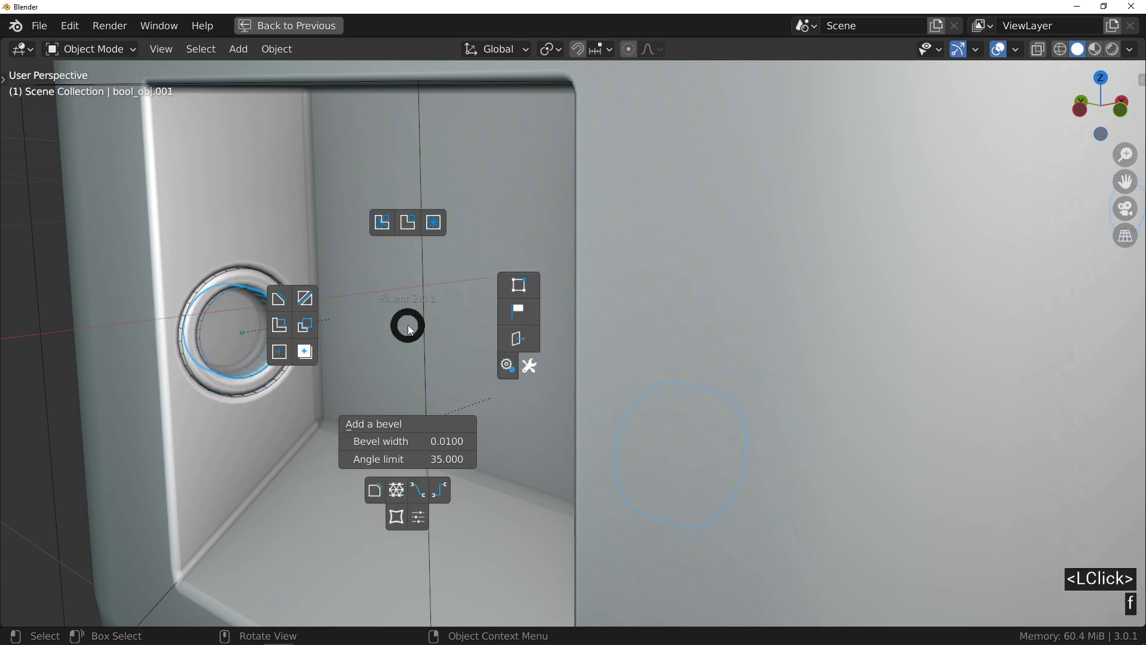
key(shift)
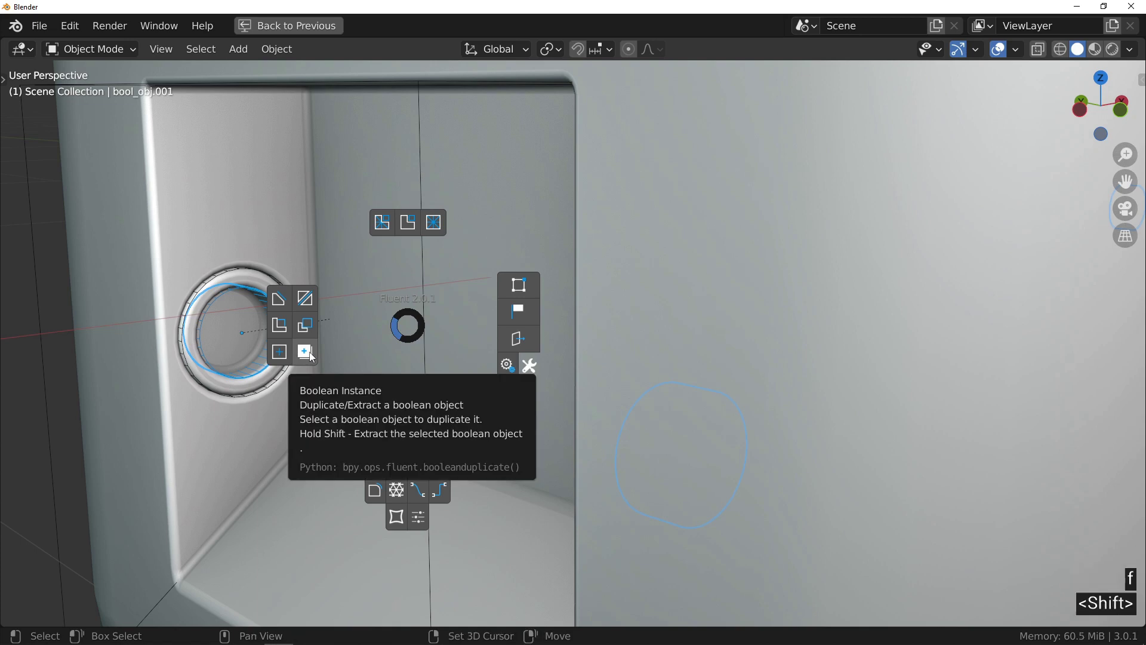
shift+click(306, 352)
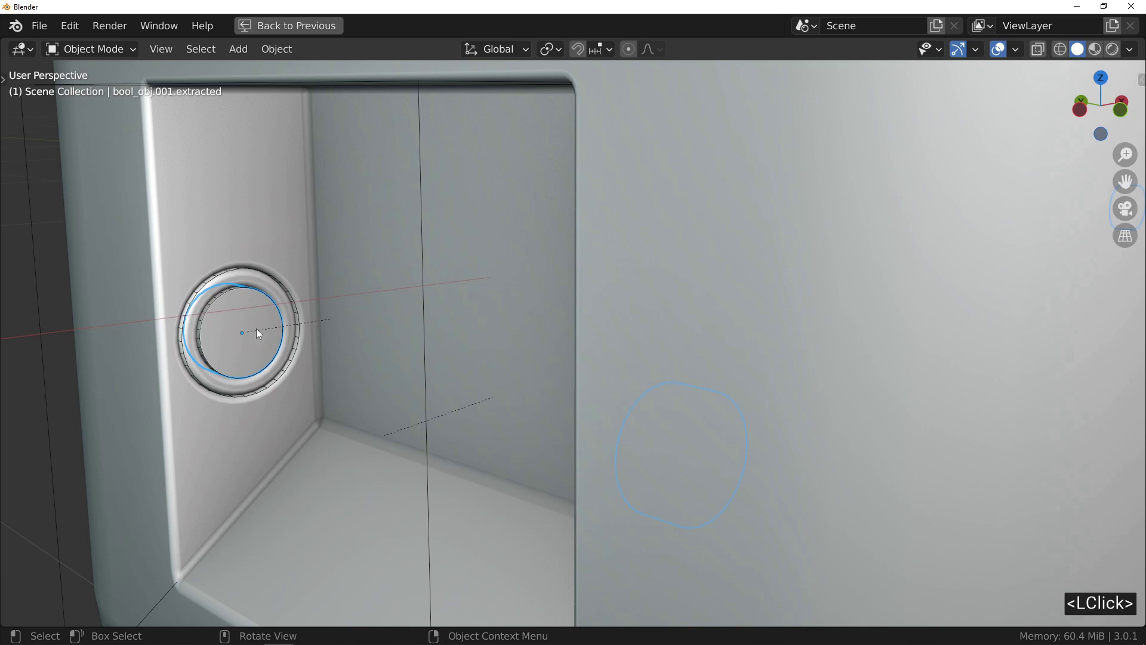
Edit the extracted cylinder's thickness to about 0.4 so it spans the recess as a handle bar, finish editing and hide the boolean objects.
key(f)
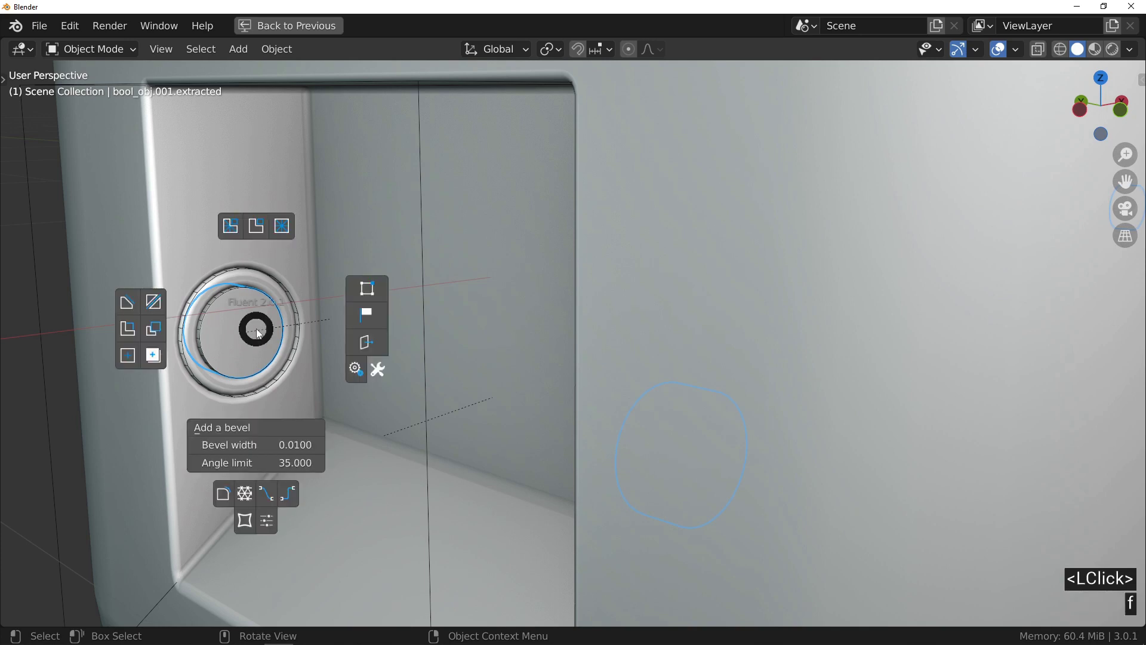
click(366, 292)
drag(378, 293, 335, 282)
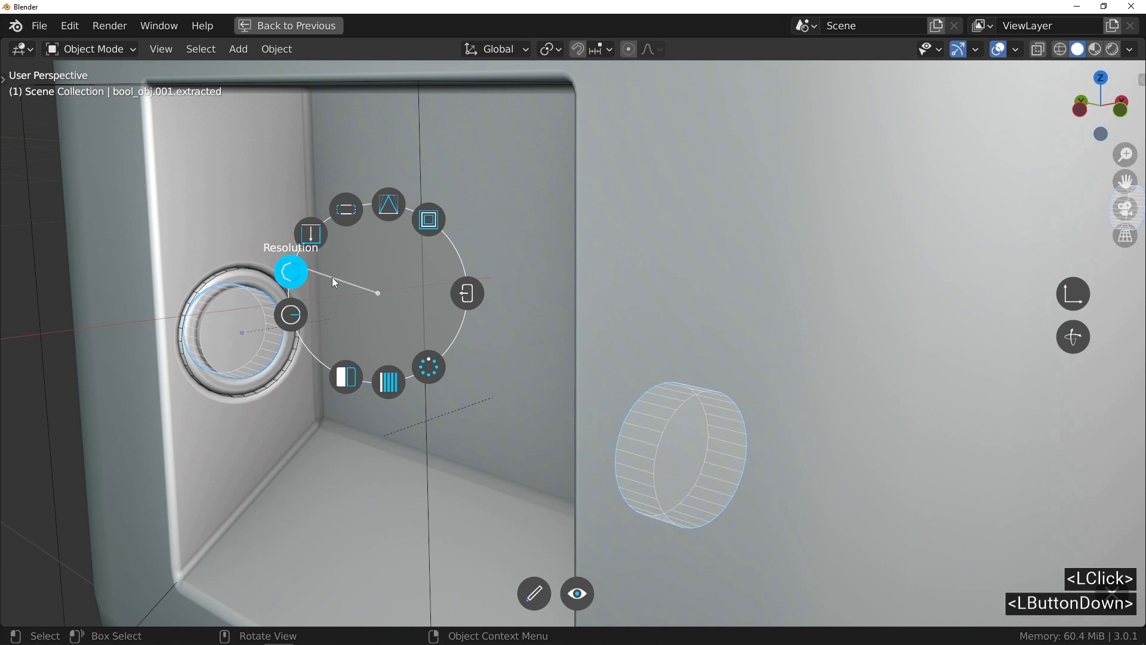
click(311, 233)
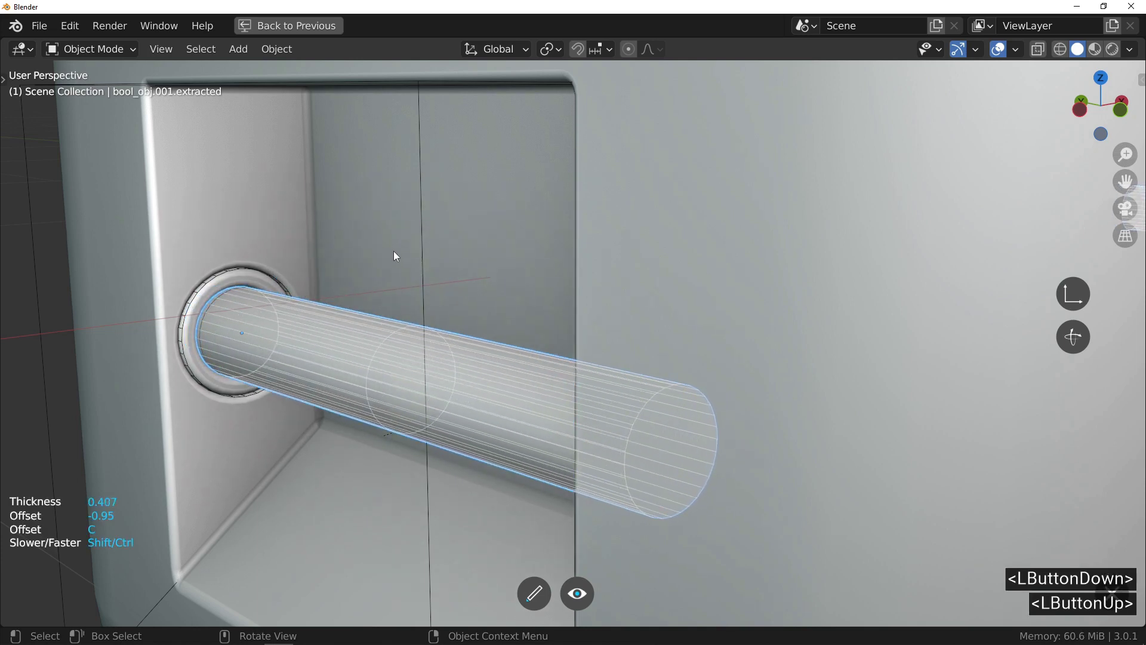
drag(411, 254, 529, 260)
ctrl+middle_drag(267, 420, 403, 424)
drag(421, 377, 601, 377)
key(f)
click(438, 292)
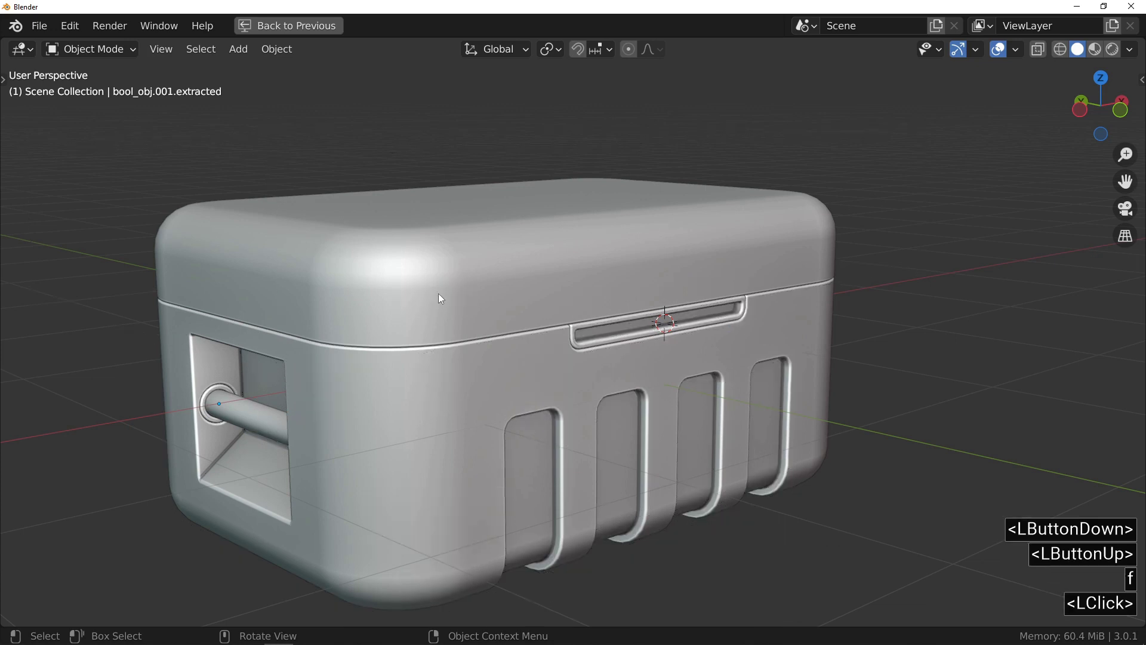
Start a Fluent slice on the lid and align the drawing plane to the lid's flat top face.
click(450, 396)
shift+middle_drag(450, 396, 457, 327)
click(360, 289)
key(f)
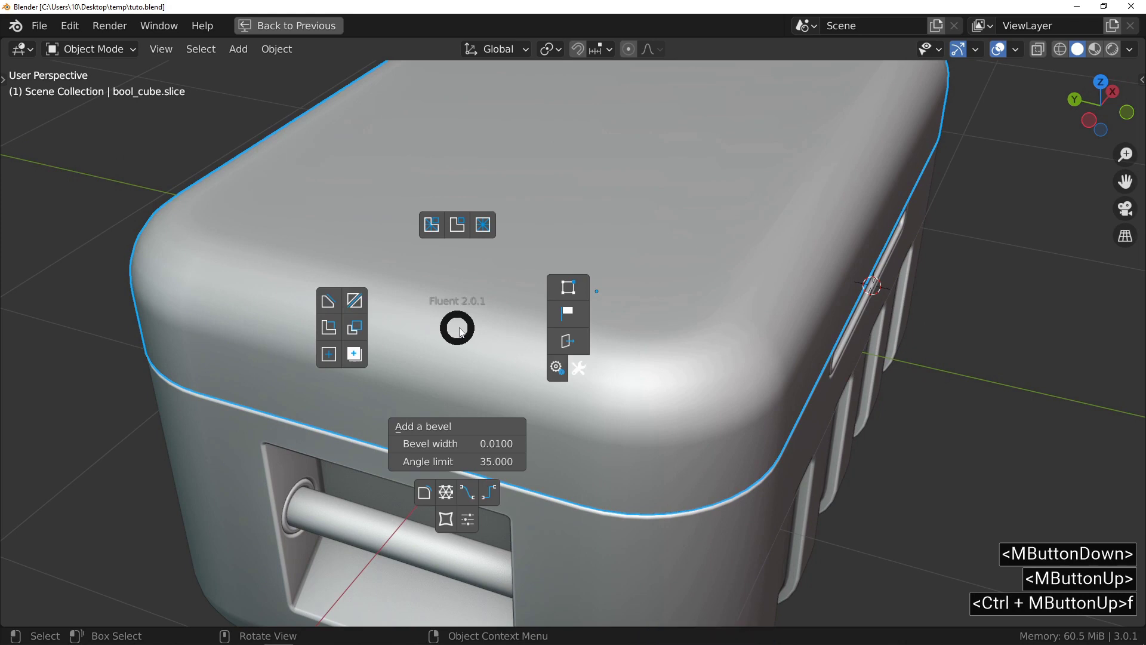
click(354, 300)
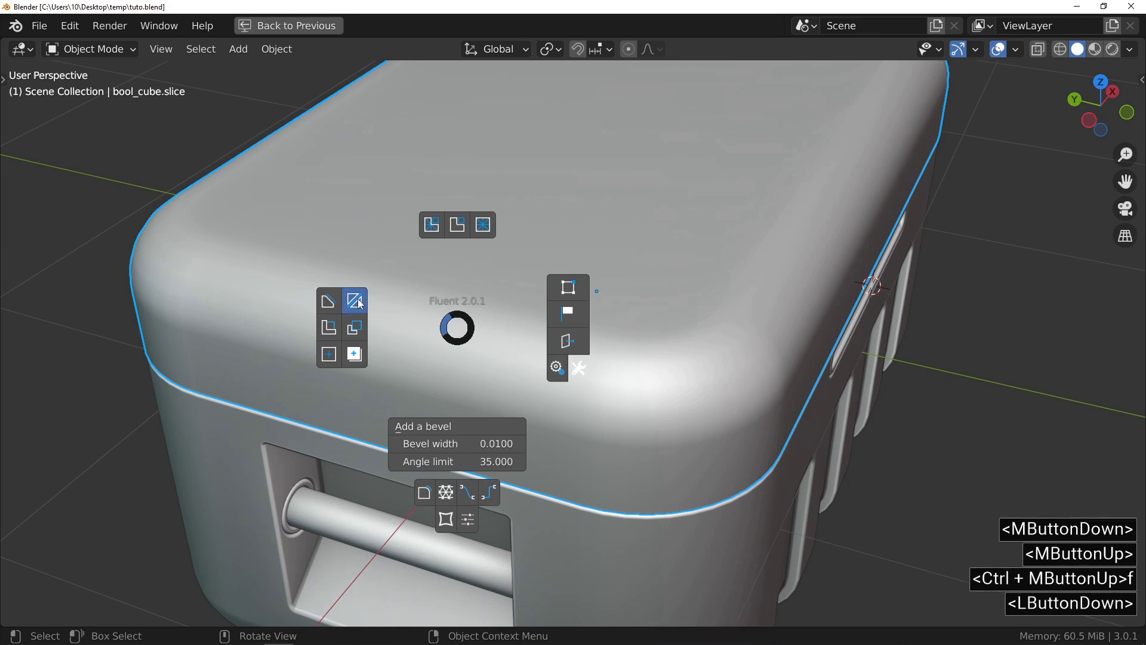
right_click(443, 257)
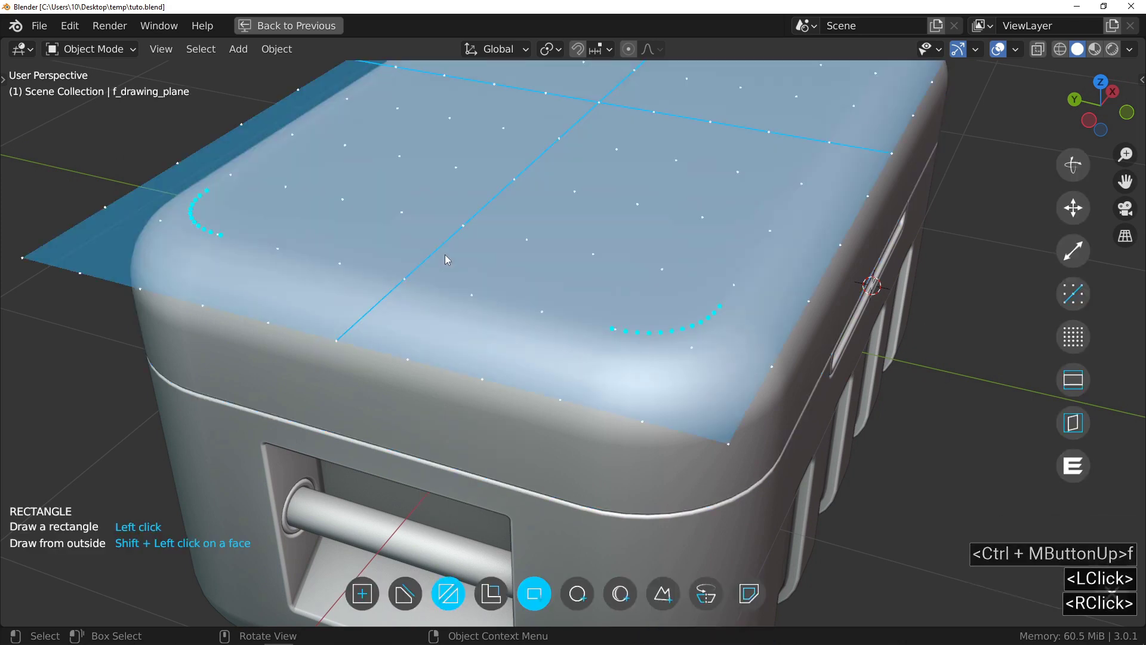
middle_drag(446, 256, 393, 352)
Draw a rectangle centred on the plane's edge midpoint above the handle and deepen its slice through the lid's full height.
click(302, 456)
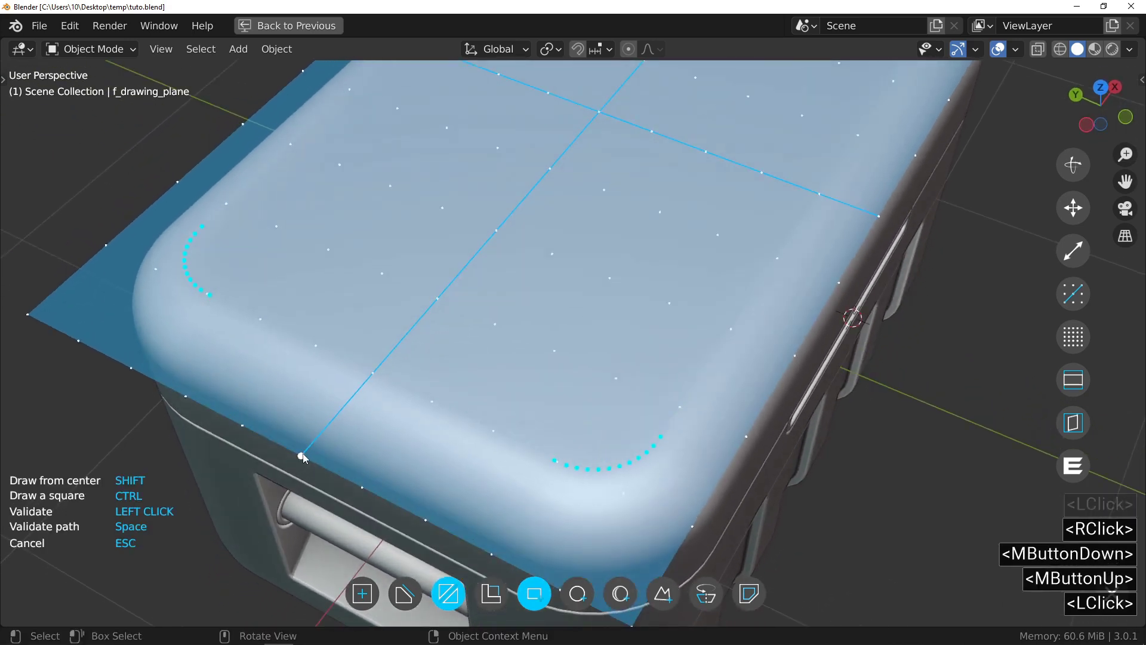
key(shift)
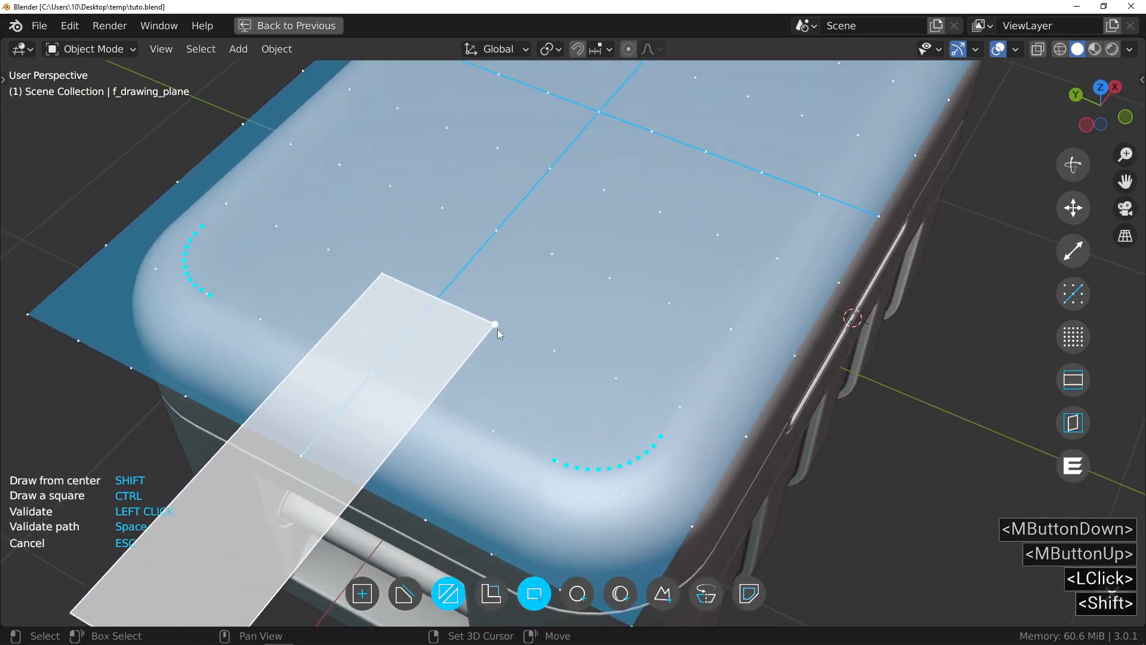
shift+click(555, 353)
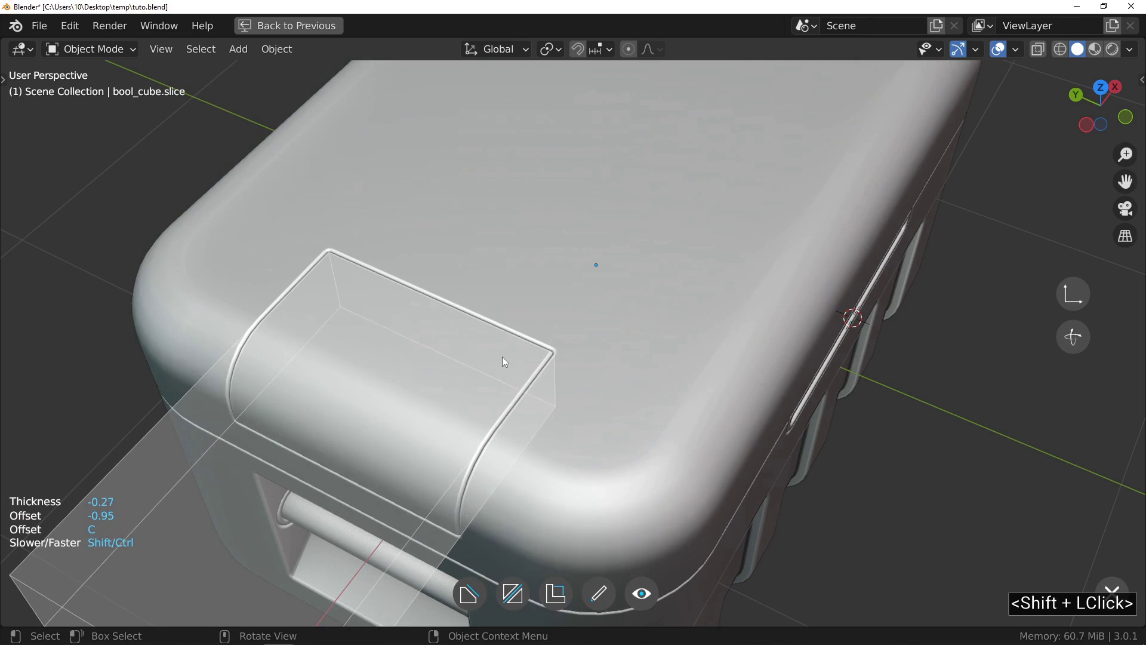
drag(428, 370, 516, 377)
Bevel the rectangular slice cutter's vertical corners into wide straight chamfers.
drag(429, 371, 263, 345)
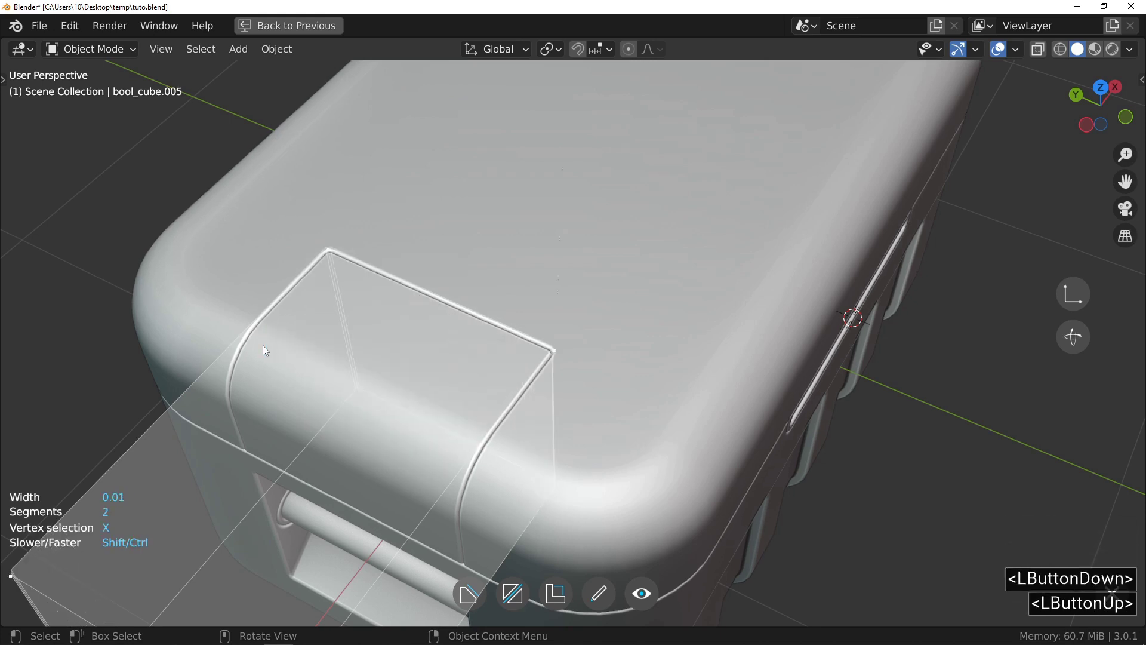
click(307, 358)
drag(307, 357, 454, 358)
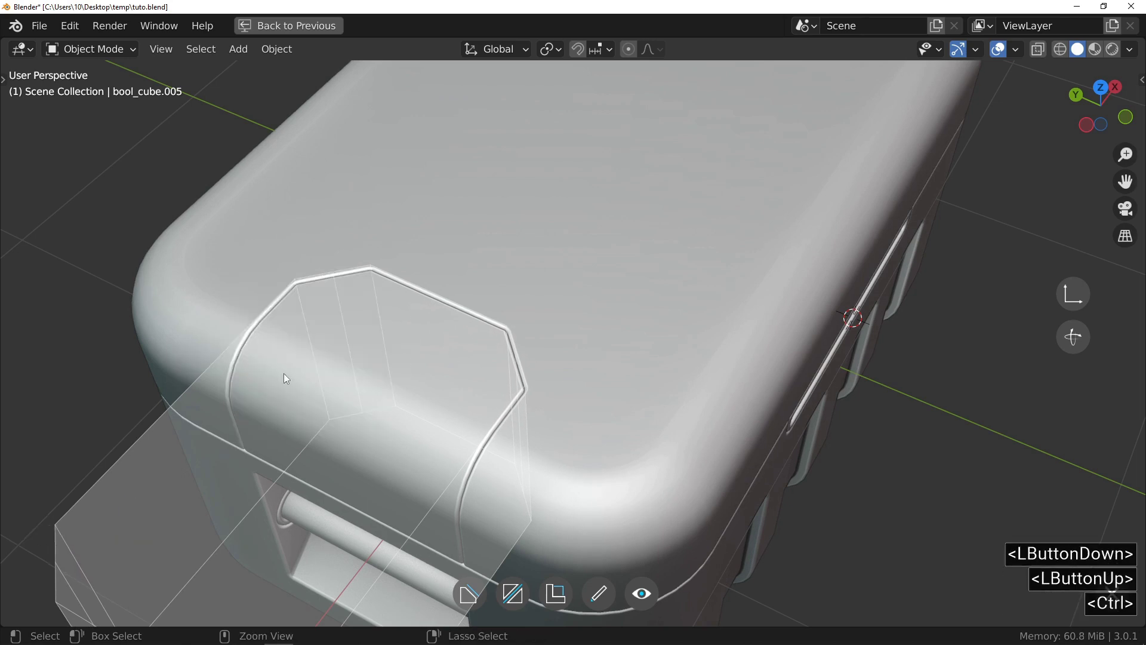
Mirror the chamfered slice along the X axis to the lid's opposite end, validate it and finish editing.
ctrl+middle_drag(284, 374, 291, 482)
drag(485, 345, 440, 425)
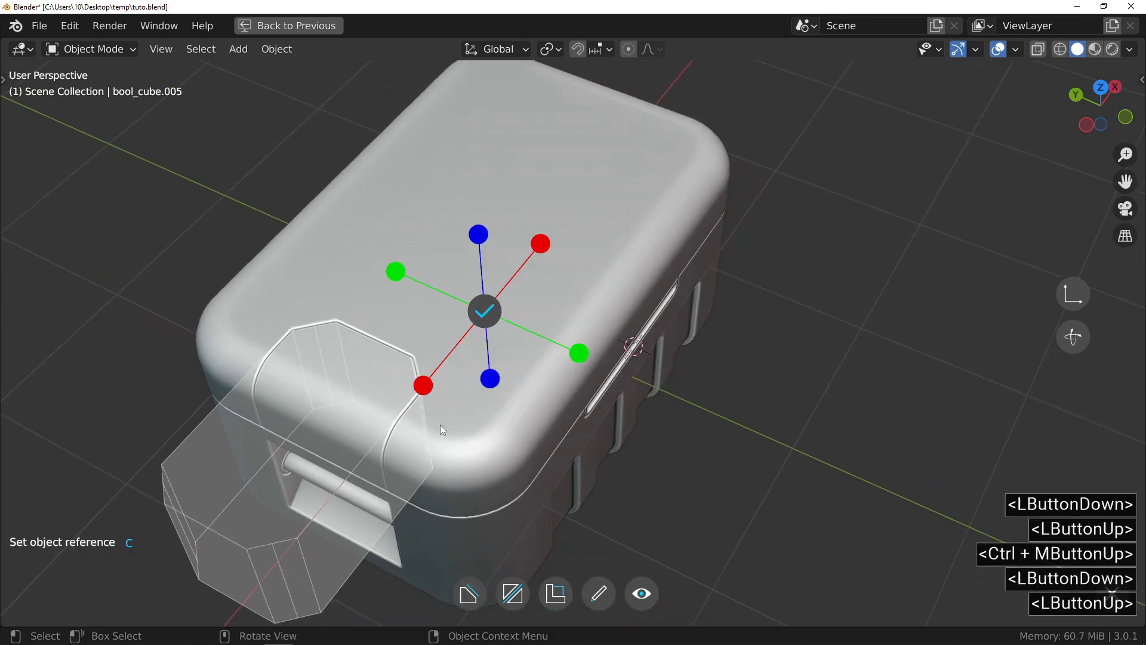
click(541, 244)
click(485, 311)
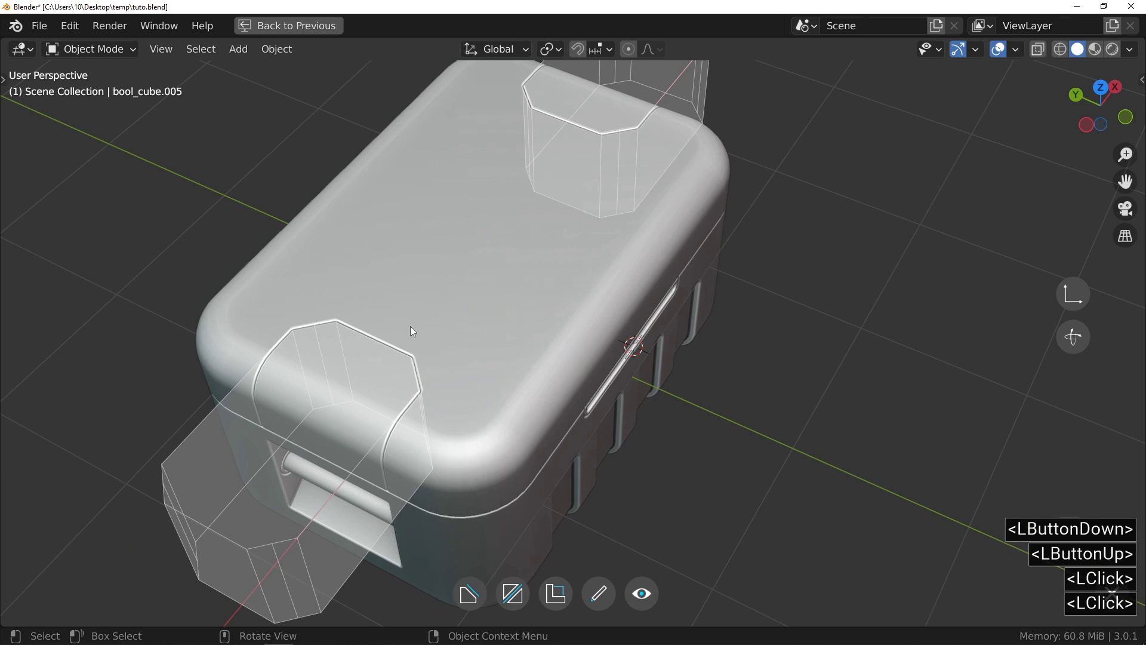
ctrl+middle_drag(323, 411, 345, 353)
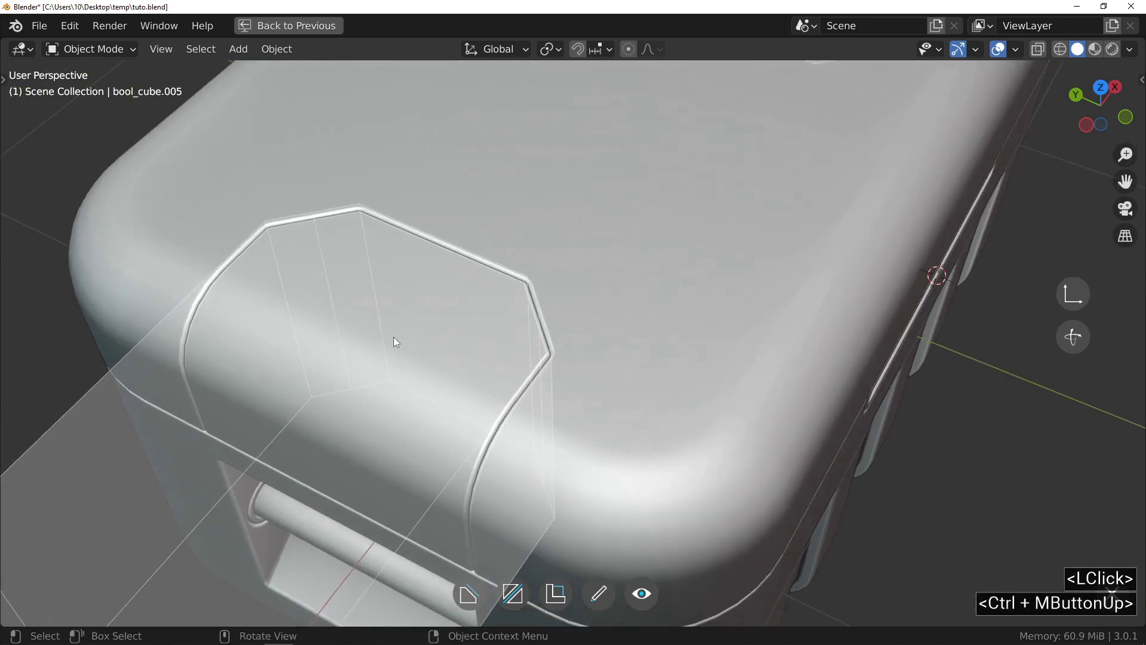
drag(376, 349, 464, 346)
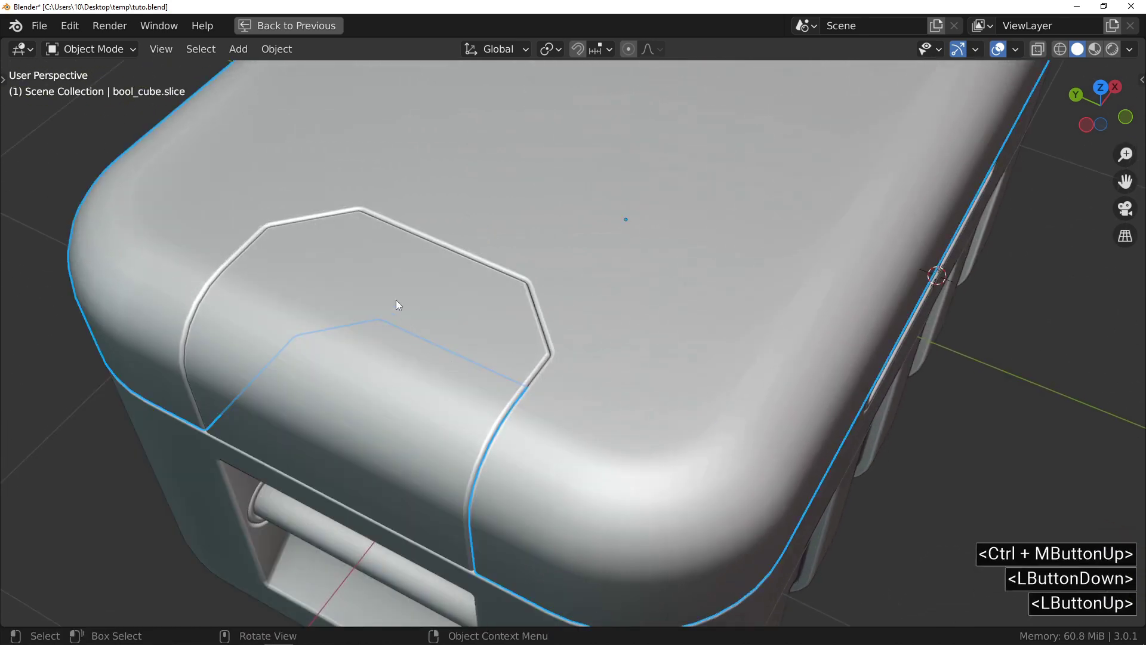
Select the sliced panel above the handle, start a Fluent cut and align the drawing plane to its flat top face.
click(397, 295)
ctrl+middle_drag(394, 288, 399, 249)
key(d)
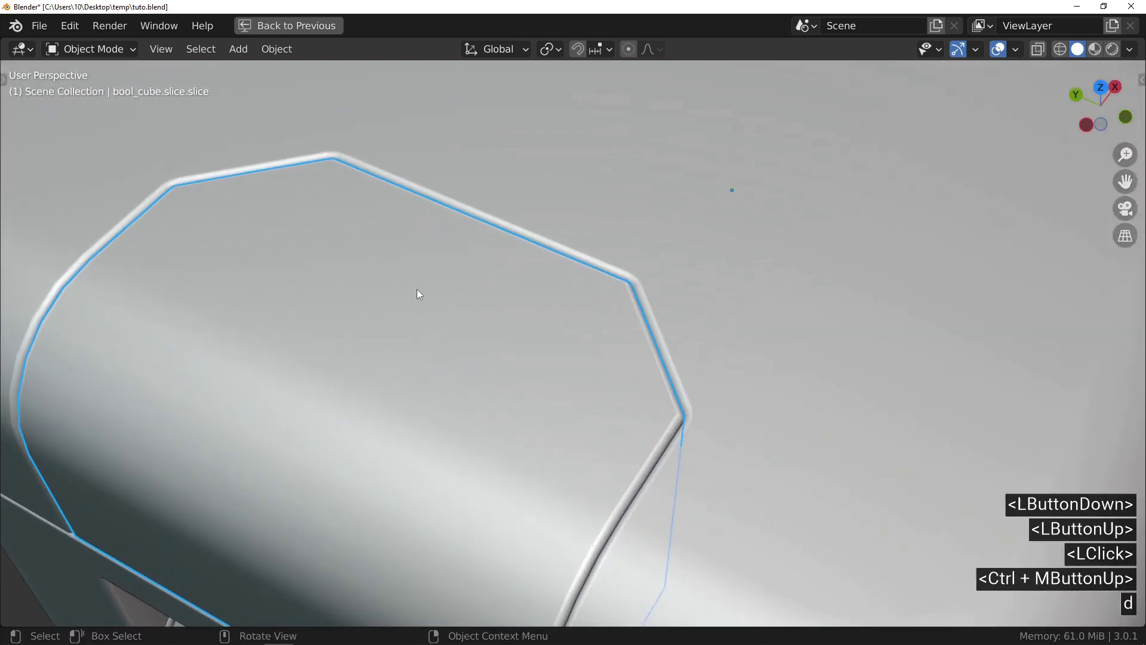
key(f)
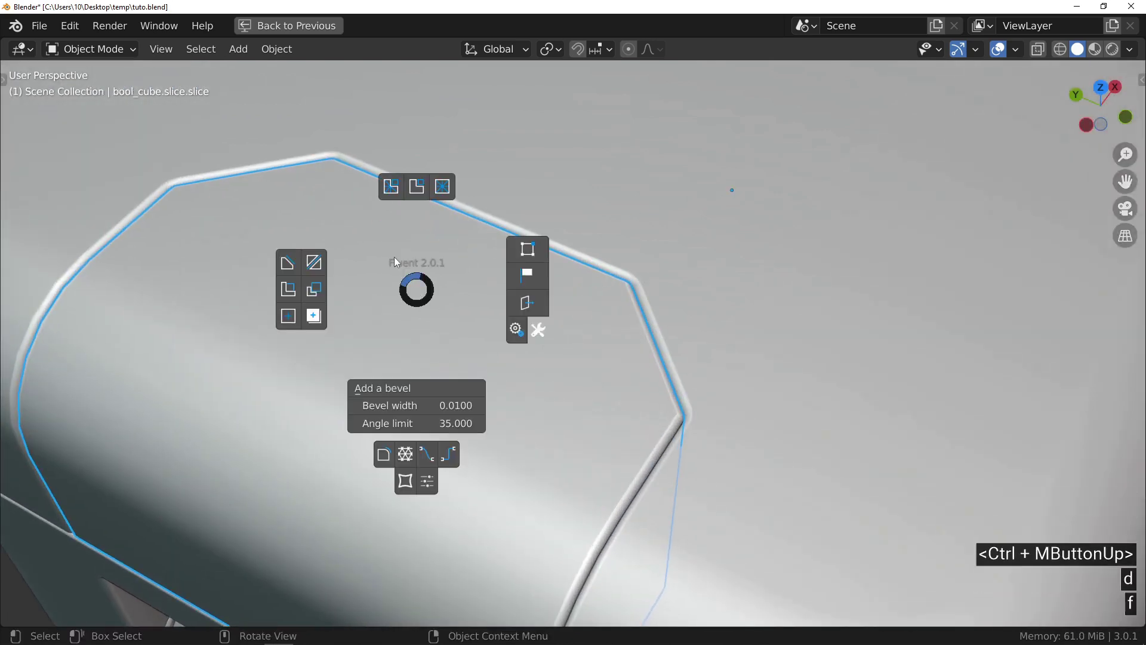
click(276, 266)
right_click(385, 314)
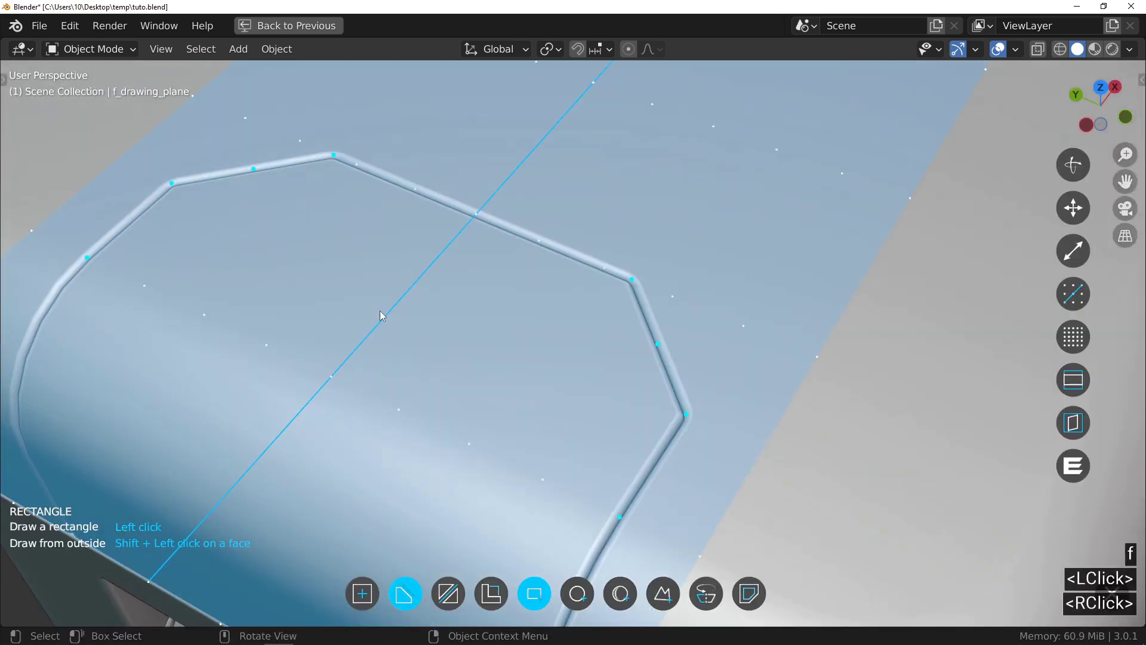
Draw a small rectangle outward from the drawing plane's centre on the panel's top and cut it about 0.027 deep.
click(1068, 463)
right_click(453, 331)
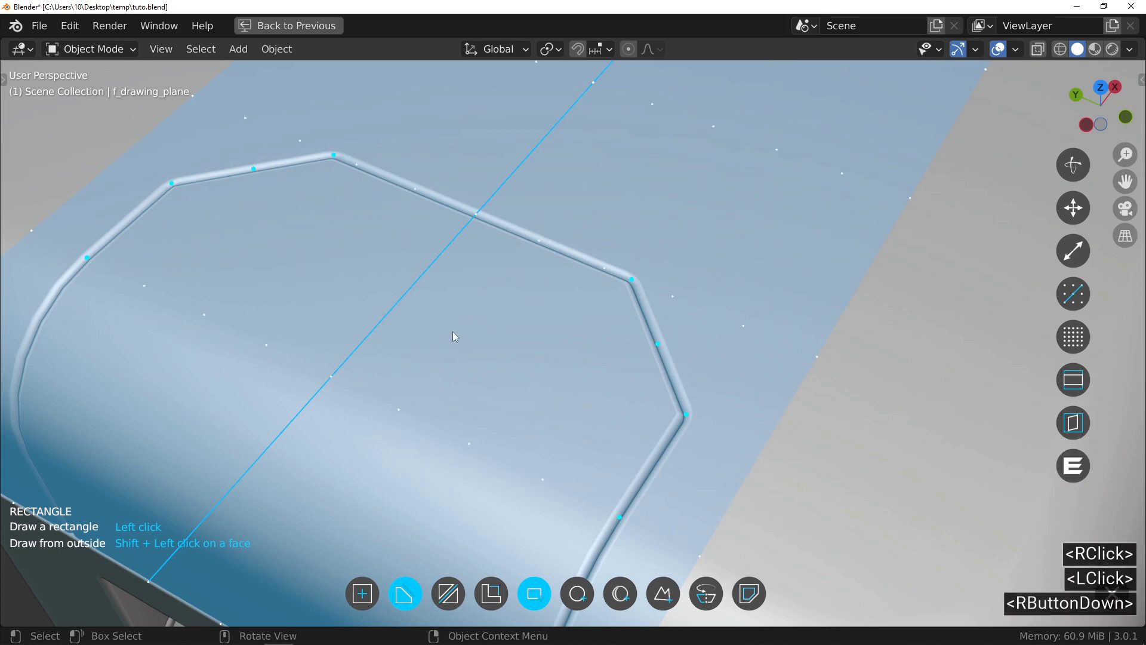
click(408, 292)
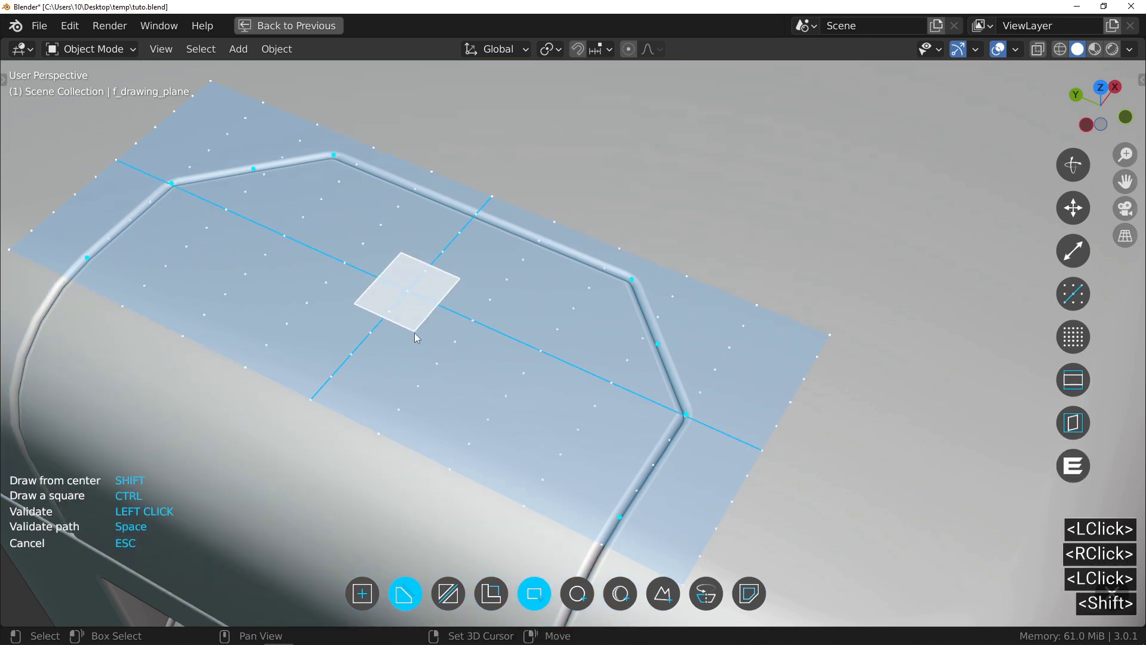
shift+click(450, 337)
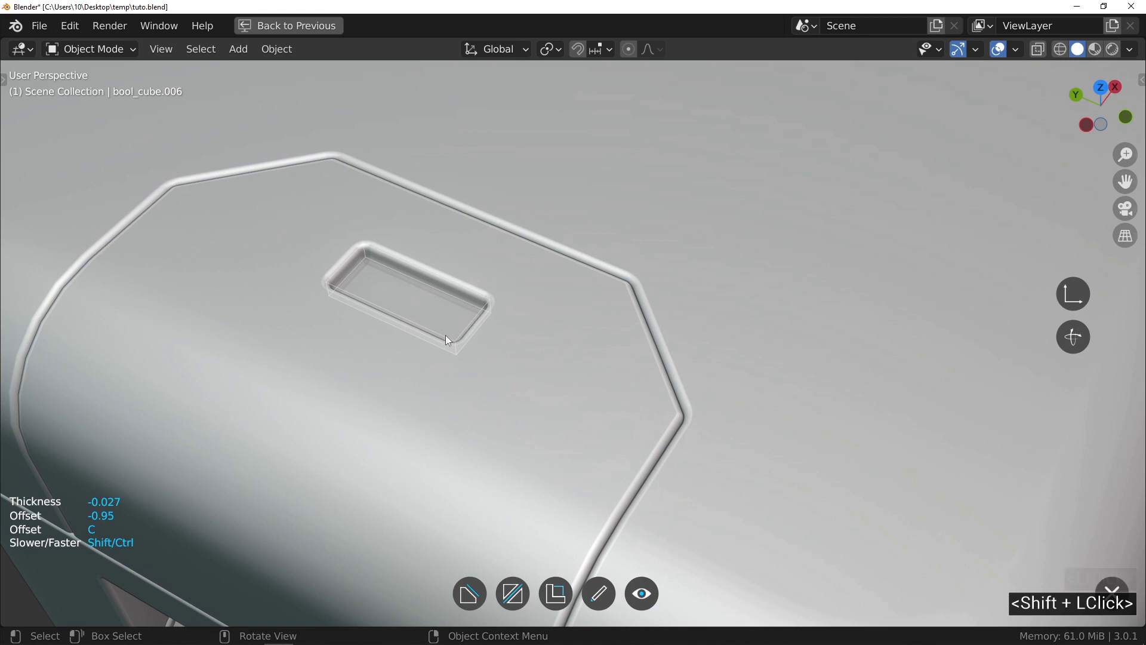
drag(446, 335, 561, 335)
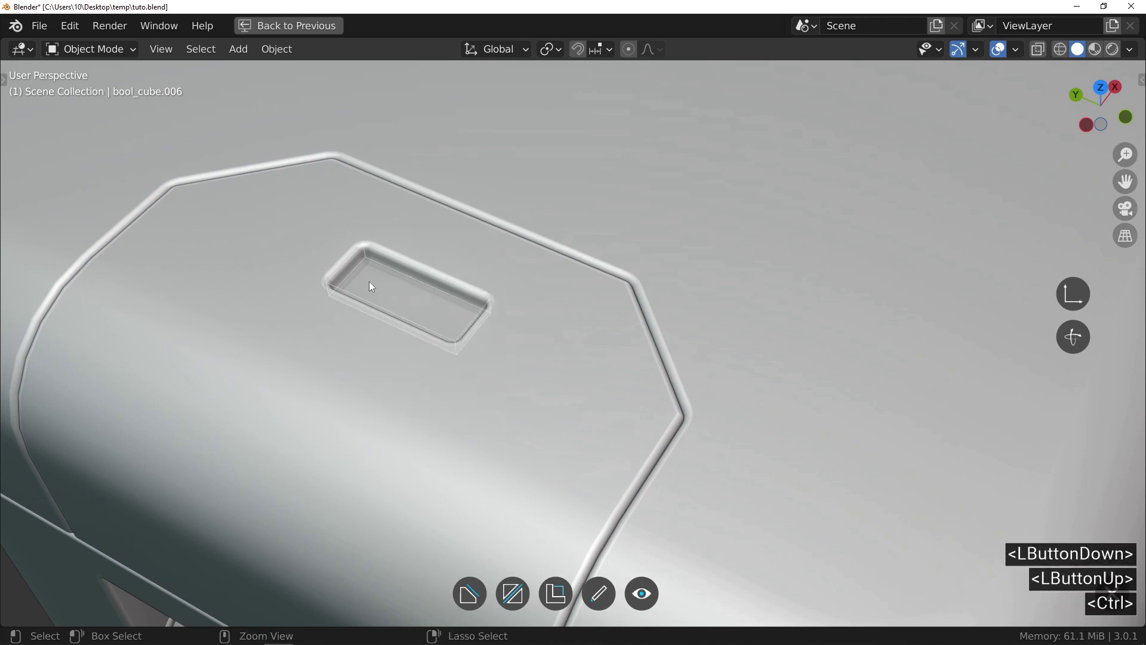
Bevel the shallow recess's vertical corners so its ends become rounded.
ctrl+middle_drag(369, 281, 370, 246)
drag(449, 322, 501, 281)
ctrl+middle_drag(435, 317, 429, 376)
Mirror the rounded recess along the X axis onto the opposite panel, validate it and finish editing.
drag(442, 367, 482, 390)
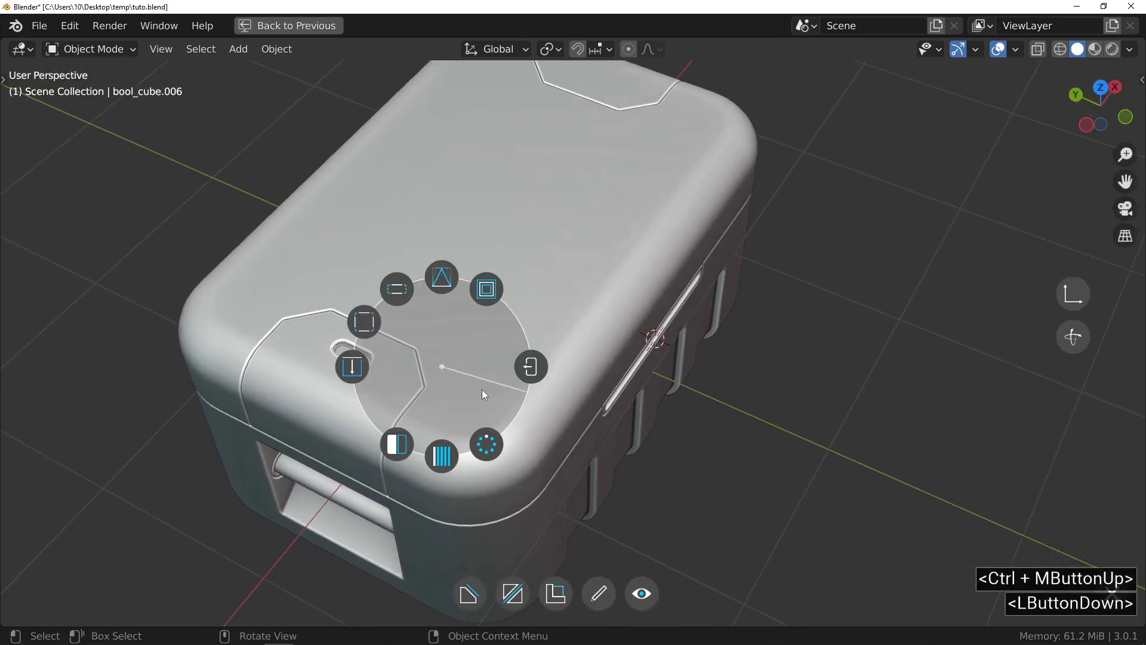
drag(391, 449, 391, 449)
click(549, 235)
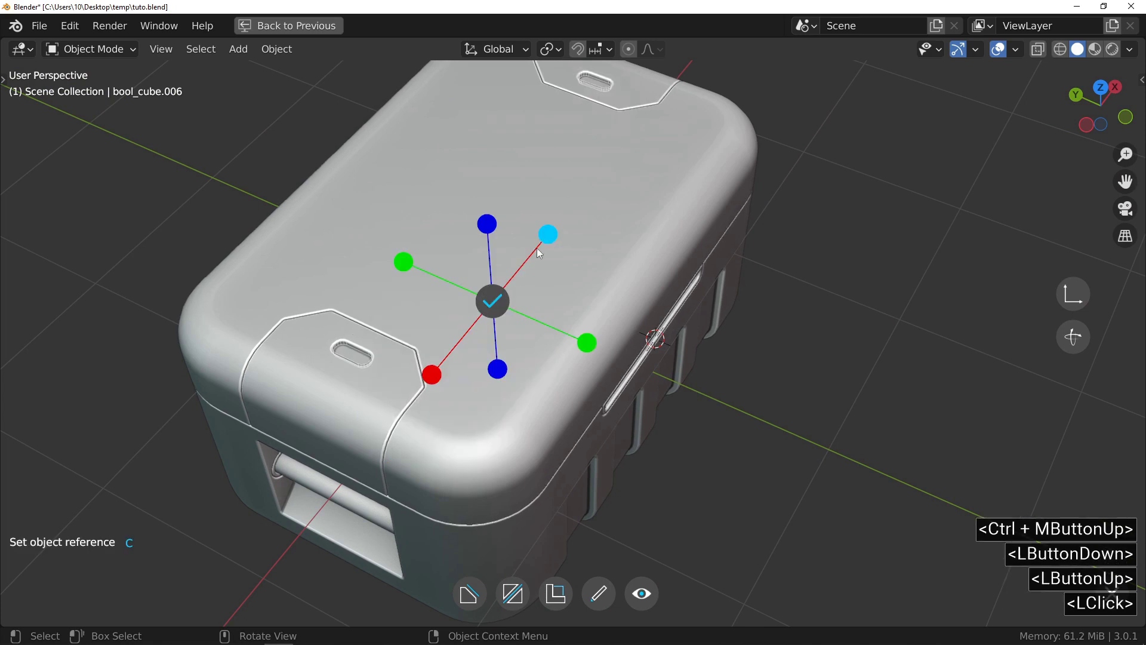
click(493, 301)
drag(377, 378, 478, 367)
Start a Fluent cut on the panel's vertical outer face and align the grid to the two end vertices of its lower edge.
middle_drag(374, 393, 343, 302)
ctrl+middle_drag(344, 302, 339, 259)
key(f)
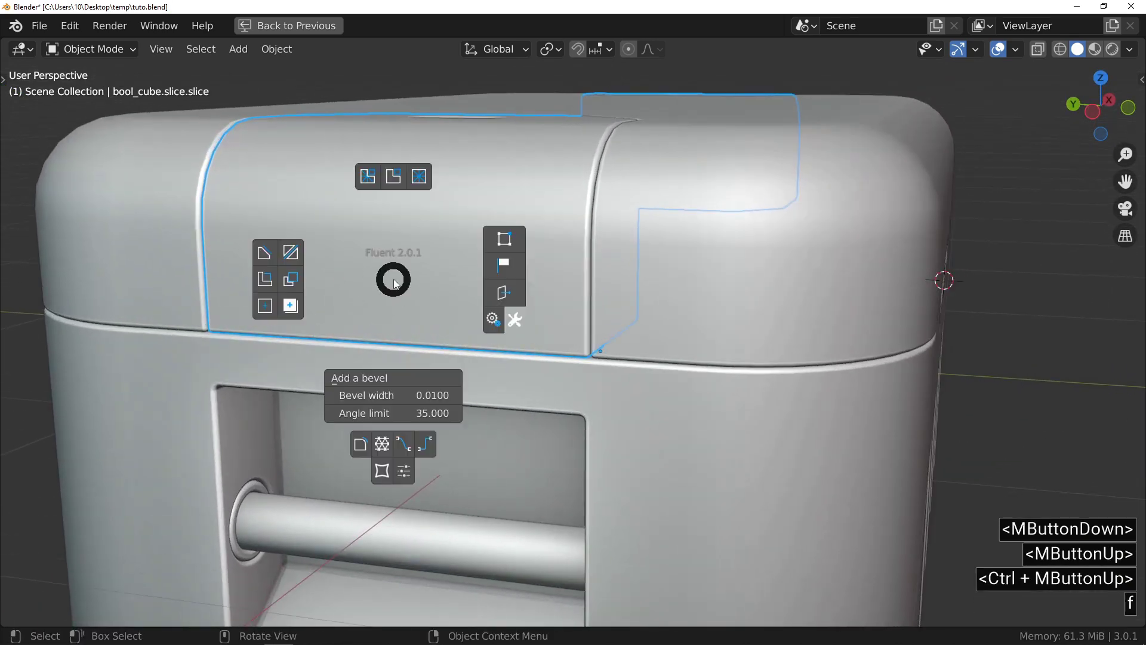
click(267, 255)
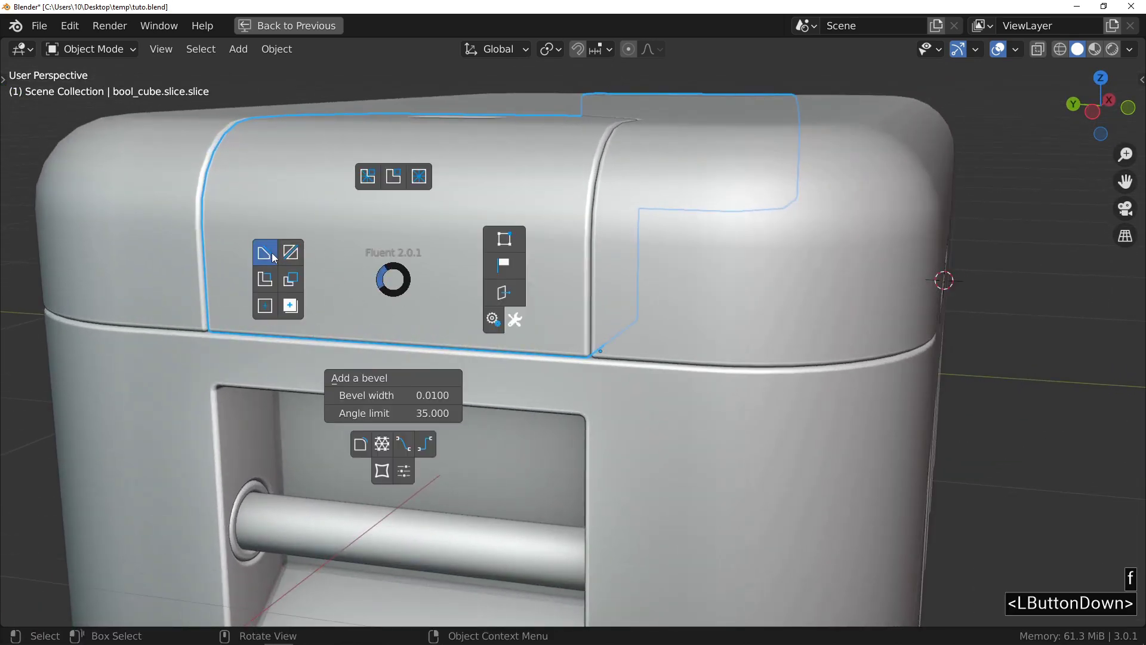
right_click(400, 303)
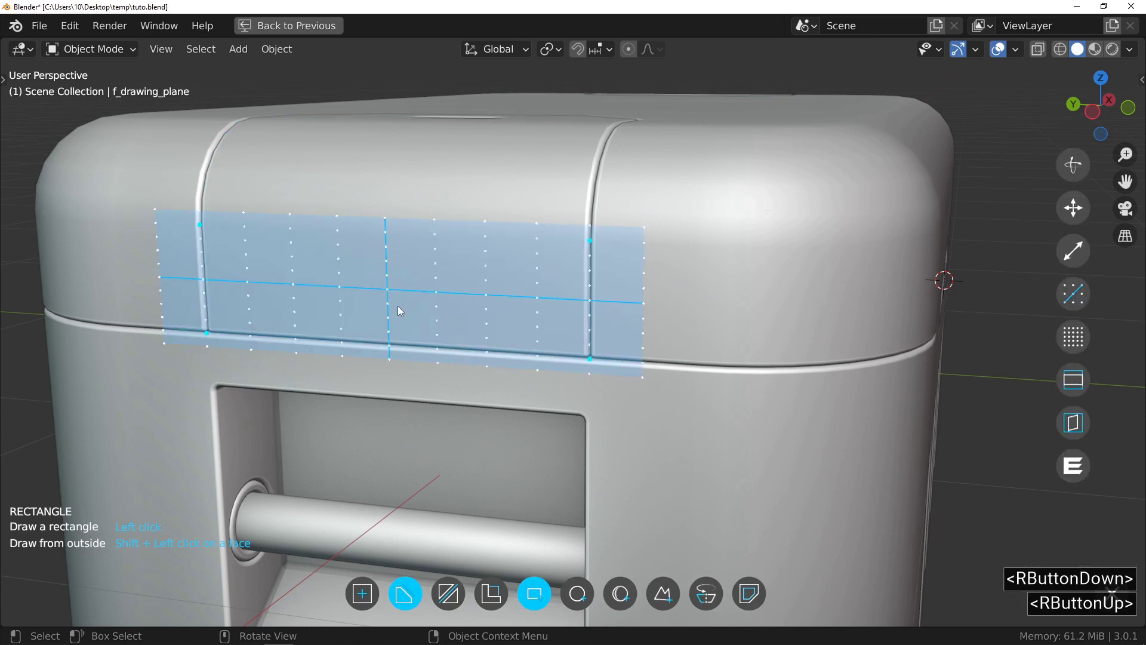
click(1073, 298)
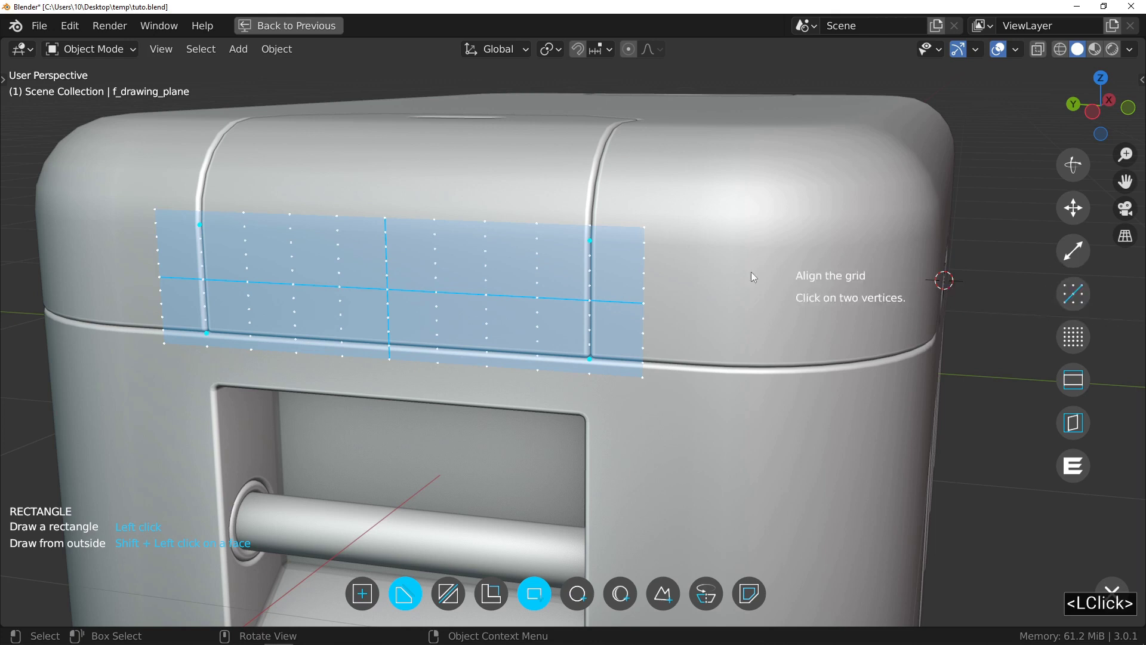
click(206, 336)
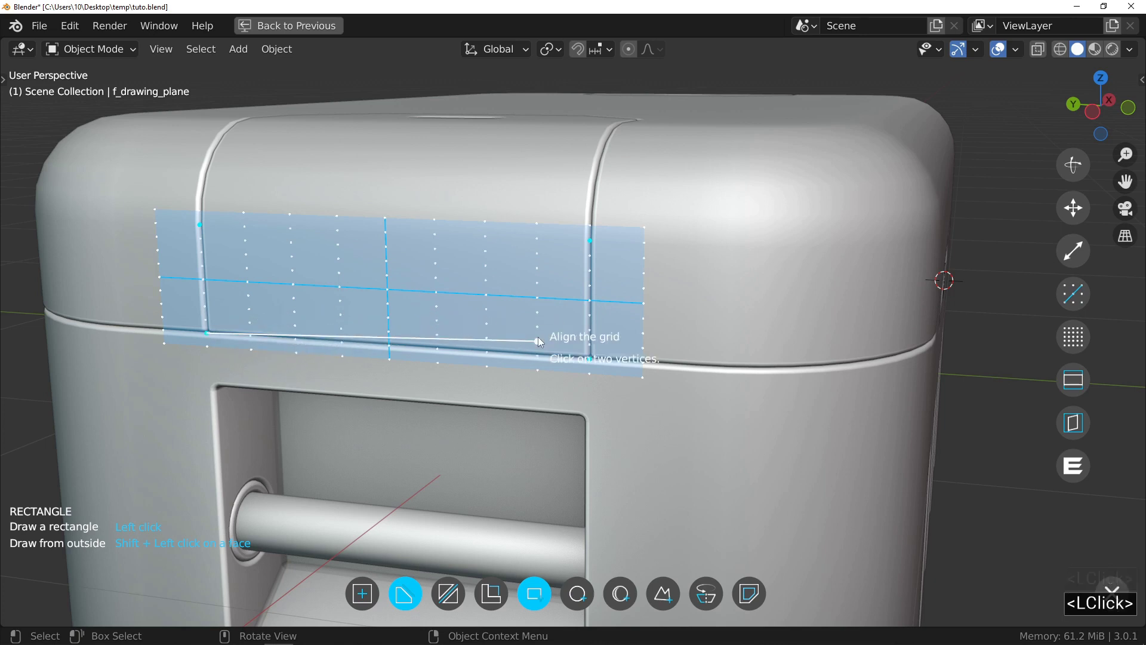
click(589, 360)
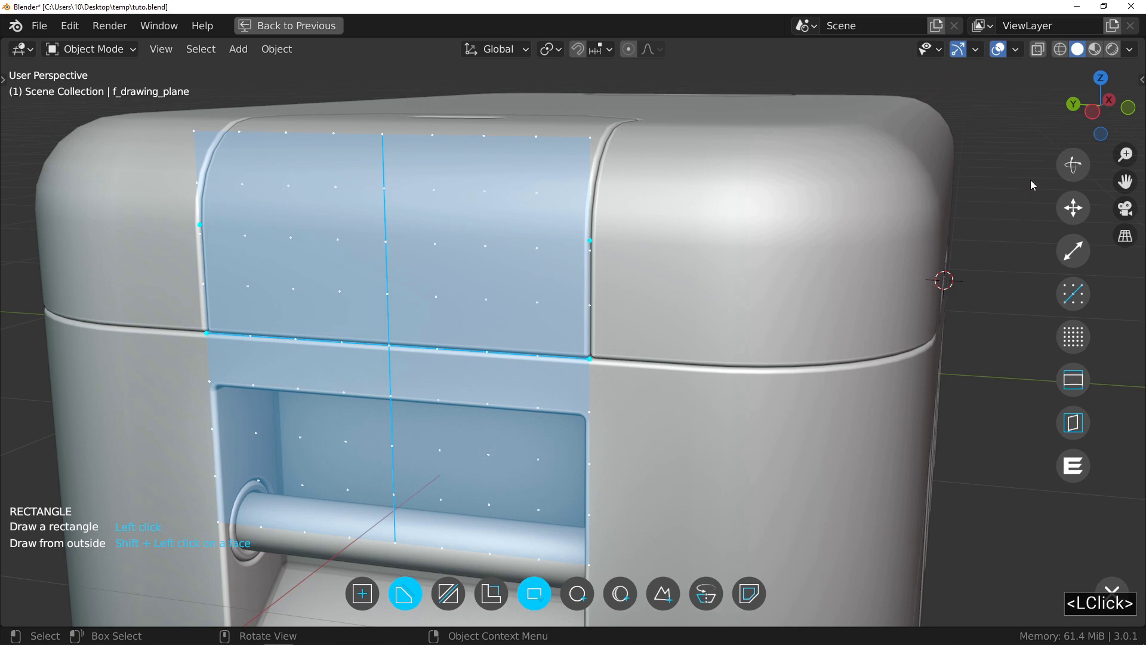
Rotate the drawing plane 45° about its red axis along the panel's lower edge and validate the rotation.
click(1072, 168)
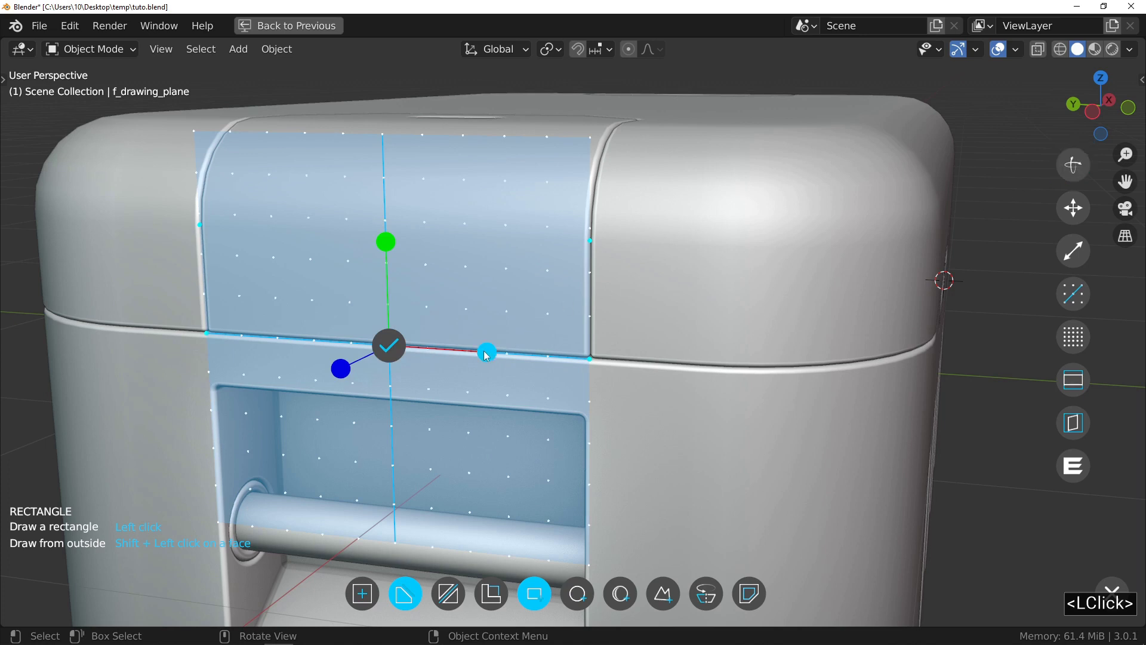
drag(486, 354, 705, 356)
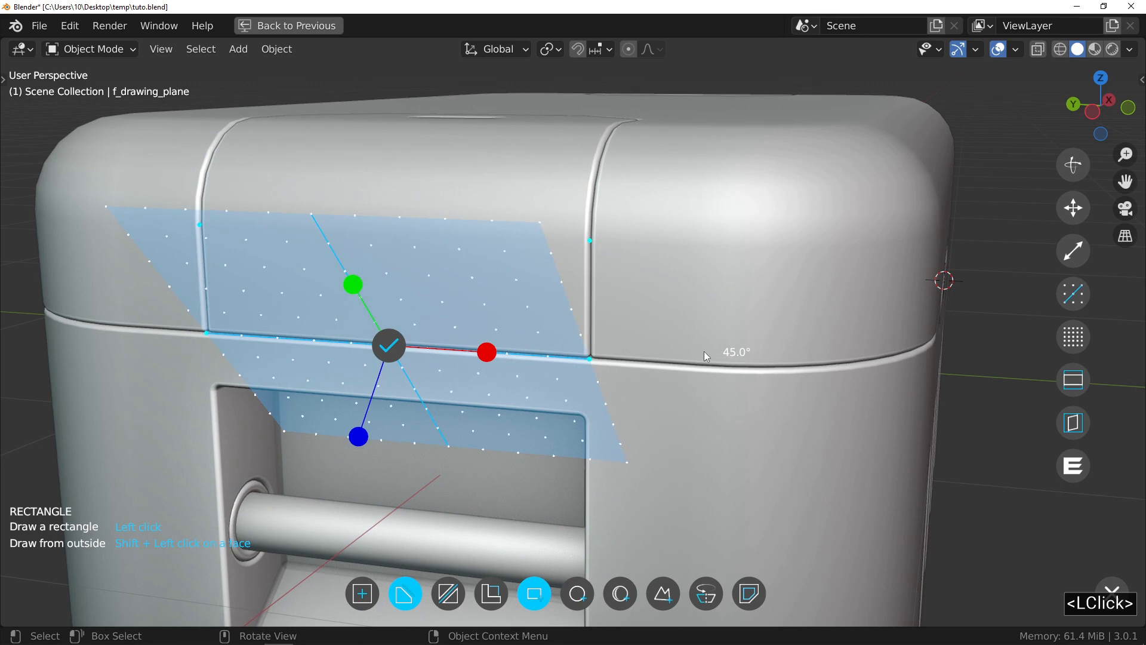
click(705, 352)
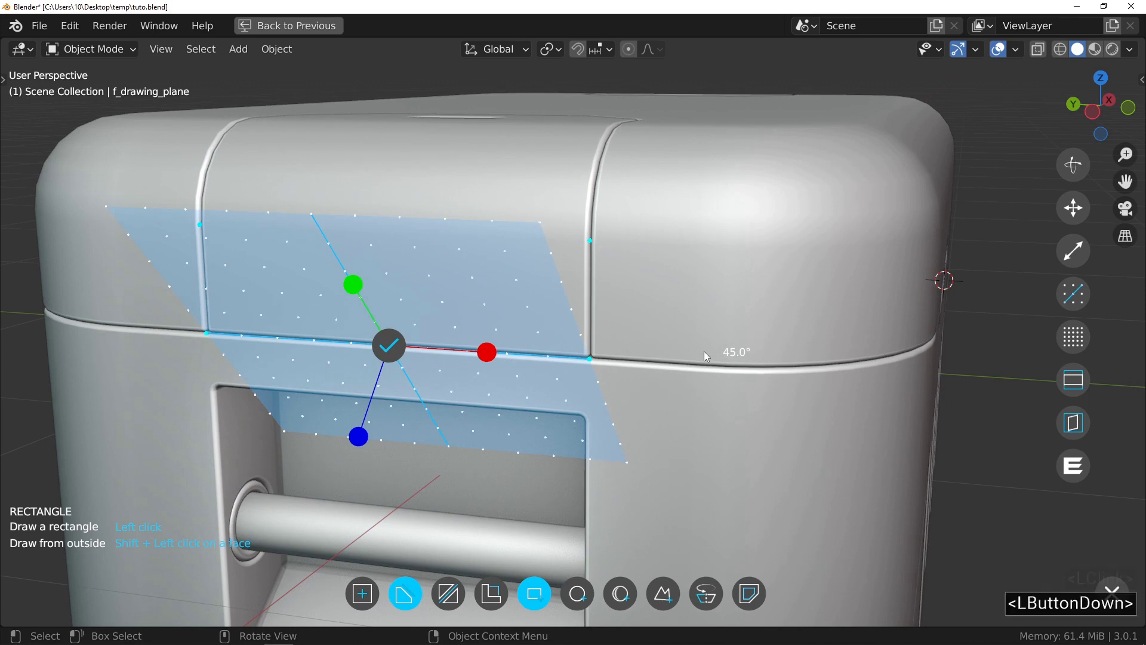
click(390, 347)
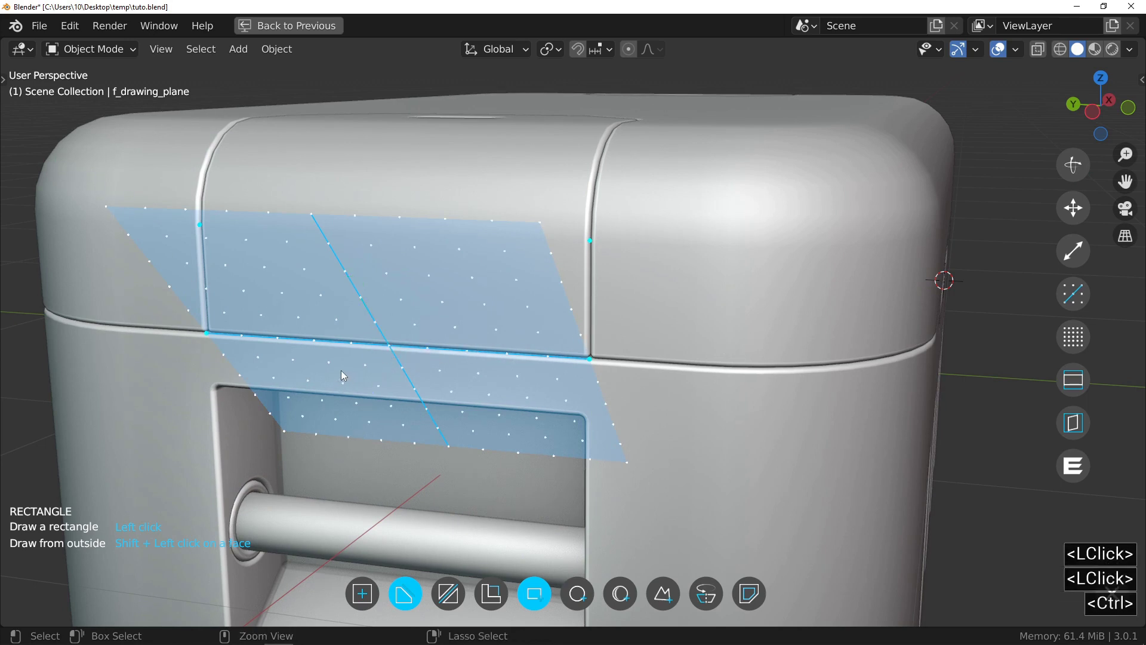
Draw a rectangle centred on the panel's lower edge midpoint and cut a notch with a thickness of about 0.07.
mouse_move(342, 370)
ctrl+middle_down()
mouse_move(343, 336)
mouse_move(475, 359)
ctrl+middle_up()
mouse_move(418, 333)
middle_down()
mouse_move(446, 278)
mouse_move(330, 451)
mouse_move(467, 133)
mouse_move(468, 313)
middle_up()
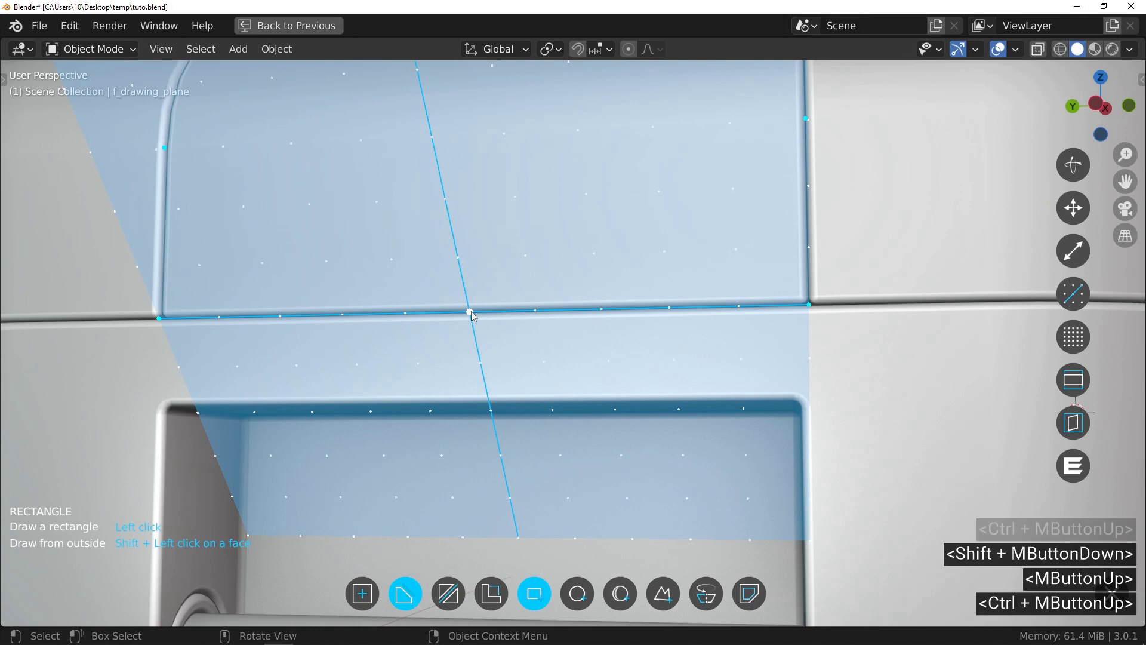
click(470, 312)
key(shift)
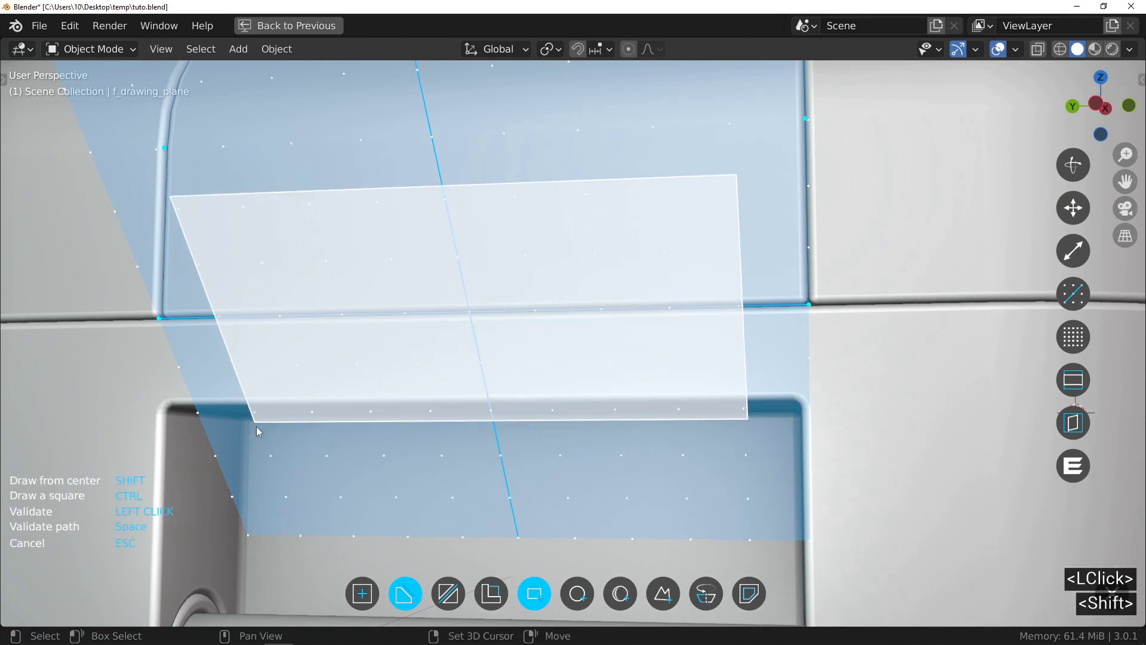
shift+click(268, 456)
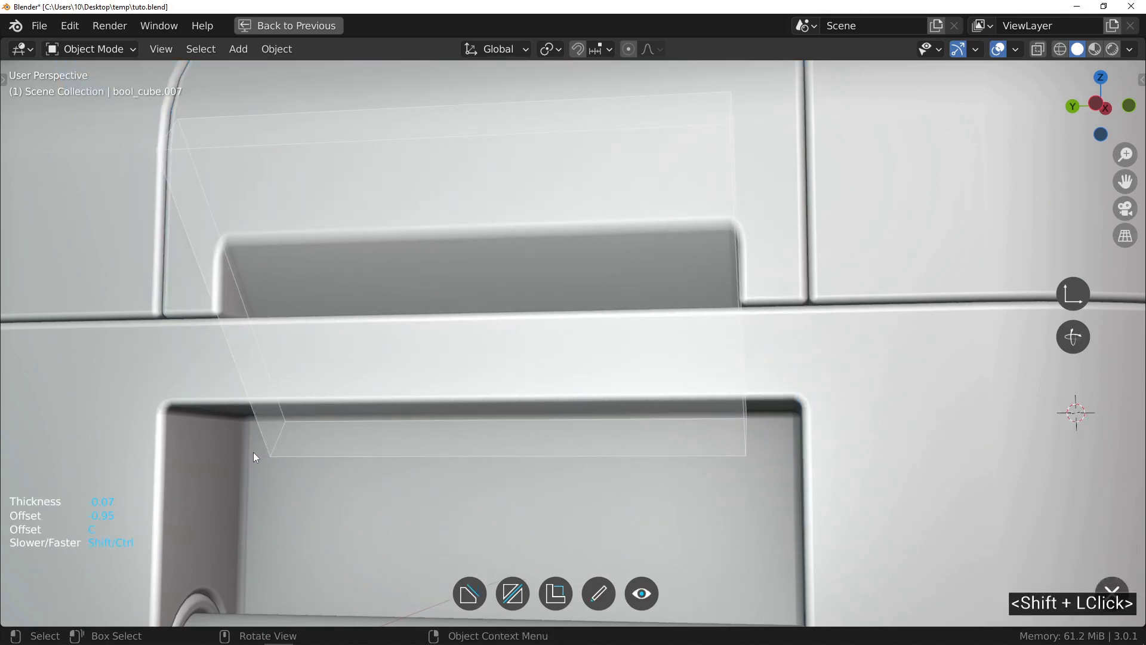
click(305, 433)
Mirror the angled notch cut along the X axis to the lid's opposite end, validate it and finish editing.
ctrl+middle_drag(306, 432, 358, 370)
middle_drag(358, 370, 417, 313)
drag(418, 313, 385, 404)
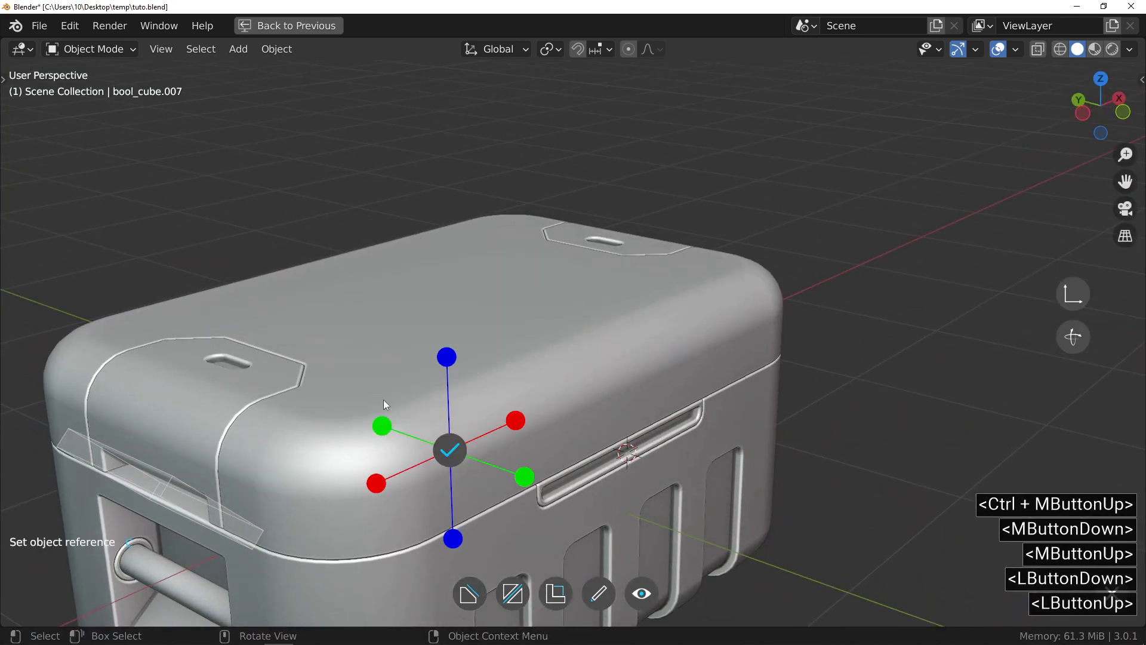
click(450, 450)
shift+middle_drag(450, 450, 502, 293)
mouse_move(502, 292)
middle_down()
mouse_move(534, 259)
mouse_move(487, 292)
middle_up()
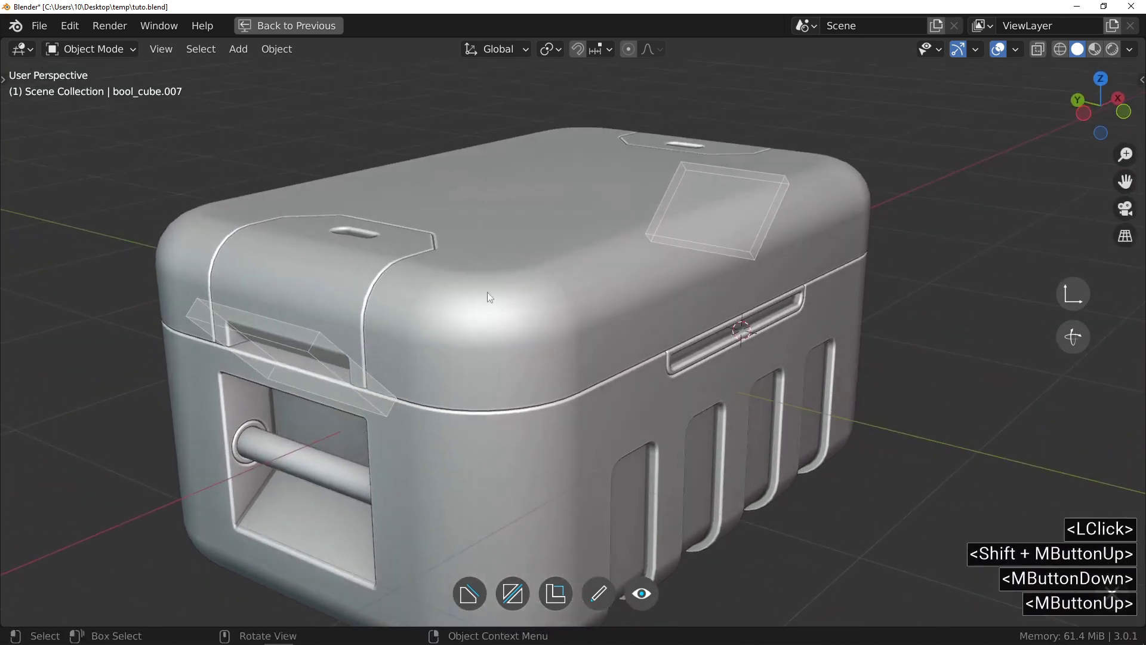
click(550, 324)
Edit the panel's large rounded outer bevel in Fluent, change it to Straight with 2 segments and finish editing.
middle_drag(549, 324, 326, 349)
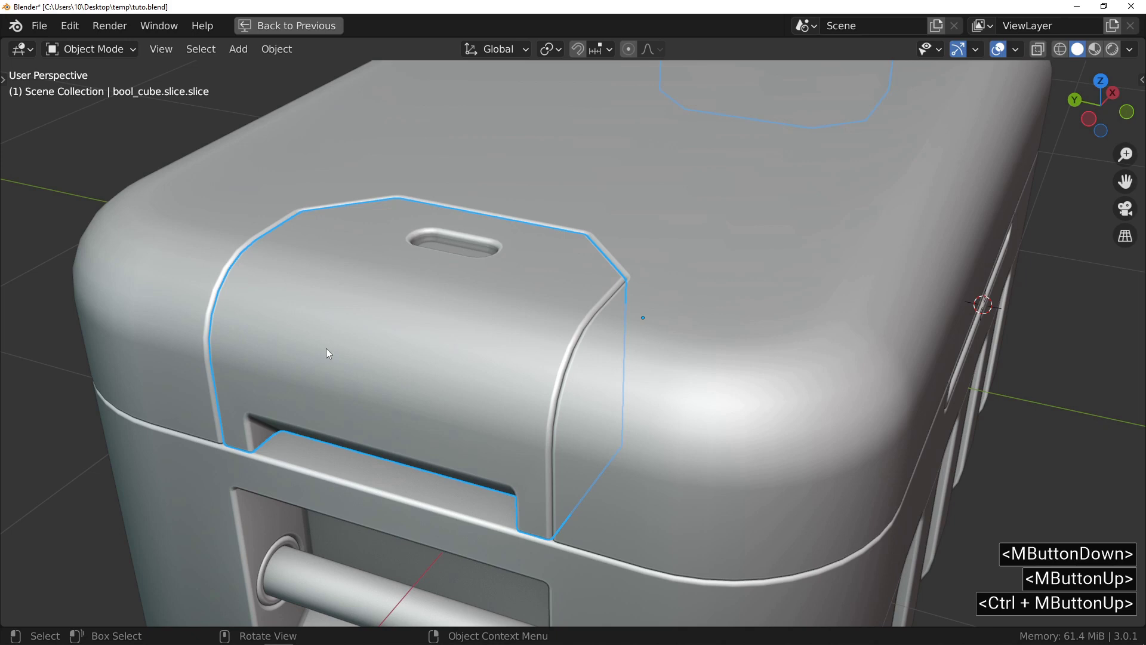
key(f)
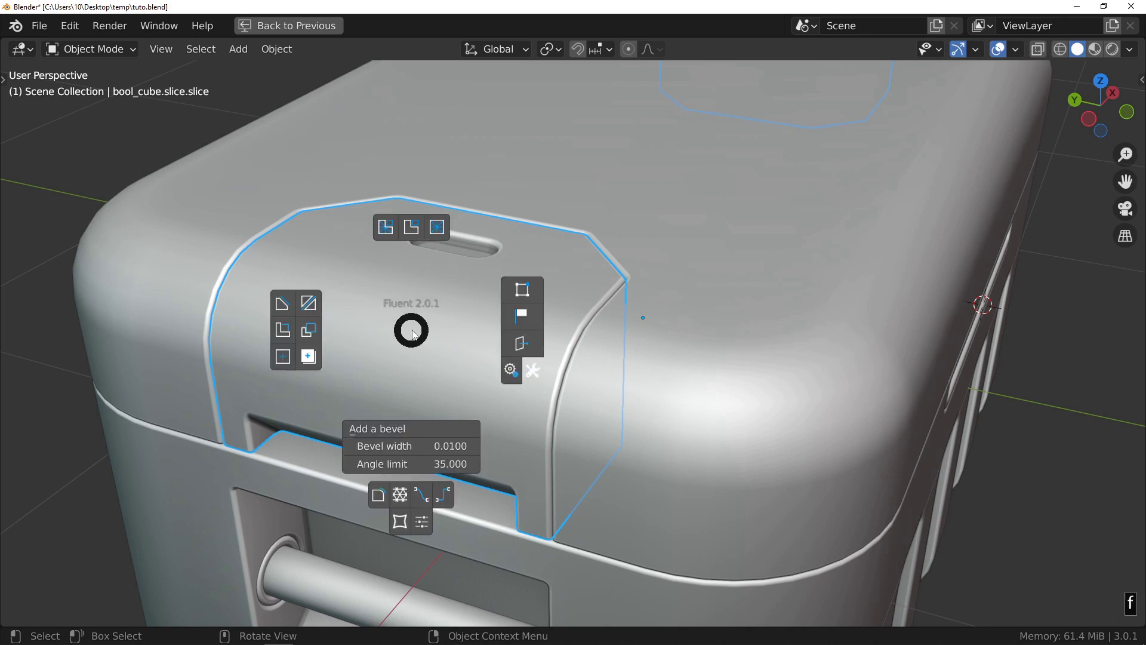
click(523, 292)
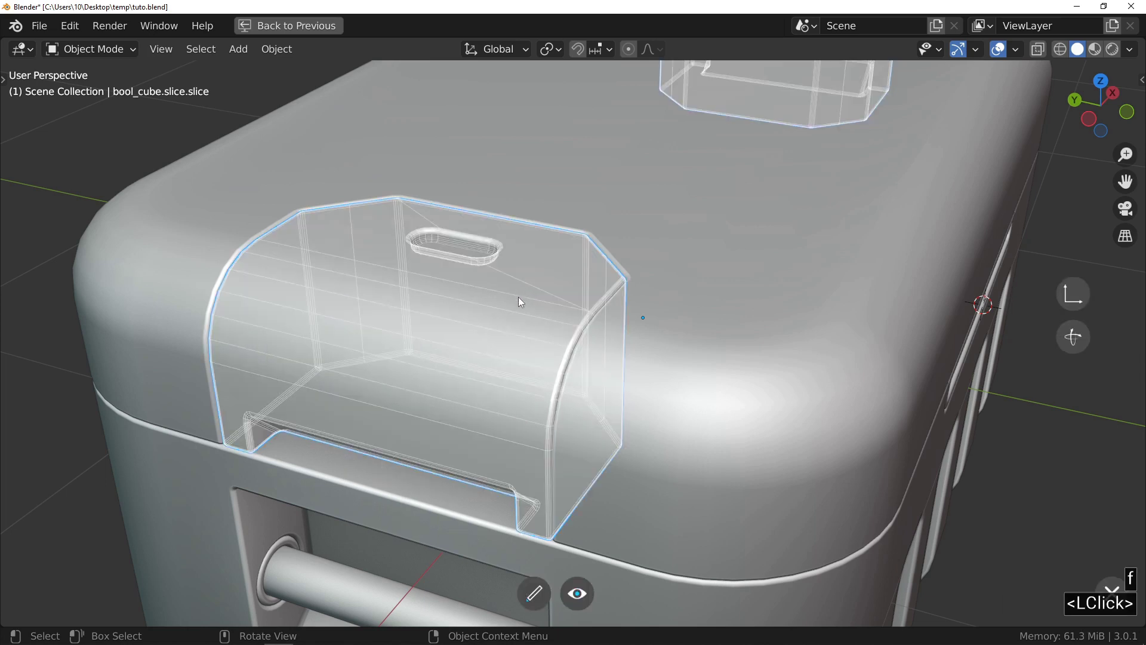
click(505, 367)
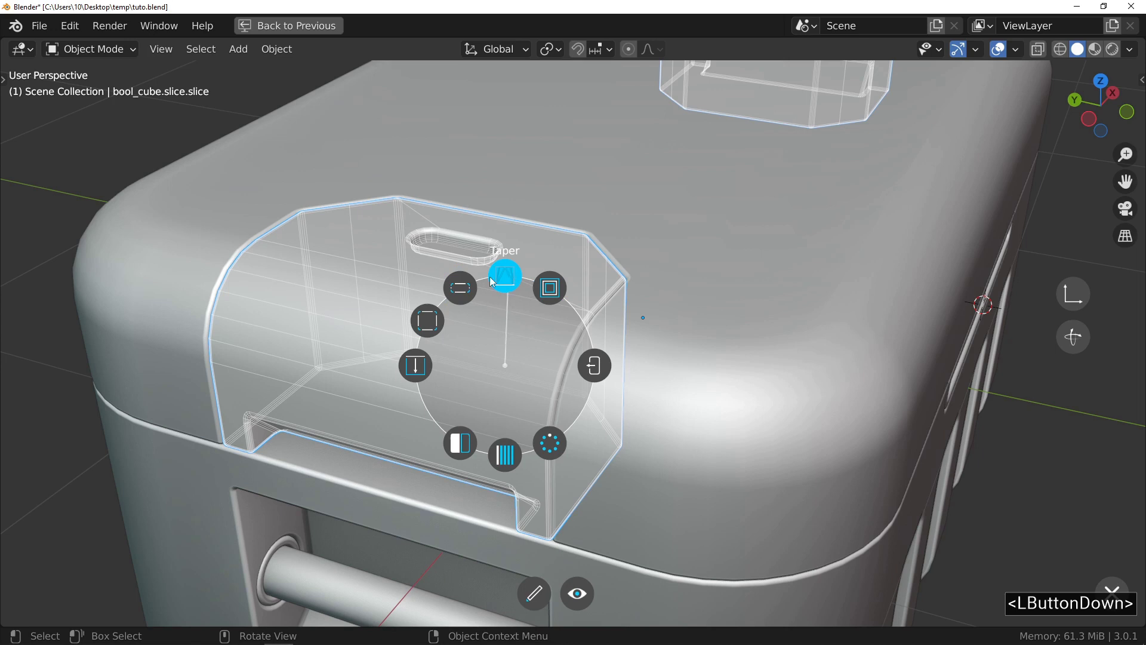
click(458, 292)
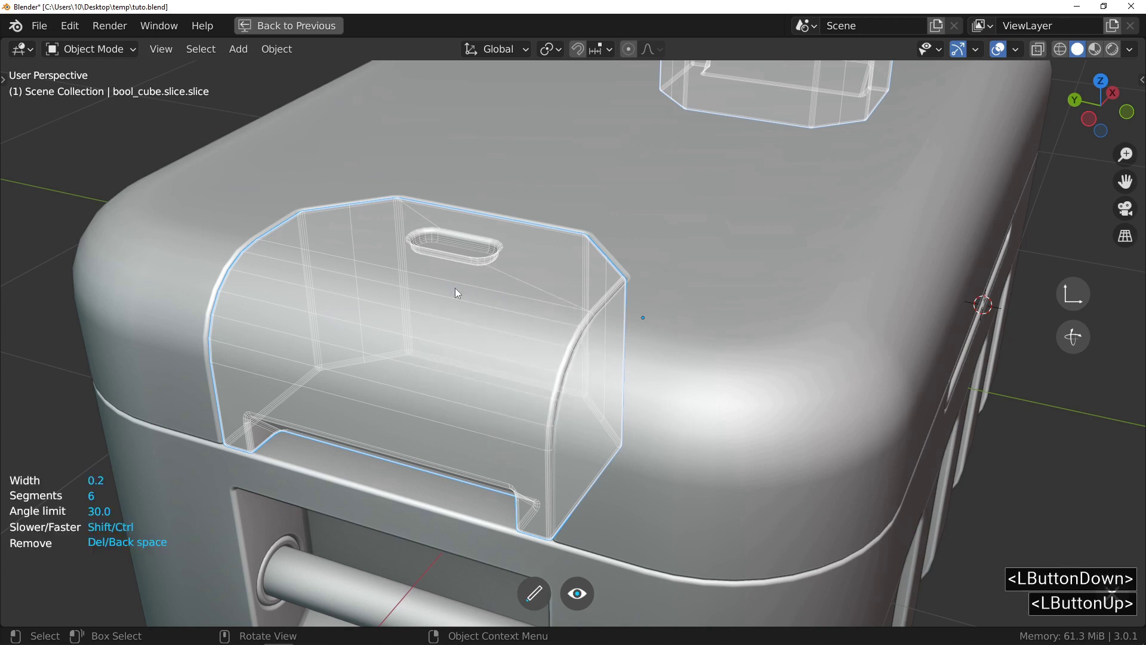
click(456, 290)
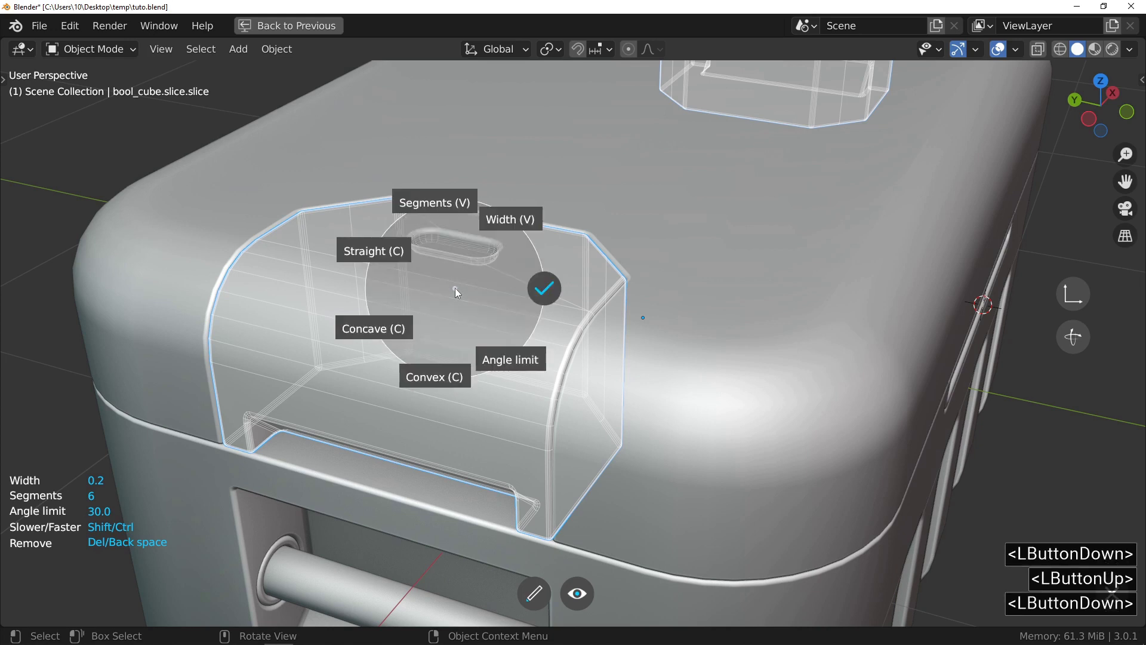
click(380, 256)
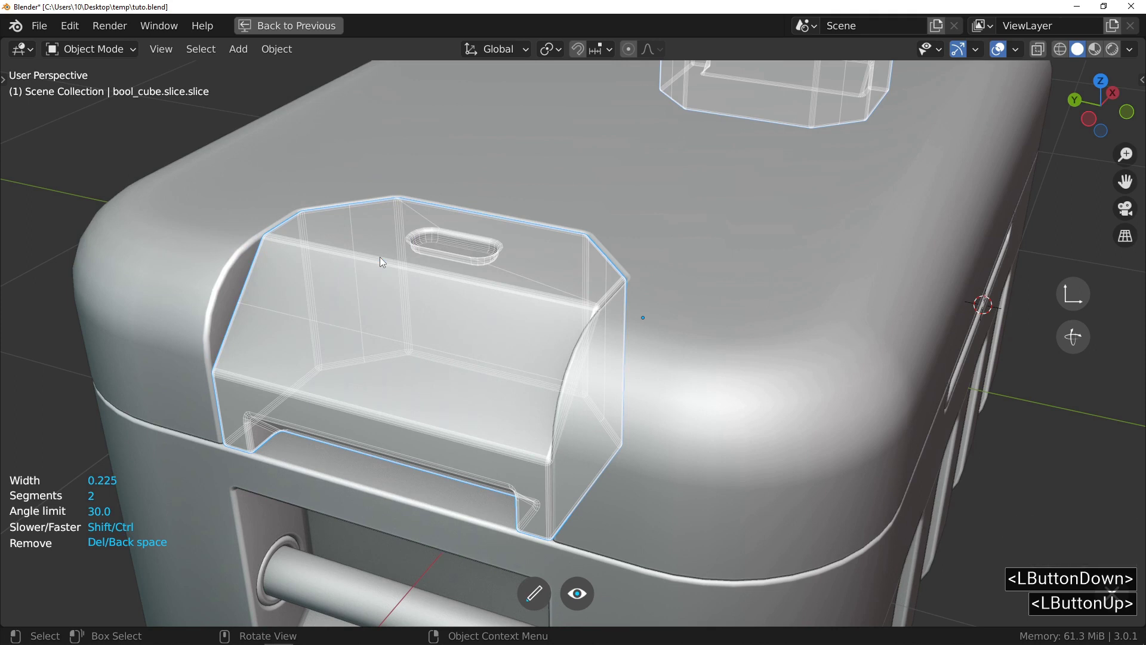
drag(380, 257, 502, 262)
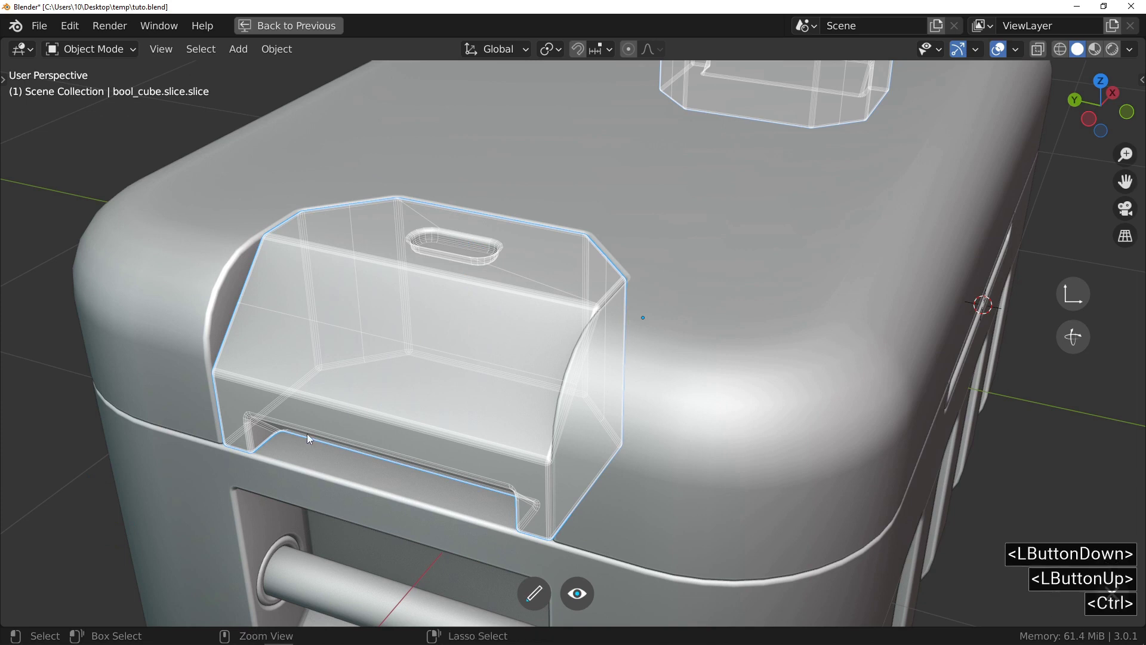
ctrl+middle_drag(307, 434, 306, 560)
drag(486, 341, 608, 348)
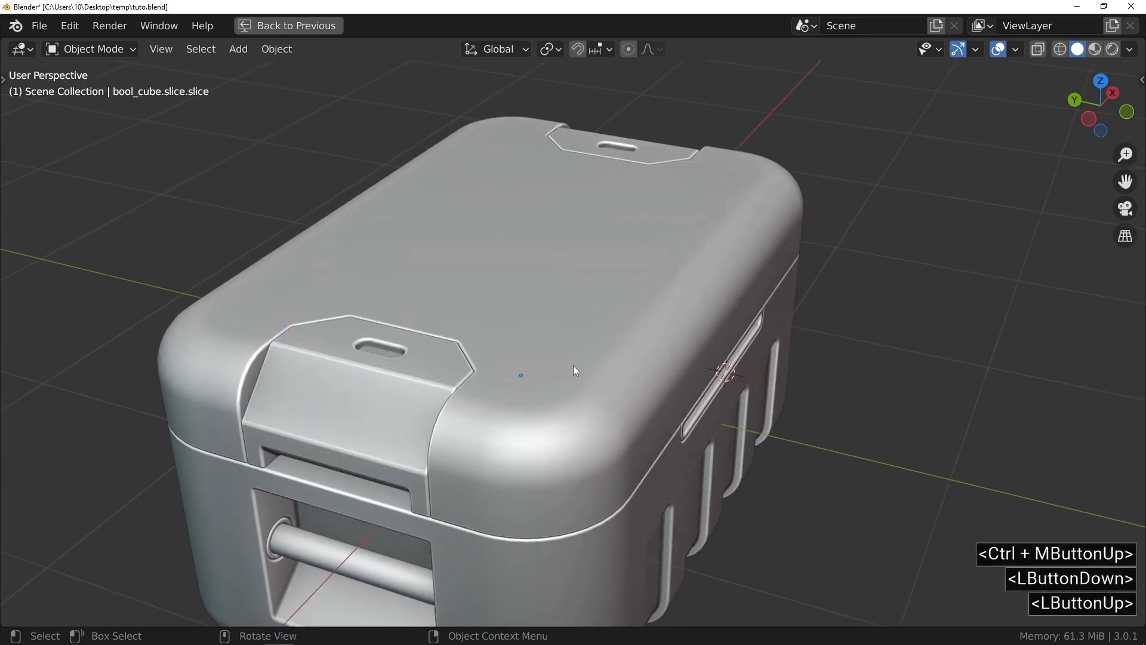
Select the main lid body, start a Fluent slice and align the drawing plane to the lid's flat top face.
middle_drag(574, 366, 544, 300)
shift+click(554, 328)
key(f)
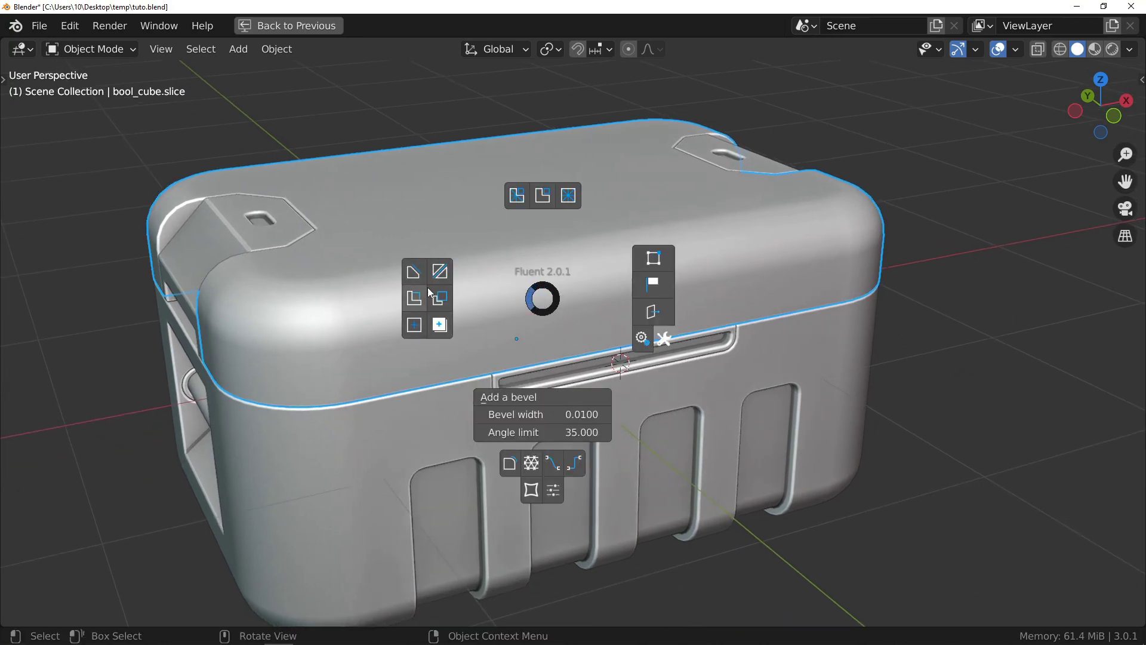
click(440, 272)
middle_drag(475, 304, 505, 328)
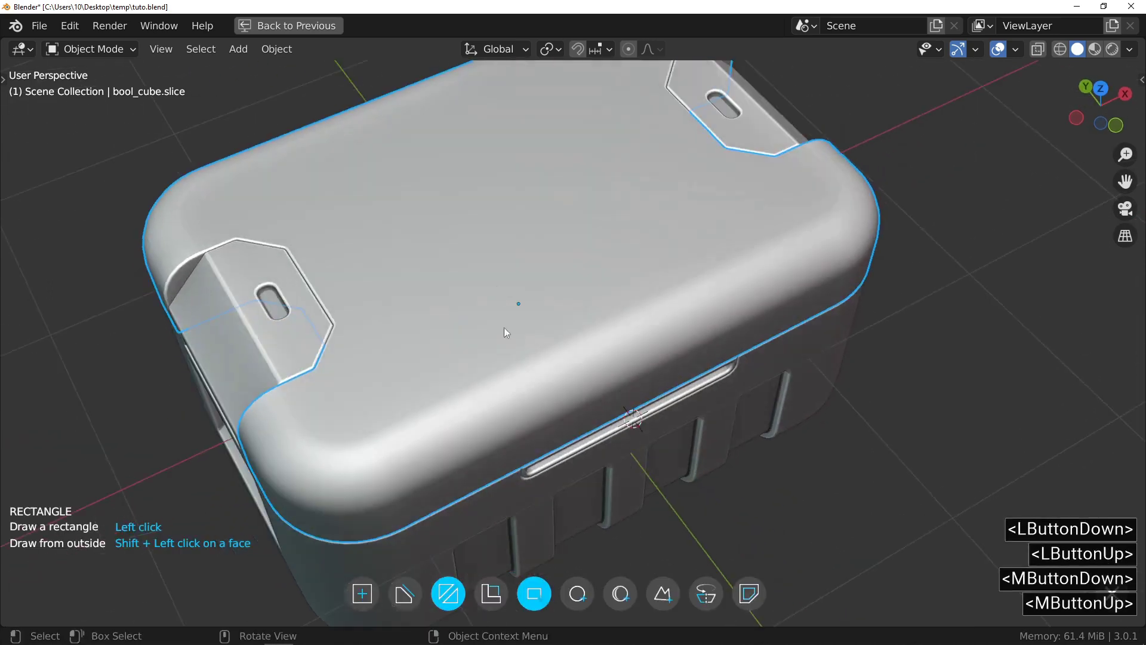
right_click(547, 300)
Draw a rectangle centred on the midpoint of the plane's long edge above the side slot and slice it about 0.367 deep.
click(635, 356)
key(shift)
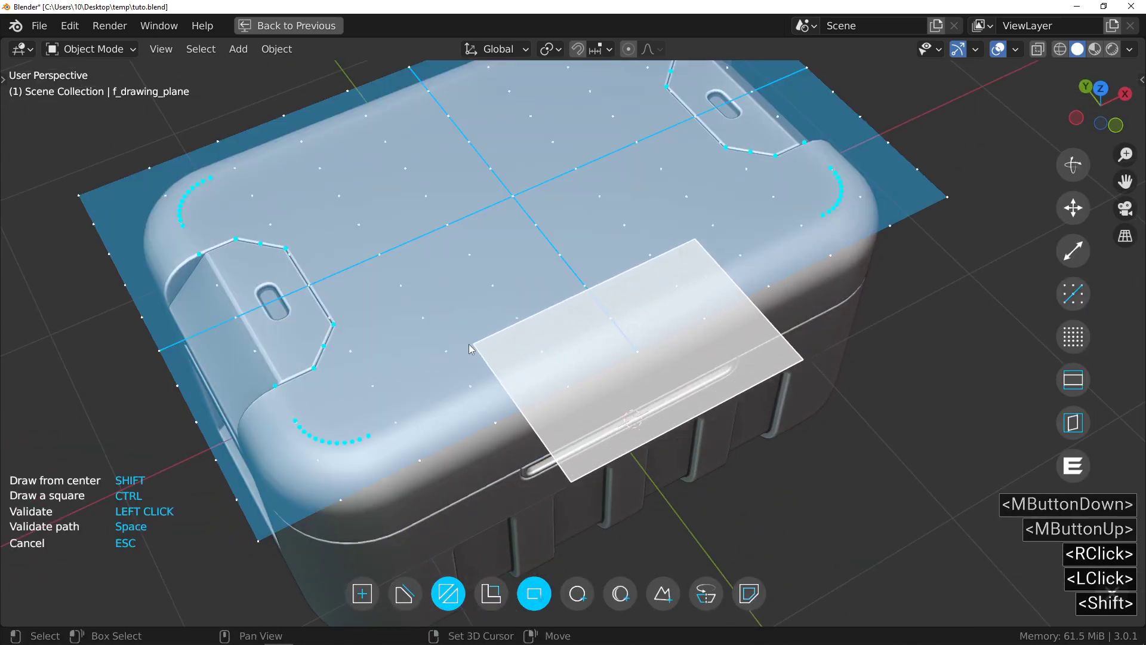
shift+click(445, 353)
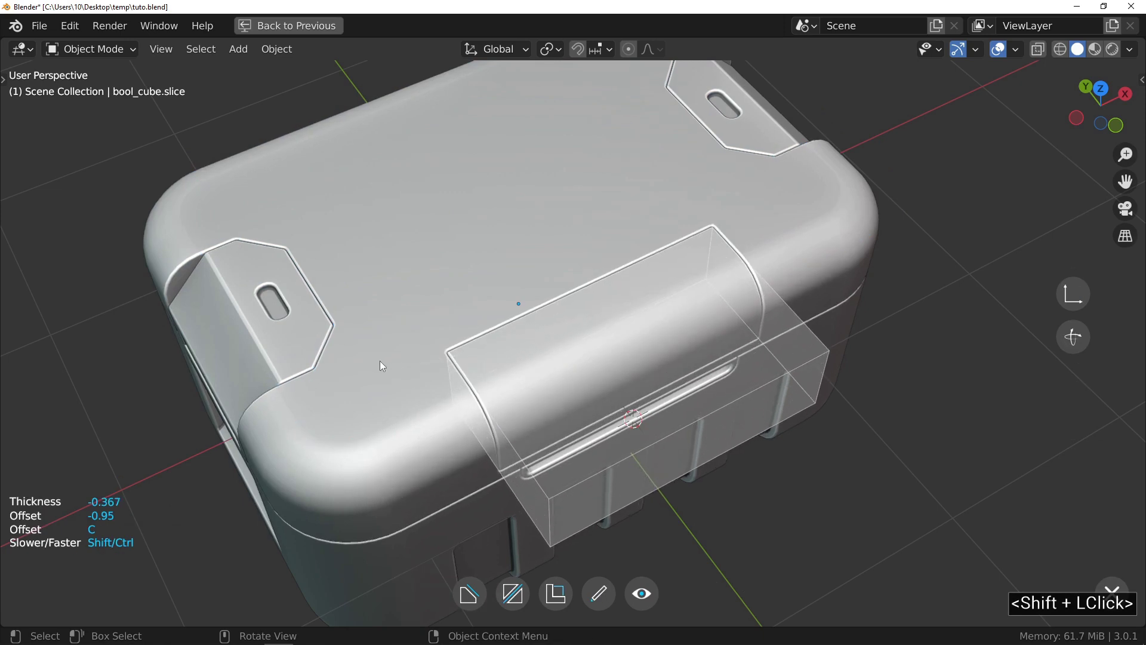
drag(380, 360, 507, 360)
Move the new box slice cutter about -0.046 m along the global Y axis.
middle_drag(506, 360, 600, 316)
ctrl+middle_drag(601, 316, 629, 300)
key(g)
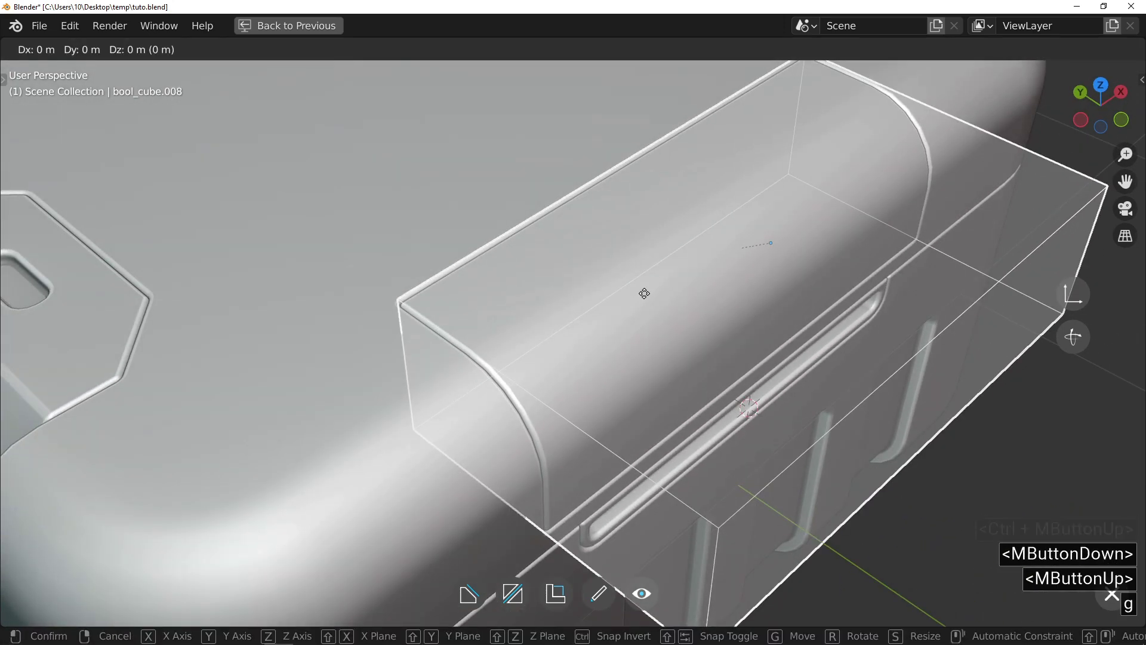
key(y)
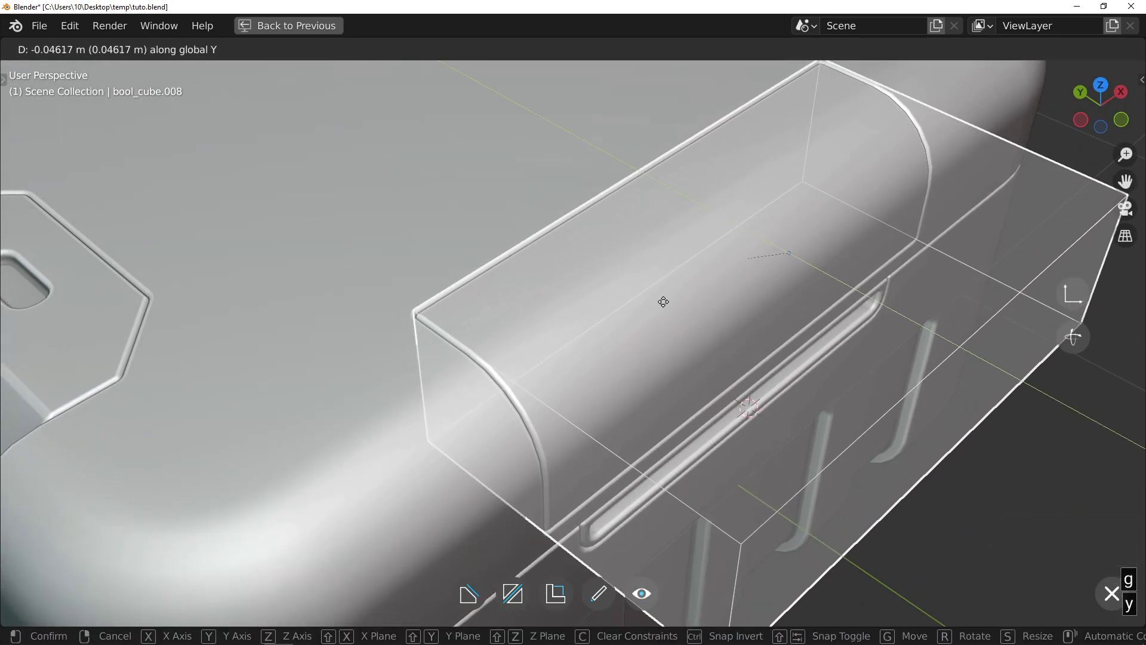
click(664, 303)
click(647, 317)
mouse_move(646, 317)
ctrl+middle_down()
mouse_move(603, 371)
mouse_move(636, 333)
ctrl+middle_up()
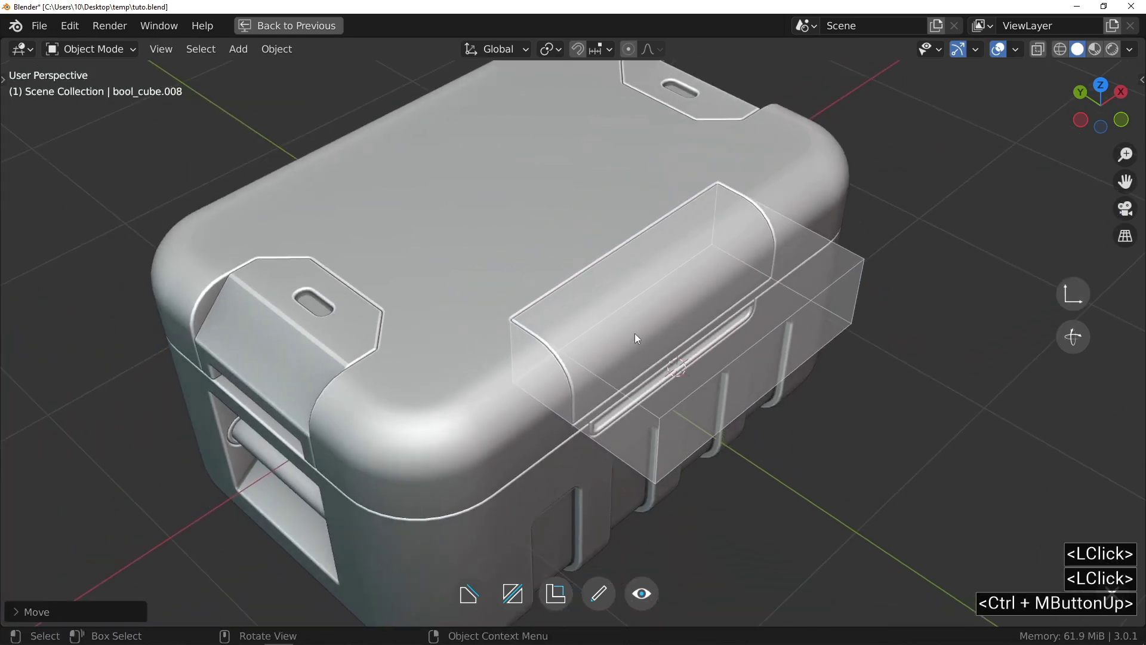
Mirror the box slice across the Y axis to the lid's opposite long side, validate it and finish editing.
drag(636, 333, 594, 403)
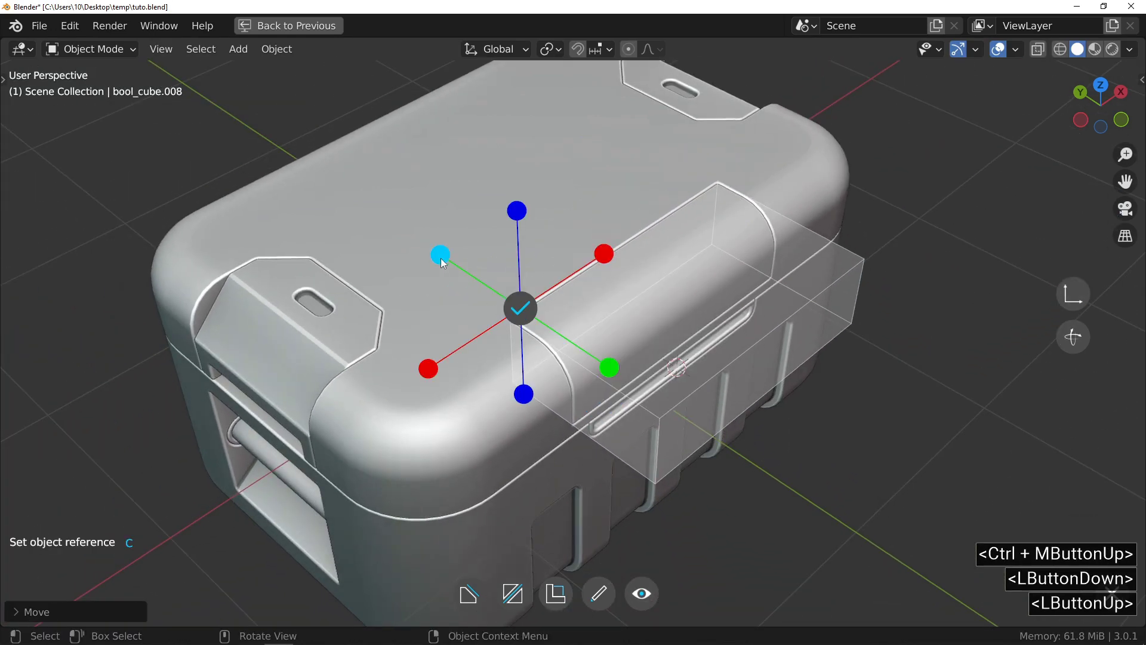
click(441, 256)
click(521, 309)
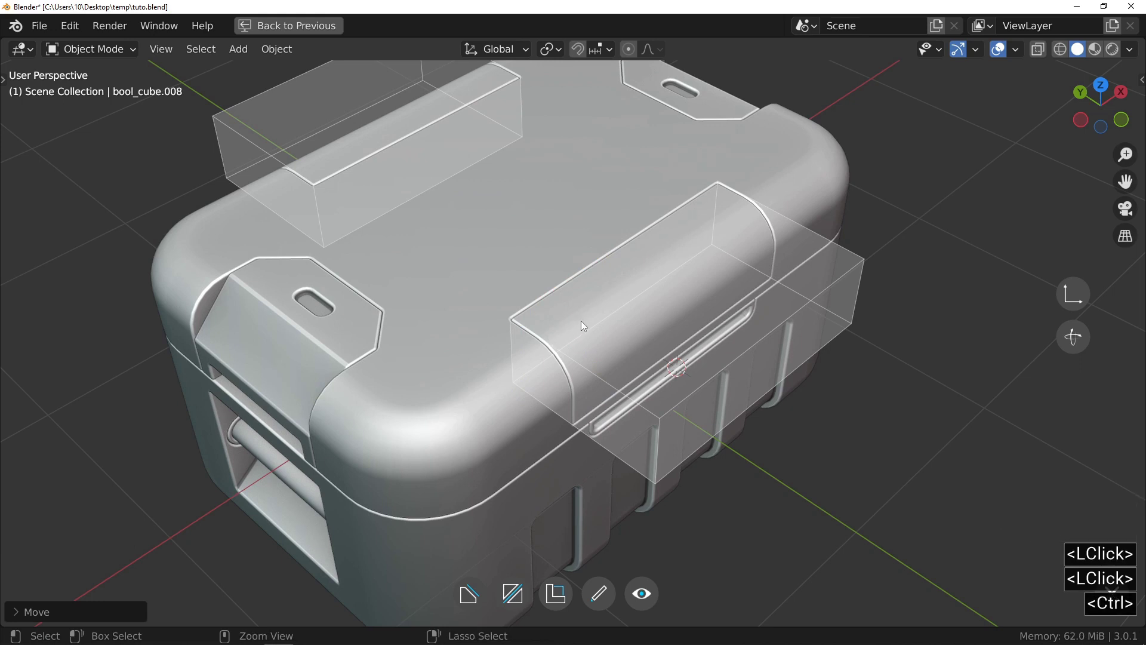
ctrl+middle_drag(614, 324, 637, 287)
drag(609, 313, 735, 312)
Edit the new long-side panel's large rounded outer bevel in Fluent, change it to a straight chamfer and finish editing.
click(658, 292)
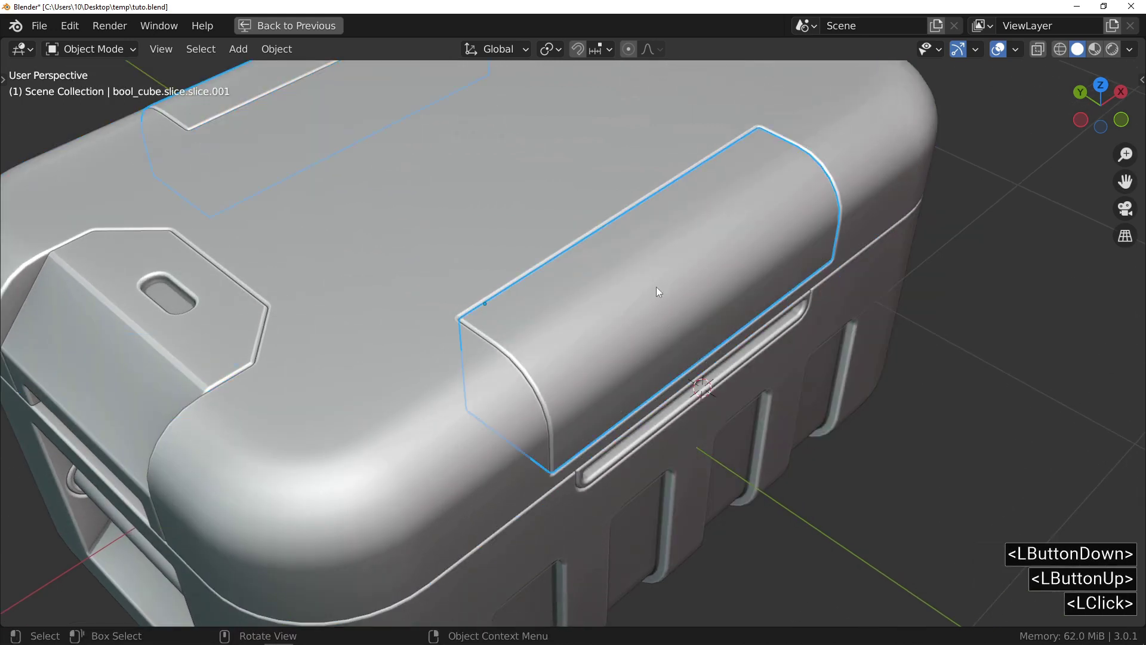
key(f)
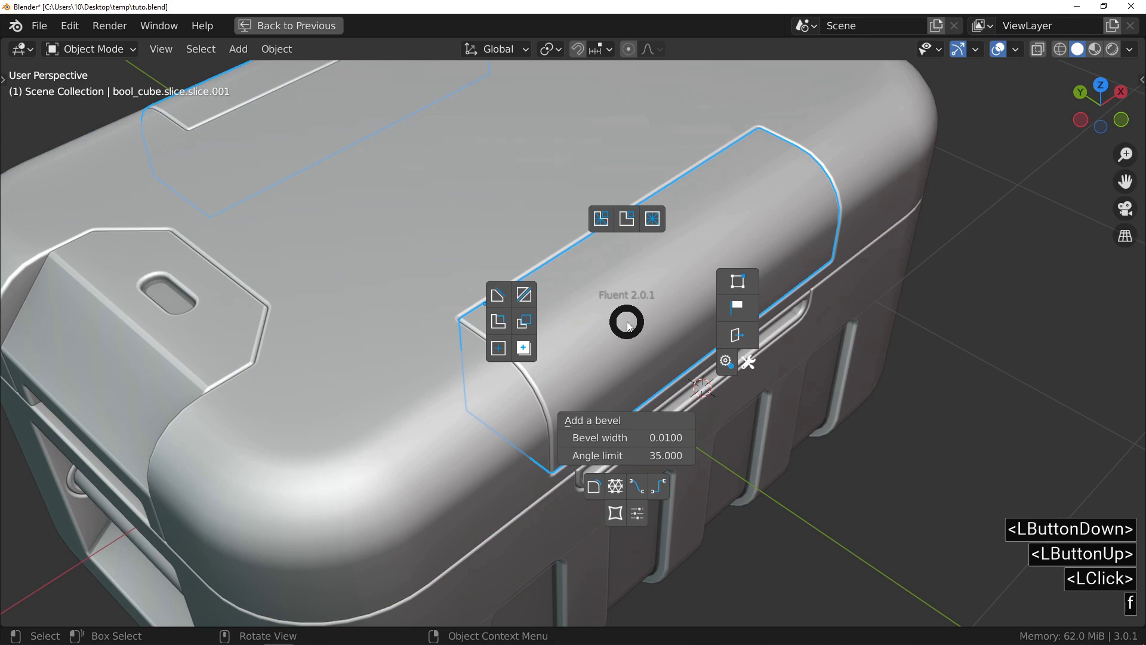
click(738, 284)
drag(616, 325, 687, 241)
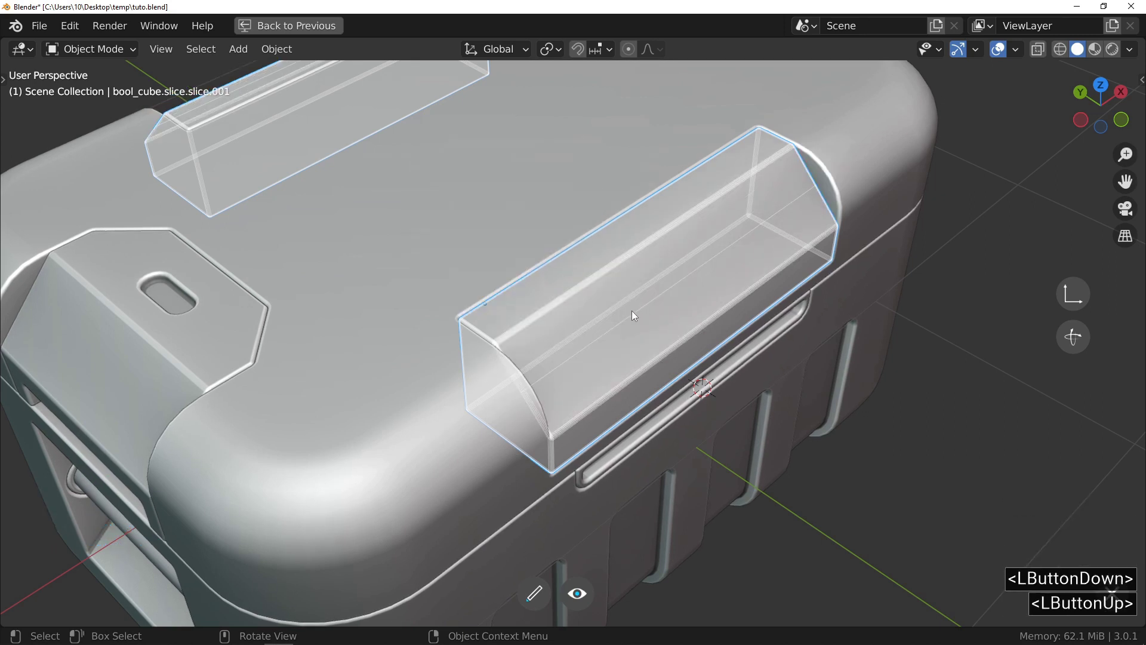
drag(632, 311, 754, 316)
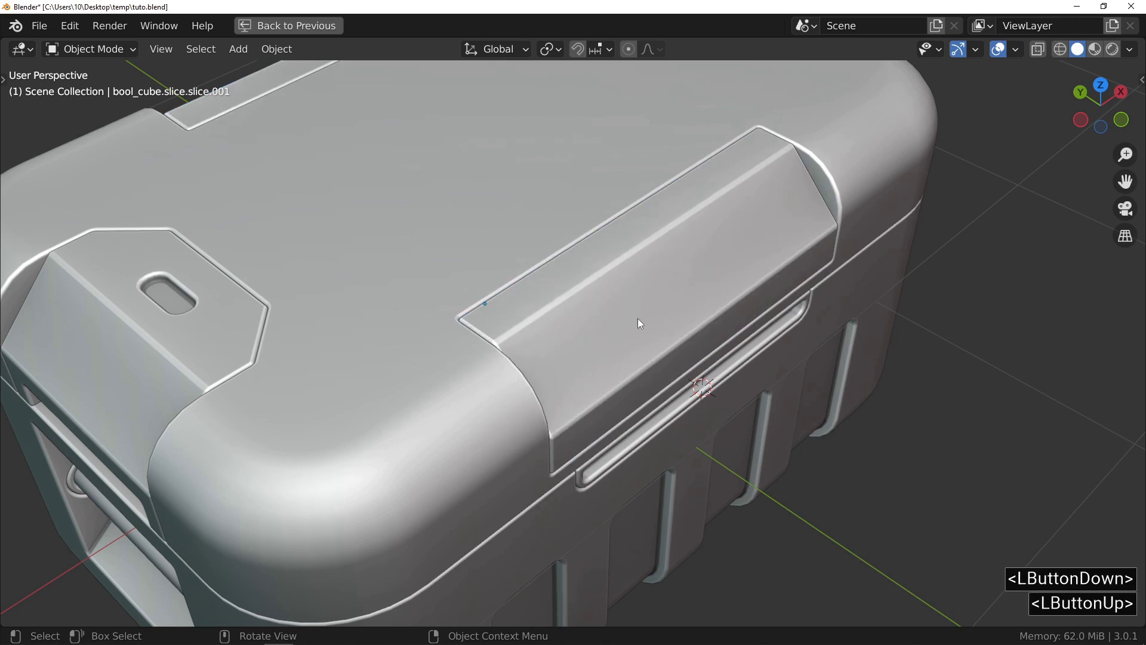
click(636, 320)
Slice a rectangle about 0.17 deep into one half of the panel's sloped face, centred on a grid point of the midline.
ctrl+middle_drag(655, 286, 547, 305)
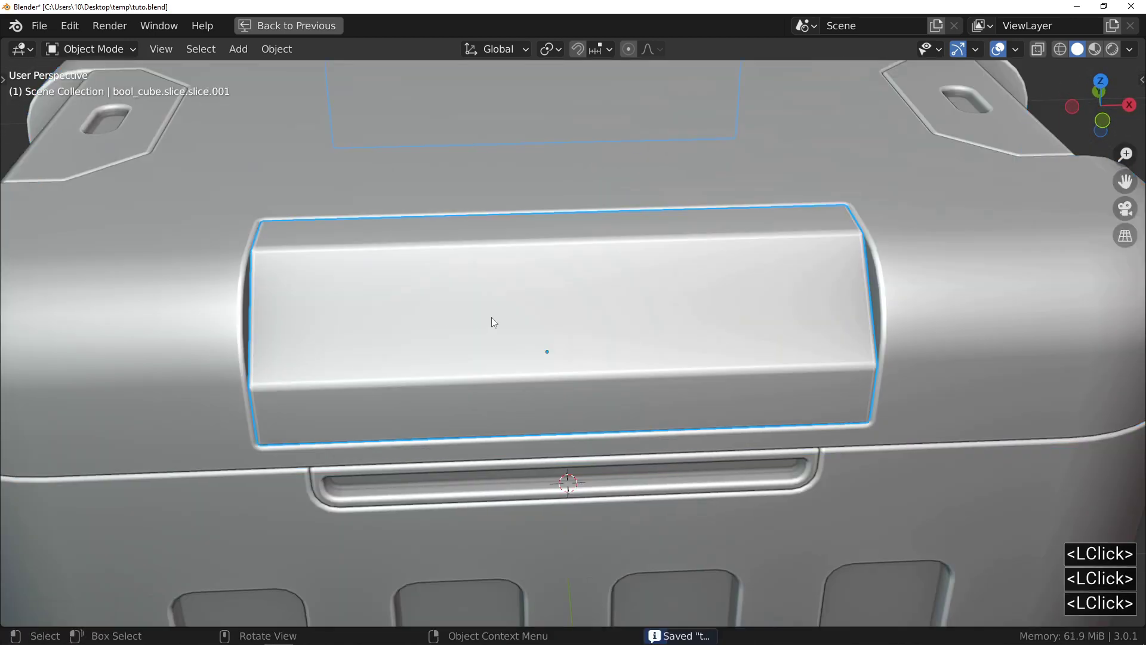
key(f)
click(391, 290)
right_click(475, 313)
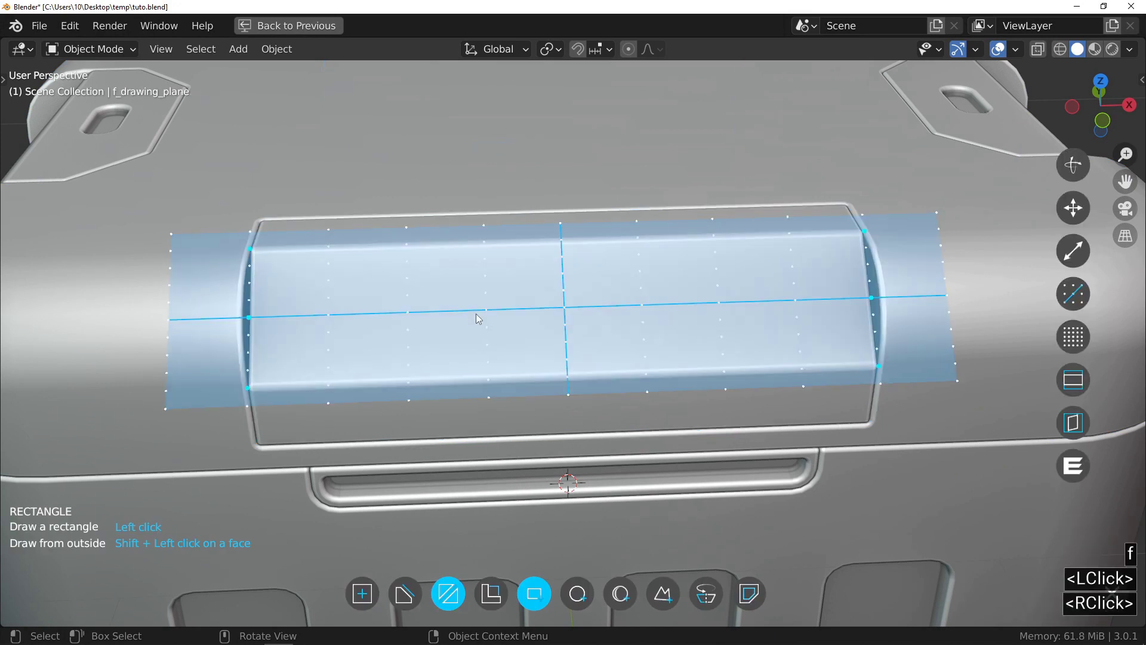
click(409, 313)
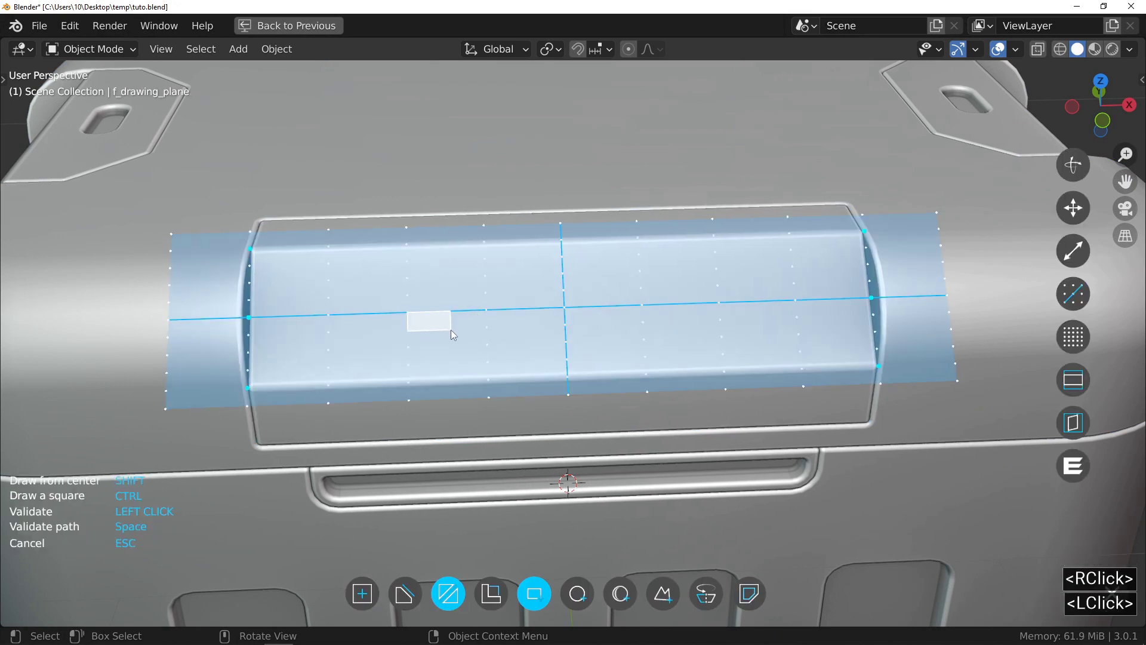
shift+click(544, 356)
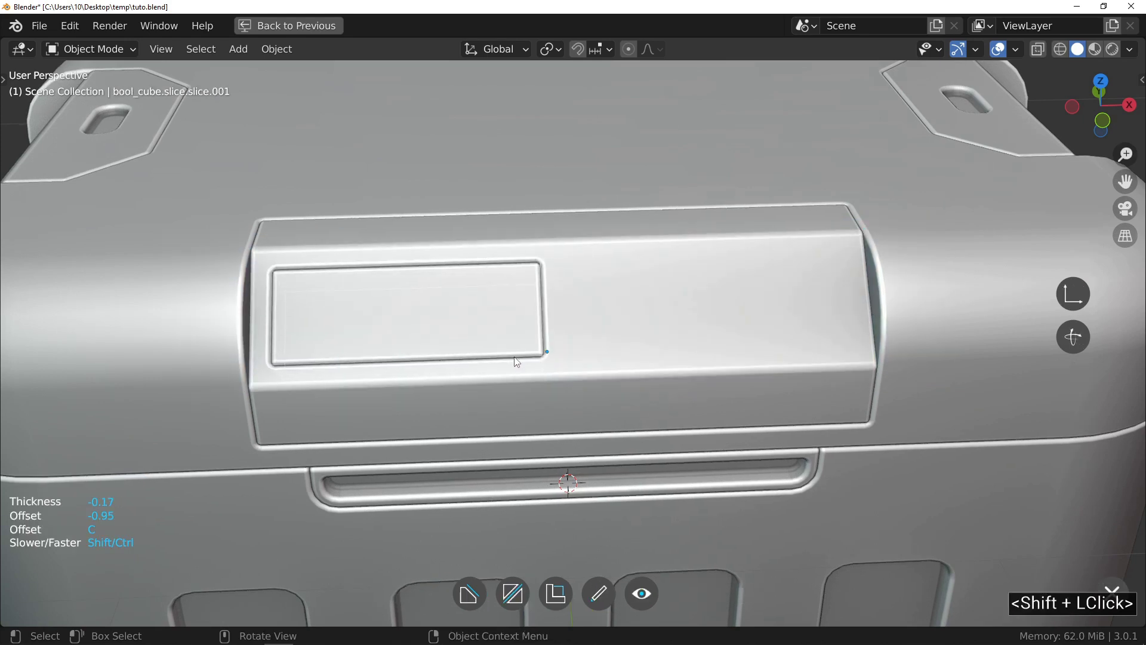
drag(525, 357, 598, 320)
Select the sliced rectangle together with its surrounding panel and set their Fluent bevel width to 0.0050.
ctrl+middle_drag(478, 321, 512, 300)
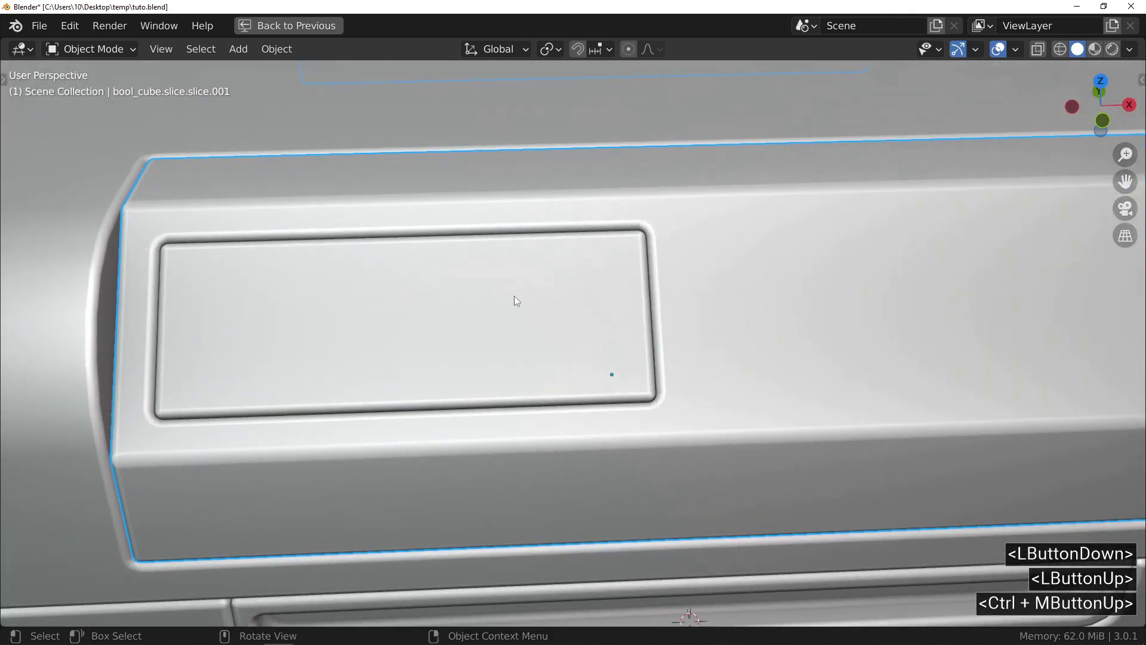
click(438, 289)
key(shift)
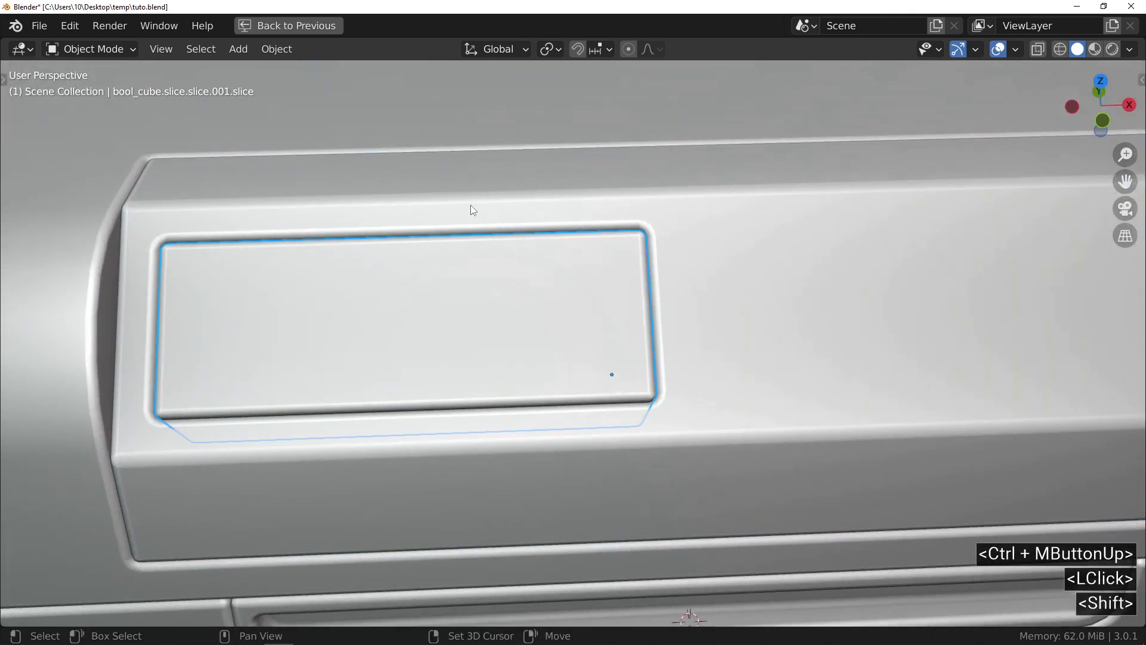
shift+click(471, 209)
key(f)
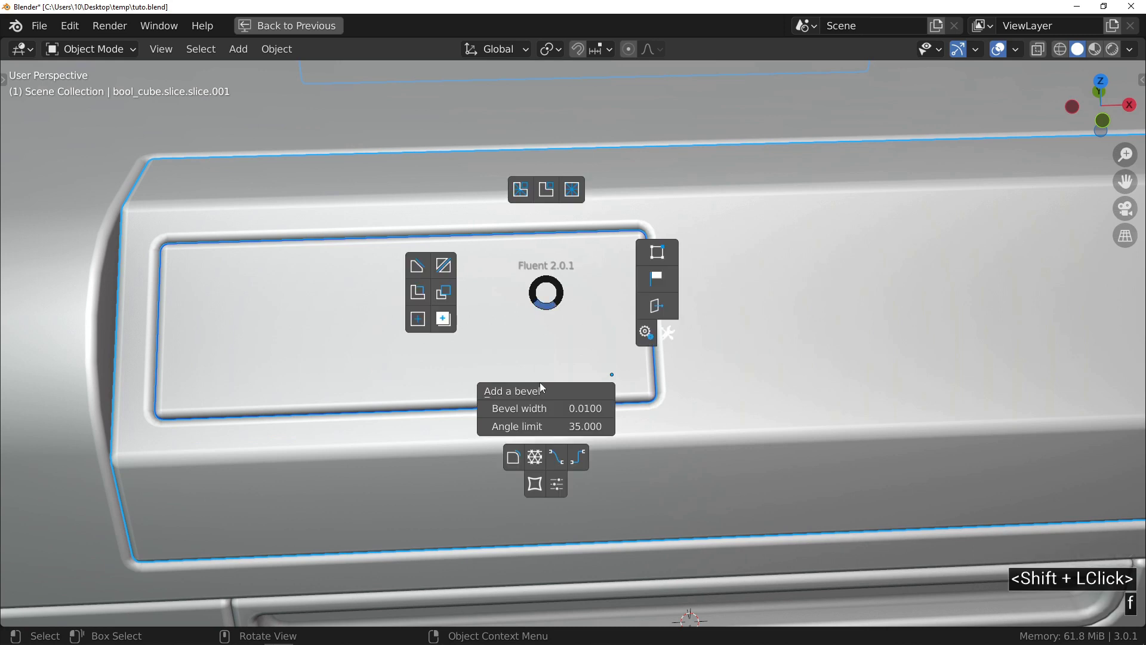
shift+drag(540, 408, 493, 408)
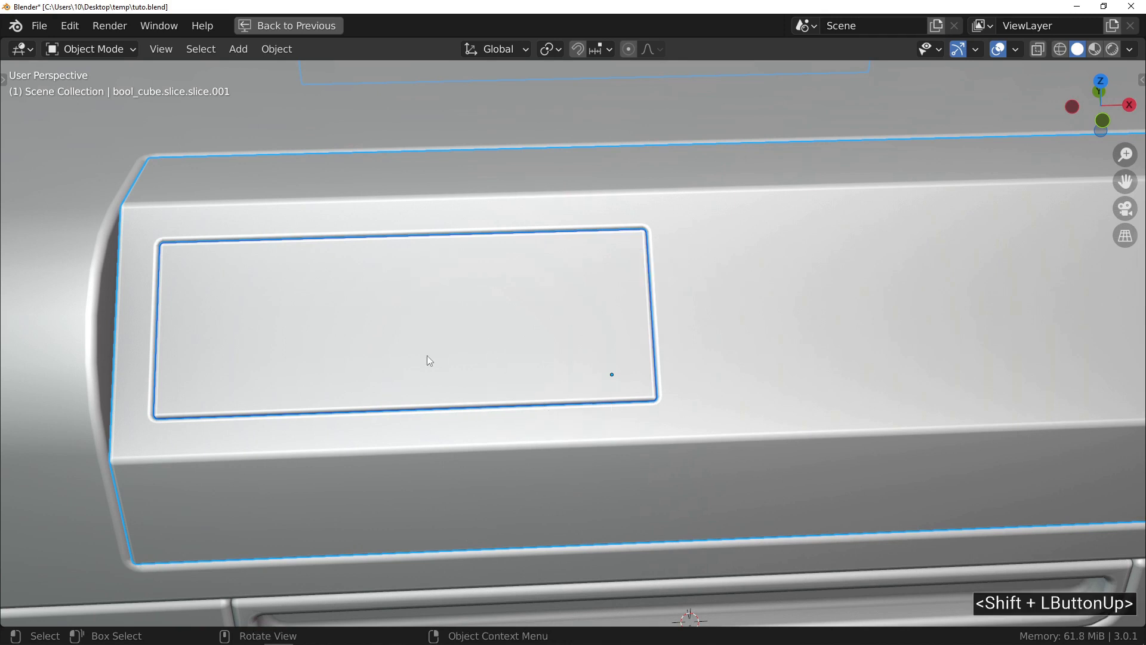
Select the long-side panel alone, start a Fluent cut and place the drawing plane on its sloped face.
ctrl+middle_drag(135, 292, 167, 335)
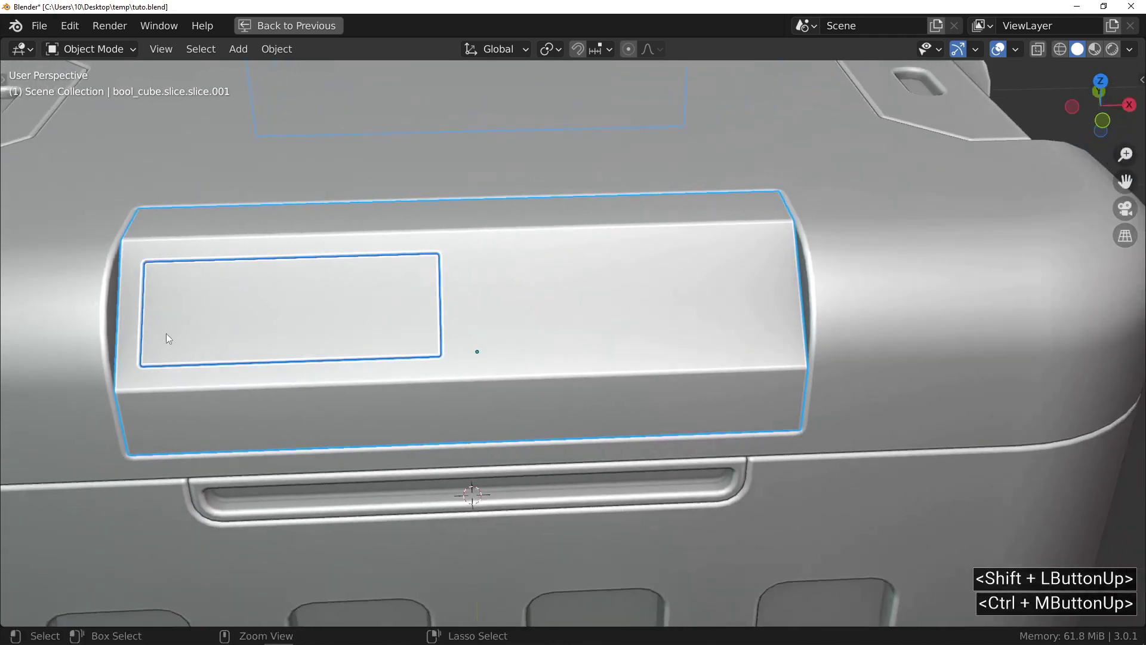
ctrl+middle_drag(595, 297, 621, 259)
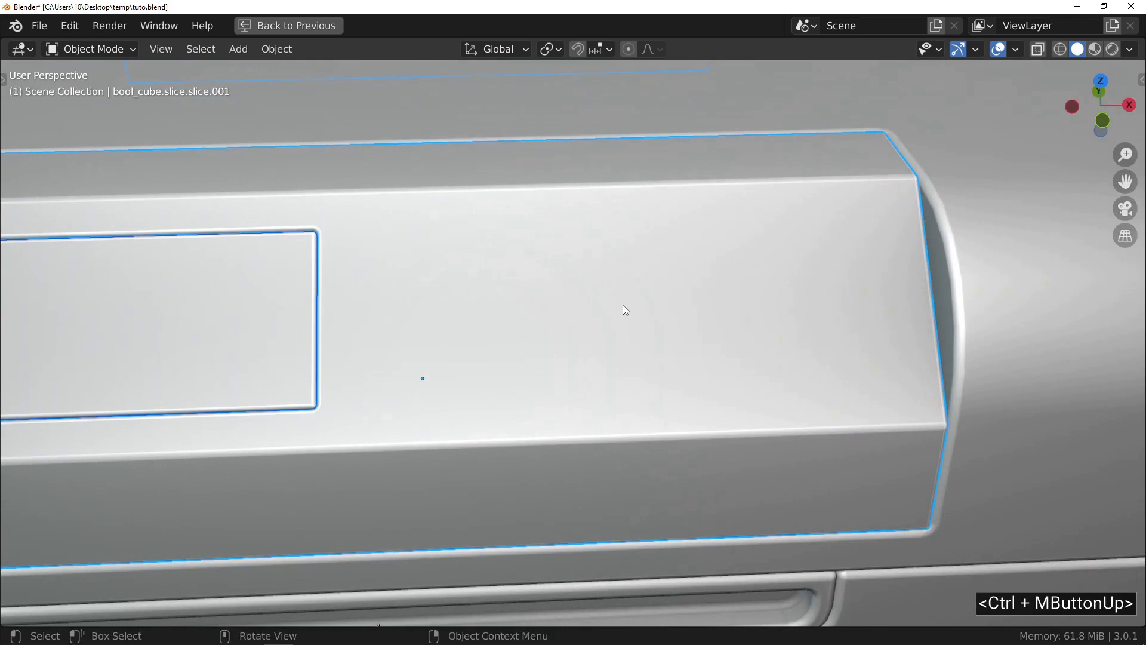
click(635, 279)
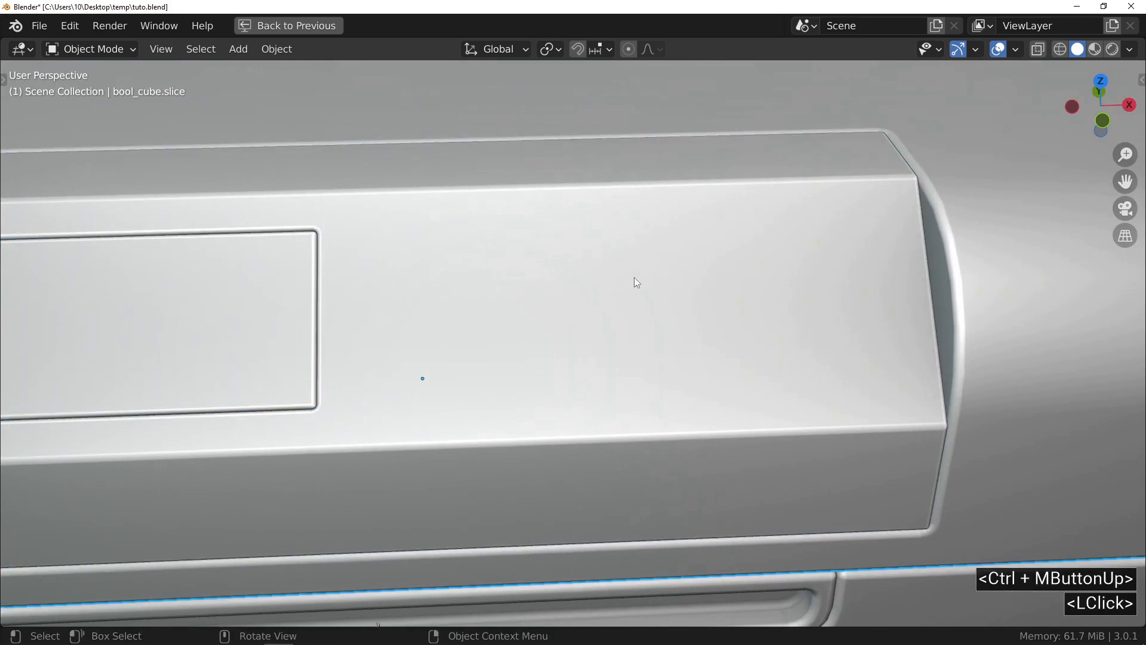
click(634, 278)
click(623, 308)
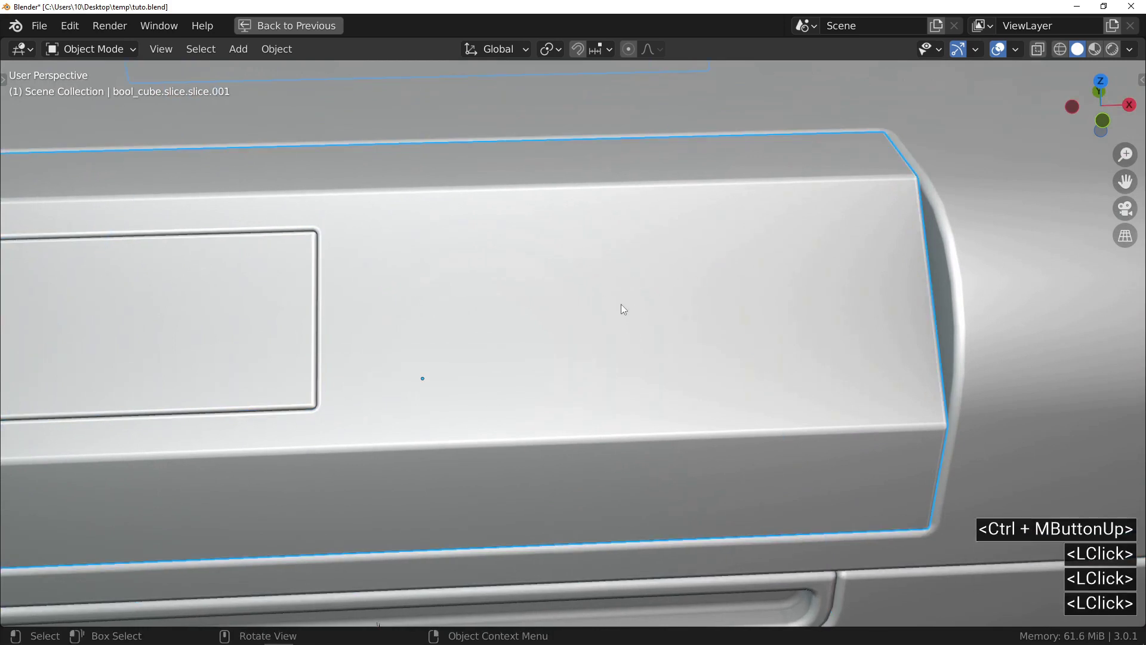
key(f)
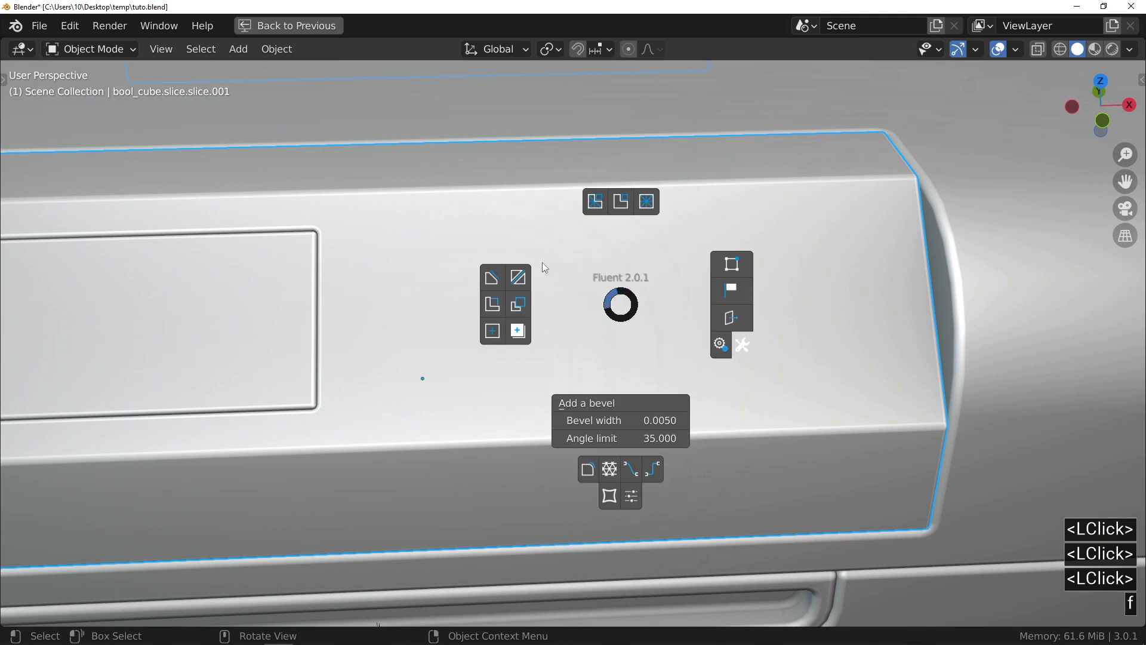
click(492, 278)
right_click(554, 332)
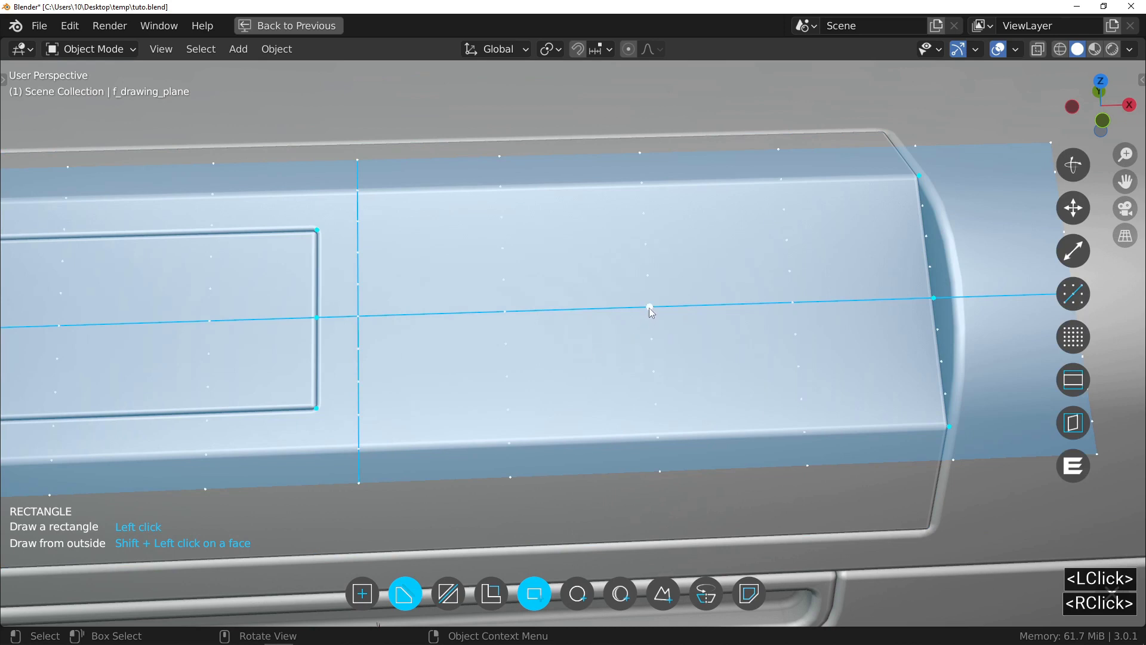
Draw a small square centred on the midline grid point in the empty half of the sloped face and cut it in.
click(650, 307)
key(shift)
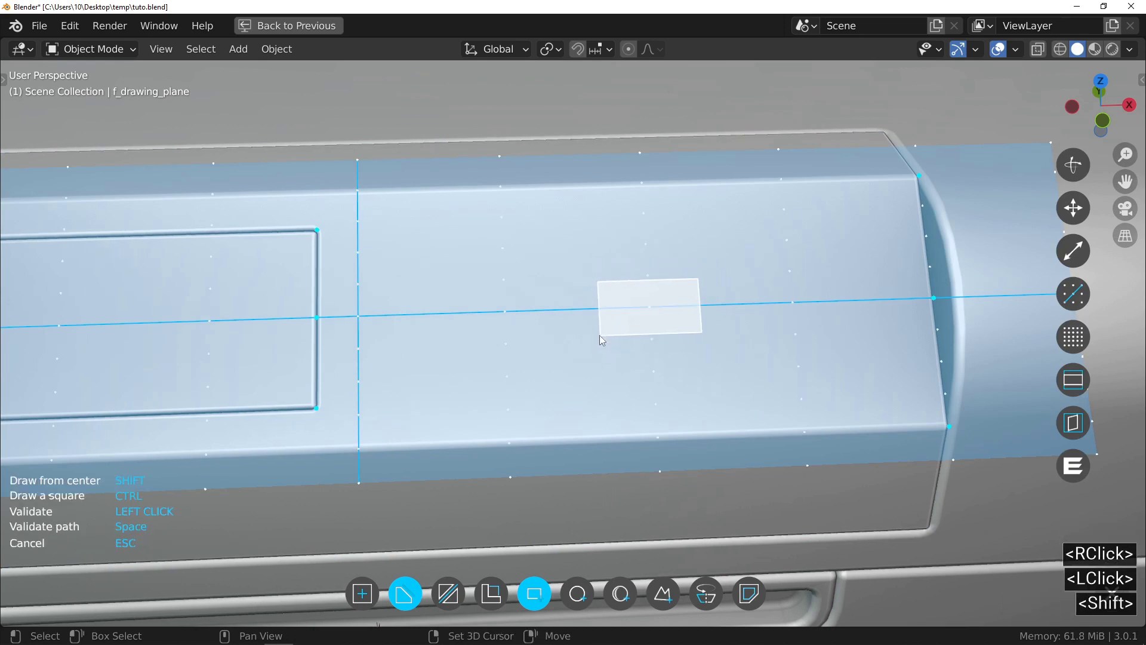
key(shift+ctrl)
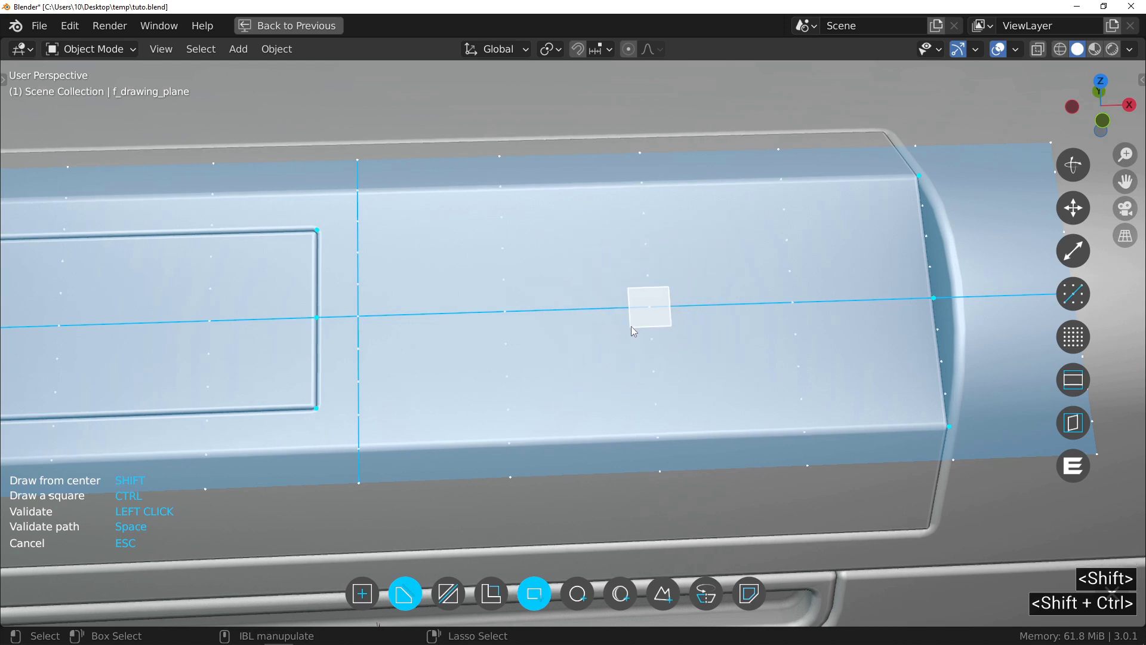
ctrl+shift+click(633, 324)
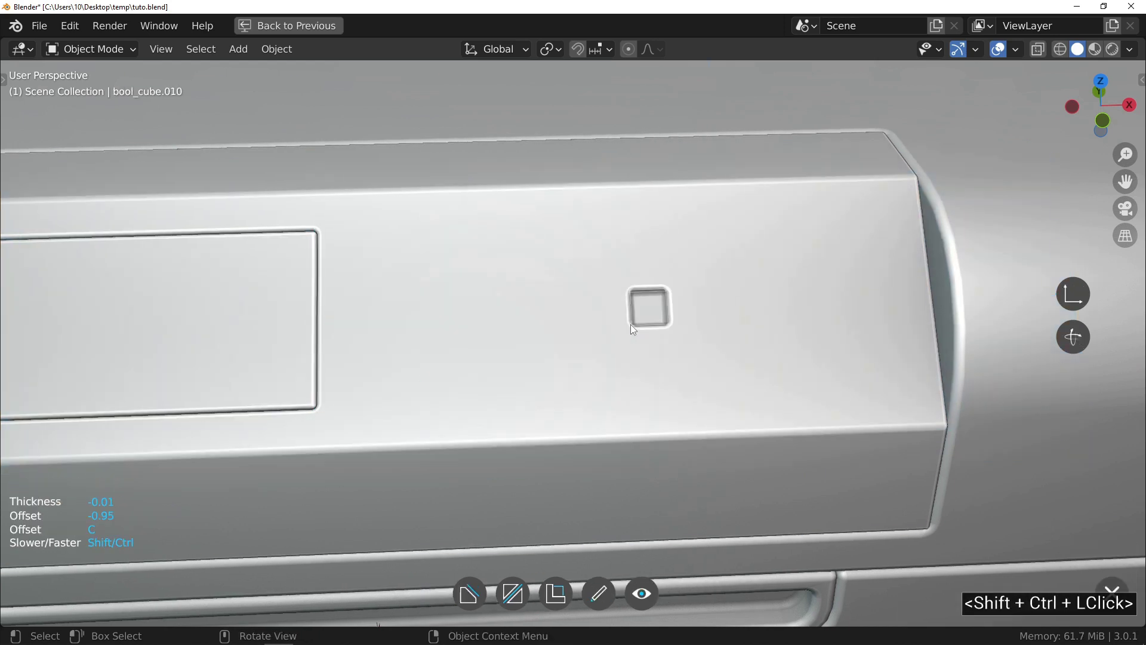
click(628, 324)
drag(632, 327, 773, 332)
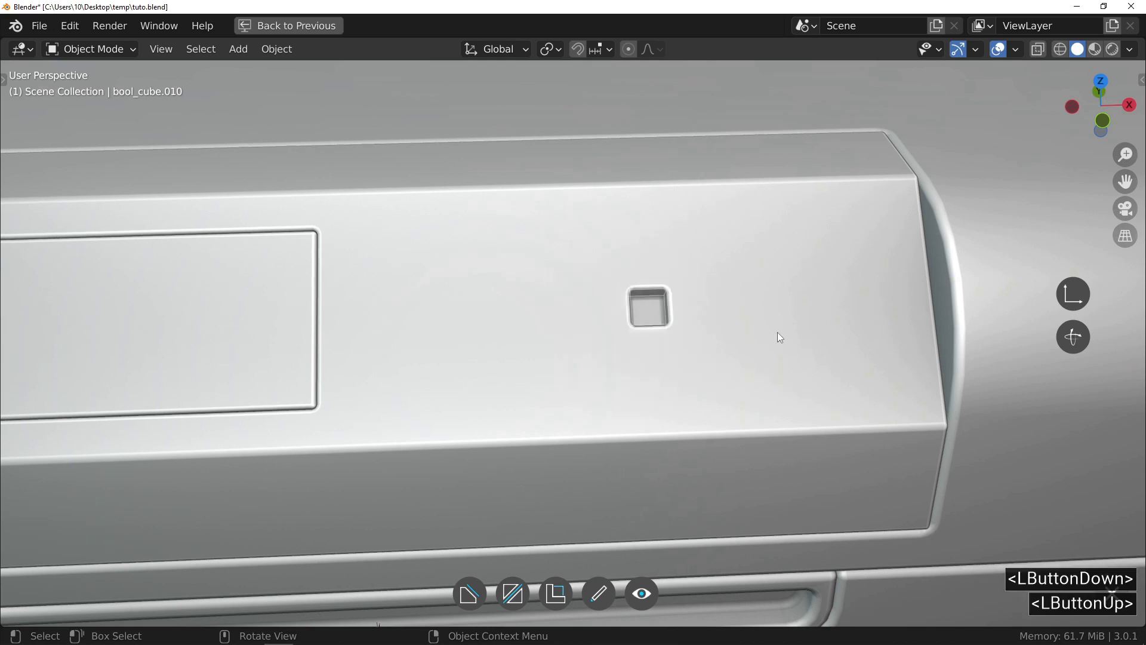
Array the square cut along its X axis with a count of 8 and an offset of about -1.73.
drag(537, 299, 537, 394)
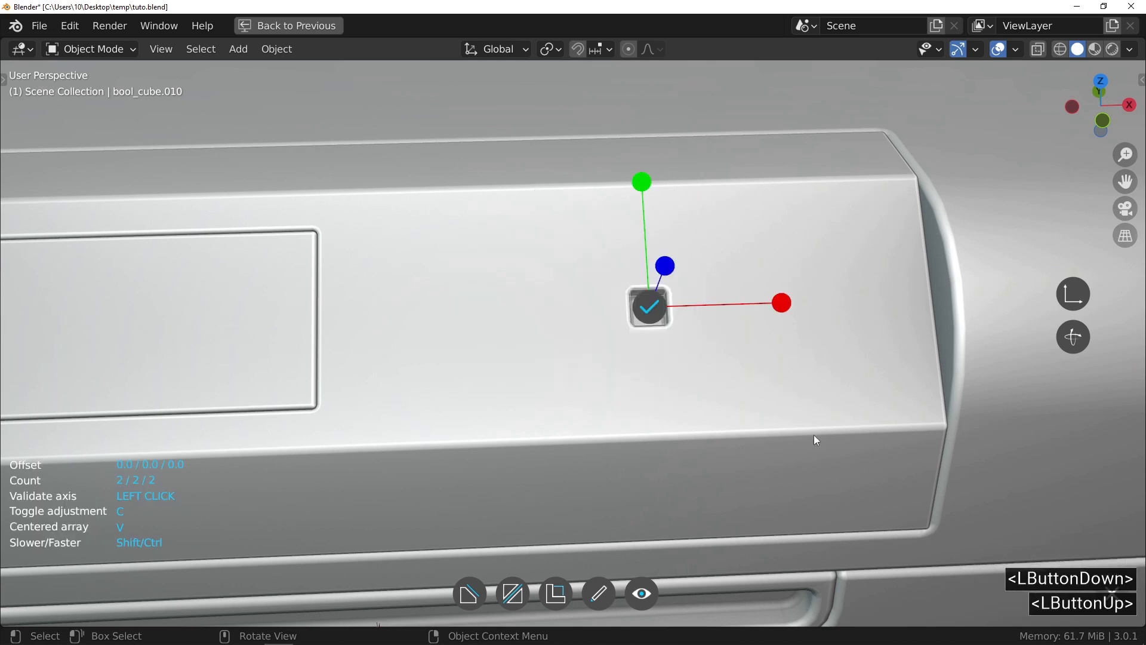
click(783, 303)
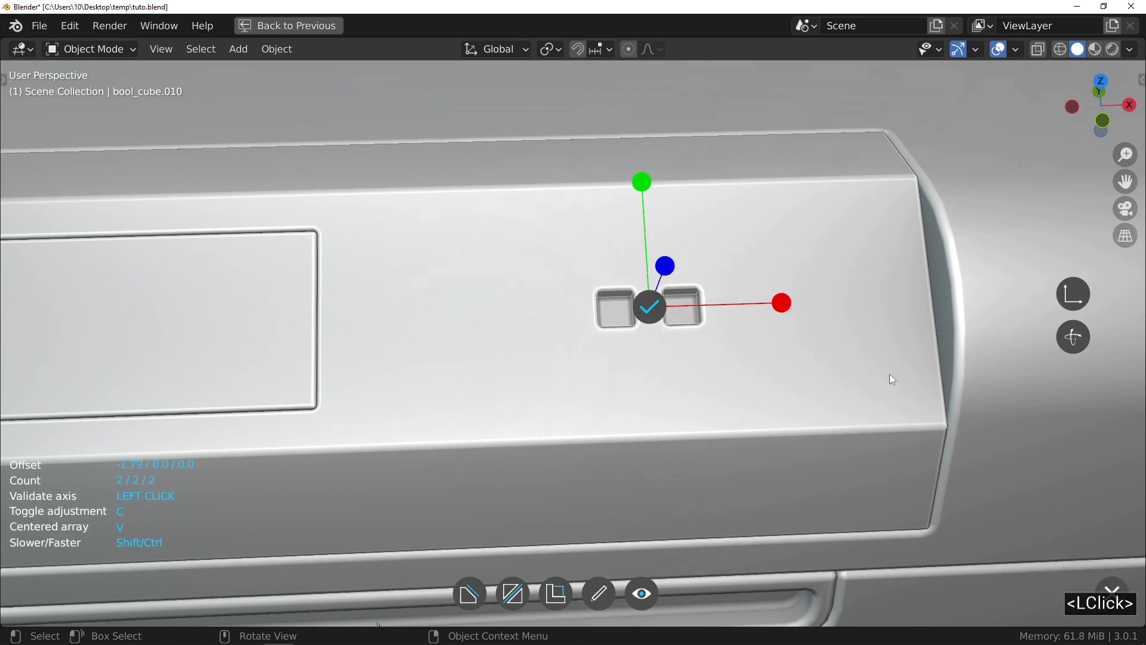
key(c)
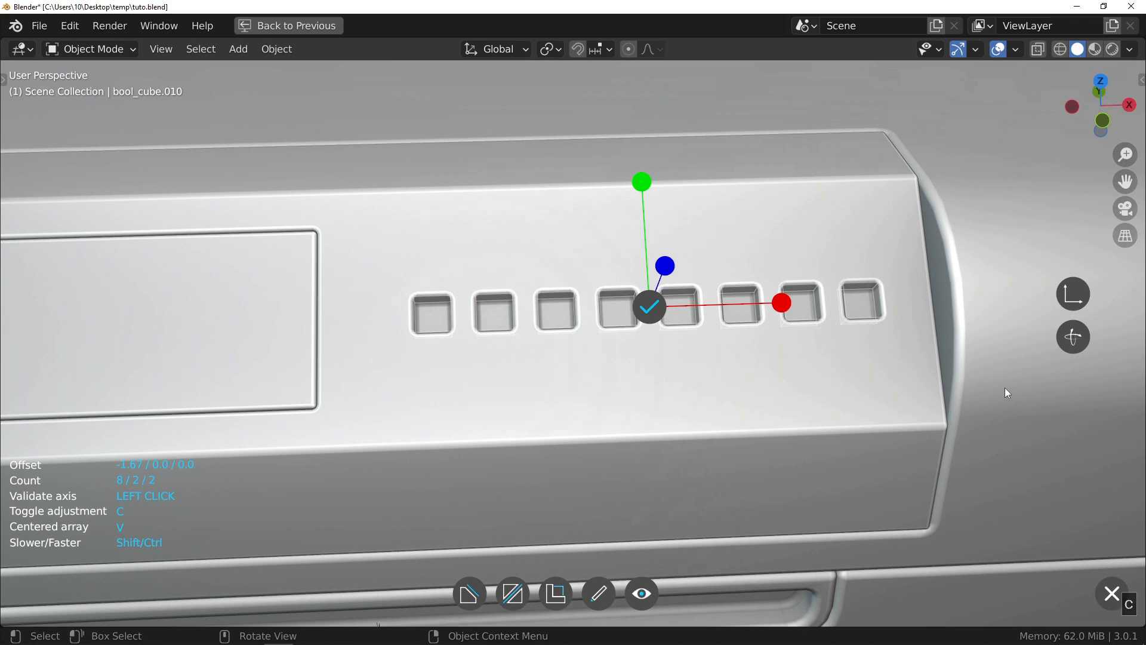
key(c)
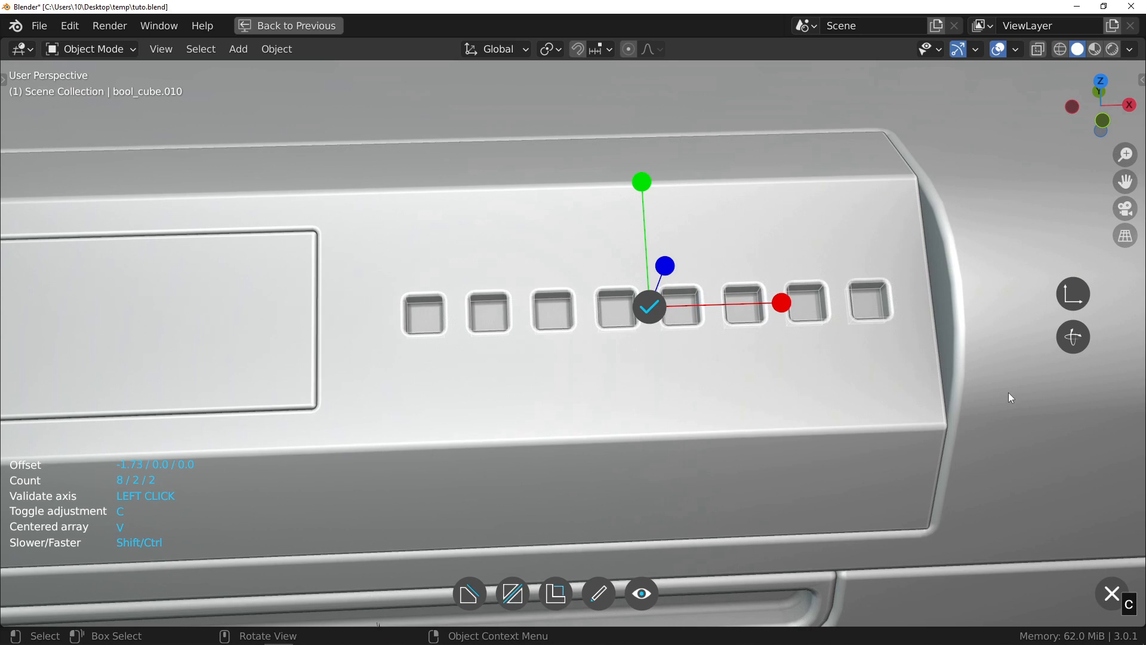
click(1008, 393)
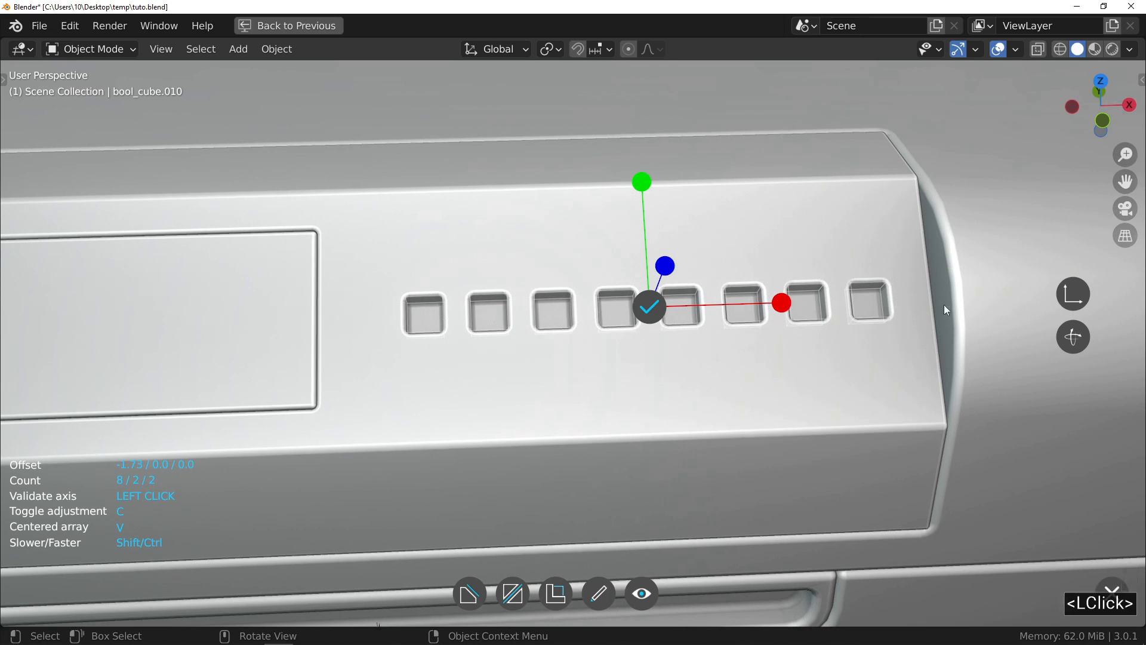
Extend the square cut array along its Y axis with a count of 3 and an offset of about -1.58.
click(643, 189)
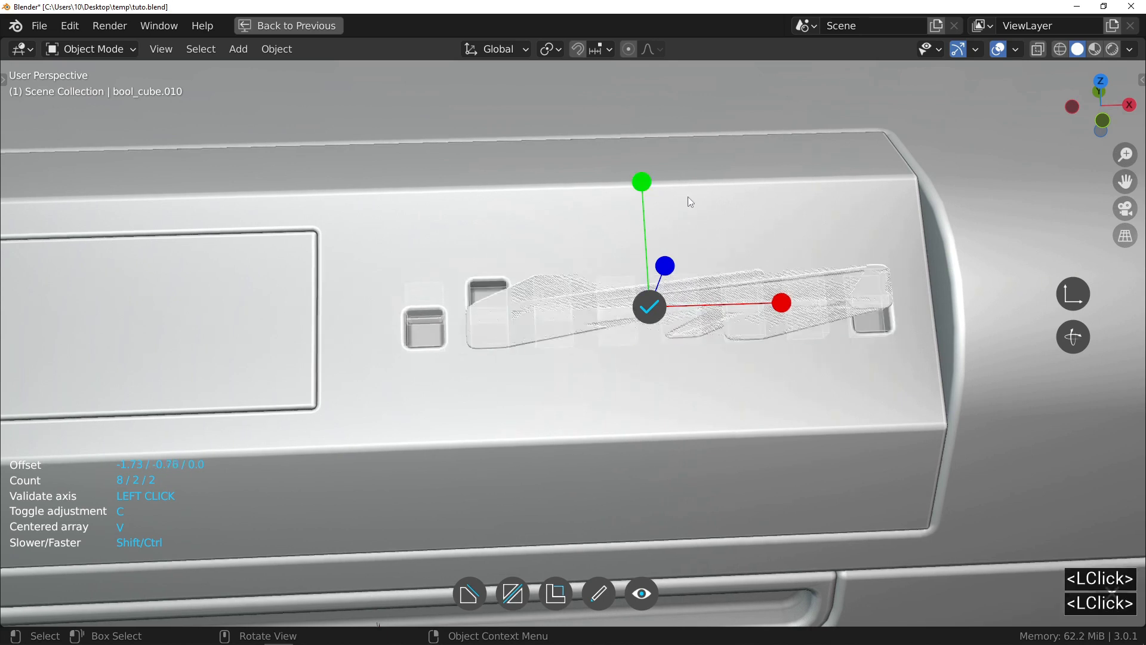
key(c)
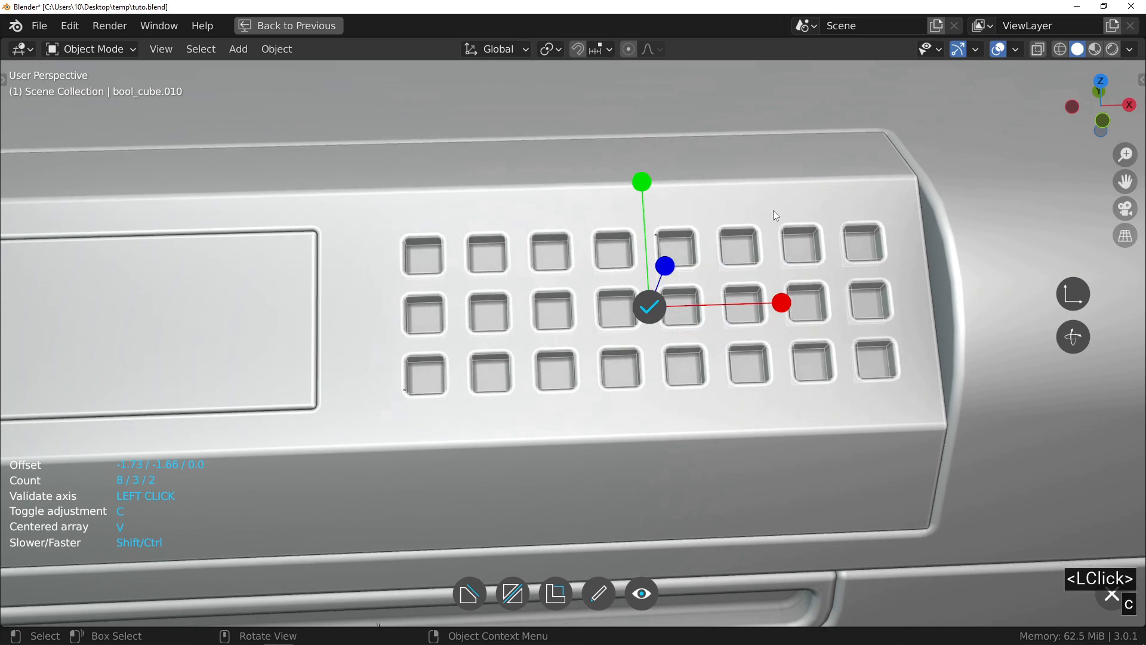
key(c)
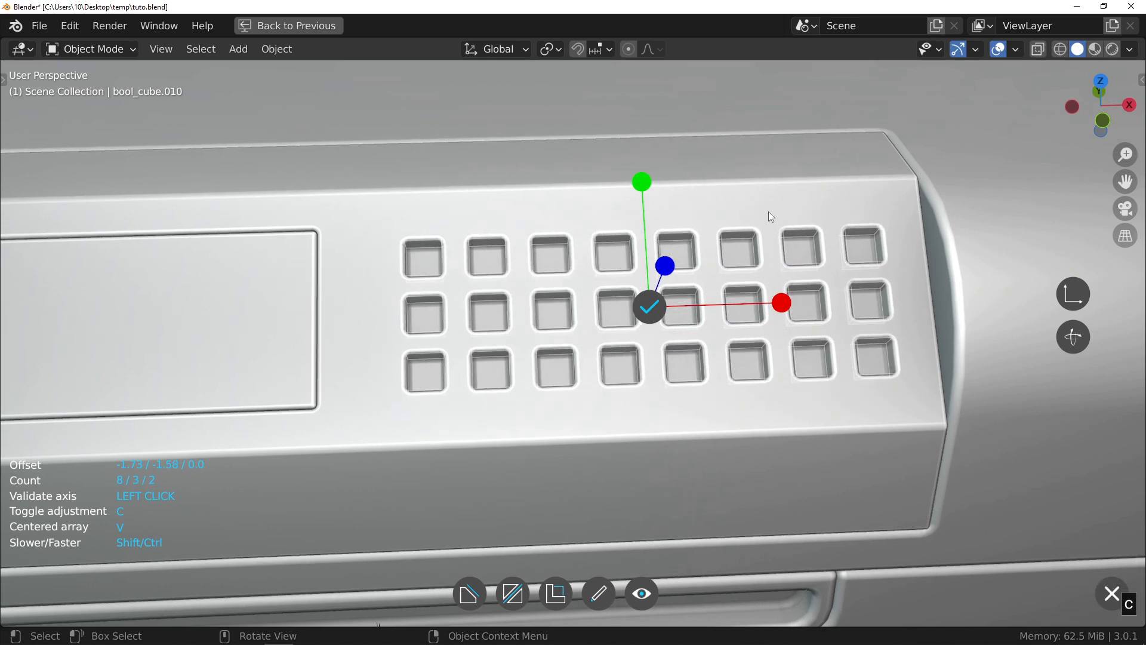
click(768, 211)
Tighten the array spacing to offsets of about -1.48 on X and -1.39 on Y, and accept the array.
ctrl+middle_drag(687, 236, 637, 239)
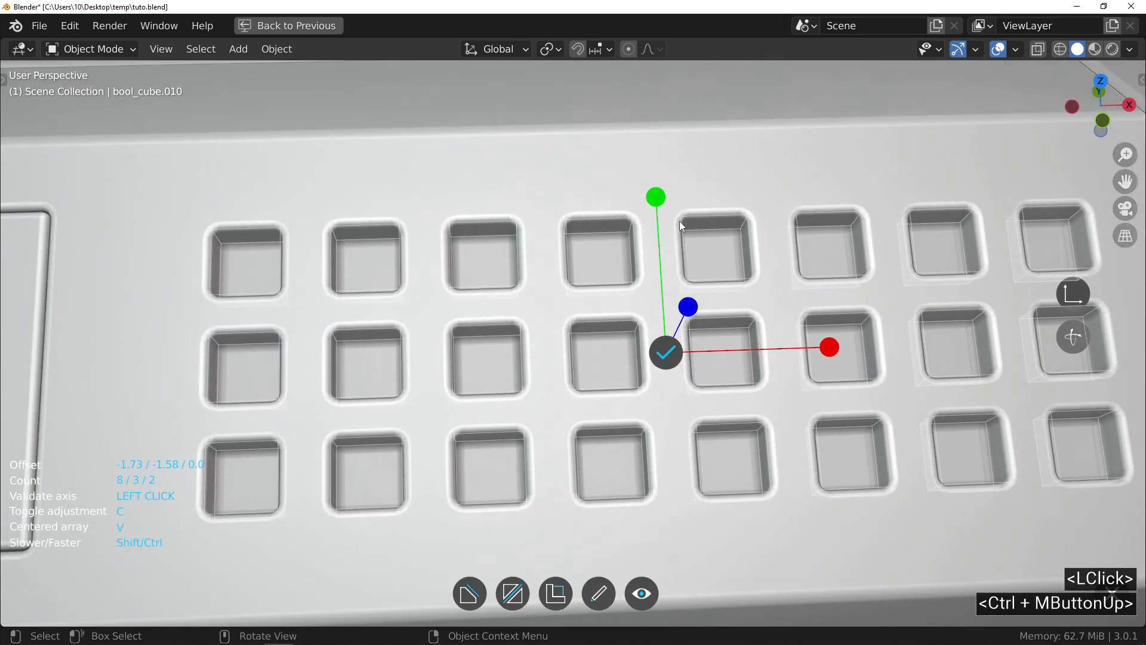
click(655, 199)
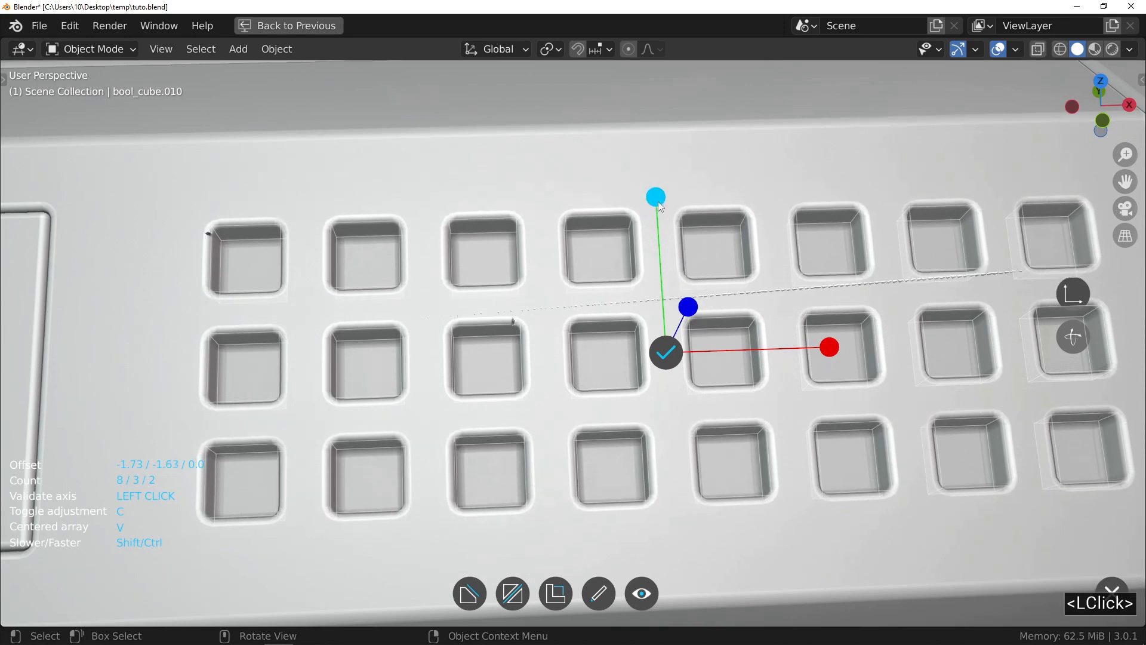
click(645, 212)
click(827, 351)
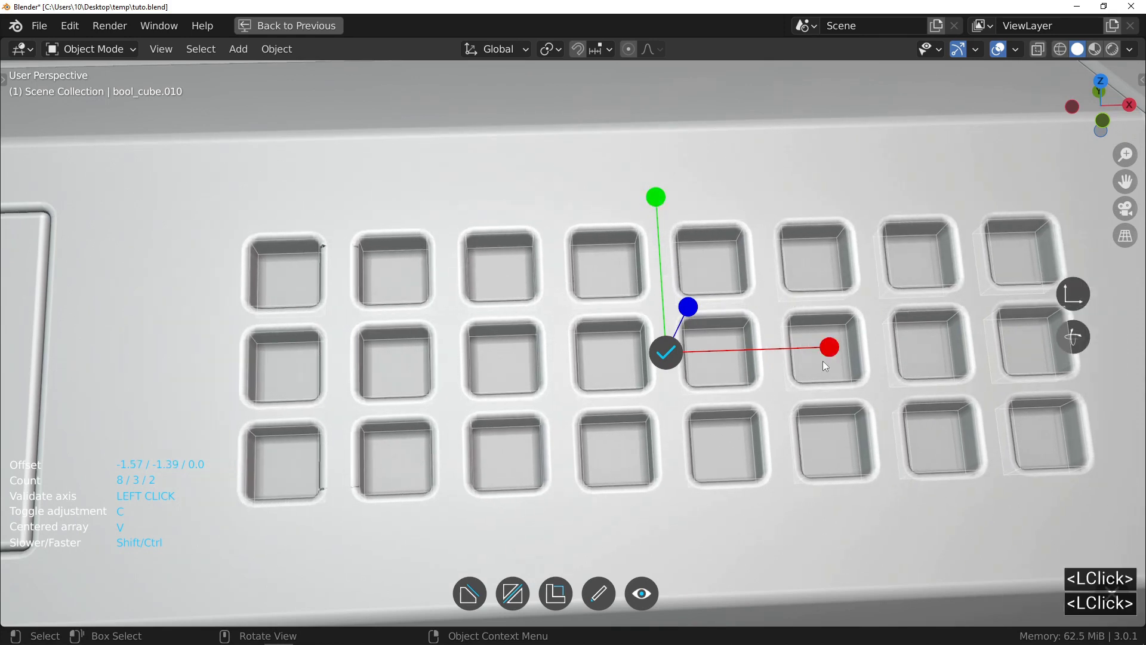
ctrl+middle_drag(724, 396, 682, 372)
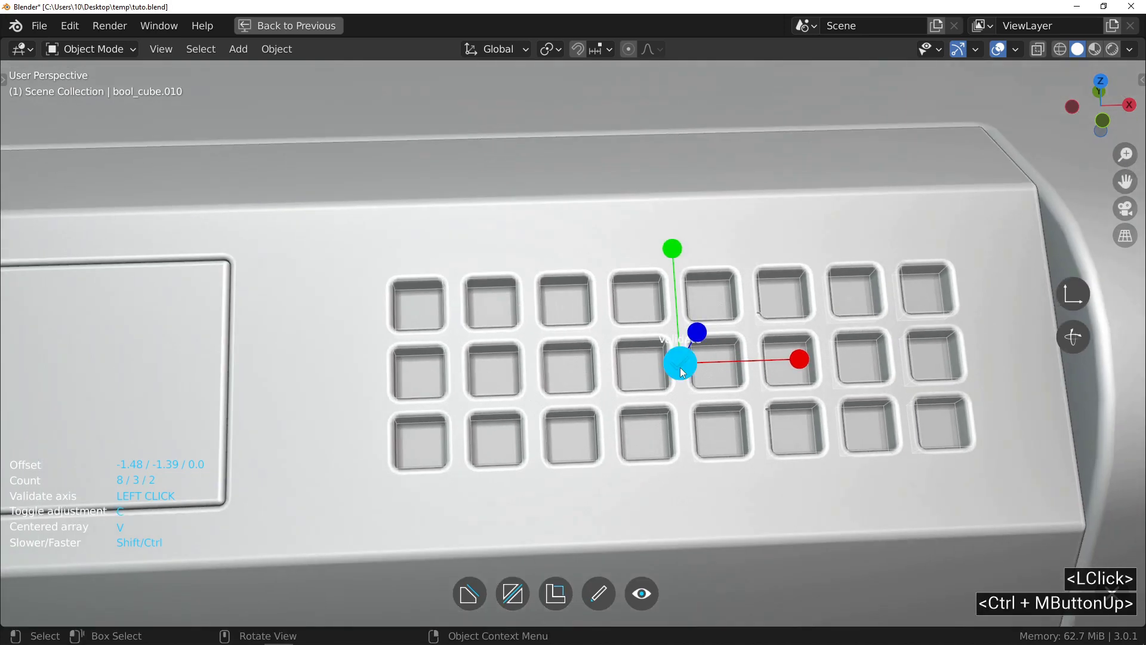
click(680, 367)
Select the long-side panel and show its wireframe to examine the topology around the square cuts.
ctrl+middle_drag(809, 339, 681, 332)
click(758, 360)
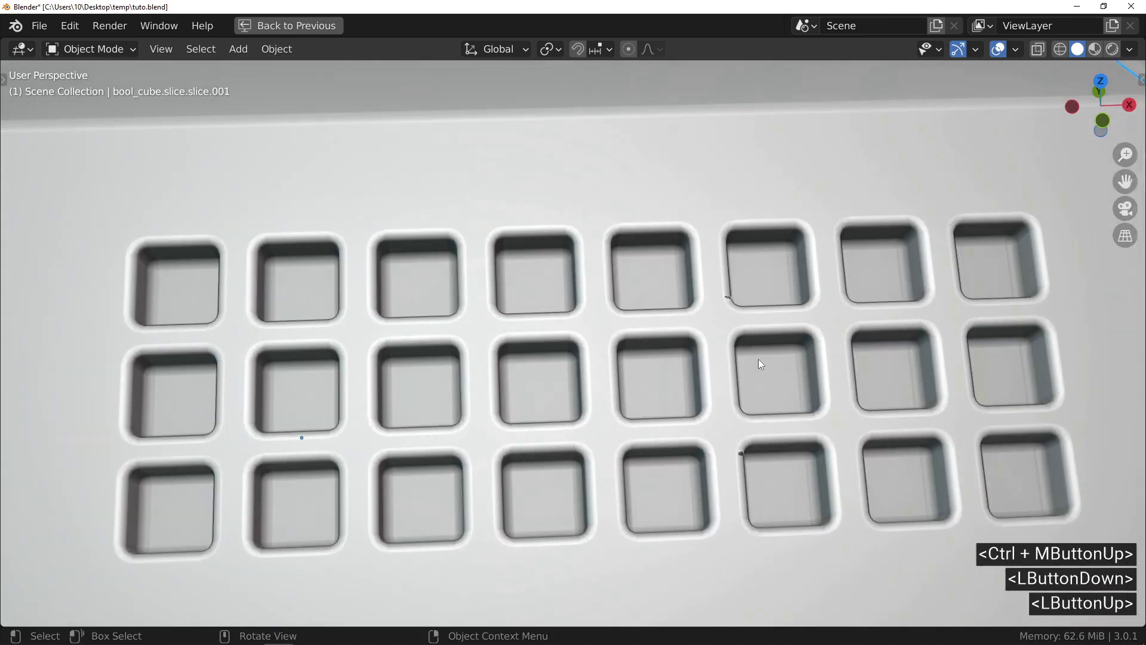
click(646, 336)
scroll(680, 328, down, 3)
click(712, 317)
key(f)
click(732, 289)
ctrl+middle_drag(732, 289, 704, 301)
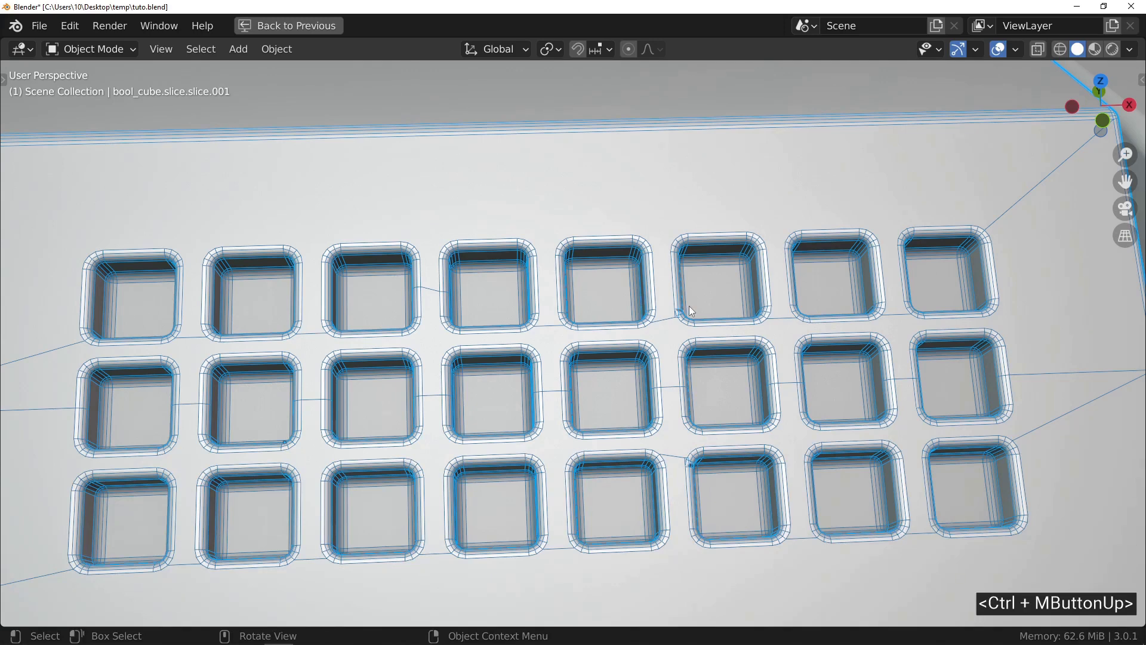
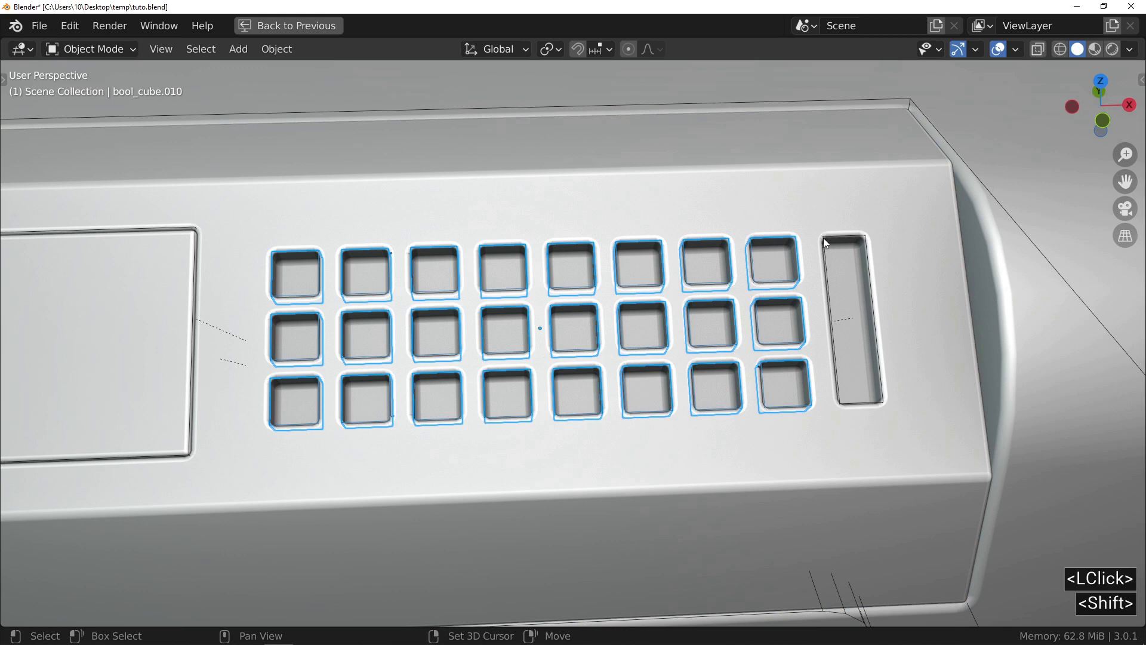
Add the tall slot cutter and the long-side panel to the selected square-array cutter and isolate them in local view.
shift+click(824, 239)
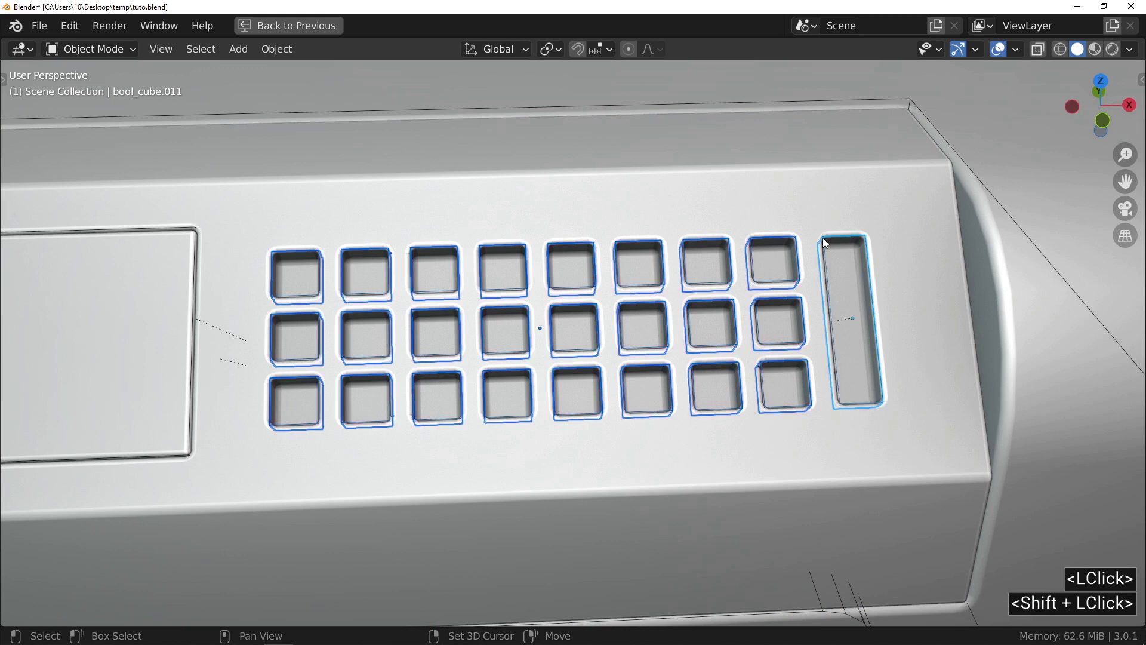
shift+click(638, 212)
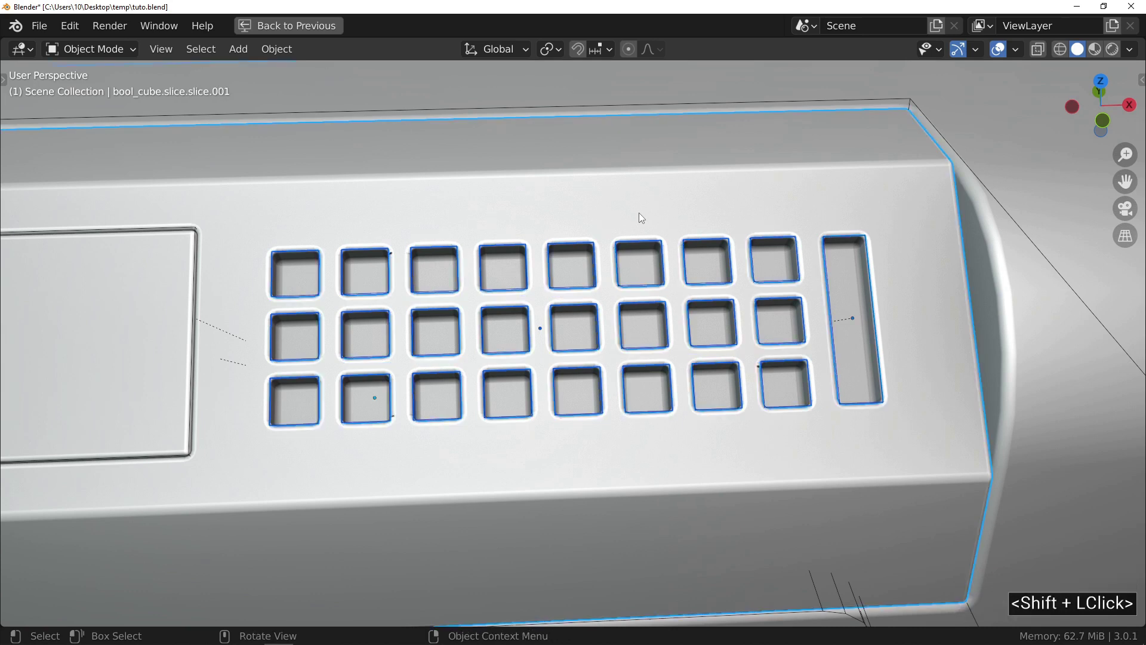
key(ctrl)
ctrl+middle_drag(702, 273, 720, 335)
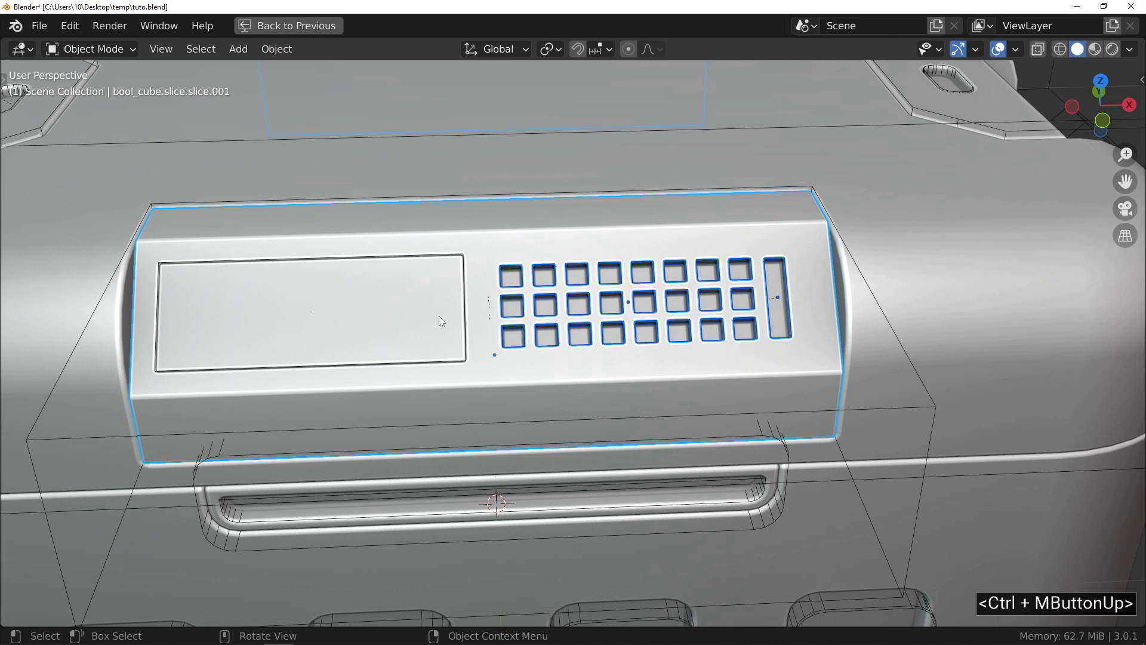
key(slash)
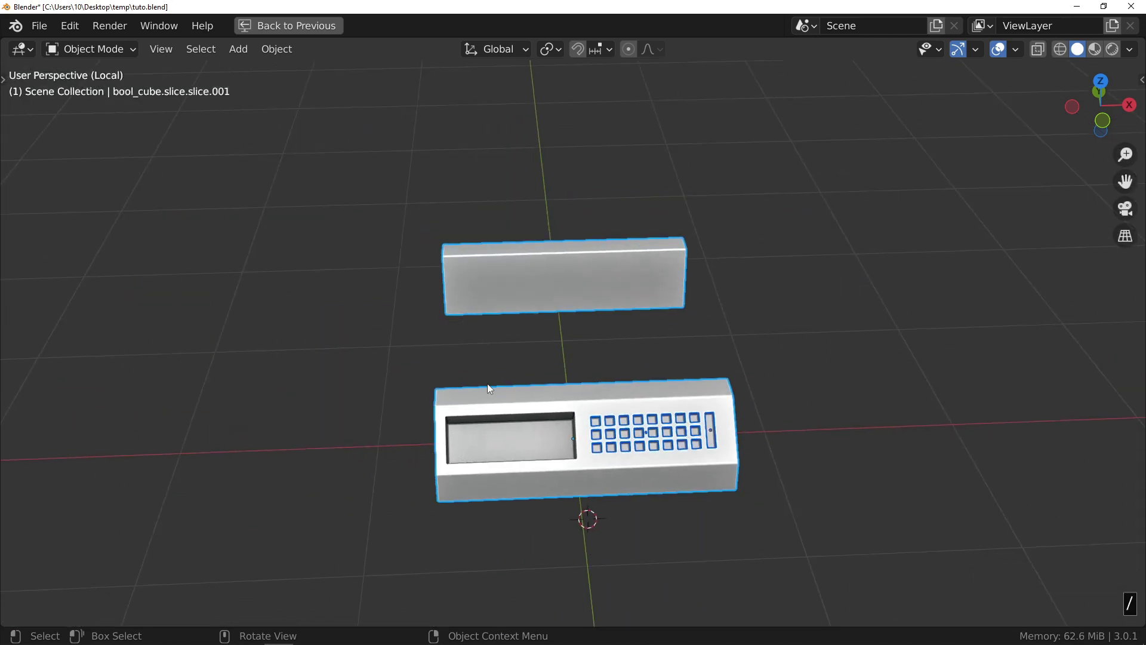
Show the isolated panel in top orthographic wireframe view and enter Edit Mode.
key(KP_7)
key(KP_5)
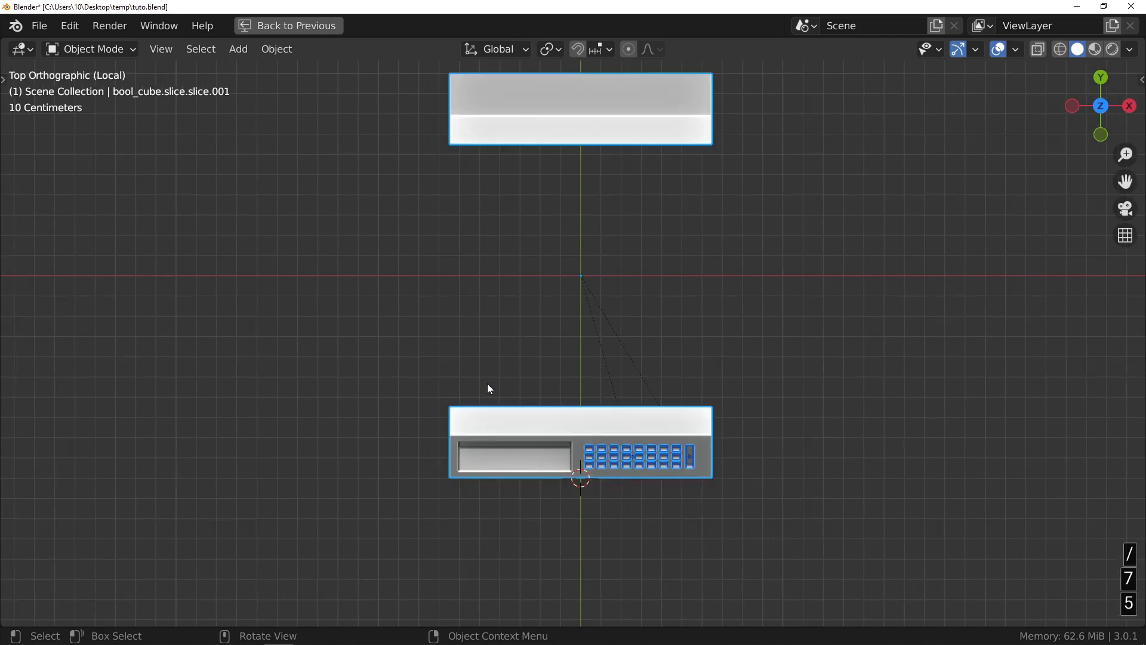
key(z)
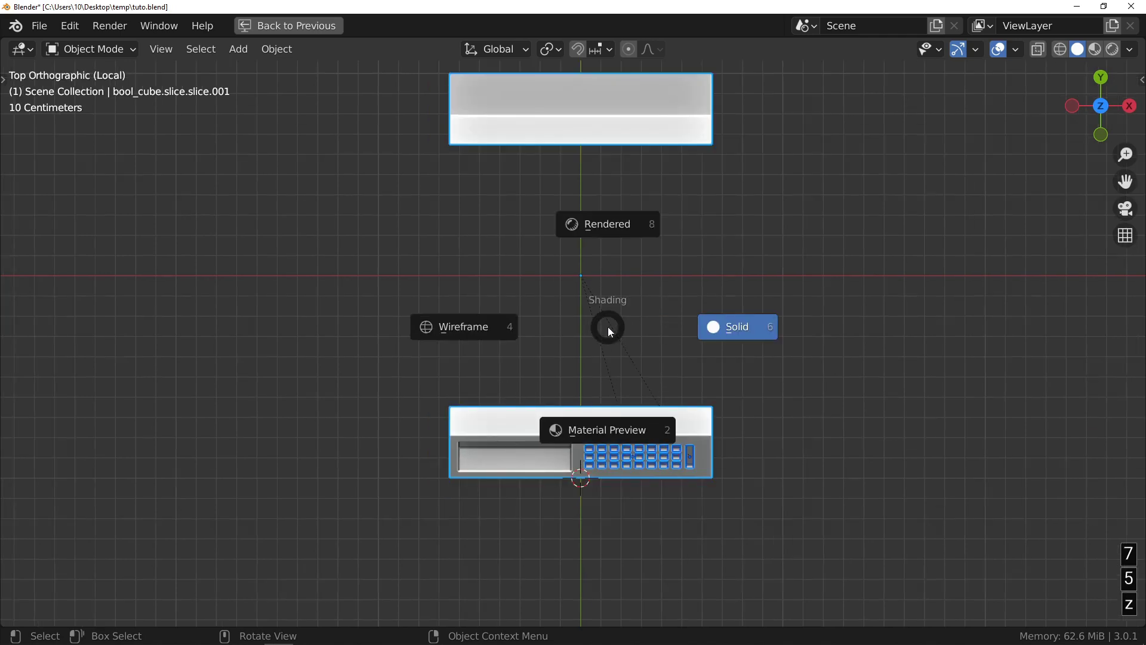
click(469, 327)
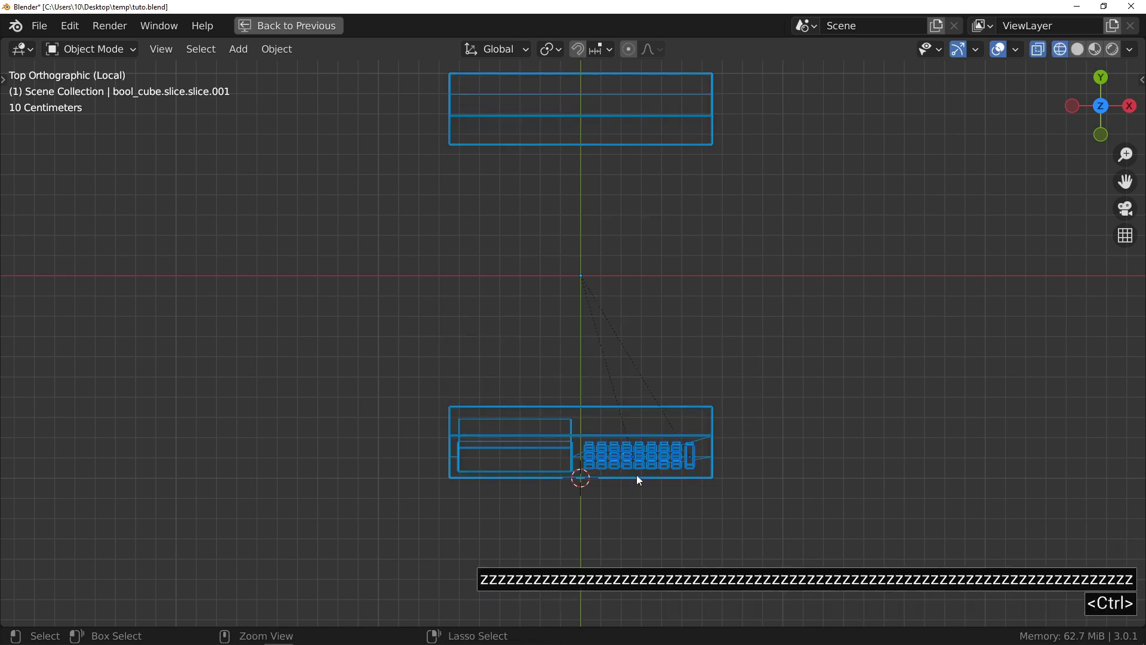
ctrl+middle_drag(636, 475, 718, 432)
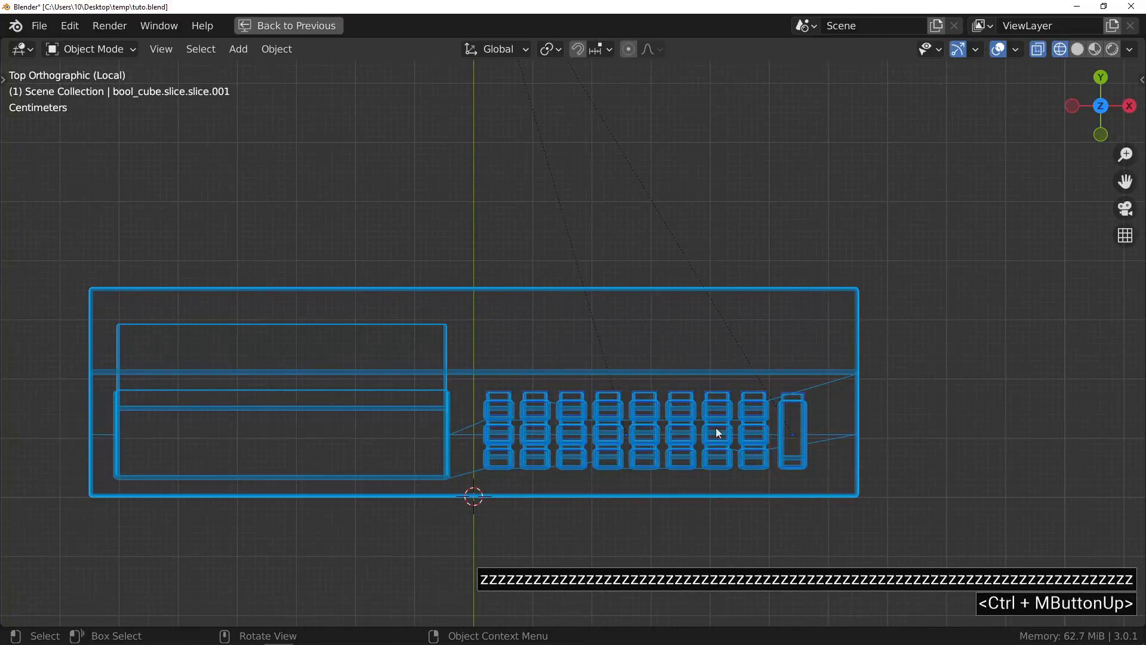
click(761, 370)
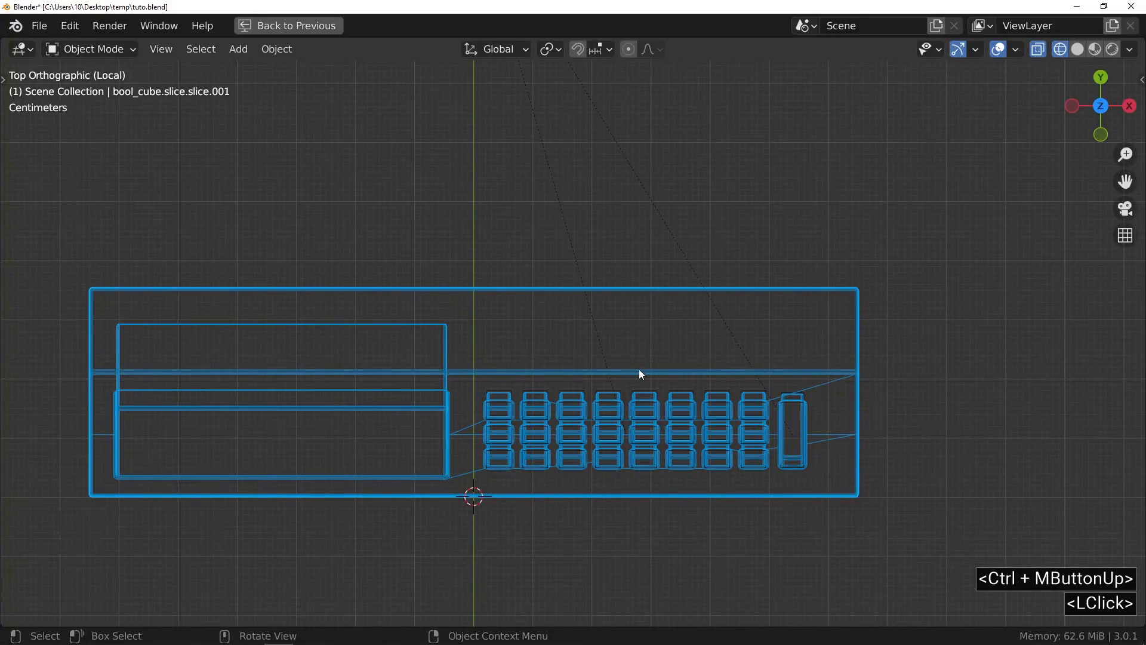
key(Tab)
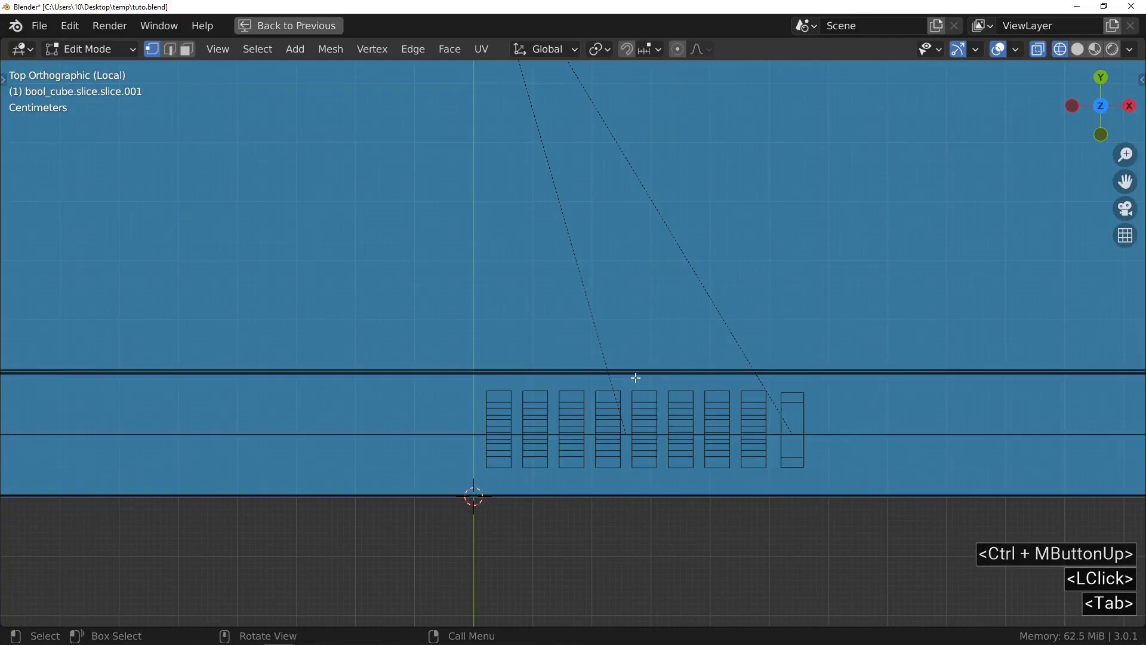
Add two loop cuts across the panel mesh, one through the first column of squares and one through the tall slot.
ctrl+middle_drag(636, 377, 604, 496)
shift+middle_drag(564, 299, 525, 427)
mouse_move(526, 427)
ctrl+middle_down()
mouse_move(520, 471)
mouse_move(527, 365)
mouse_move(522, 417)
ctrl+middle_up()
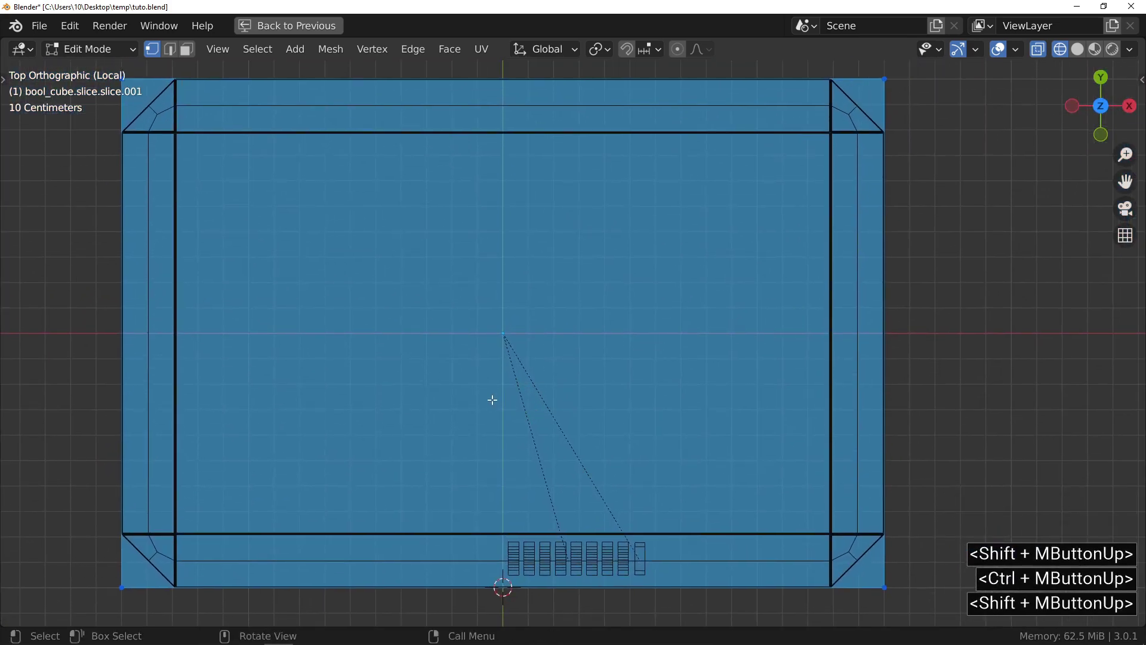
key(ctrl+r)
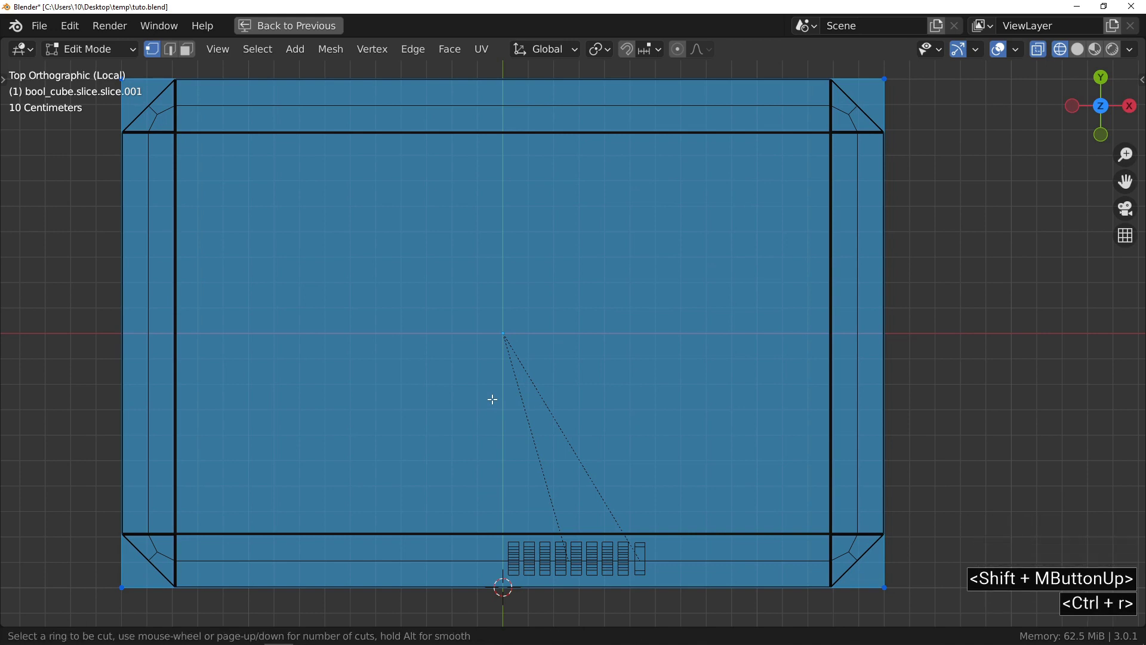
click(496, 580)
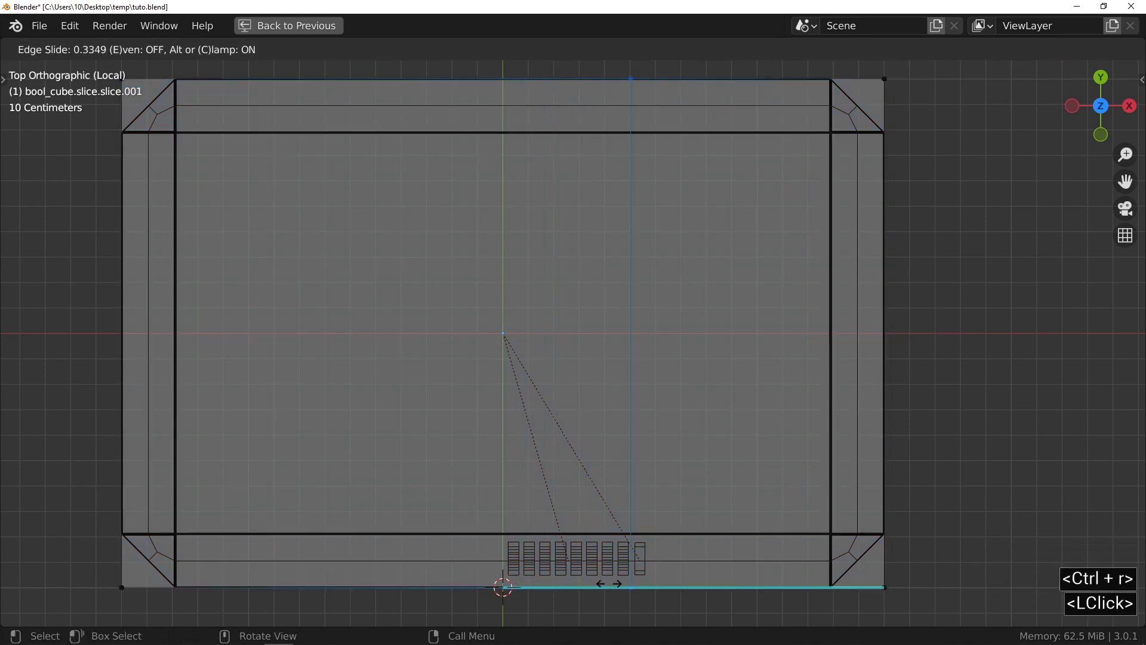
click(503, 587)
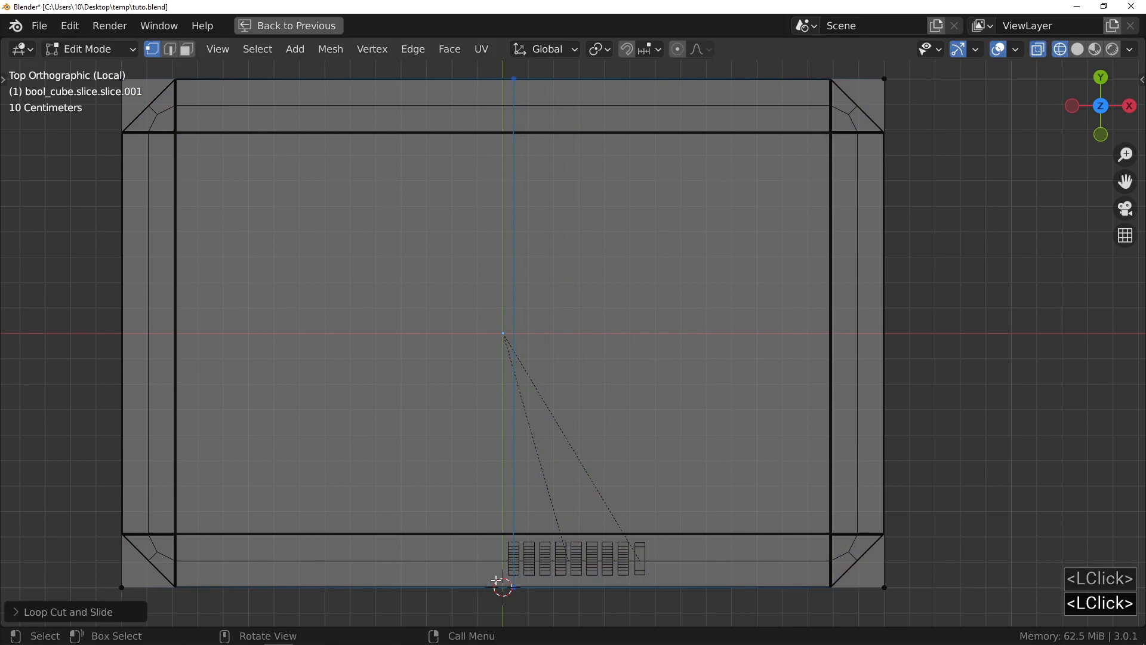
ctrl+middle_drag(575, 594, 579, 458)
key(ctrl+r)
click(835, 579)
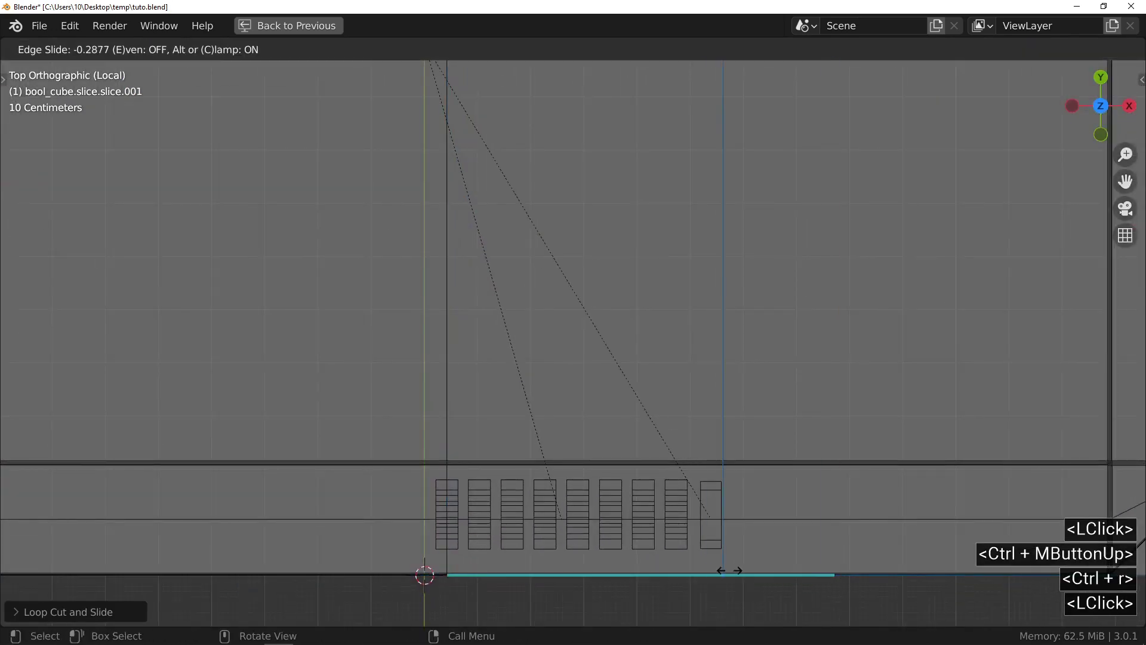
click(720, 572)
Add loop cuts aligned with the centres of the second, third, fourth and fifth columns of squares.
key(ctrl+r)
click(617, 567)
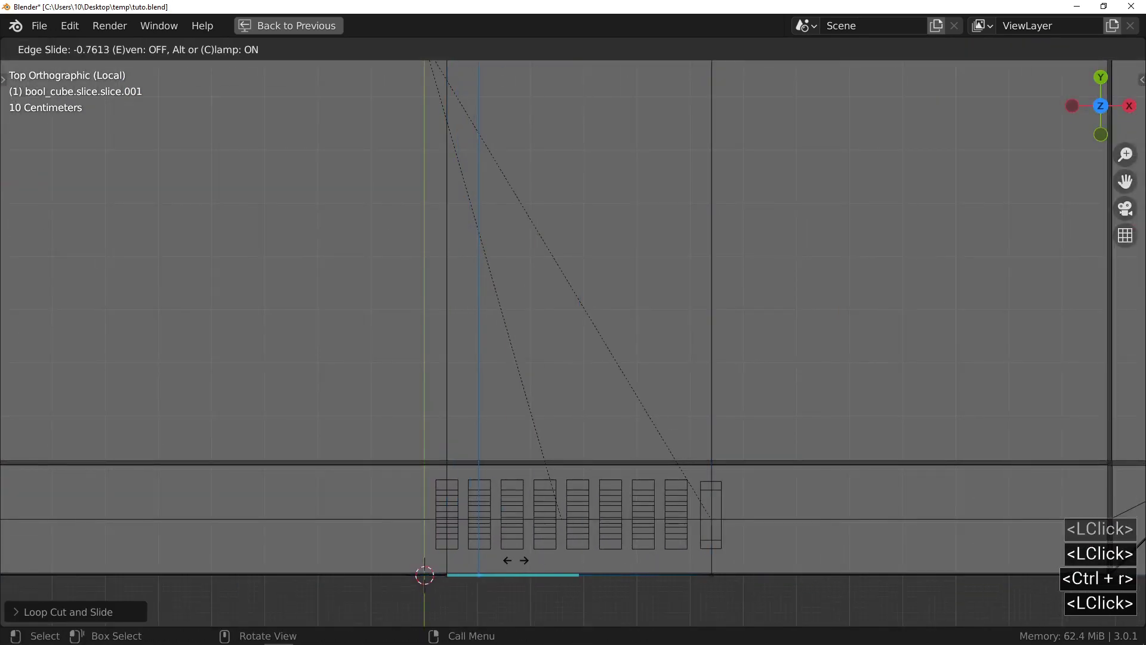
key(ctrl+r)
click(525, 563)
click(445, 563)
key(ctrl+r)
click(579, 558)
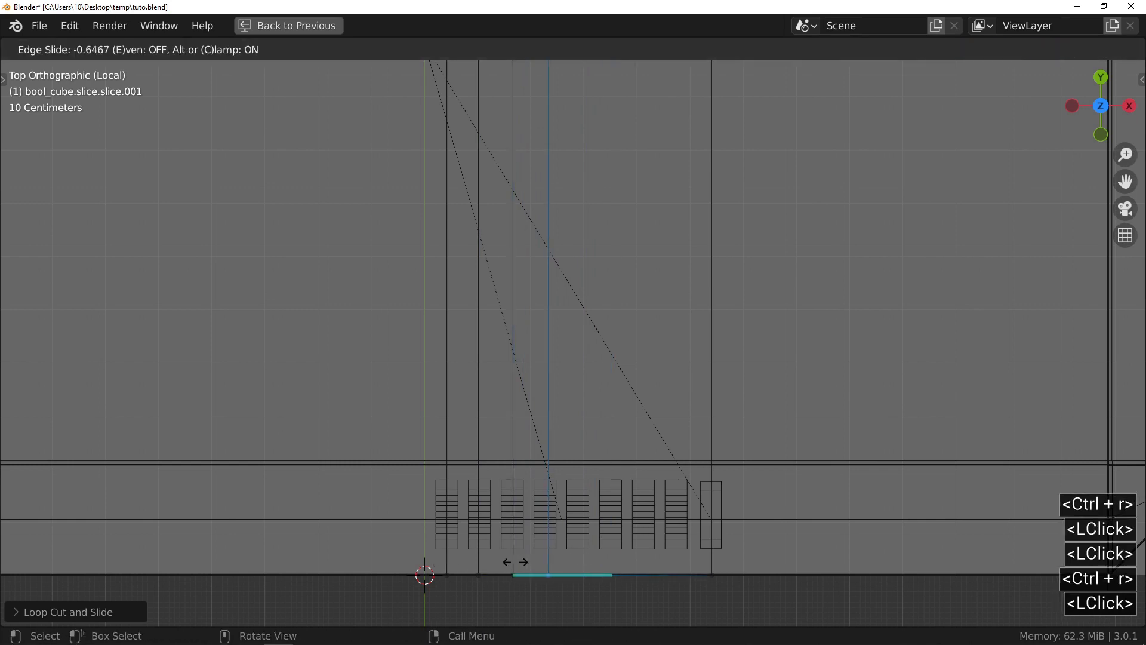
click(512, 561)
key(ctrl+r)
click(633, 558)
click(582, 563)
Add loop cuts aligned with the centres of the sixth, seventh and eighth columns of squares.
key(ctrl+r)
click(645, 559)
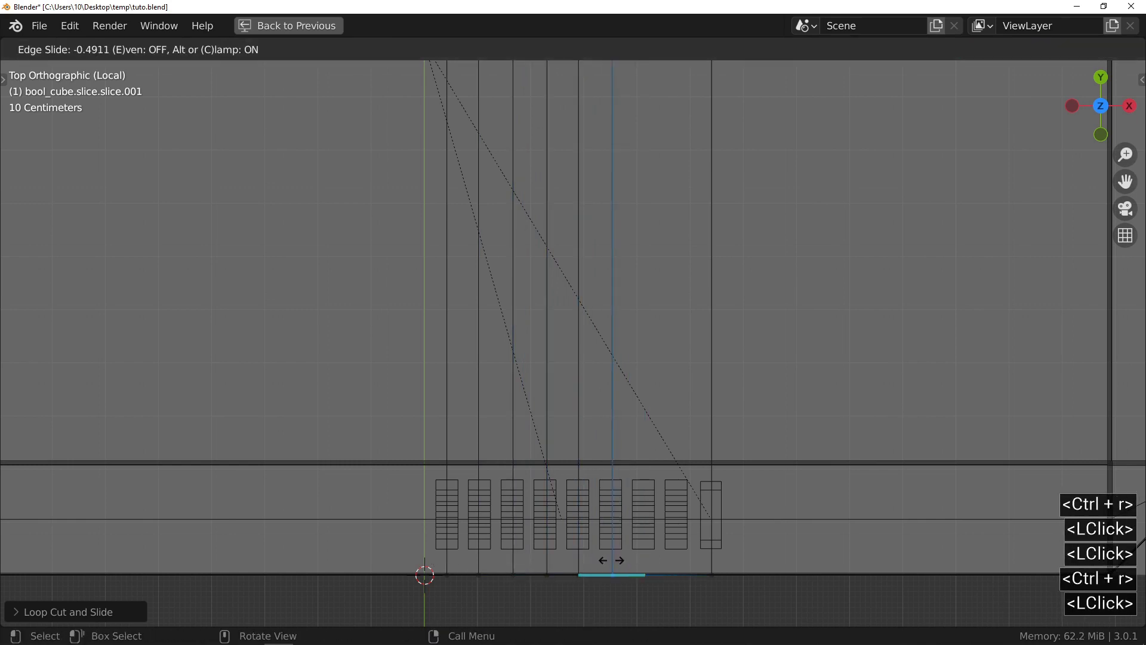
click(615, 558)
key(ctrl+r)
click(662, 560)
click(636, 560)
key(ctrl+r)
click(671, 560)
click(670, 561)
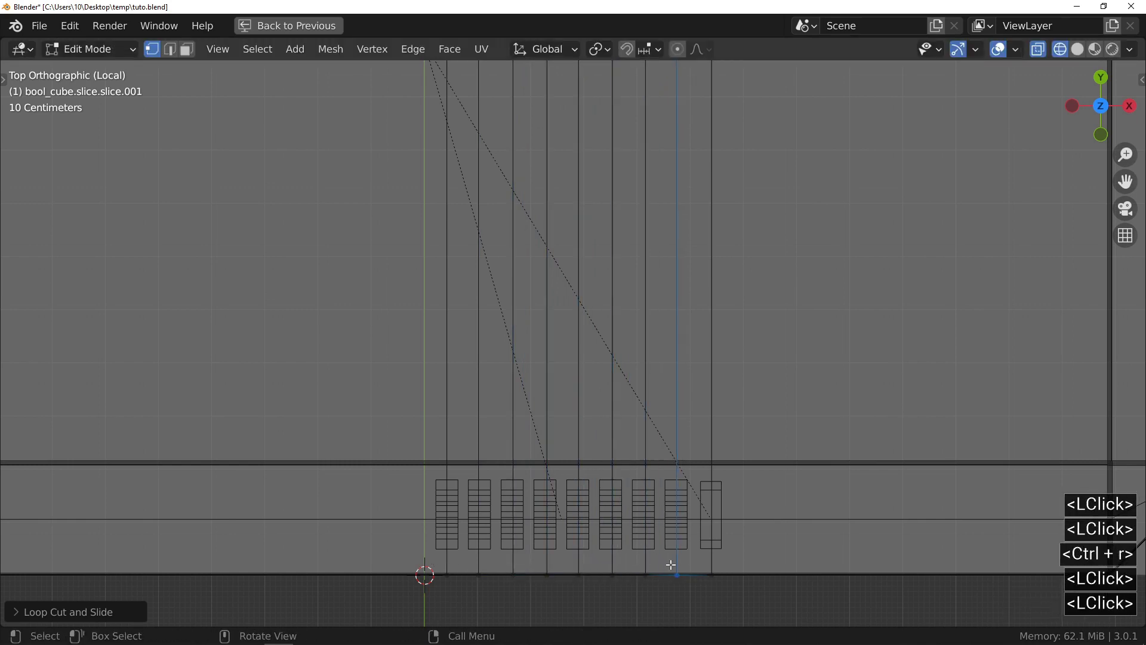
In edge select mode, select all nine new edge loops together and return to Object Mode.
shift+click(672, 564)
click(169, 49)
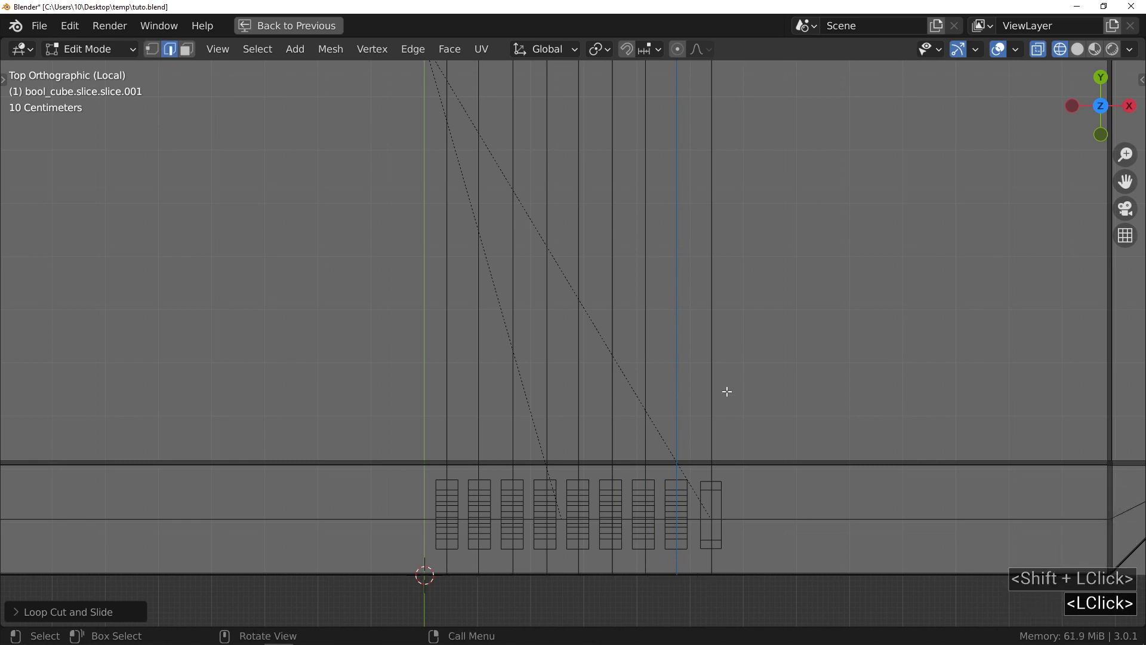
shift+double_click(711, 382)
shift+double_click(646, 375)
shift+double_click(612, 382)
shift+double_click(579, 387)
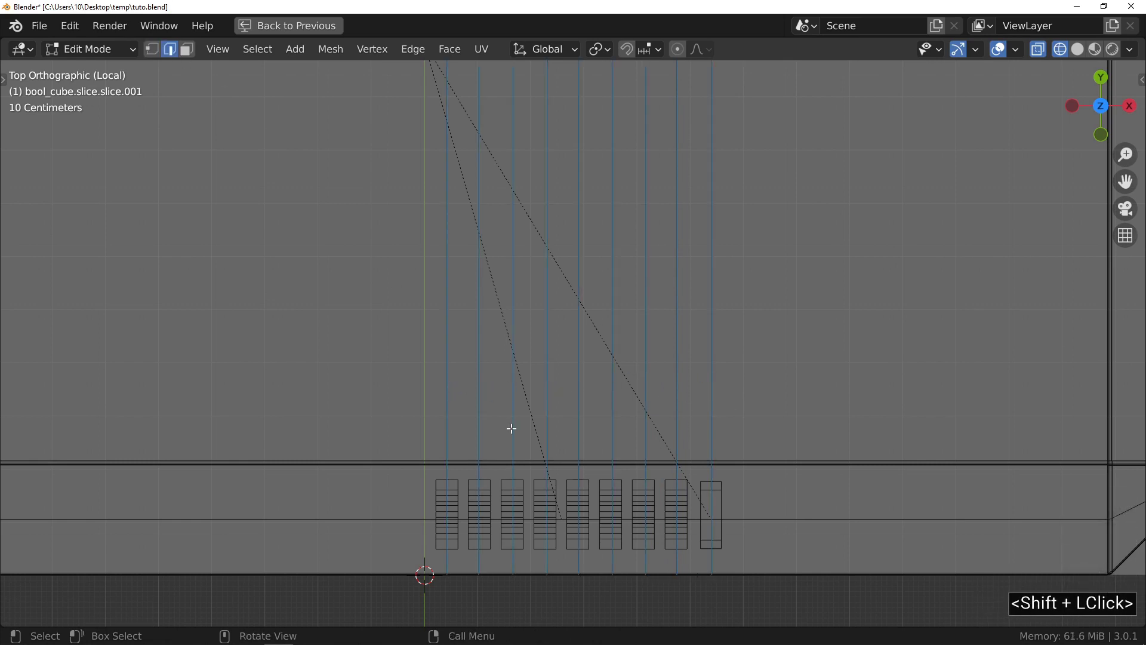
key(Tab)
Return to solid shading, check the vent surface up close and exit local view.
scroll(558, 387, down, 5)
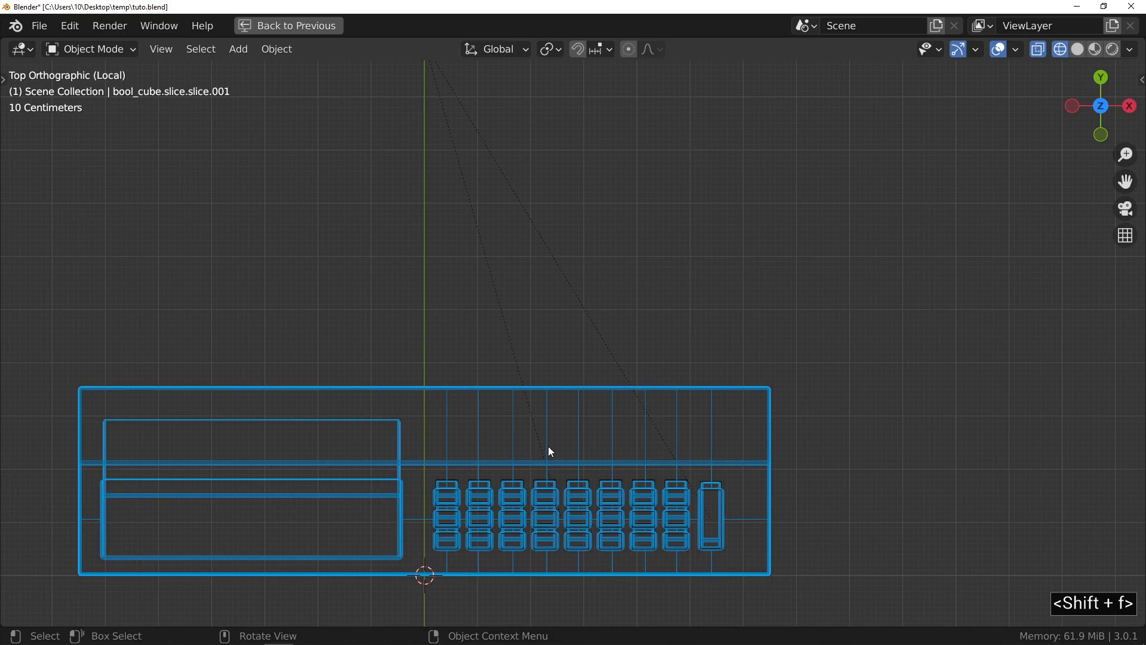
key(z)
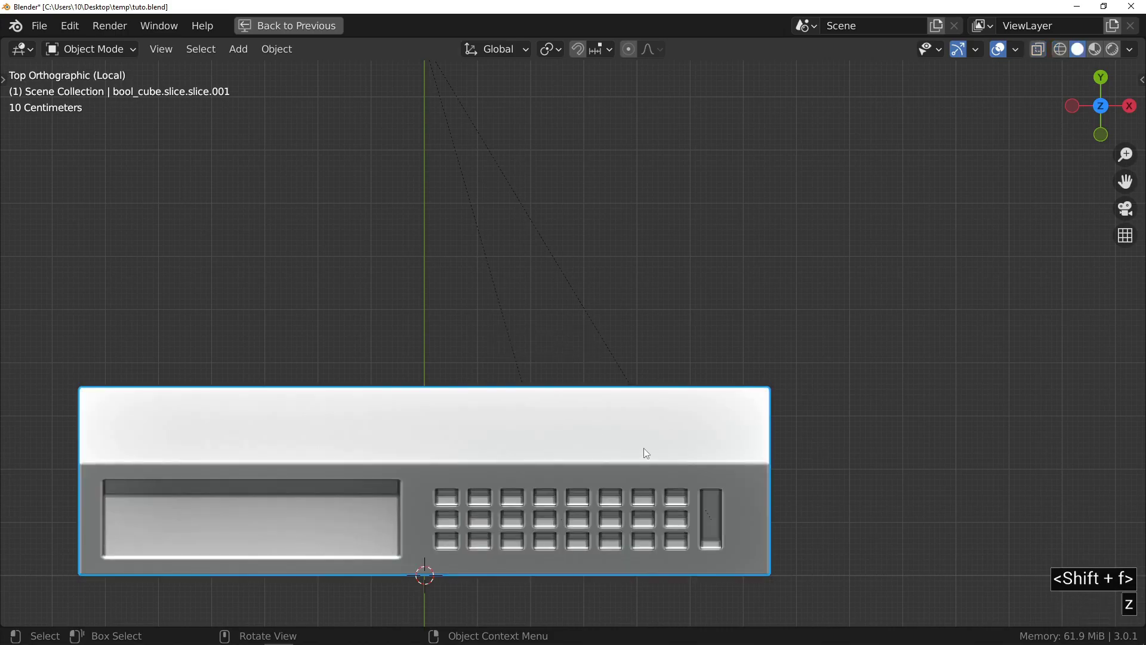
middle_drag(657, 442, 703, 316)
ctrl+middle_drag(702, 315, 699, 261)
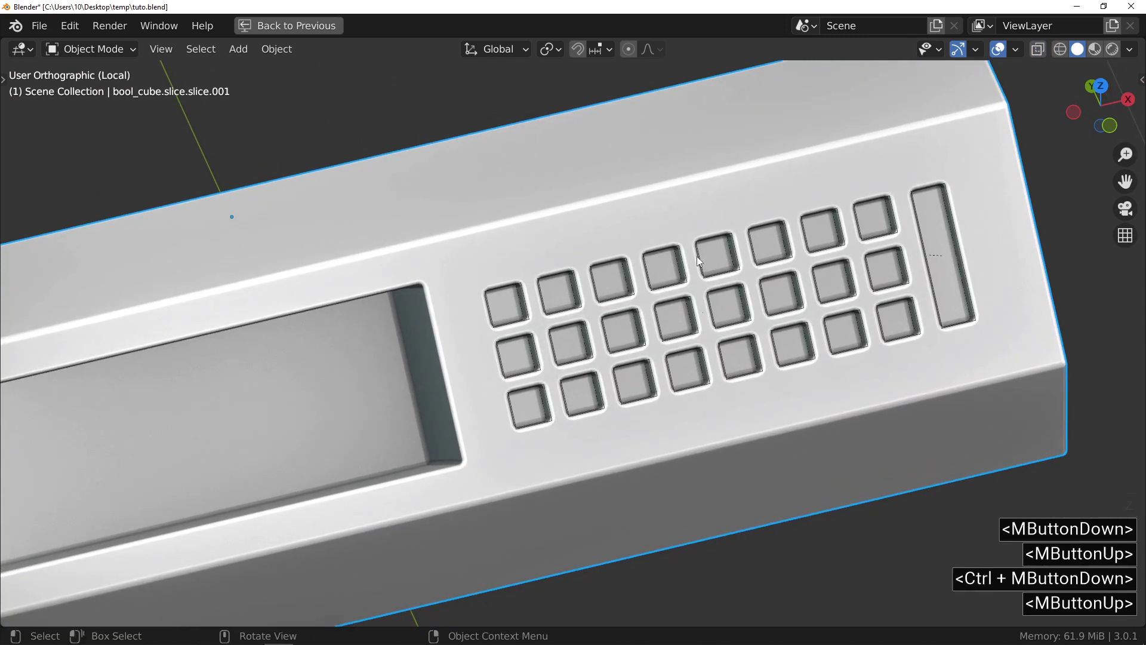
key(slash)
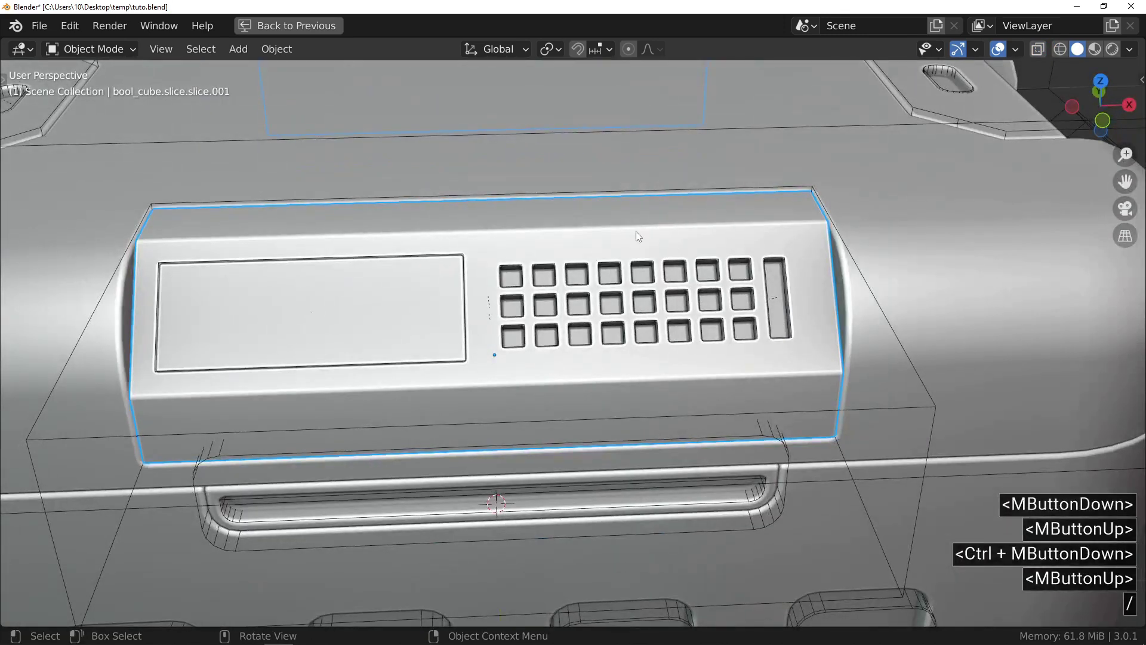
Display the panel's wireframe to examine the topology around the square vents and the slot, and hide it again.
key(f)
click(669, 129)
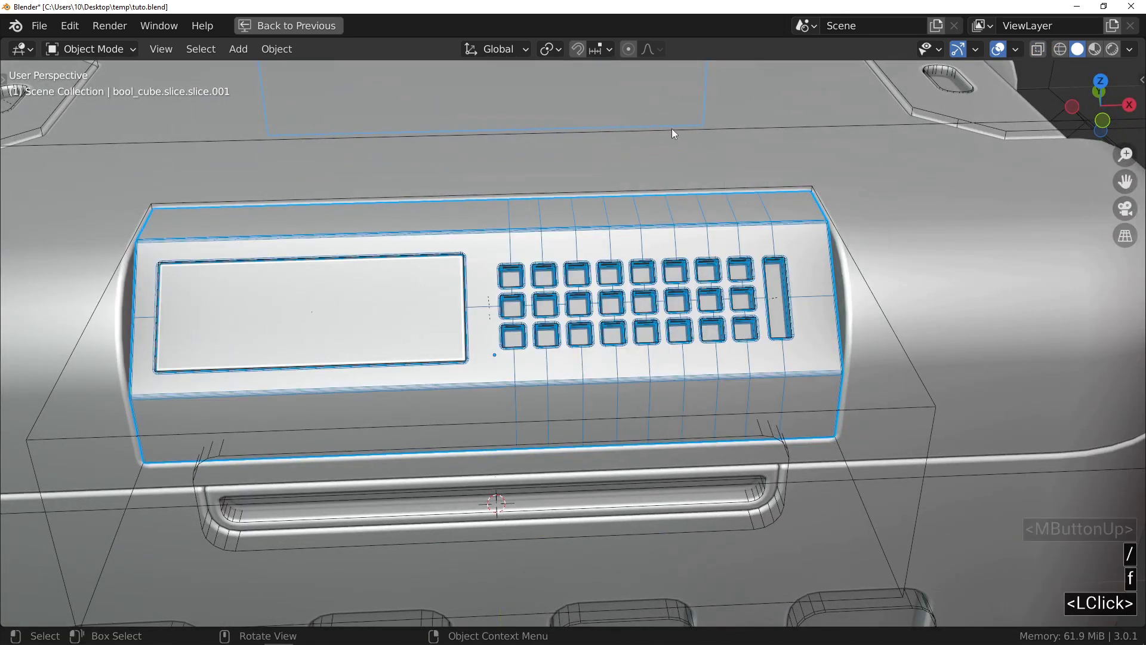
ctrl+middle_drag(650, 286, 669, 247)
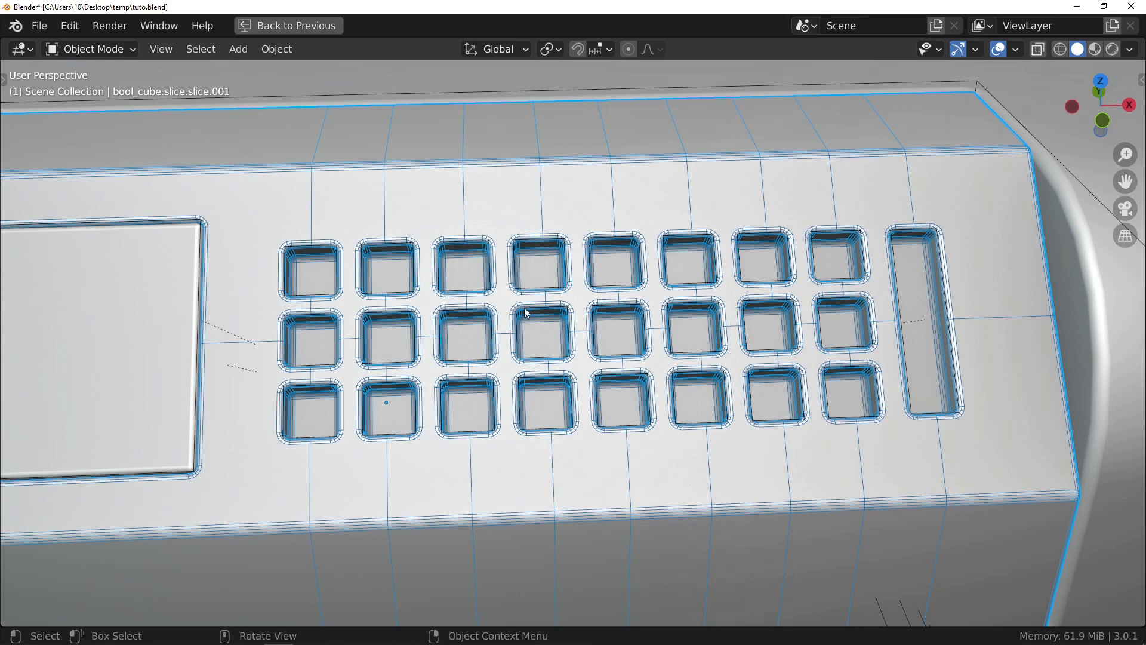
key(z)
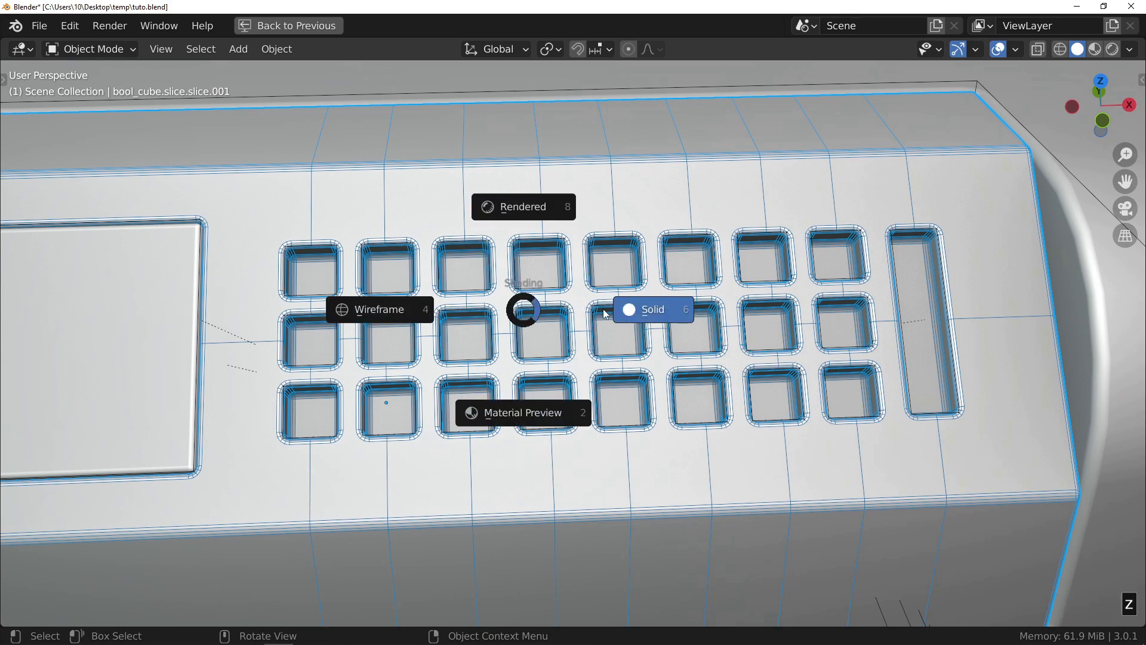
key(f)
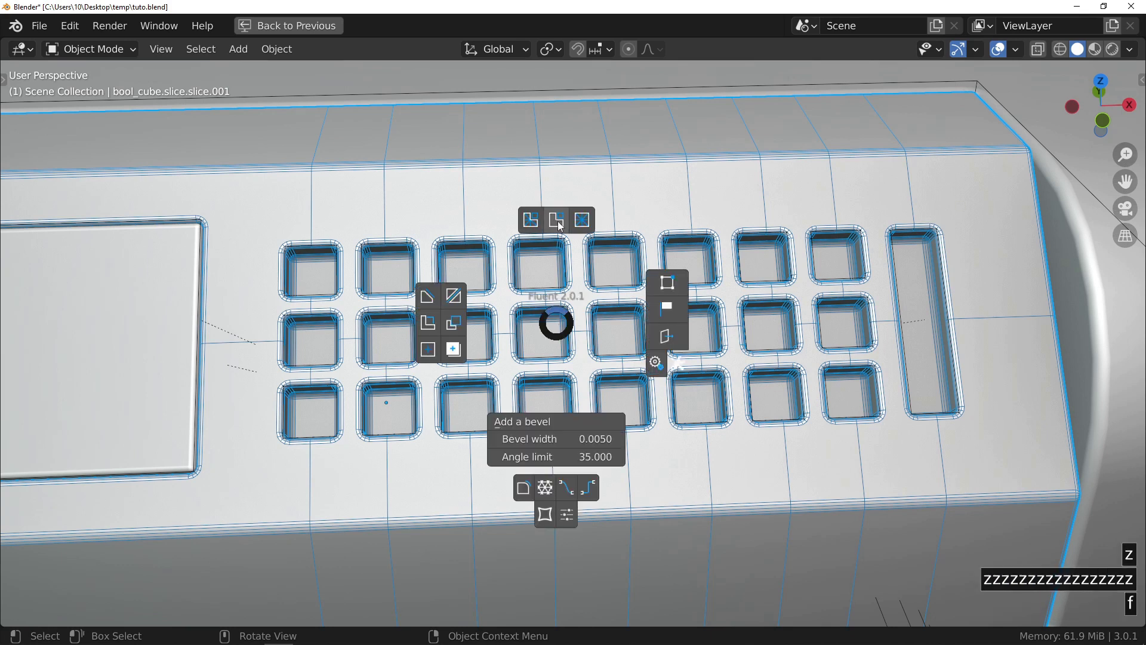
click(582, 220)
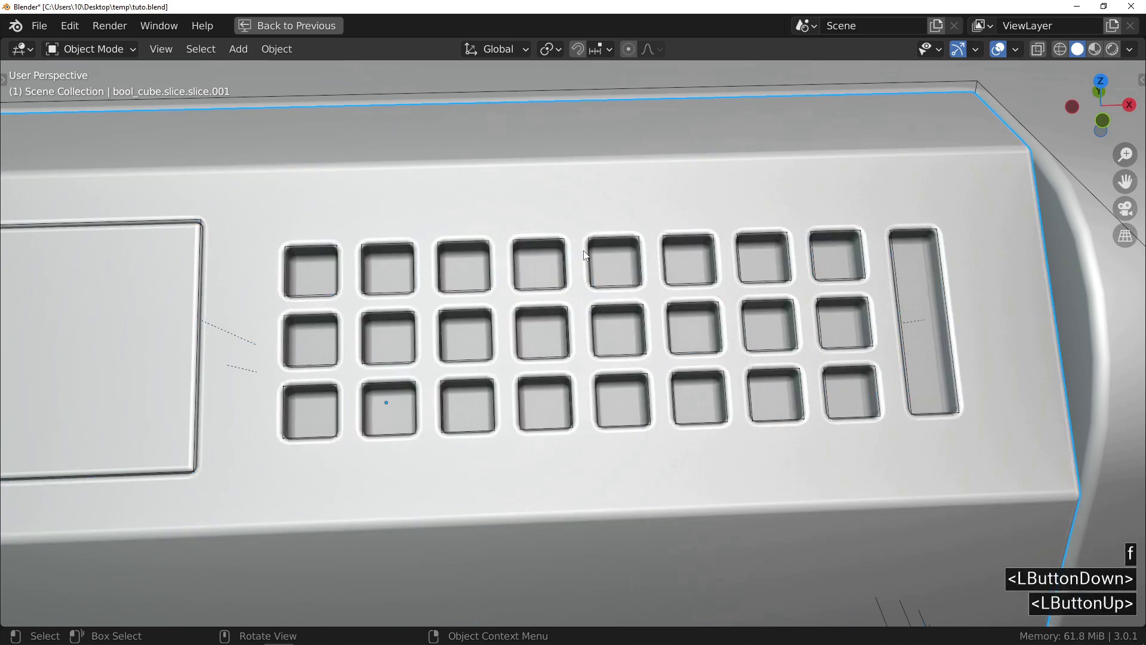
Extract the arrayed square cutter as solid button pieces filling the vents and add a Fluent bevel to them.
middle_drag(599, 292, 681, 295)
shift+middle_drag(681, 295, 664, 242)
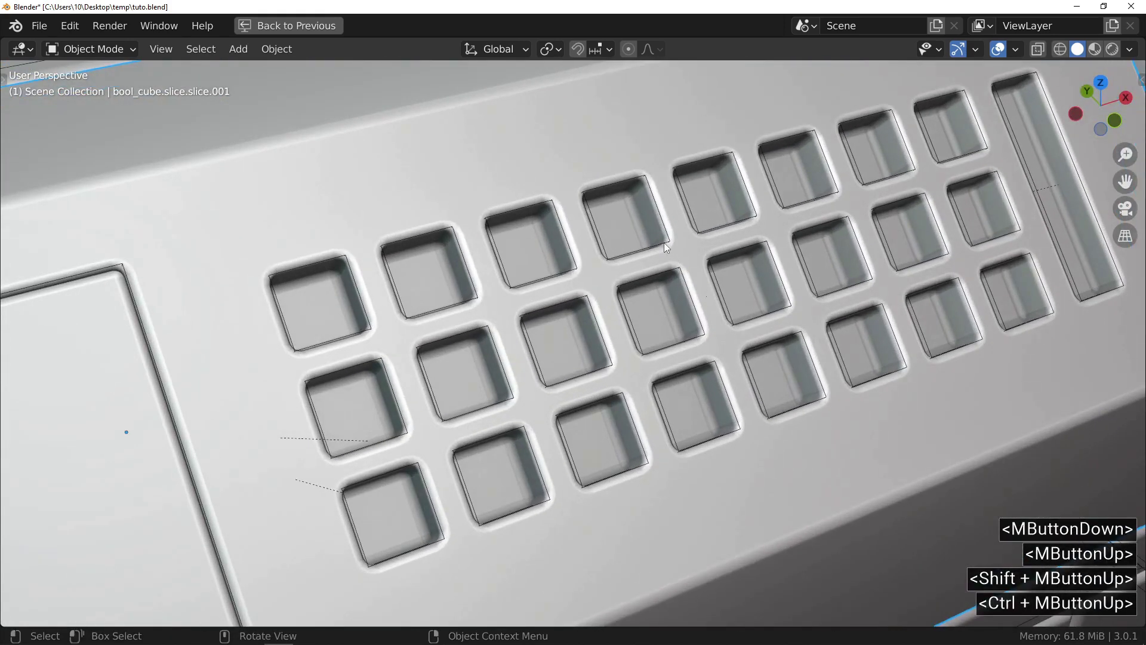
click(664, 242)
key(f)
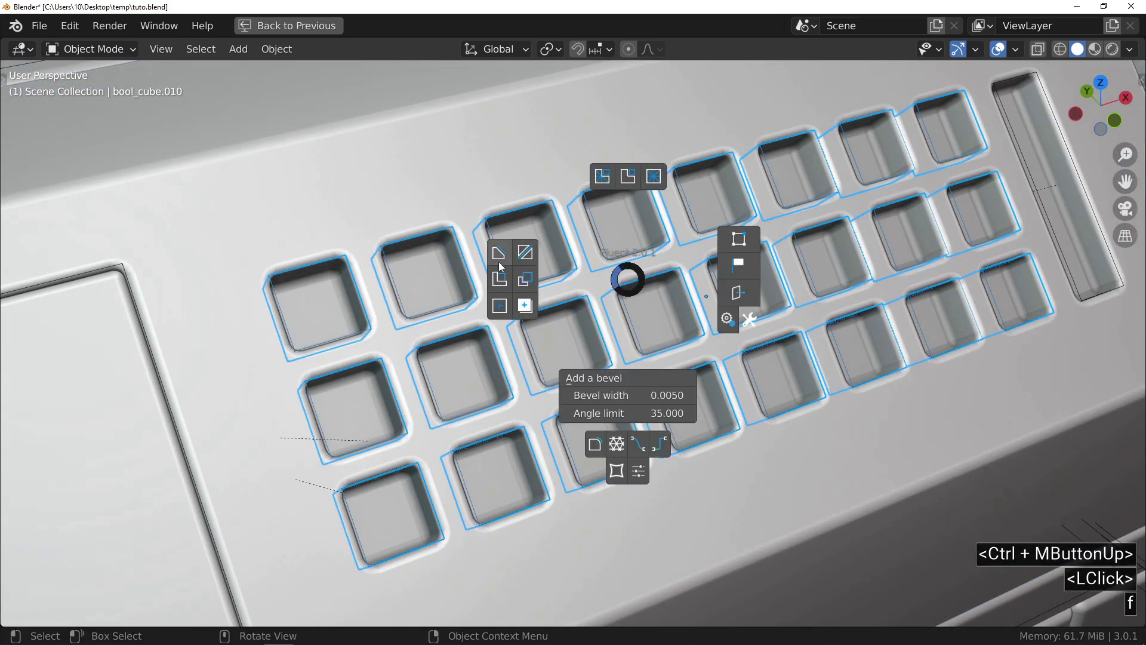
shift+click(525, 305)
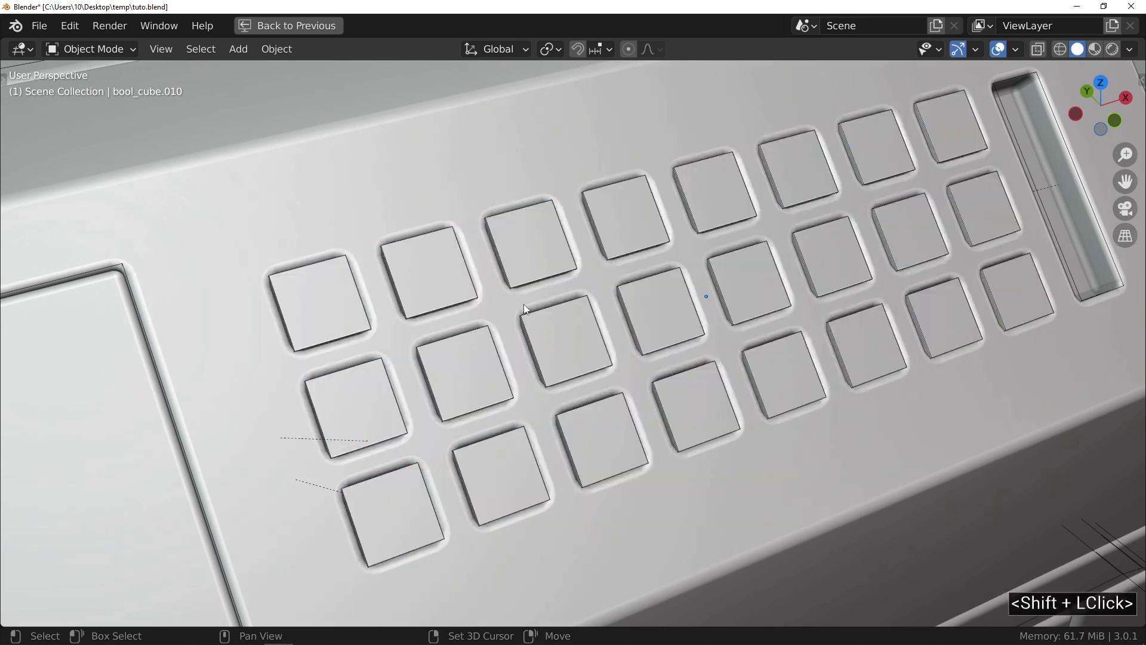
click(572, 327)
key(f)
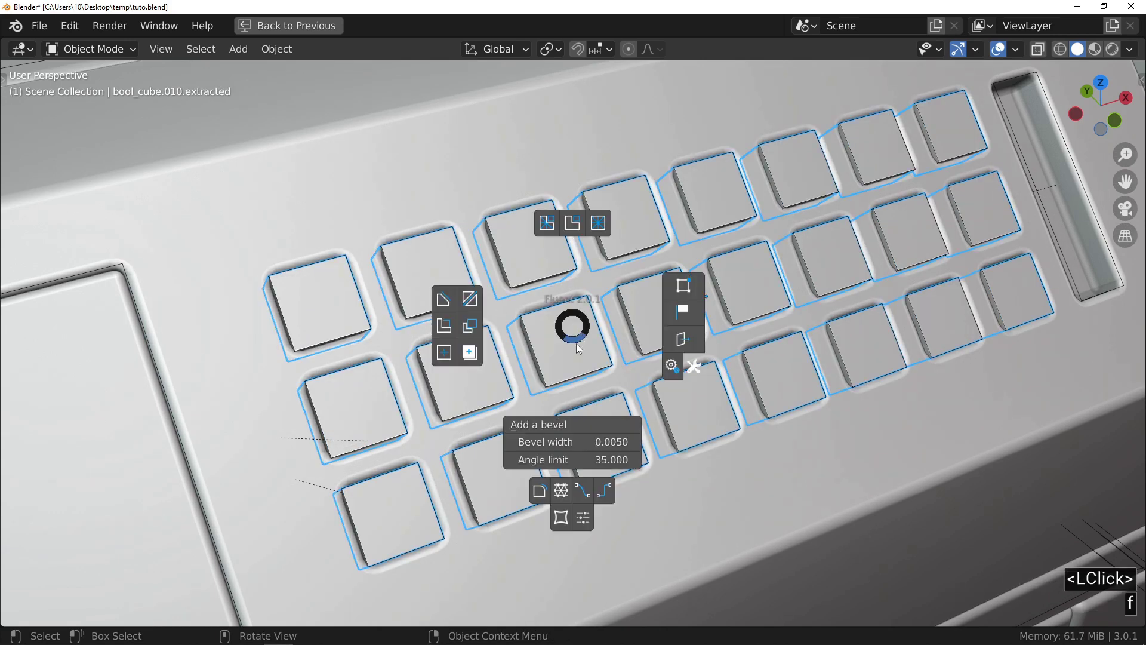
click(575, 343)
Extract the long slot cutter beside the squares as a solid piece and add a Fluent bevel to it.
shift+middle_drag(590, 421, 521, 303)
click(821, 218)
click(822, 218)
key(f)
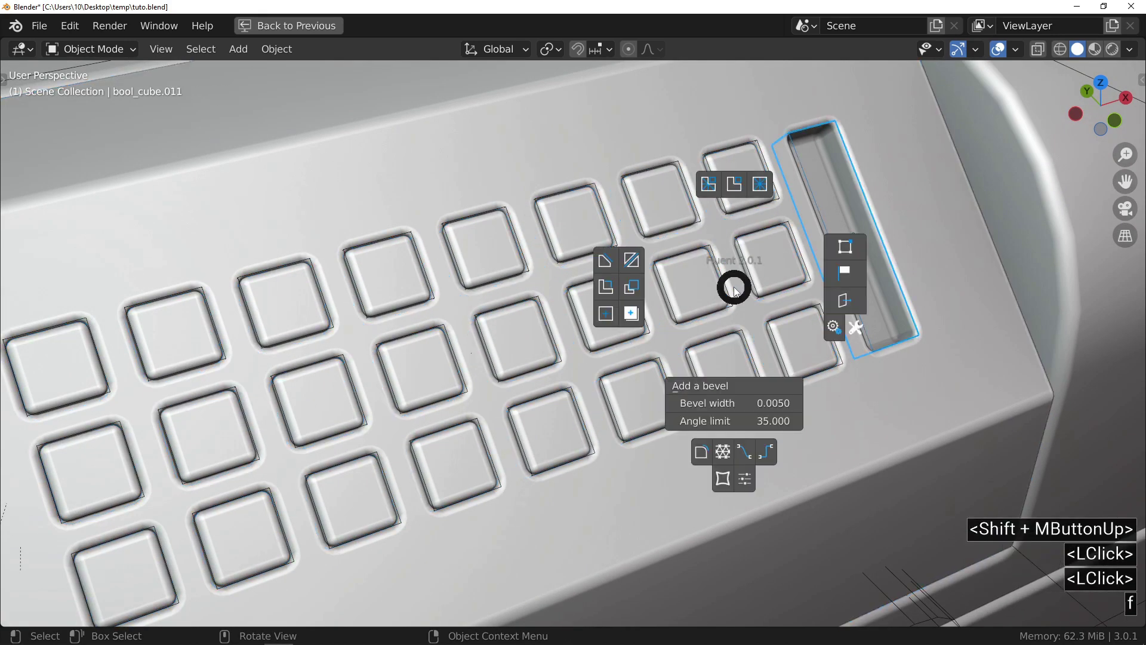
shift+click(634, 312)
click(827, 246)
key(f)
click(778, 341)
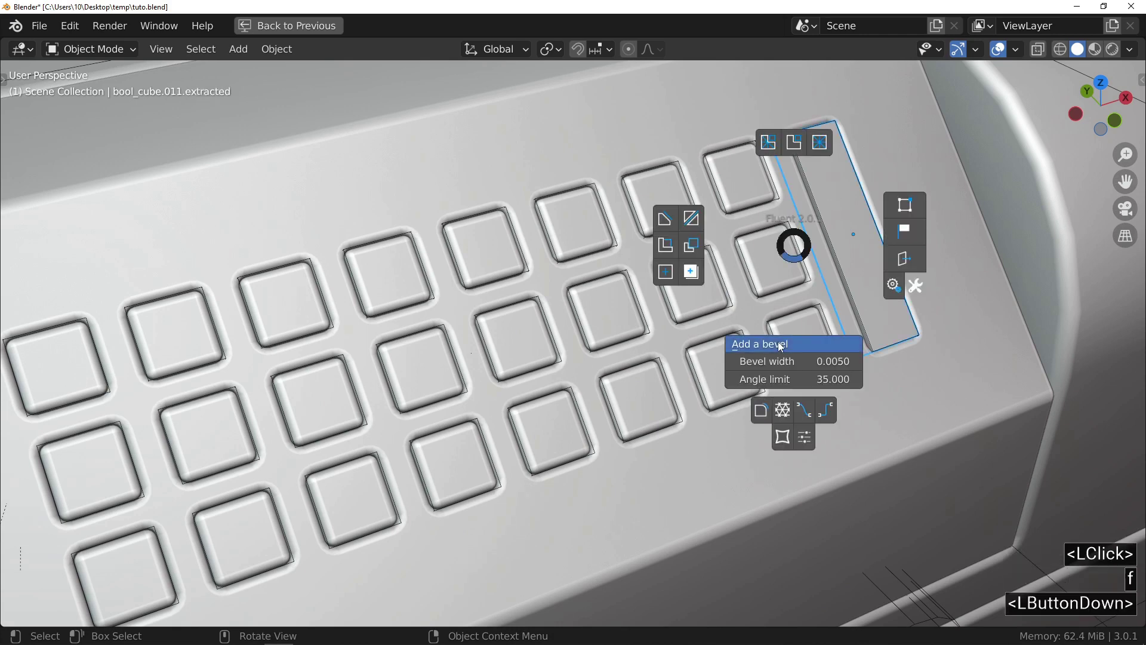
Select the extracted slot piece and square buttons together and move them outward about 0.006 m along local Z.
shift+click(729, 259)
middle_drag(728, 260, 787, 215)
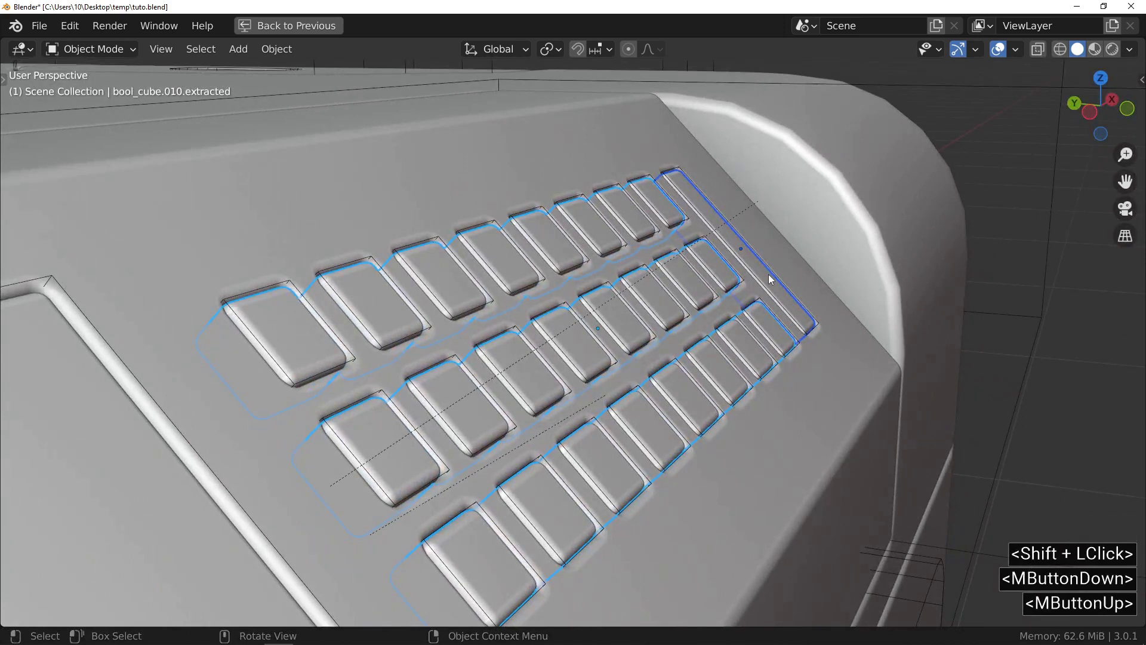
key(g)
key(z)
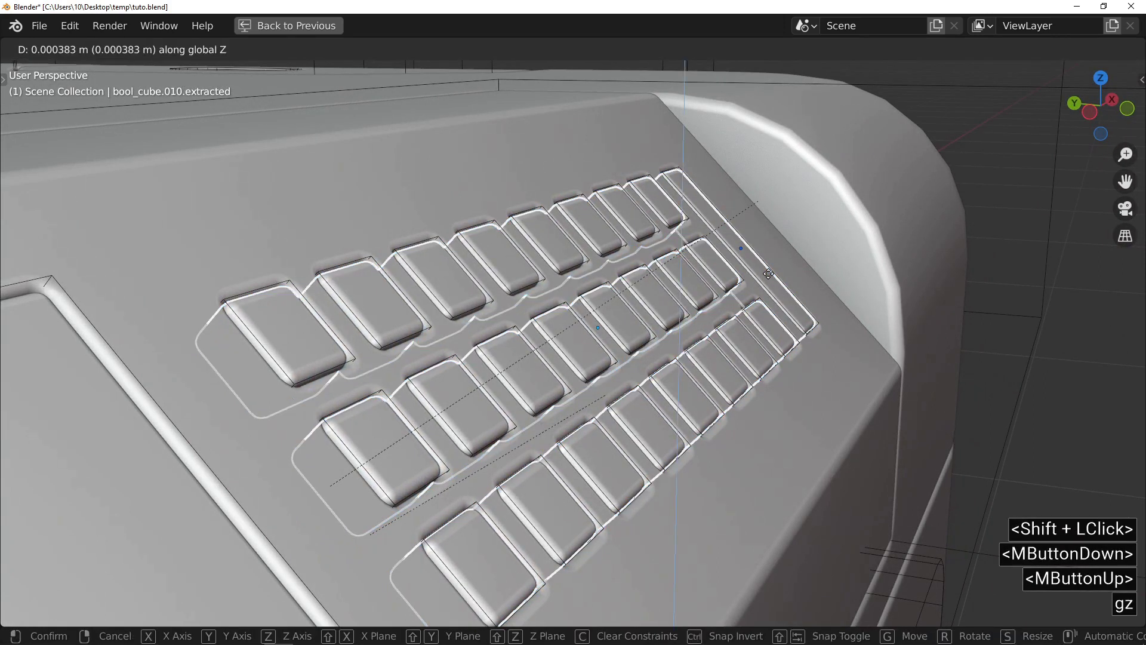
key(z)
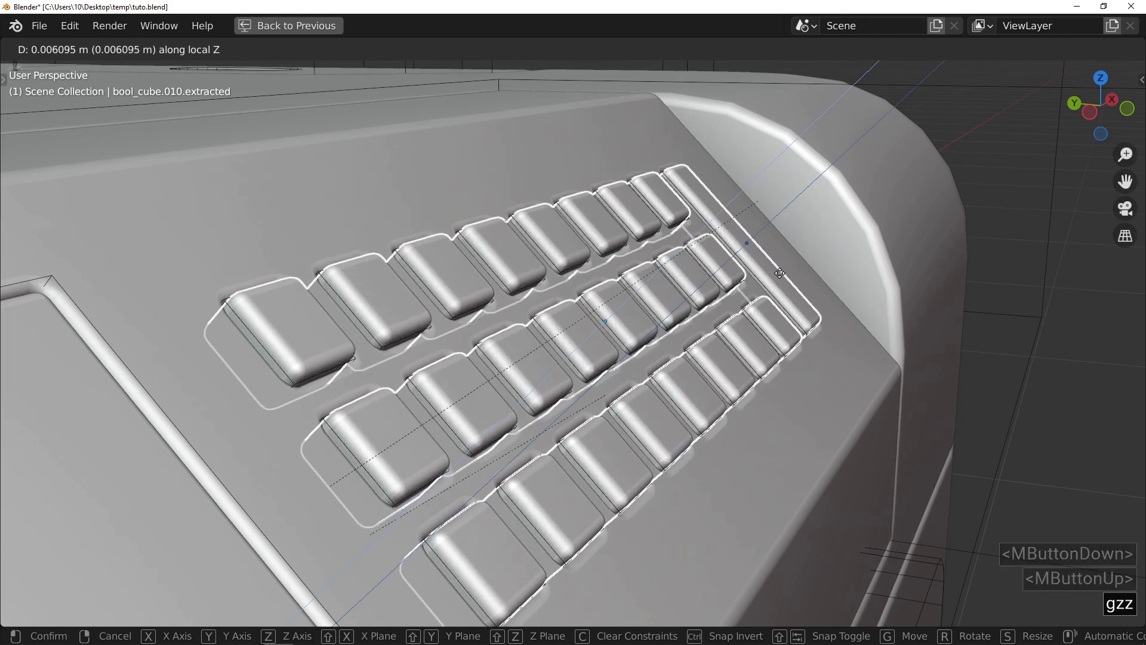
click(780, 276)
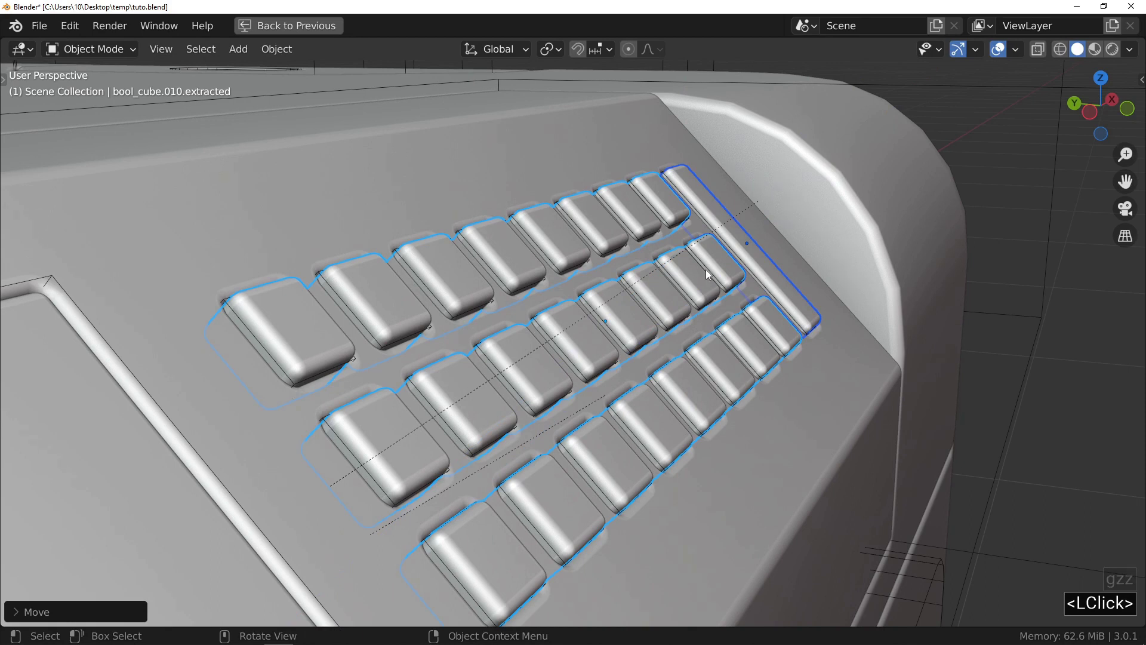
Deselect everything and hide the boolean cutters from the viewport.
middle_drag(706, 270, 575, 287)
ctrl+middle_drag(801, 190, 544, 201)
key(alt+a)
key(f)
click(598, 283)
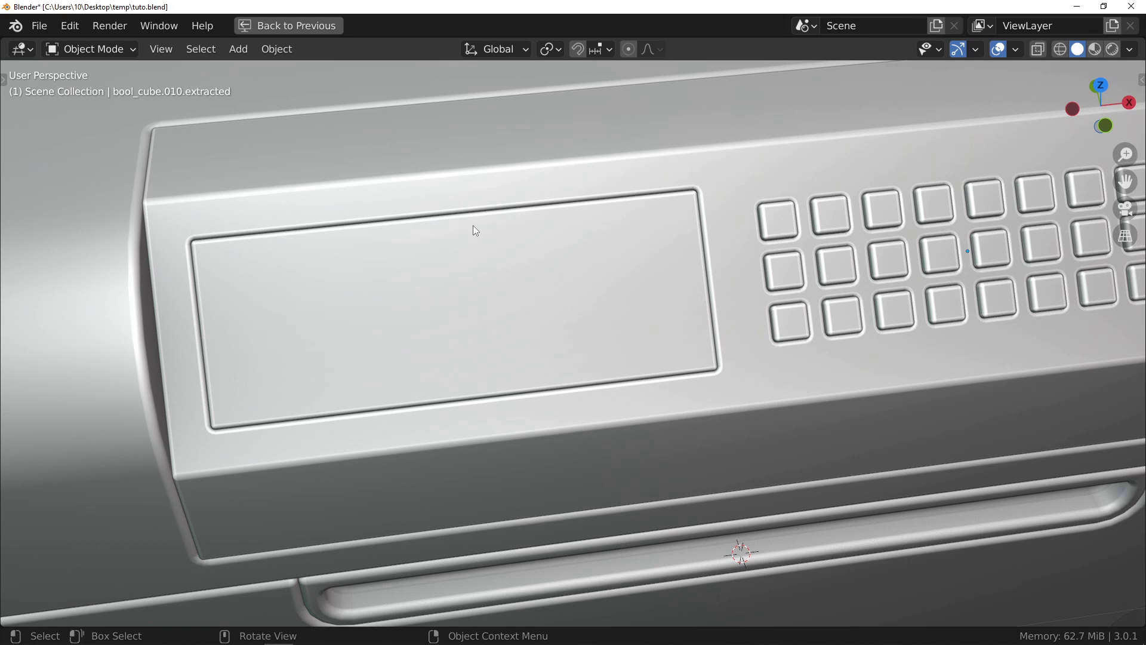
Select the lid panel, working close up at its upper corner above the rectangular inset.
middle_drag(473, 225, 299, 182)
shift+middle_drag(298, 182, 385, 200)
ctrl+middle_drag(347, 239, 478, 281)
click(400, 238)
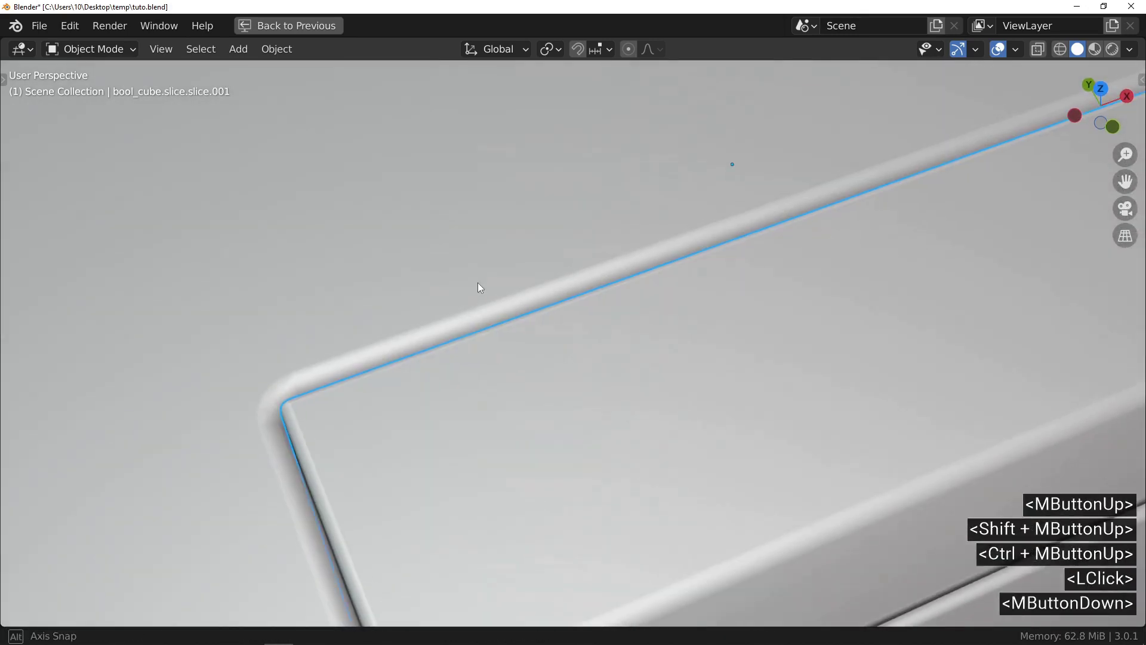
key(f)
click(334, 356)
click(315, 421)
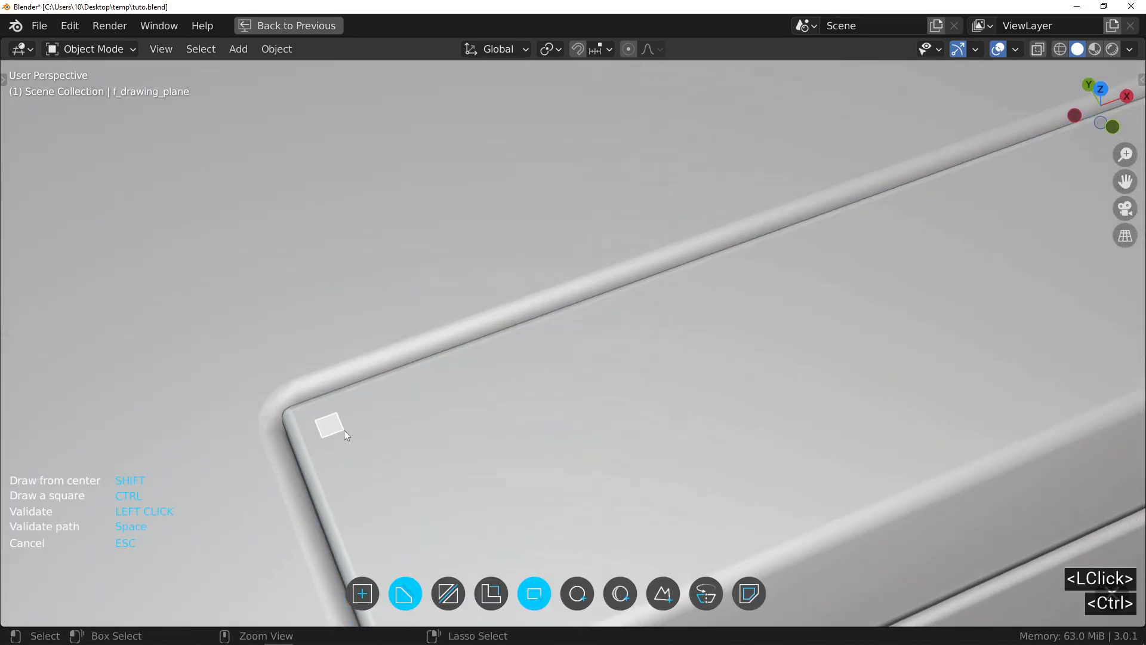
ctrl+click(345, 431)
click(346, 430)
key(Escape)
Cut a small square recess with Fluent into the panel's upper face, close to its outer corner.
key(f)
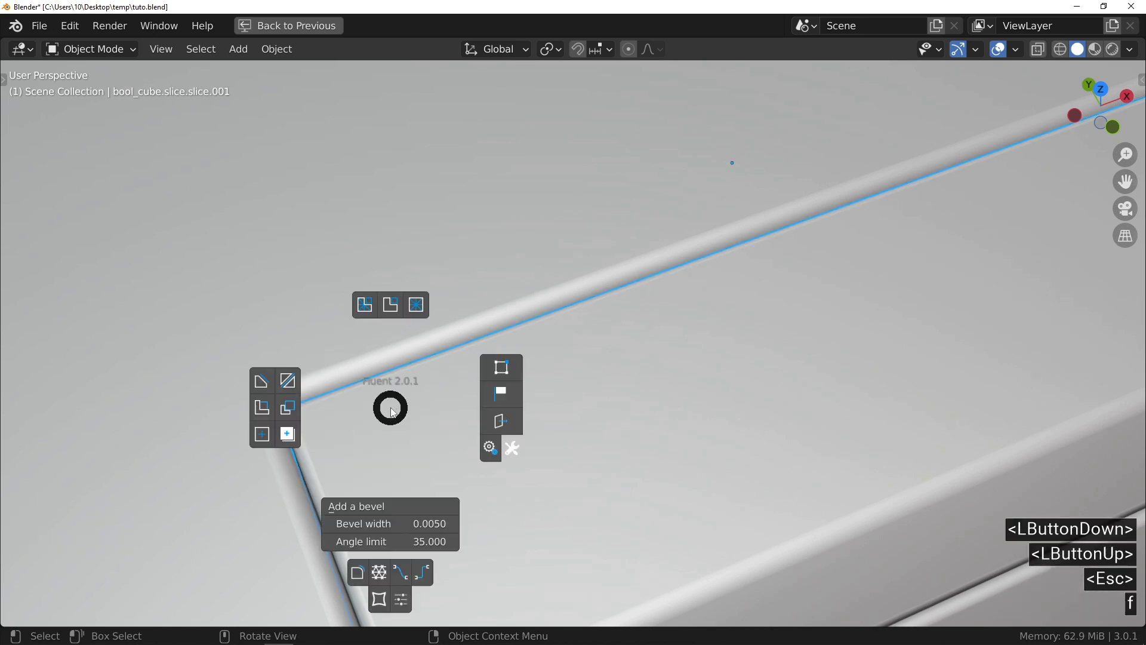
click(261, 381)
click(317, 420)
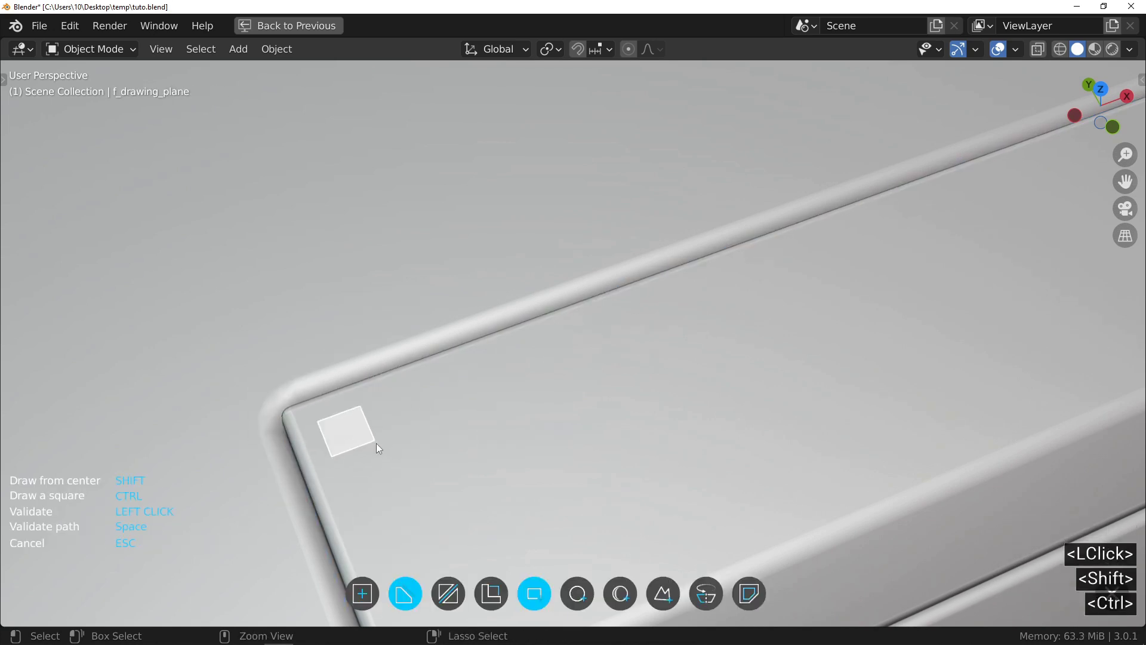
ctrl+click(372, 442)
drag(371, 442, 418, 438)
Mirror the square recess to the opposite end of the panel's upper face and finish the cut.
ctrl+middle_drag(418, 439, 540, 334)
click(541, 334)
key(f)
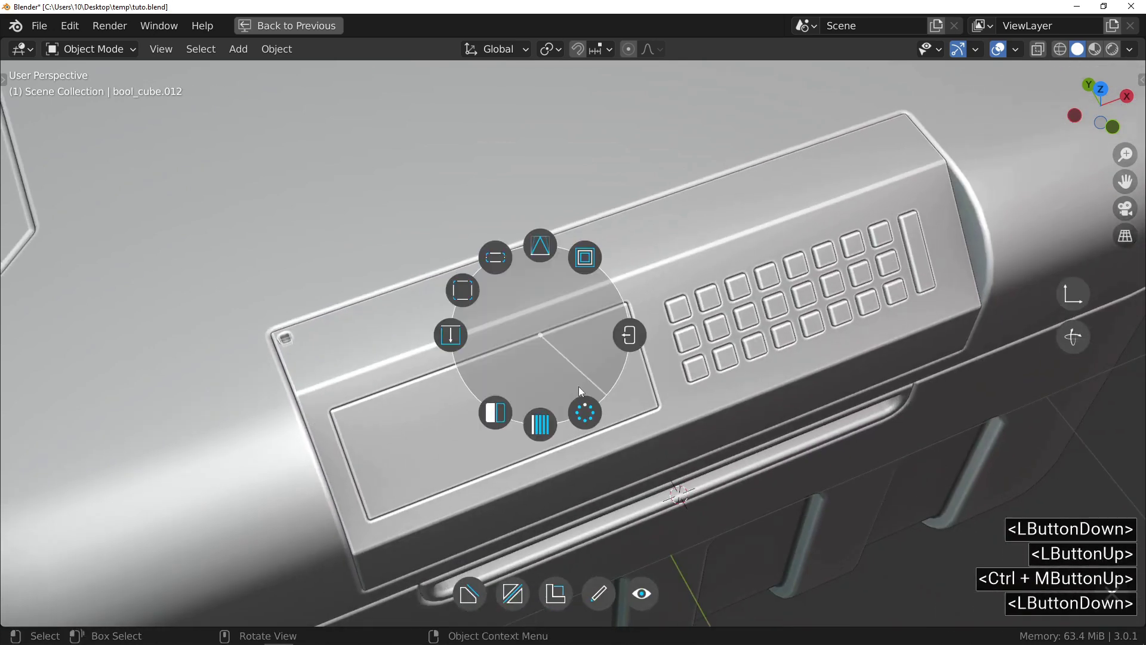
click(579, 385)
click(599, 199)
click(494, 234)
ctrl+middle_drag(494, 234, 591, 313)
click(591, 313)
Display the panel's wireframe and show the boolean cutters again.
key(f)
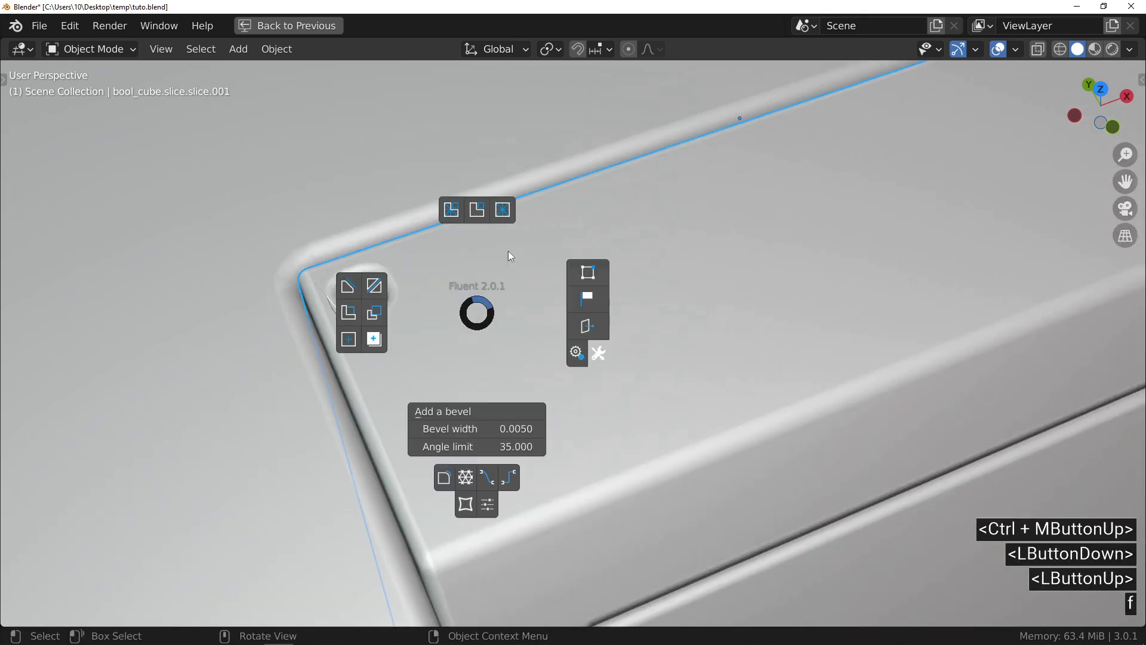
click(504, 211)
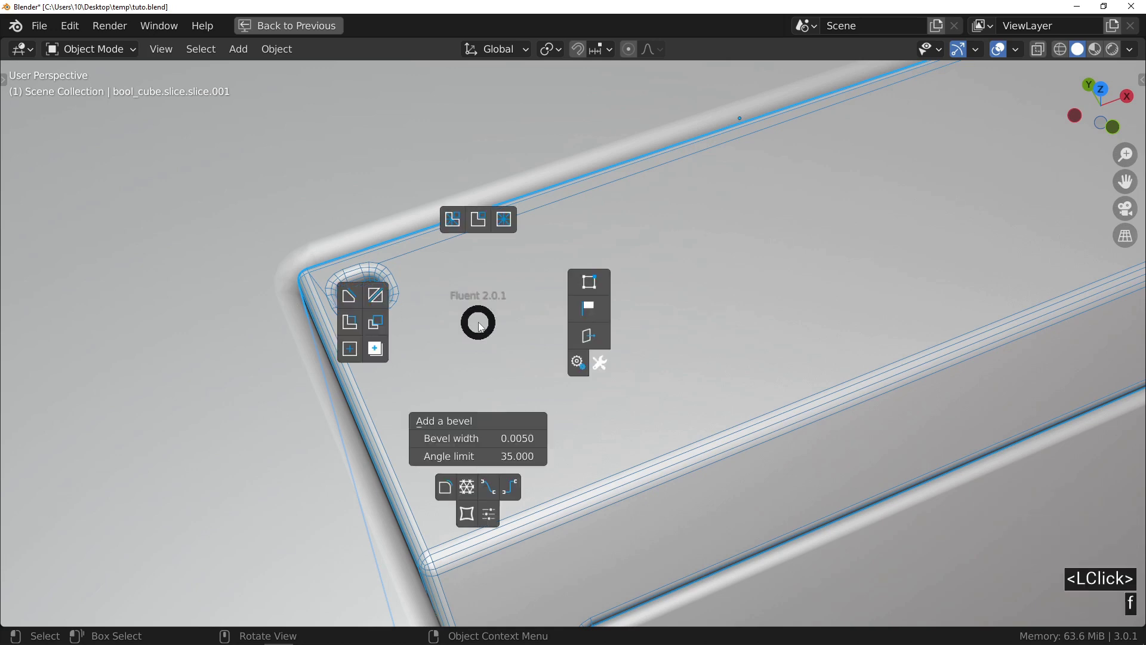
click(478, 221)
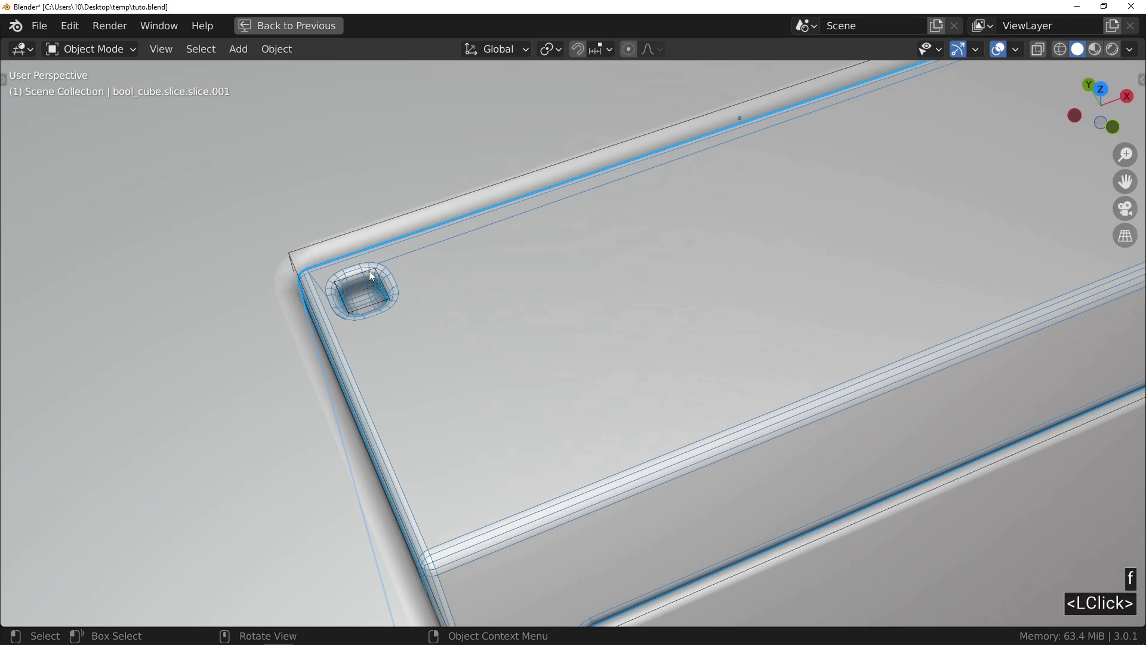
Duplicate the corner recess cutter with Fluent and place the copy near the outer bottom corner of the panel's lower face.
click(382, 311)
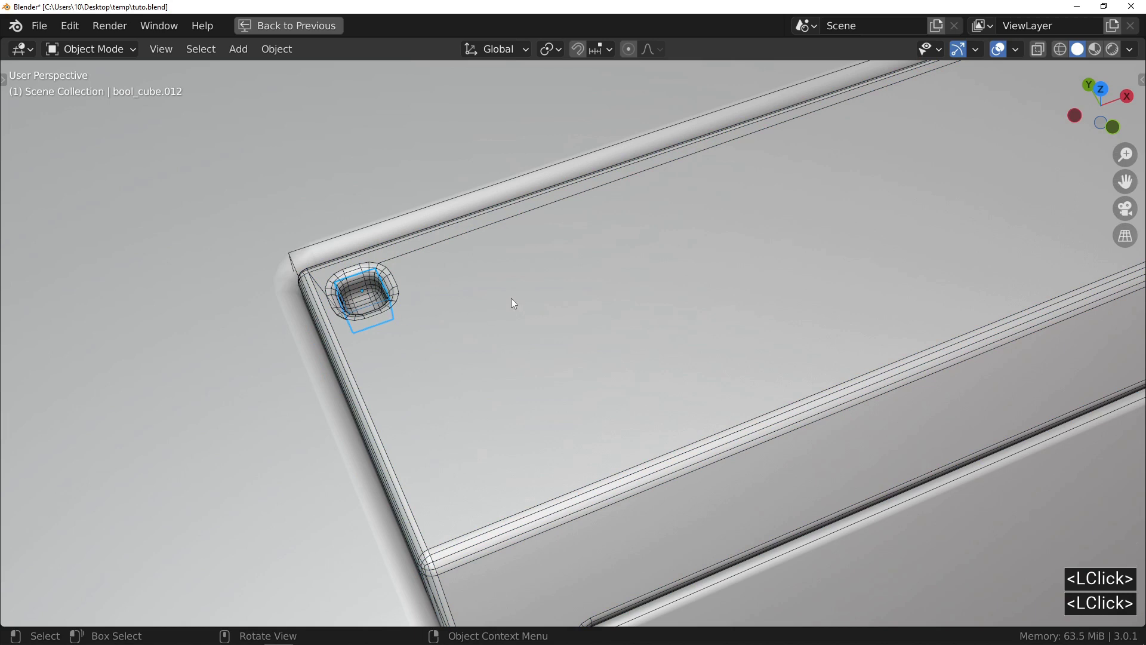
key(f)
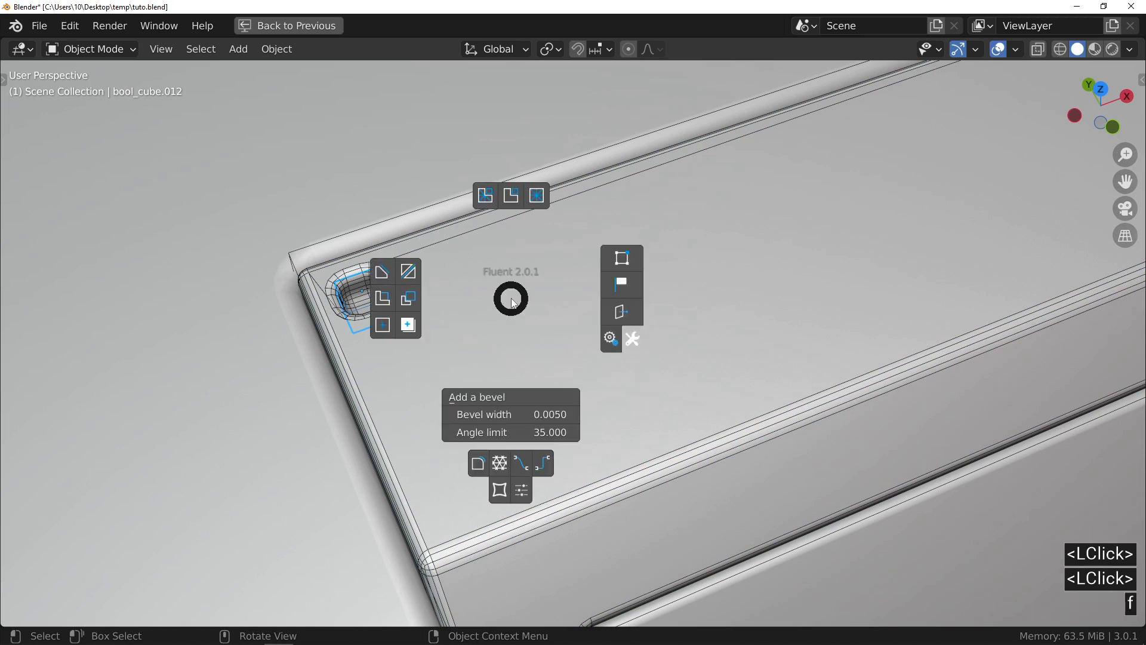
click(410, 326)
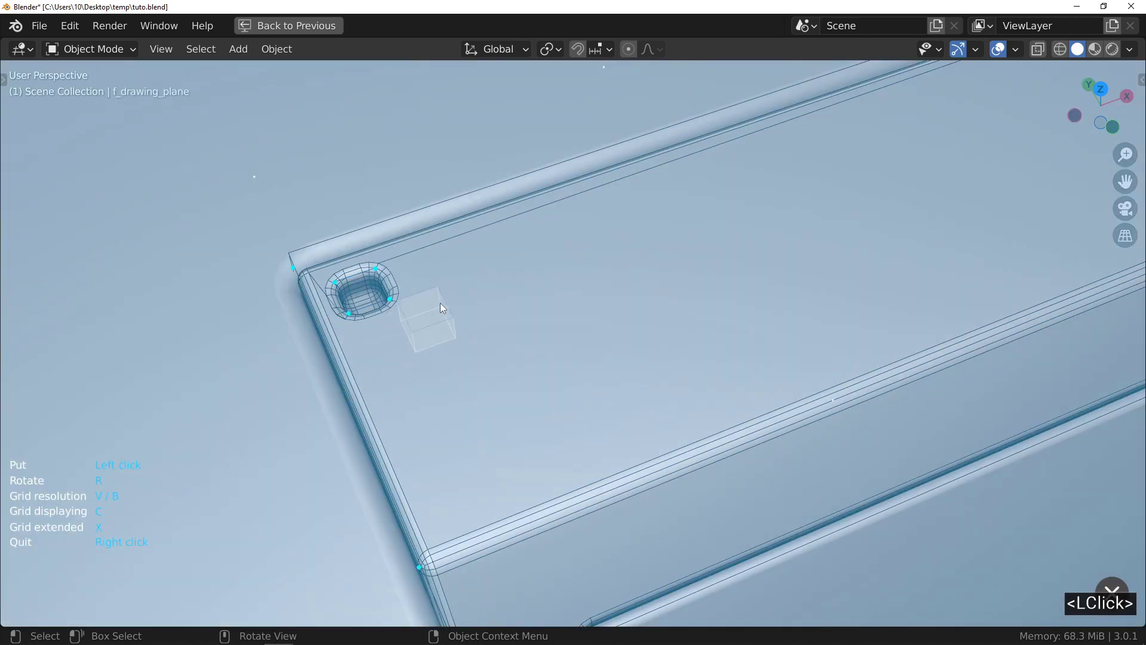
scroll(464, 293, down, 4)
ctrl+middle_drag(464, 296, 477, 322)
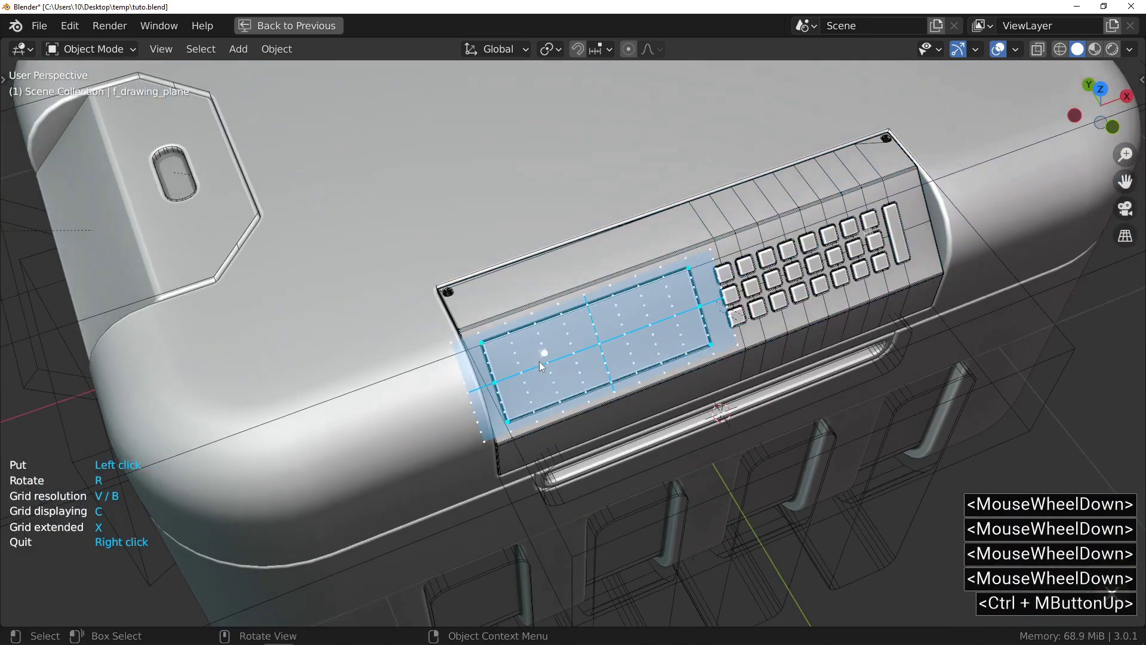
mouse_move(551, 430)
ctrl+middle_down()
mouse_move(542, 382)
mouse_move(541, 394)
ctrl+middle_up()
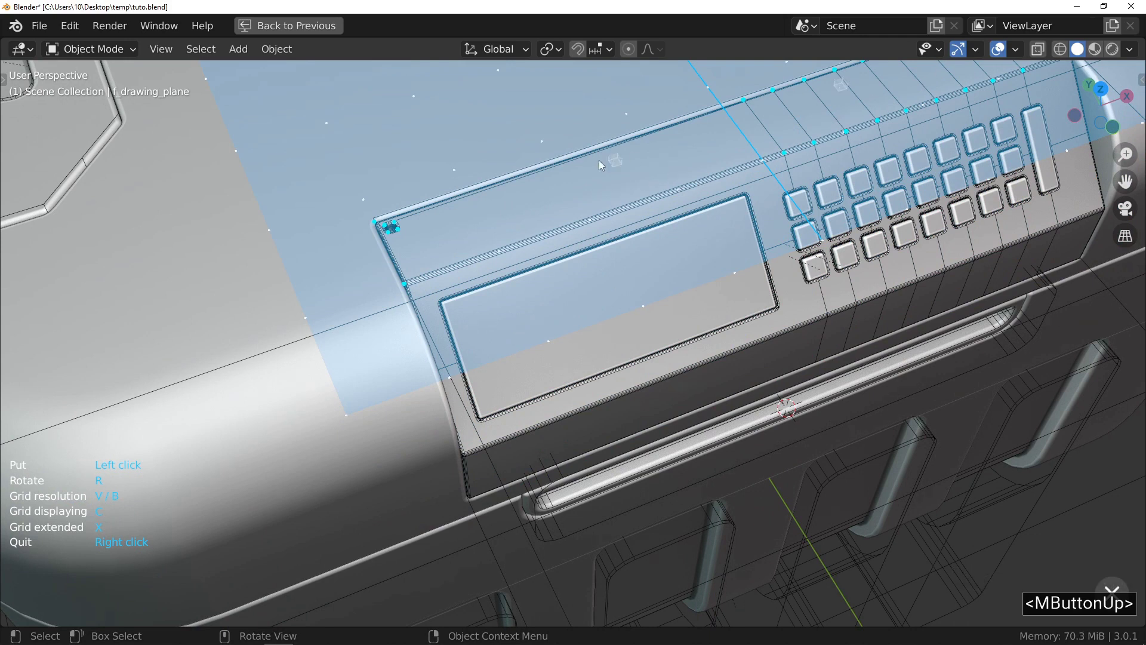
middle_drag(517, 330, 484, 269)
ctrl+middle_drag(483, 269, 456, 238)
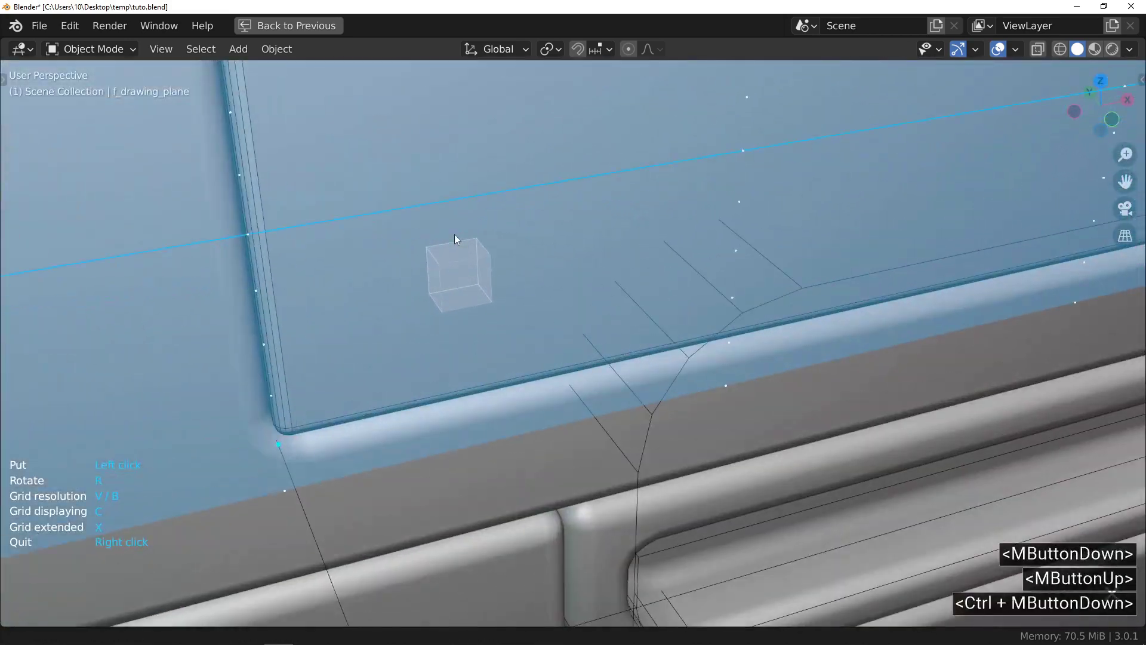
click(344, 368)
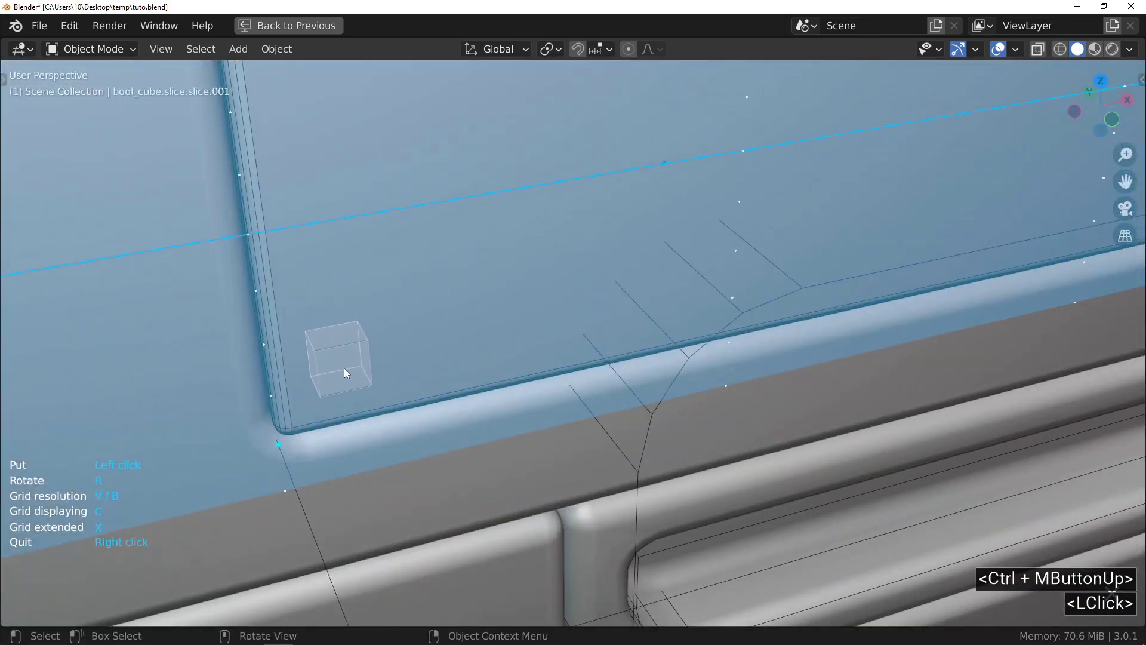
mouse_move(417, 292)
ctrl+middle_down()
mouse_move(362, 335)
mouse_move(426, 302)
ctrl+middle_up()
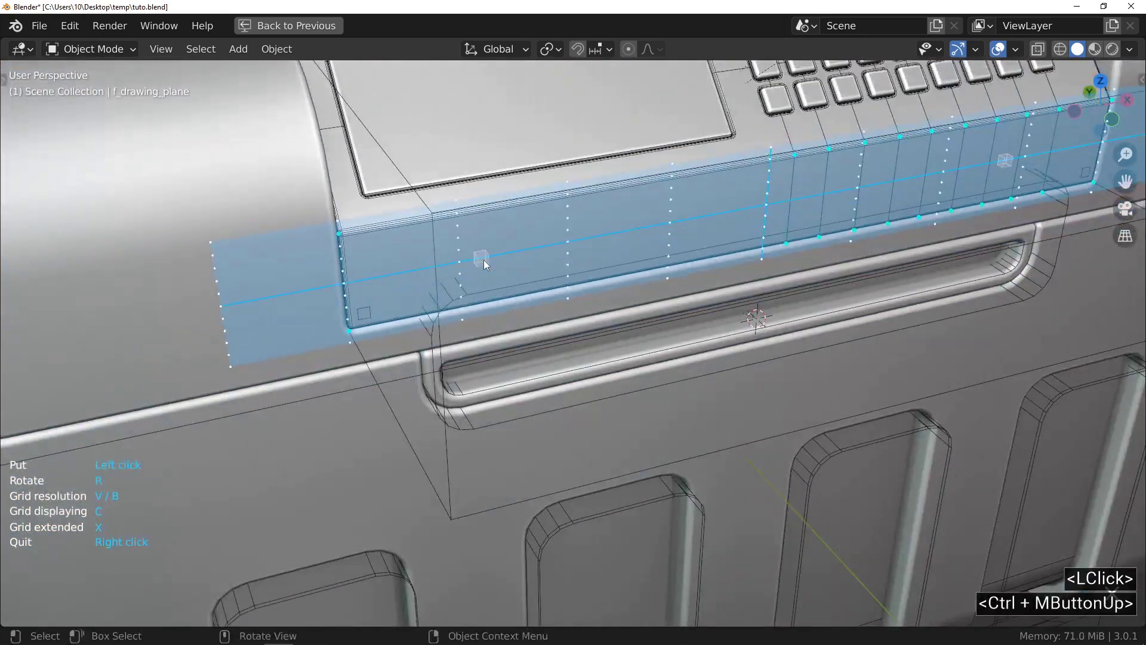
right_click(485, 262)
Isolate the control panel and its upper corner recess cutter in local view, seen in top orthographic view.
shift+middle_drag(472, 261, 490, 356)
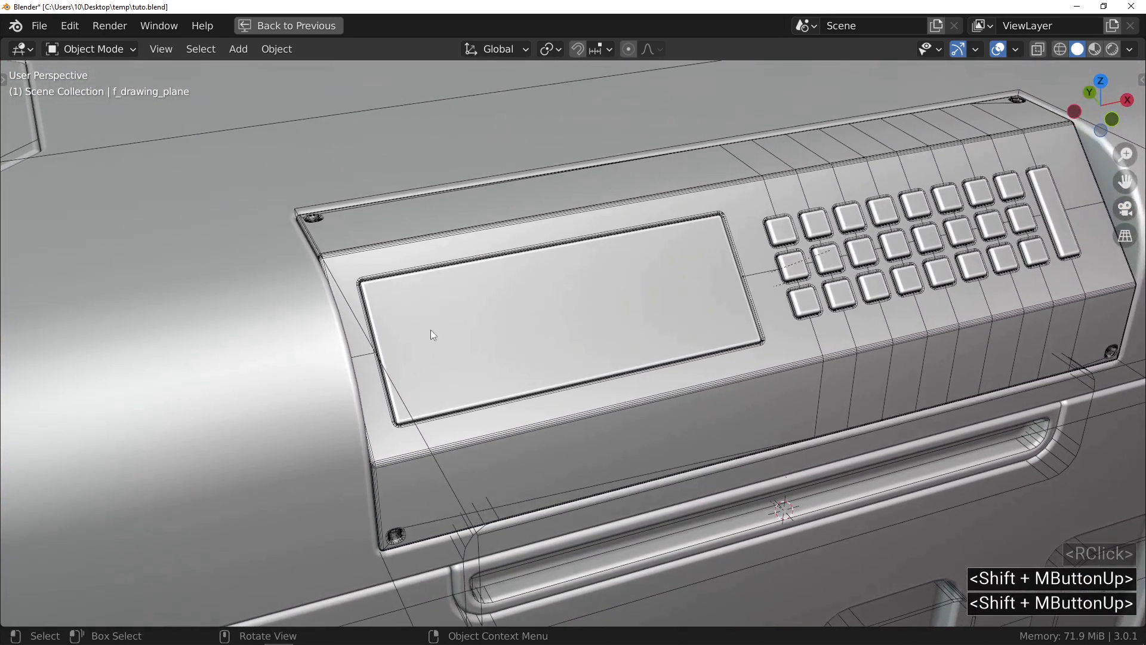
click(354, 241)
middle_drag(370, 256, 322, 256)
shift+middle_drag(284, 255, 353, 245)
middle_drag(353, 245, 352, 248)
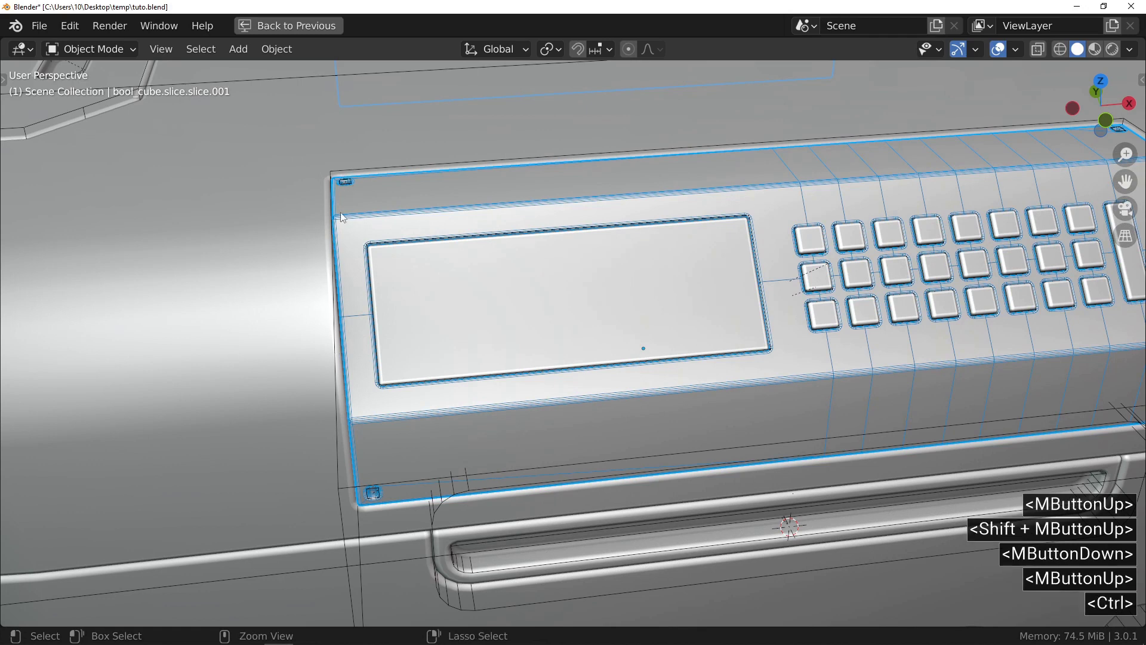
ctrl+middle_drag(343, 177, 345, 159)
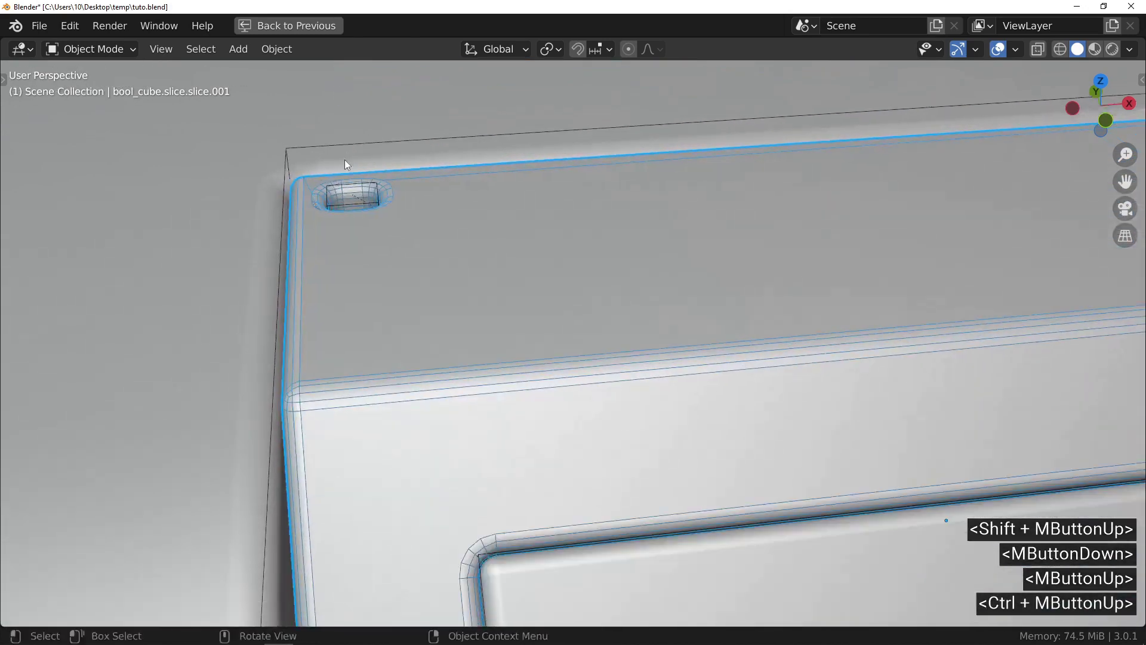
shift+click(356, 188)
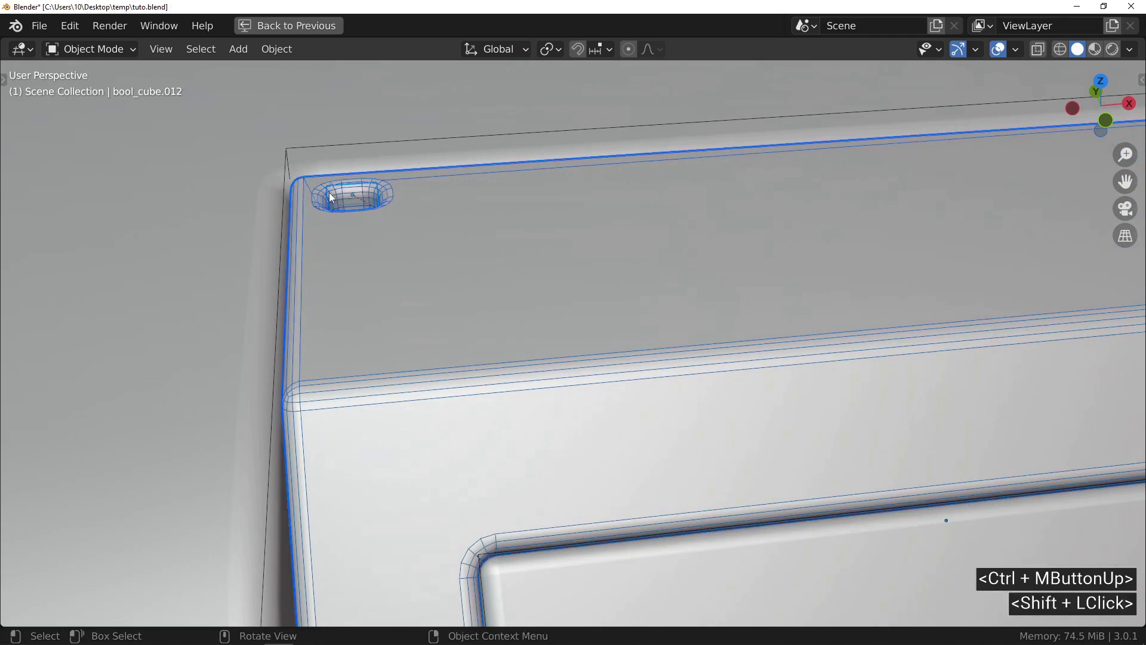
key(slash)
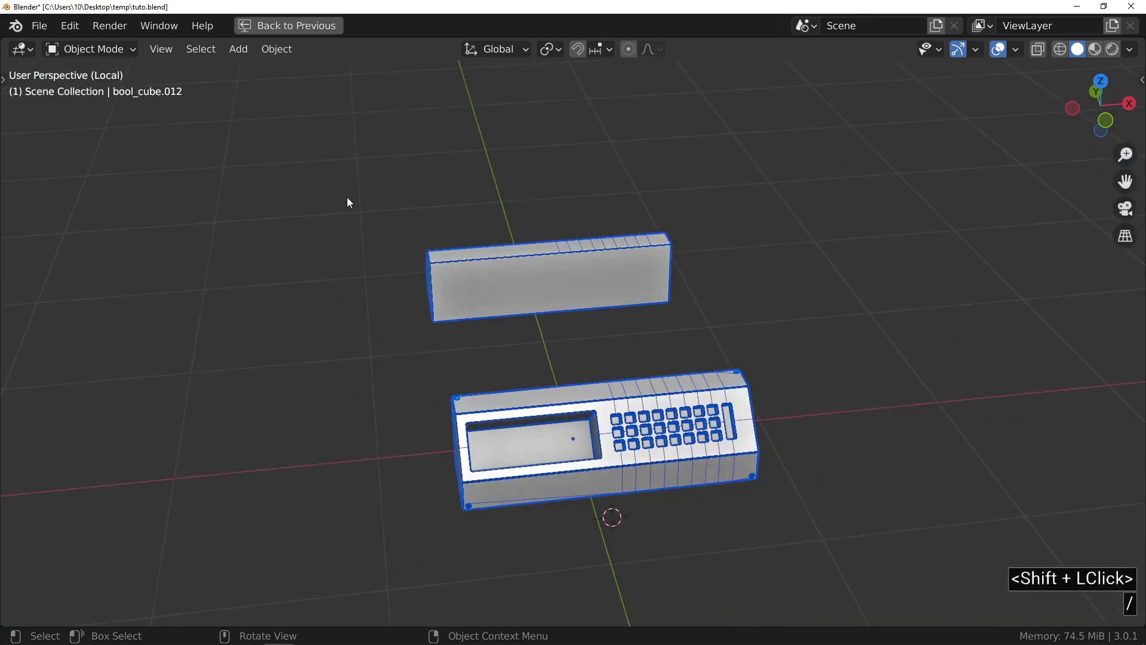
key(KP_7)
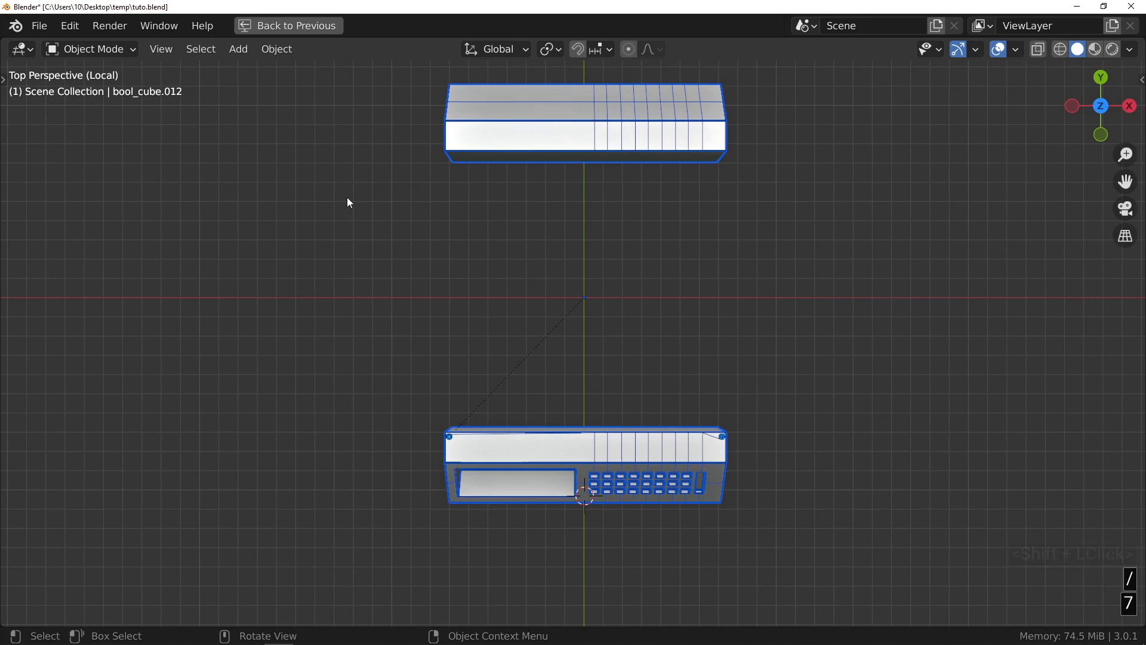
key(KP_5)
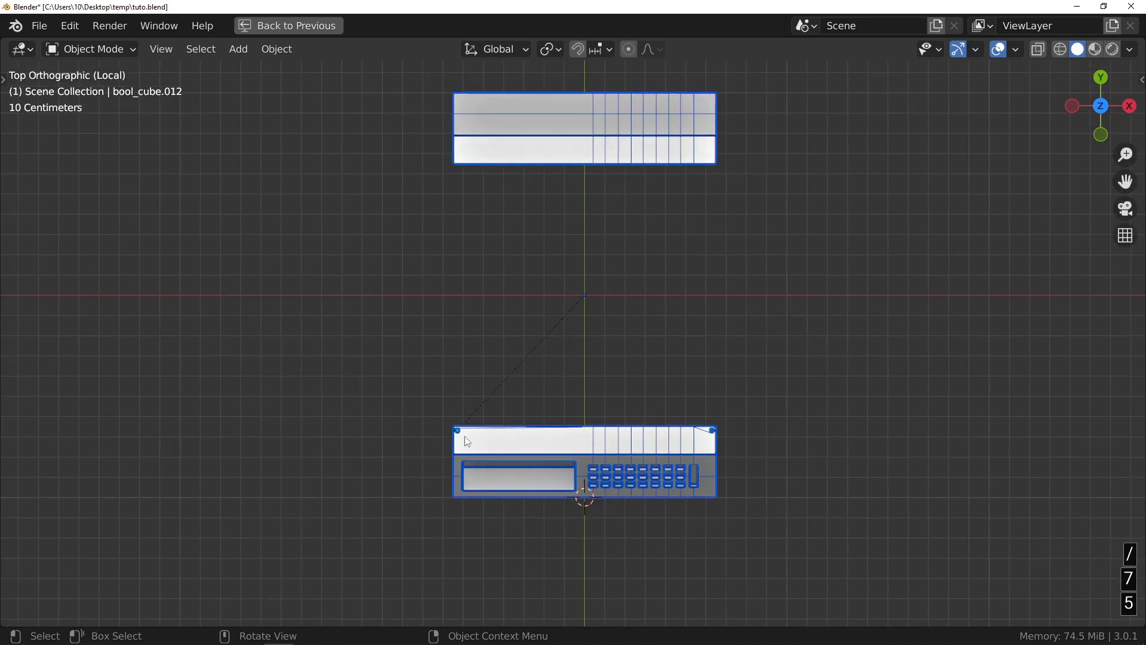
Add a loop cut across the panel's mesh in wireframe, slid into line with the corner recess cutter at the display end.
click(487, 440)
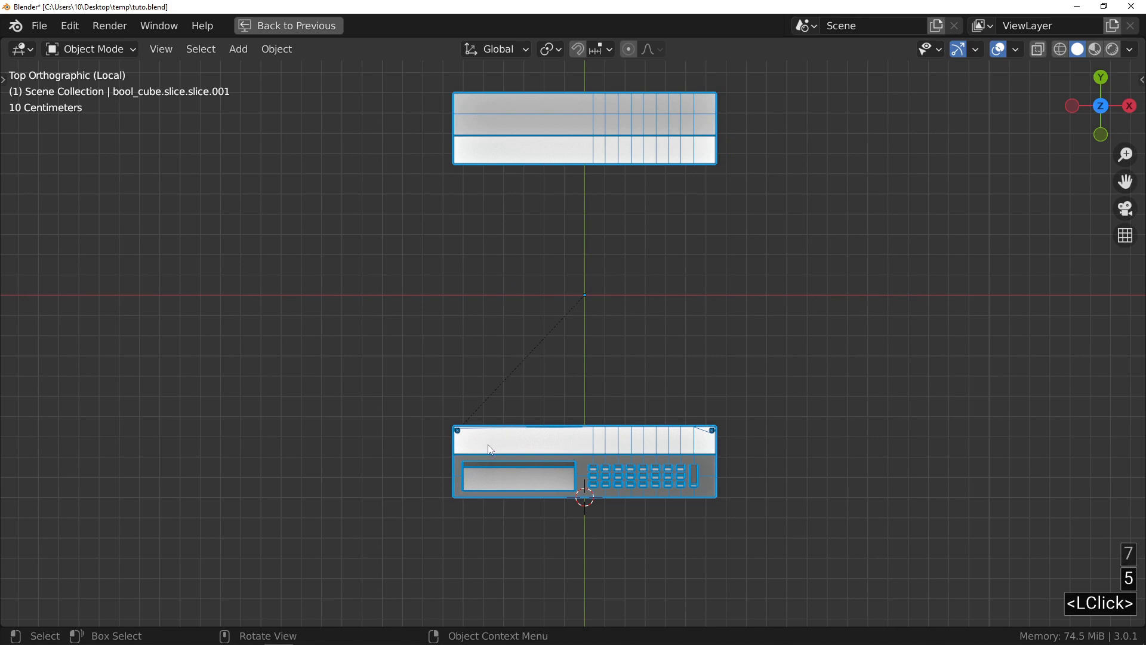
key(Tab)
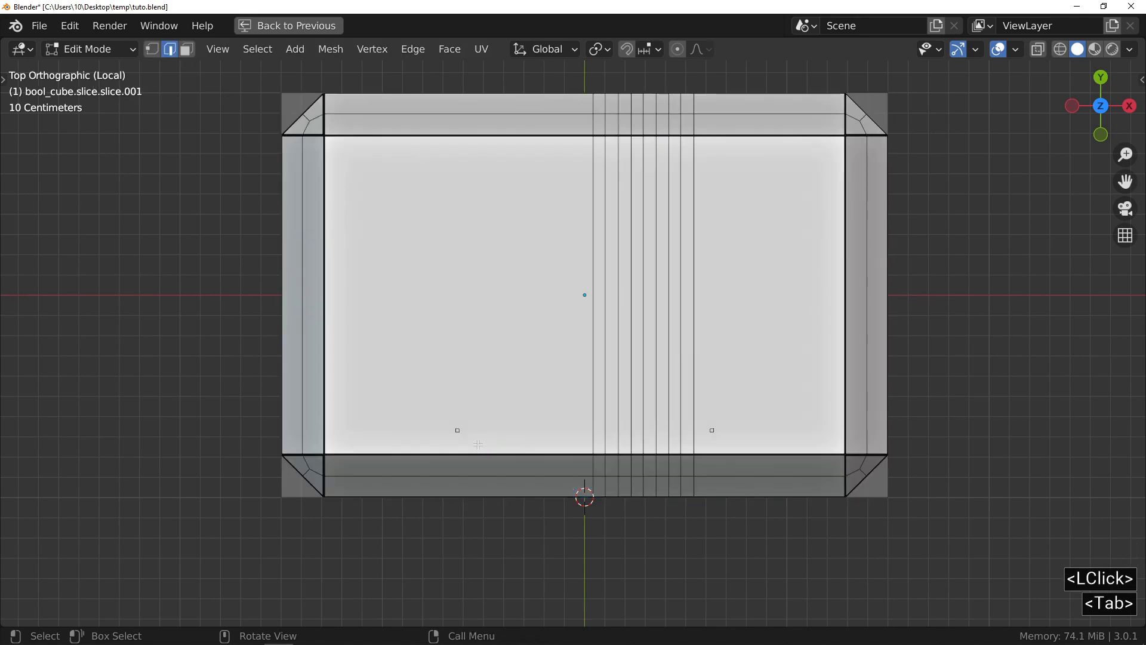
key(z)
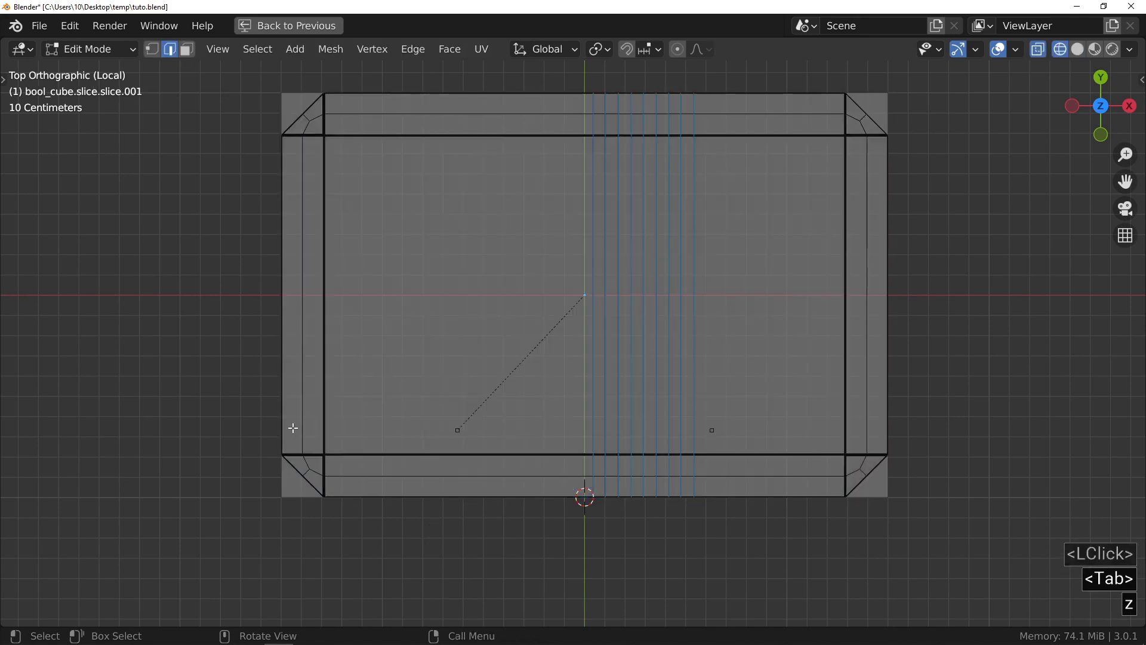
key(ctrl)
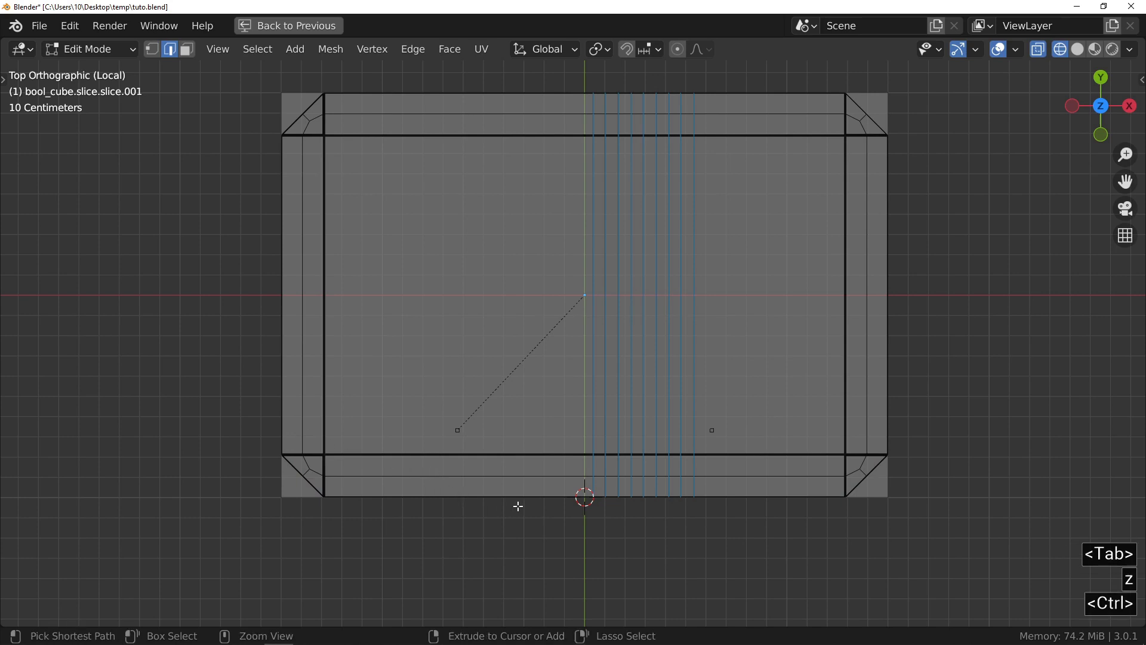
ctrl+middle_drag(449, 486, 483, 373)
key(ctrl+r)
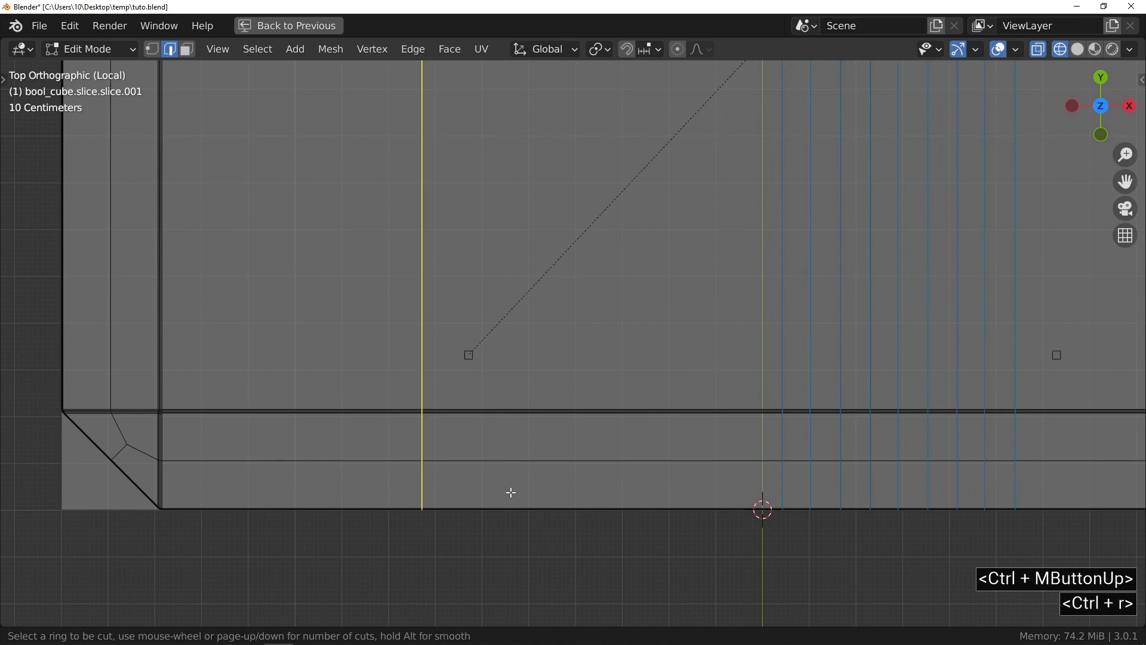
click(485, 495)
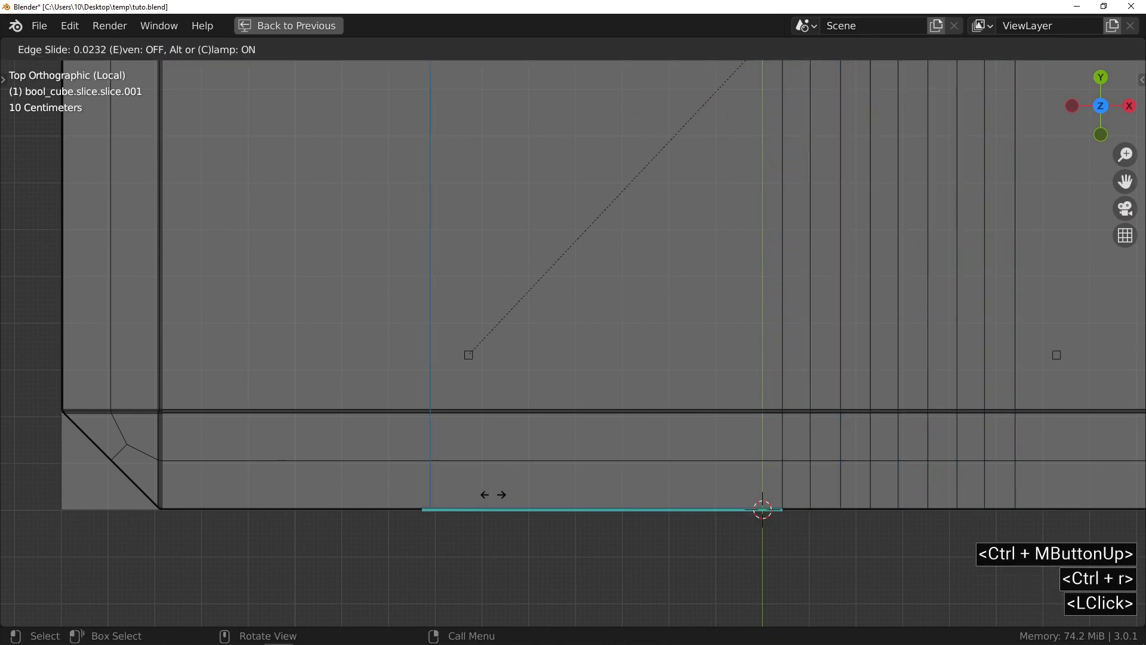
click(530, 504)
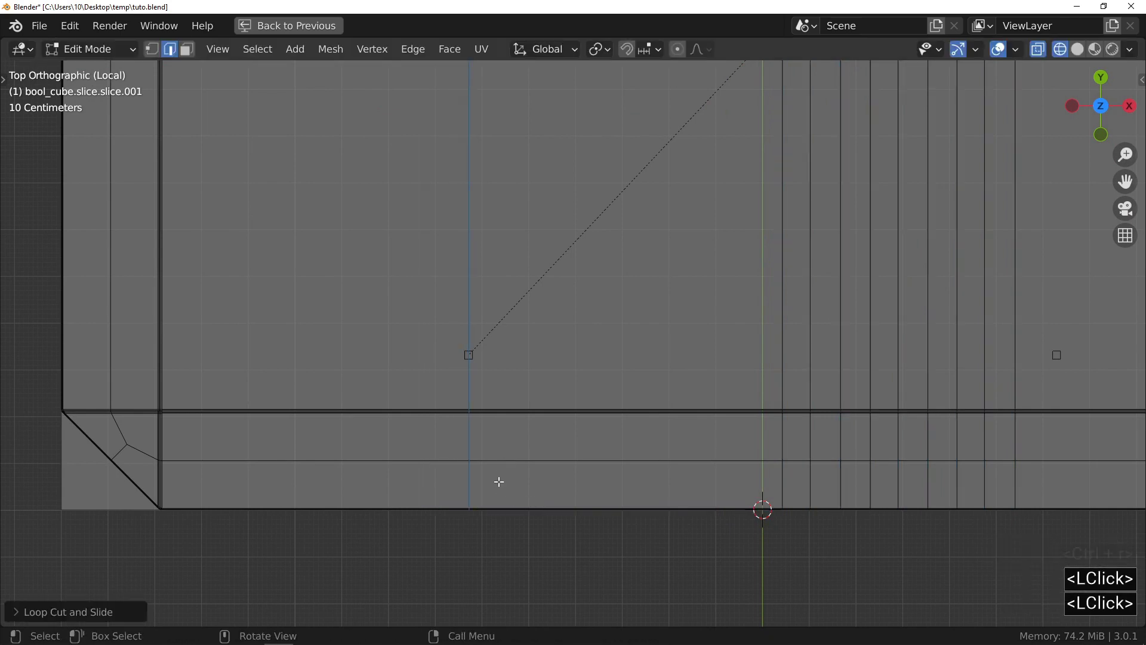
middle_drag(499, 484, 502, 446)
key(7)
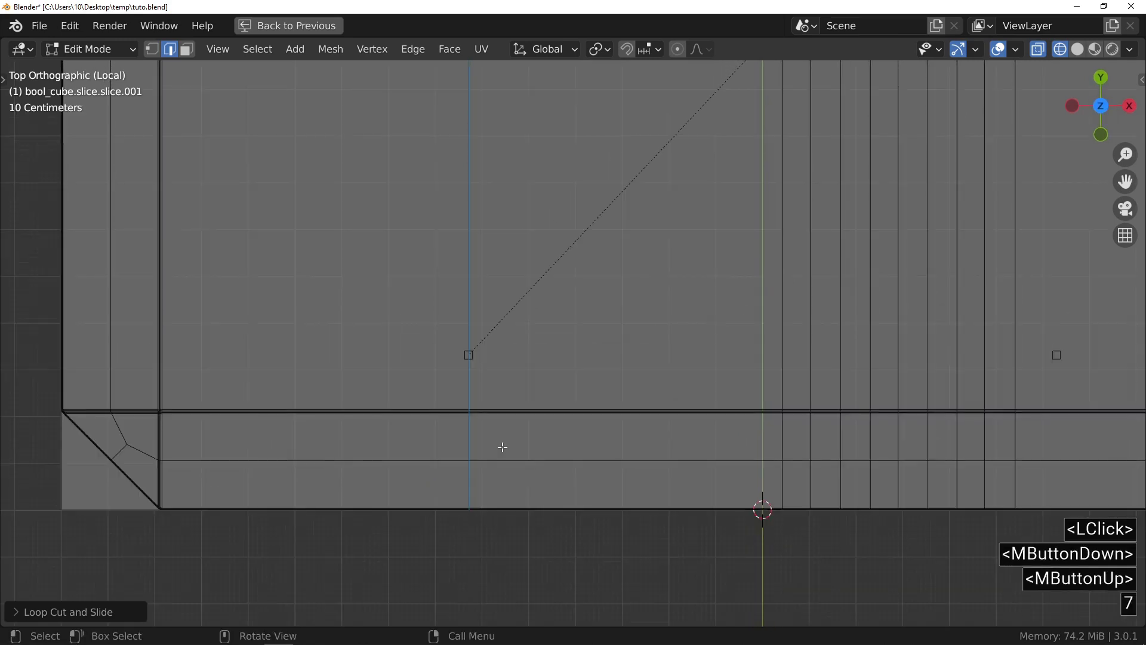
Add a second loop cut in the panel's mesh, lined up with the mirrored recess cutter at the button end.
ctrl+middle_drag(299, 420, 270, 496)
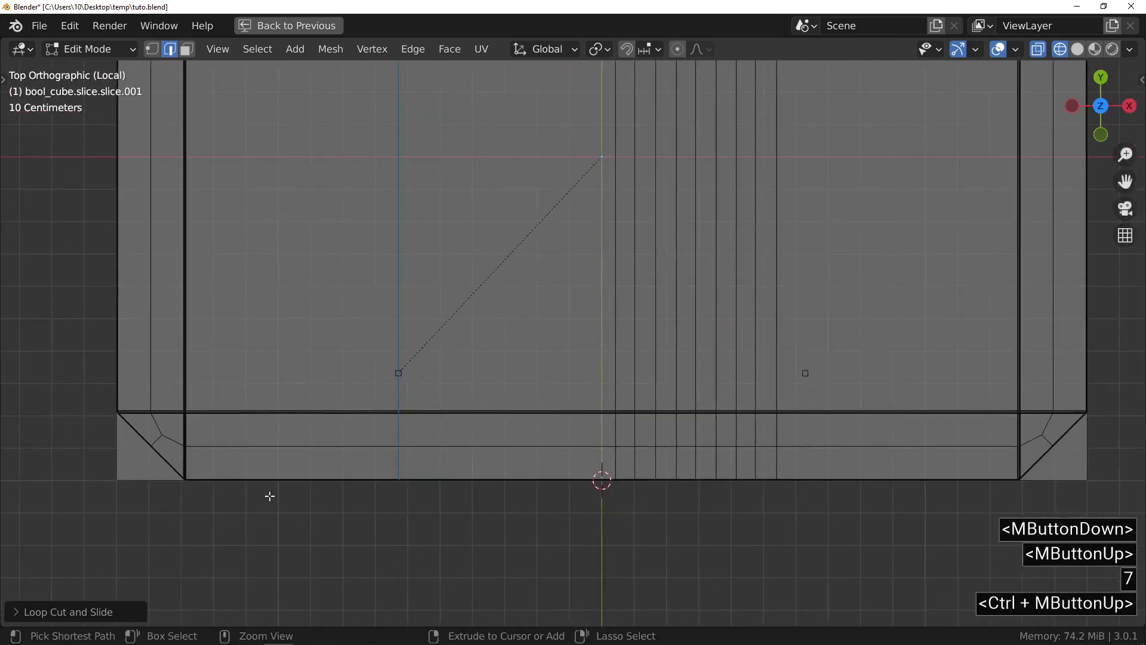
key(ctrl+r)
click(879, 458)
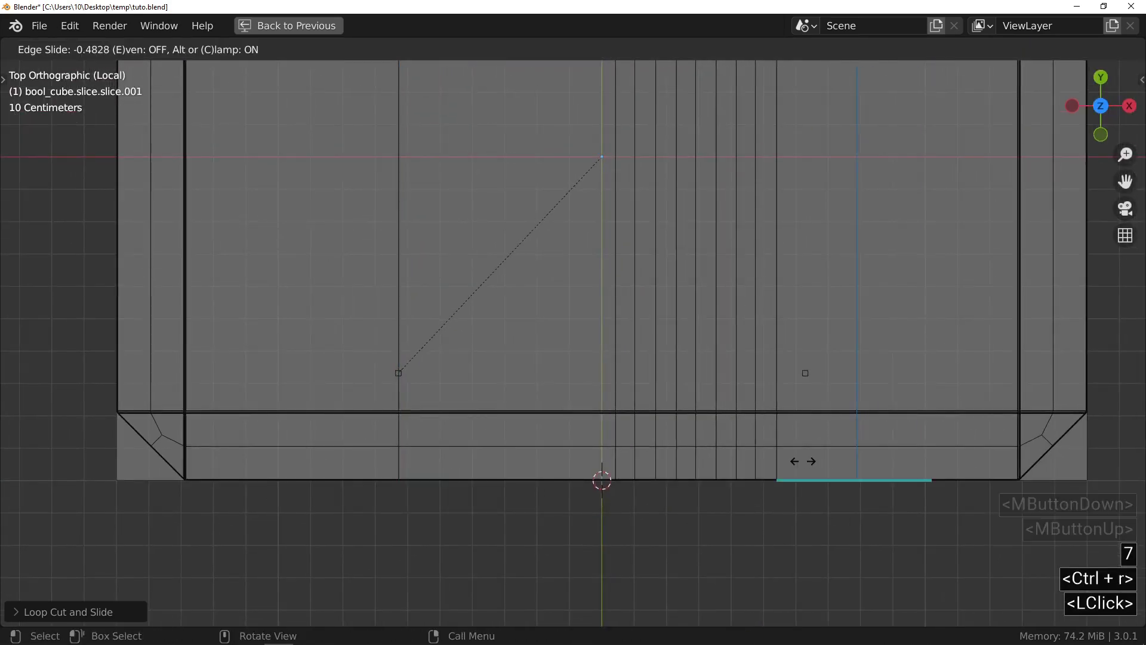
click(755, 465)
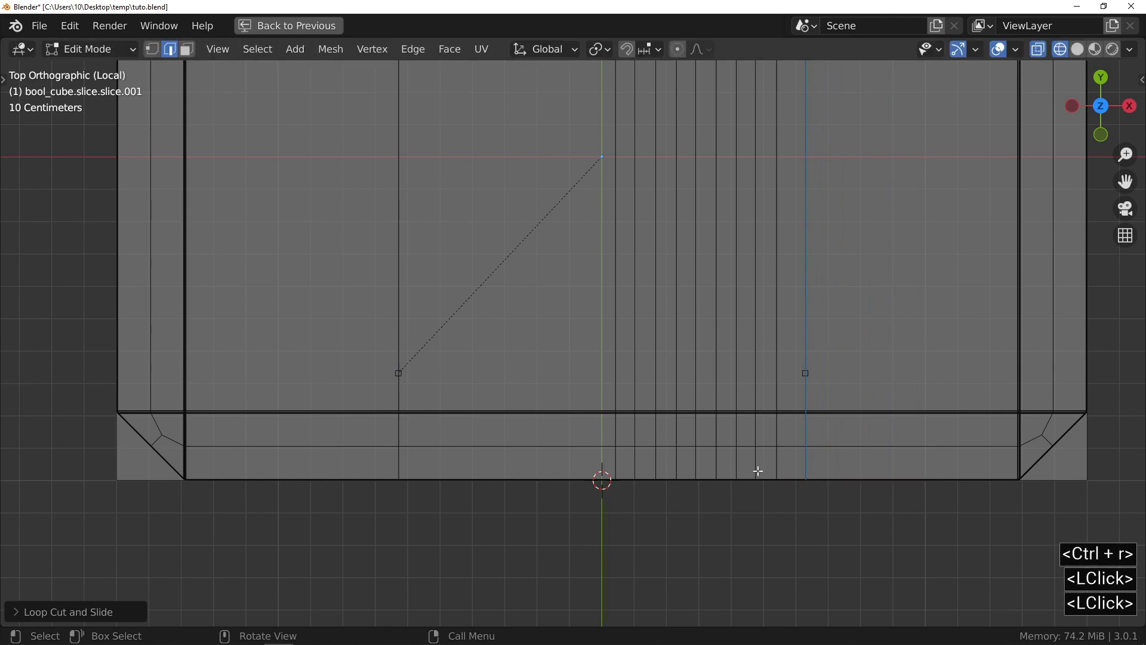
Return to the full scene in object mode with solid shading, hide the wireframe and cutters, and save the file.
shift+click(400, 299)
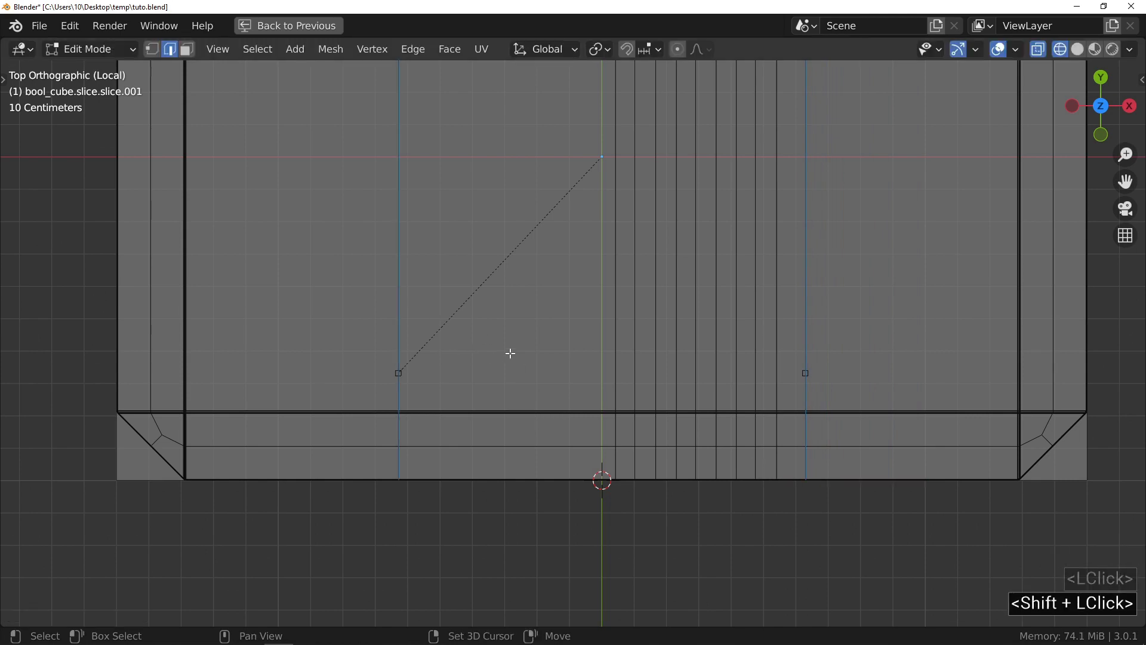
key(shift+f)
mouse_move(398, 373)
ctrl+middle_down()
mouse_move(407, 220)
mouse_move(412, 449)
ctrl+middle_up()
key(z)
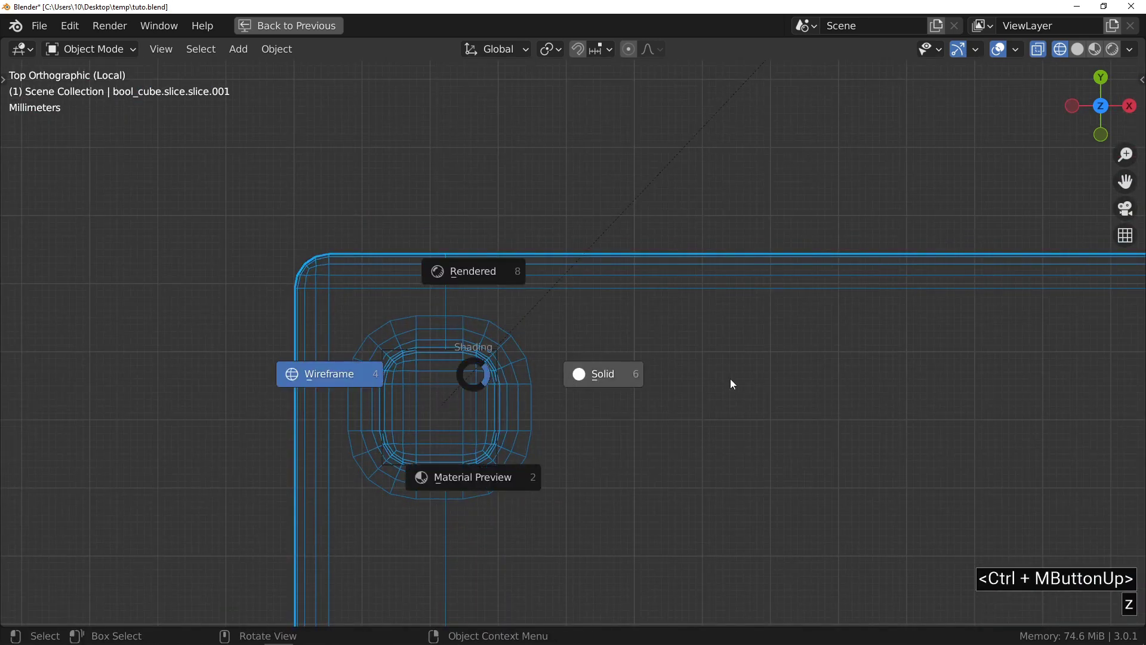
key(KP_Divide)
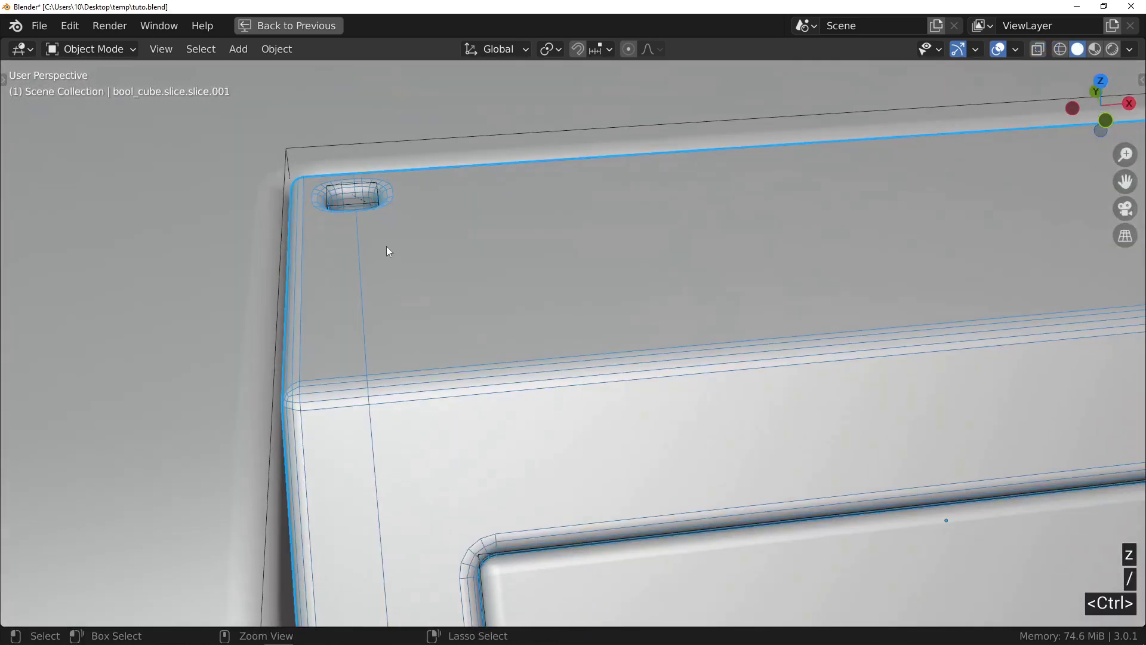
ctrl+middle_drag(387, 249, 387, 504)
key(shift+q)
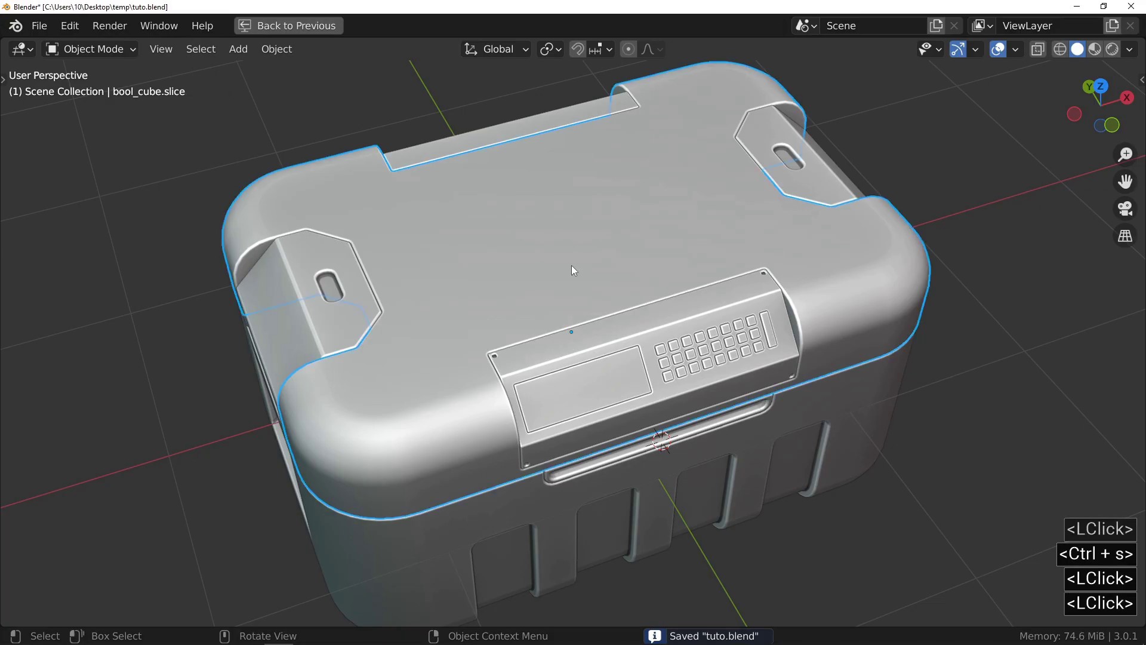
Cut a large rectangular recess with Fluent, drawn from the centre of the lid's top face, about 0.057 deep.
click(536, 266)
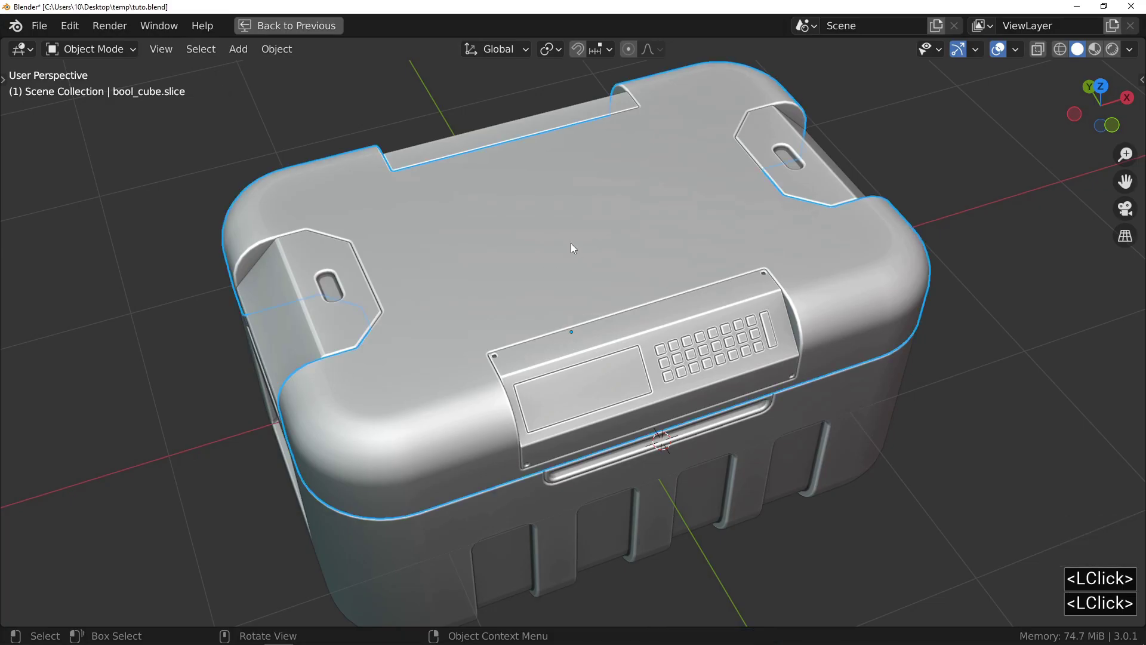
key(f)
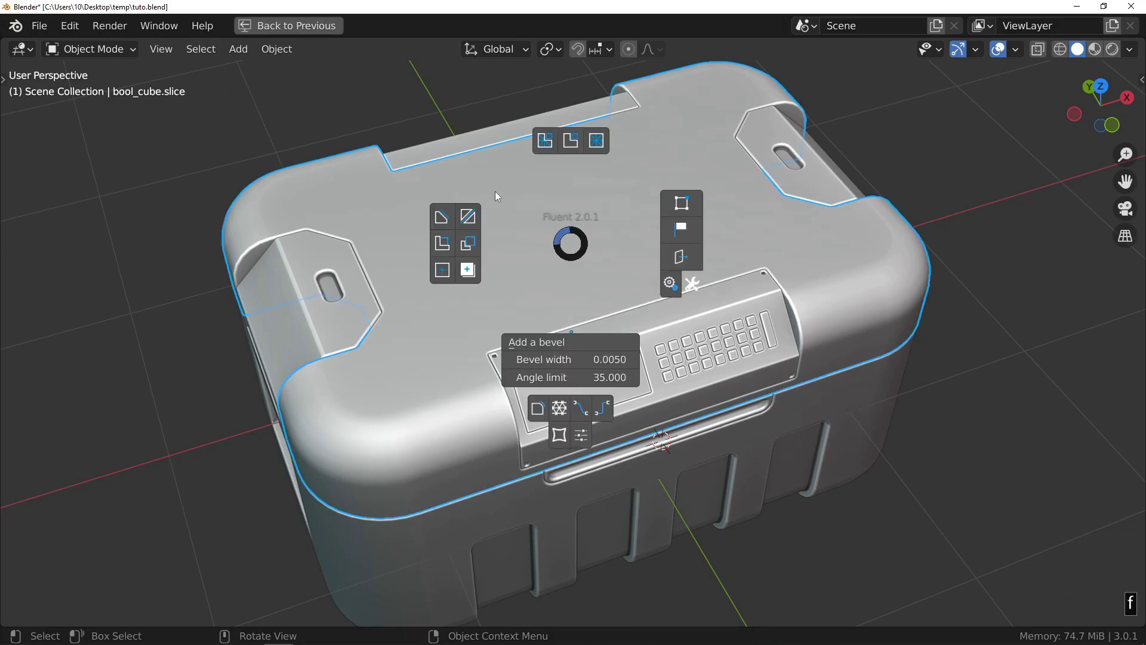
click(443, 217)
right_click(492, 271)
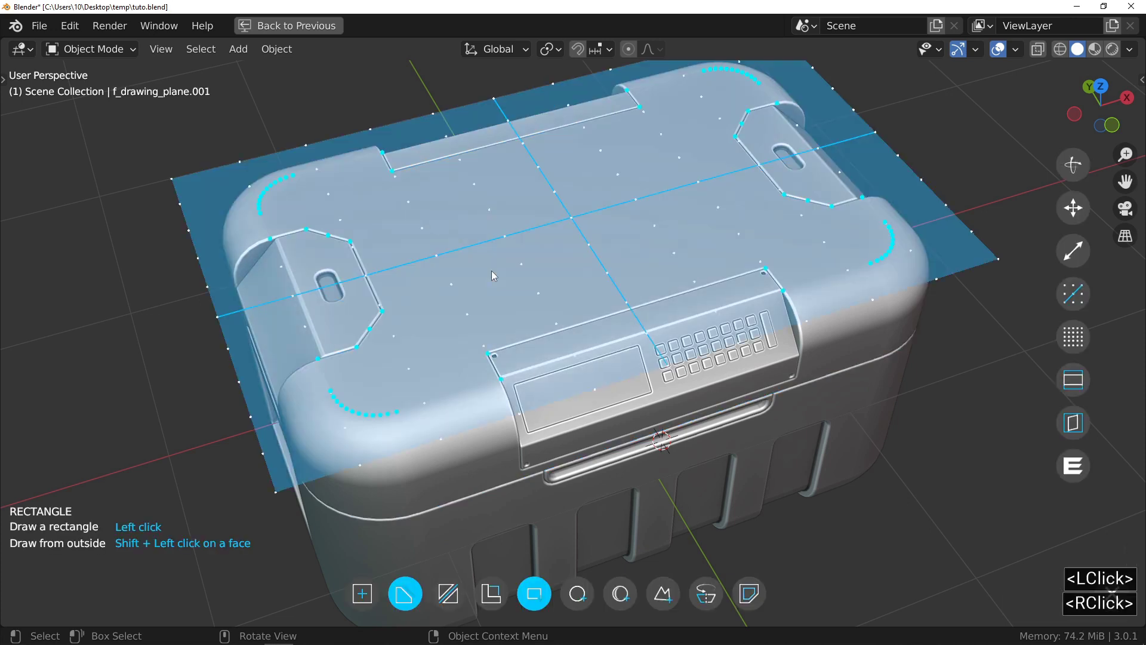
click(573, 219)
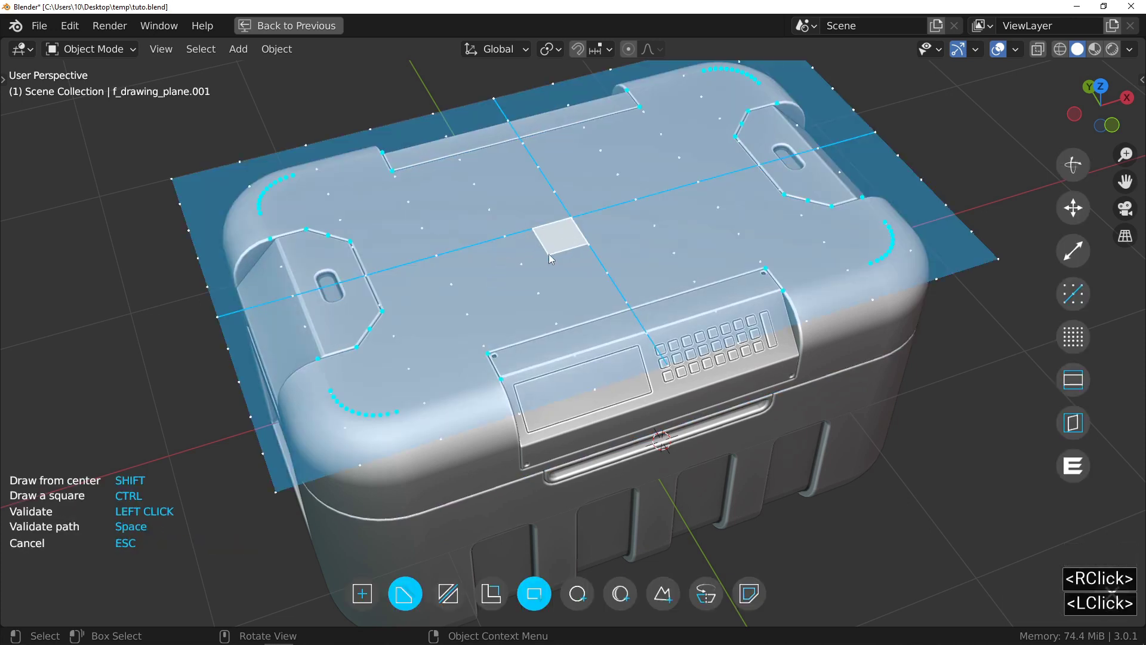
key(shift)
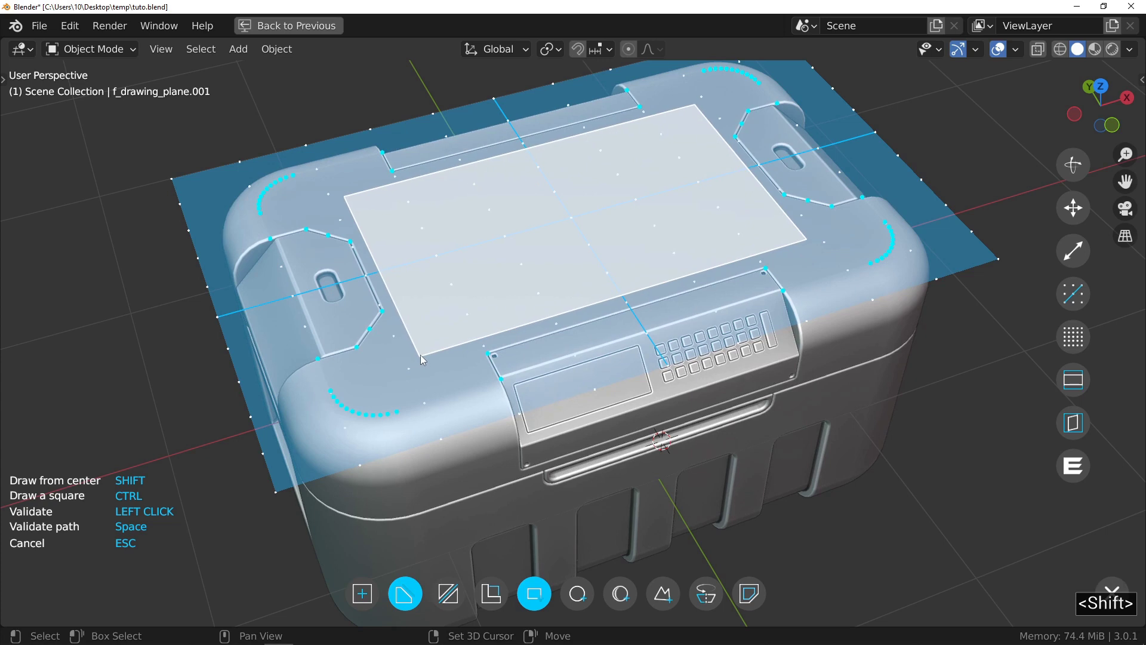
shift+click(422, 352)
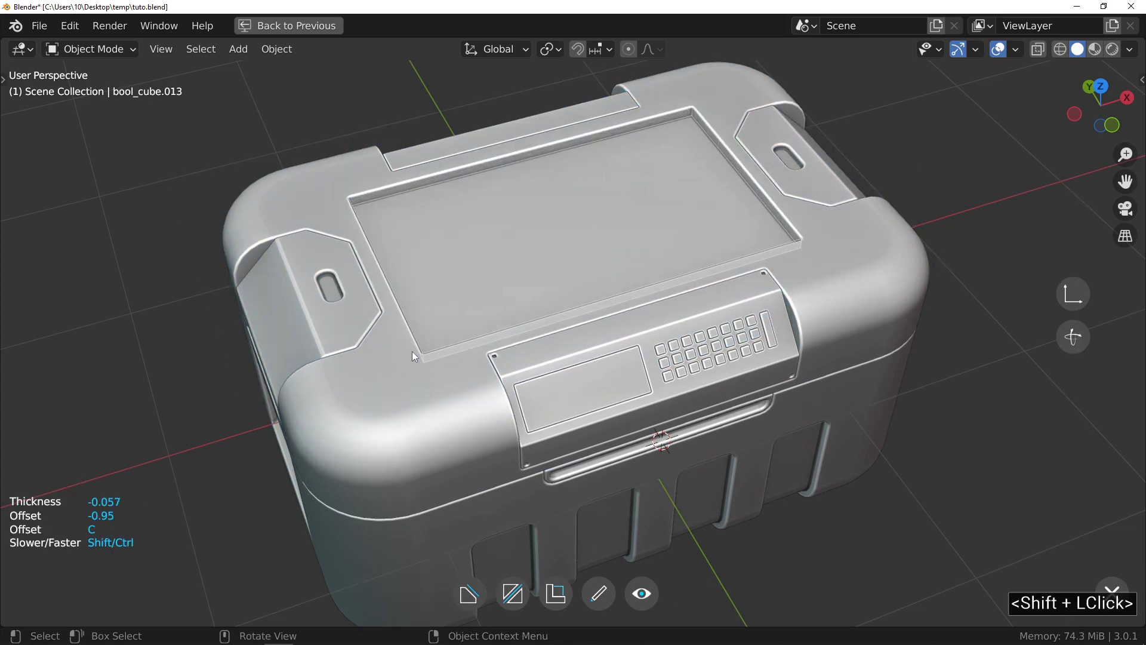
drag(412, 349, 566, 345)
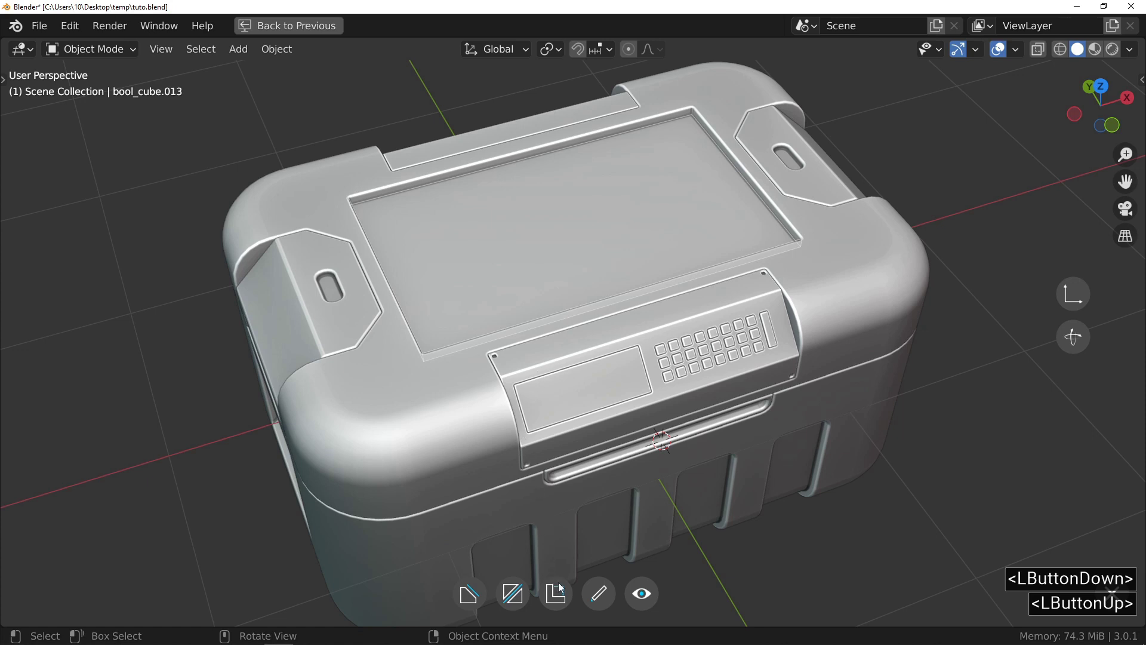
Draw a corner-to-corner diagonal Fluent path on the lid recess's boolean cutter and thicken it into a strip crossing the recess.
click(595, 596)
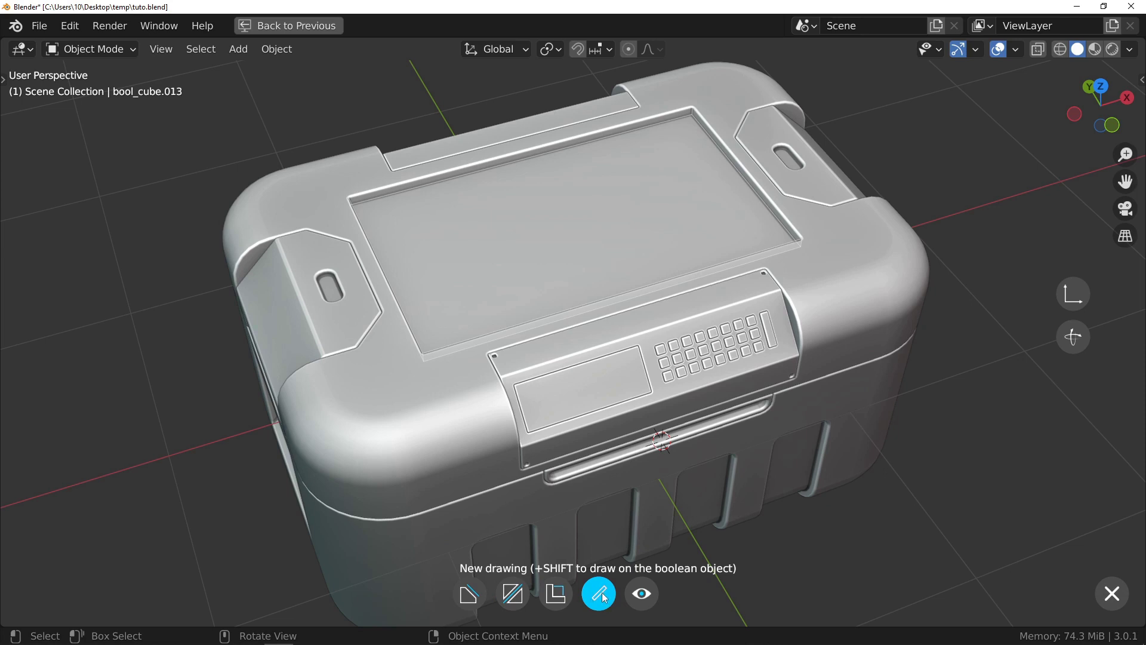
key(shift)
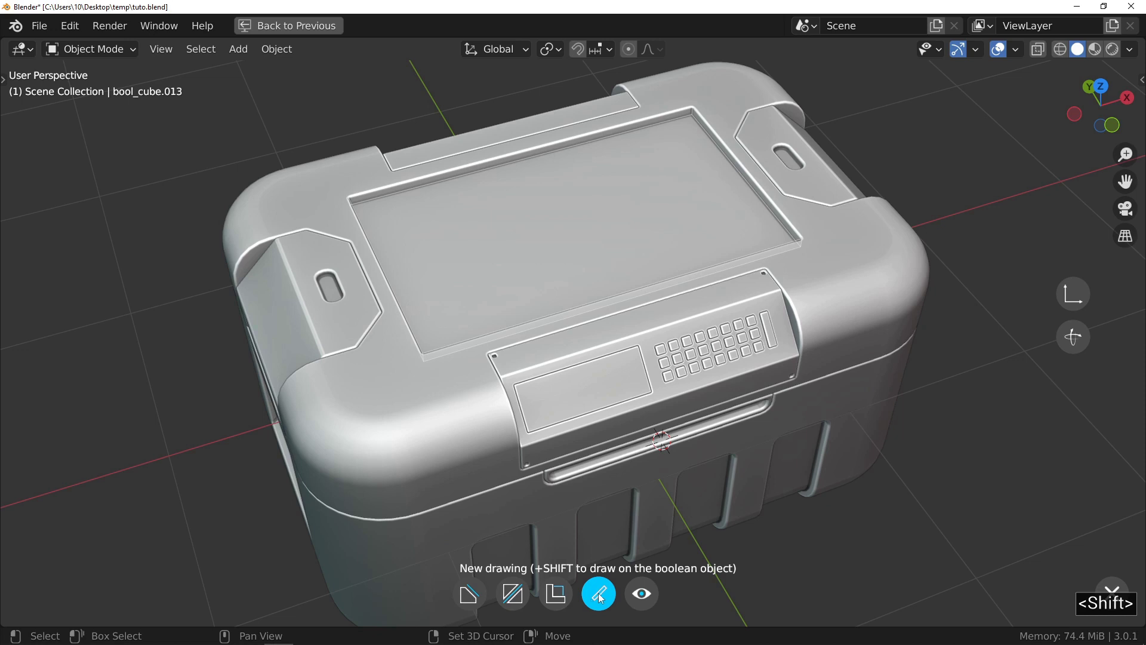
shift+click(600, 596)
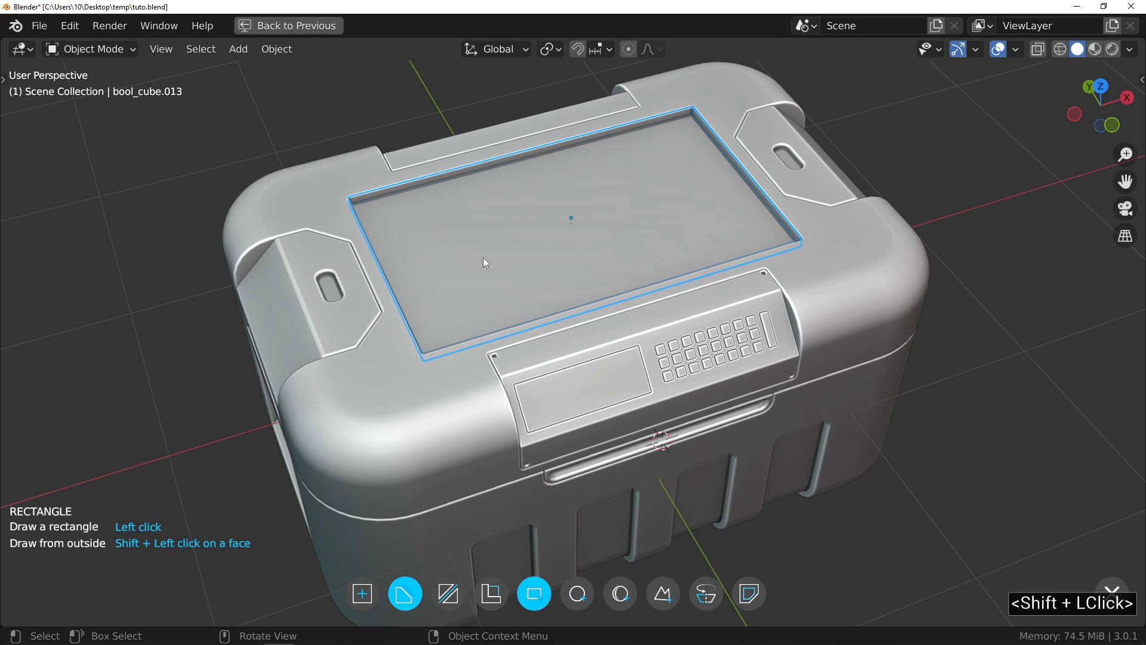
right_click(575, 252)
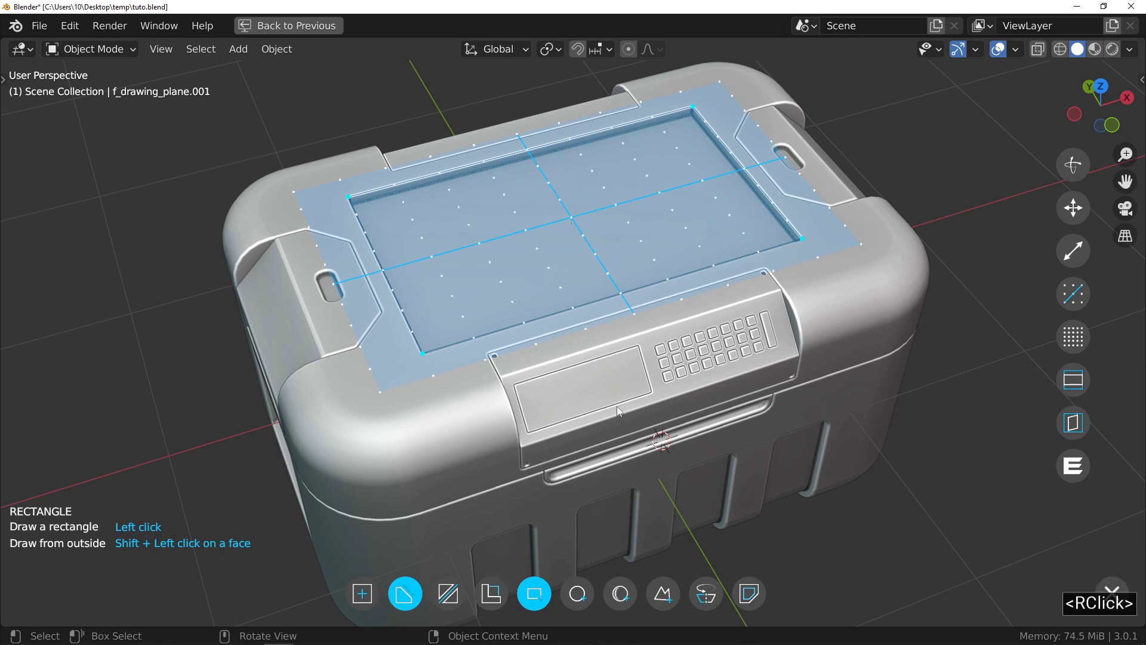
click(669, 597)
click(295, 191)
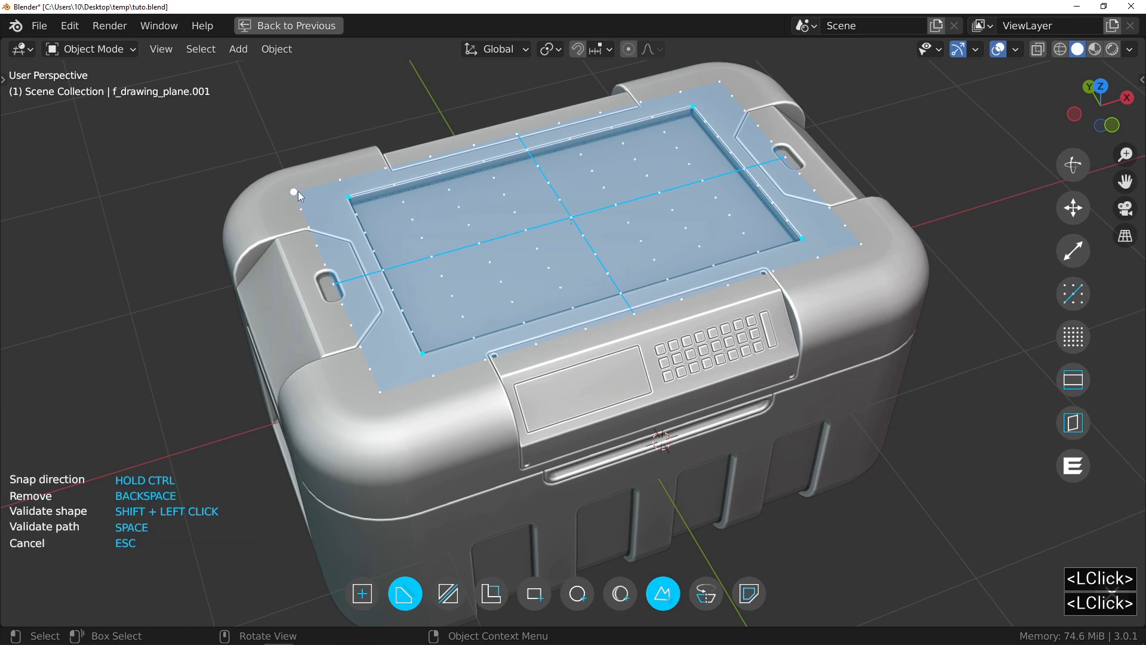
click(863, 243)
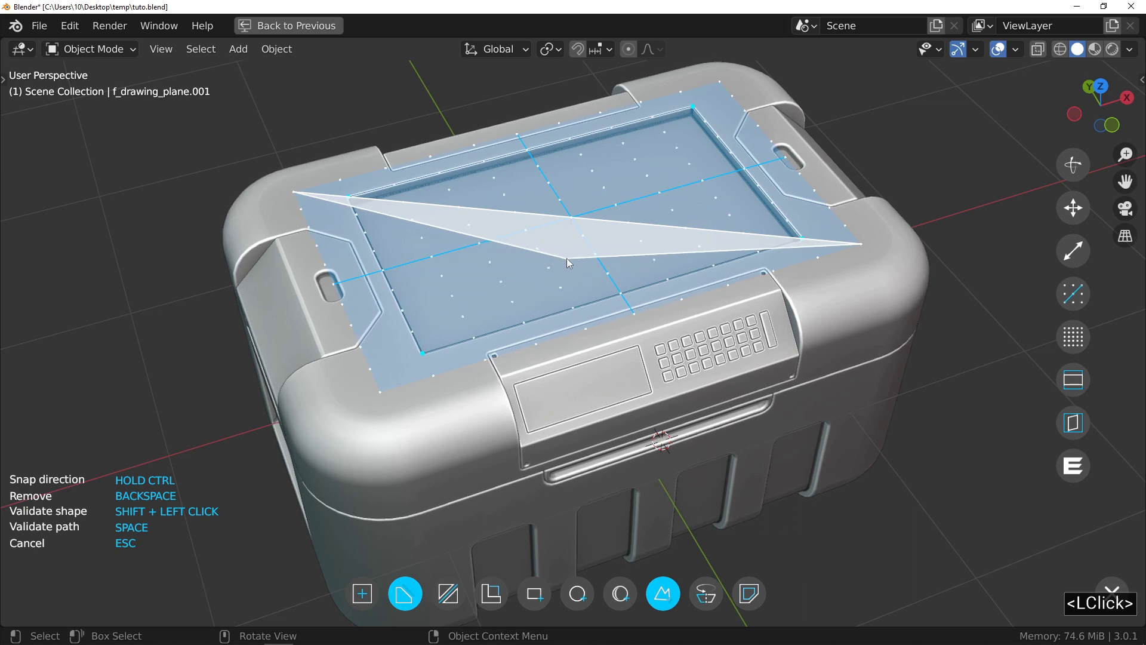
key(space)
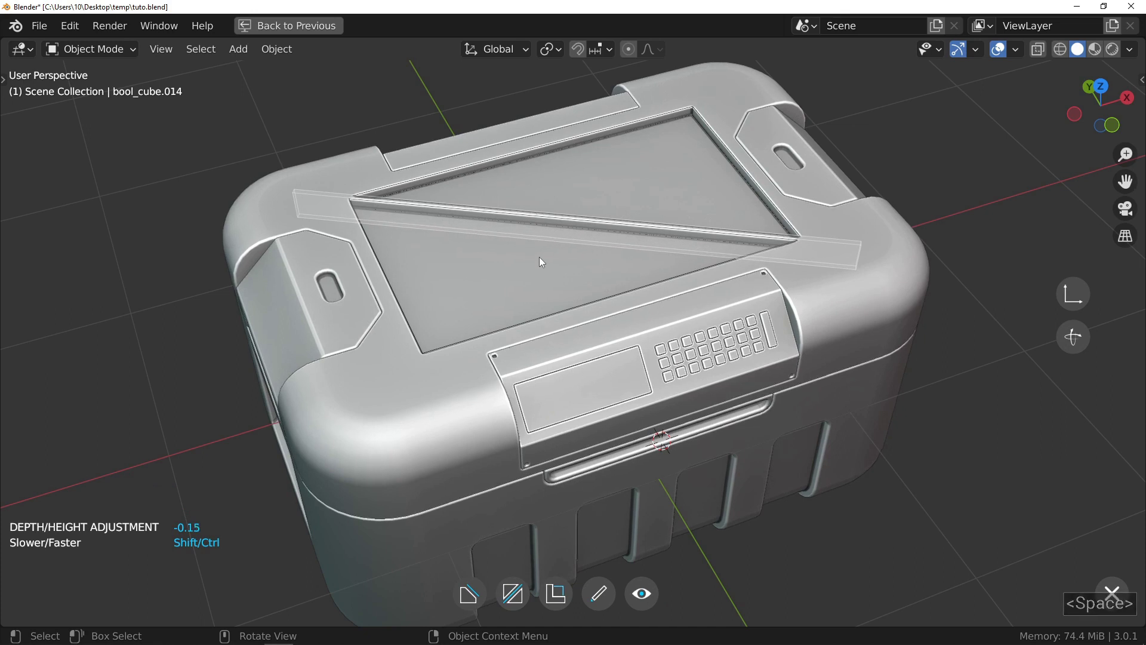
drag(531, 260, 650, 230)
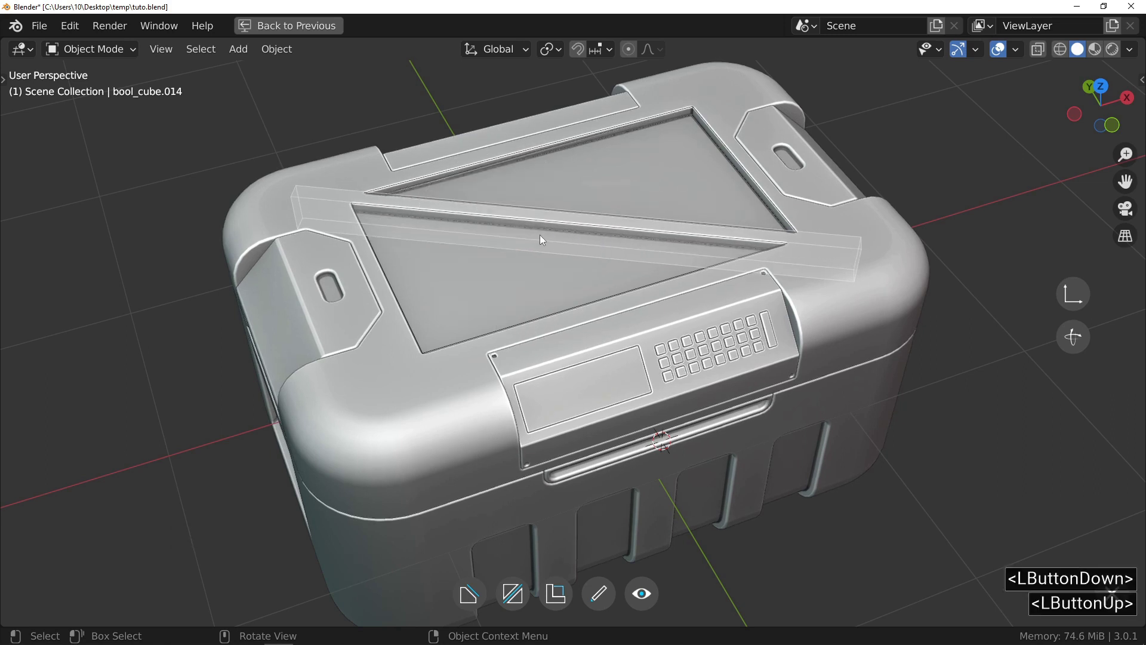
drag(564, 227, 584, 240)
Mirror the diagonal strip on the Y and X axes to form a cross over the lid recess.
drag(536, 313, 535, 311)
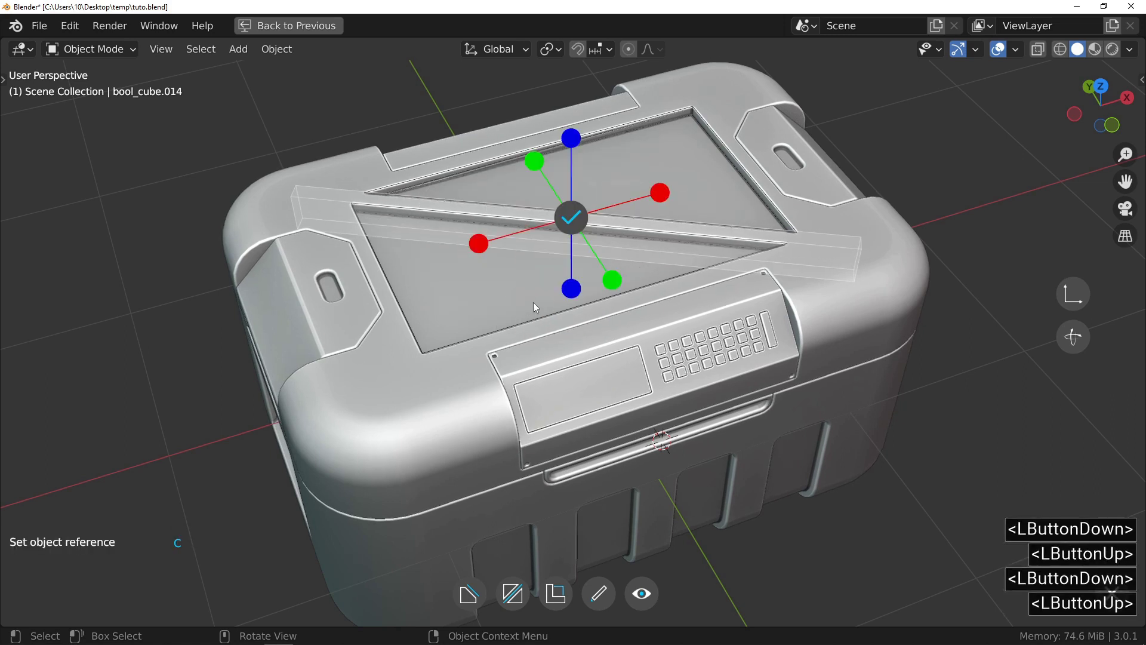
click(612, 279)
click(660, 195)
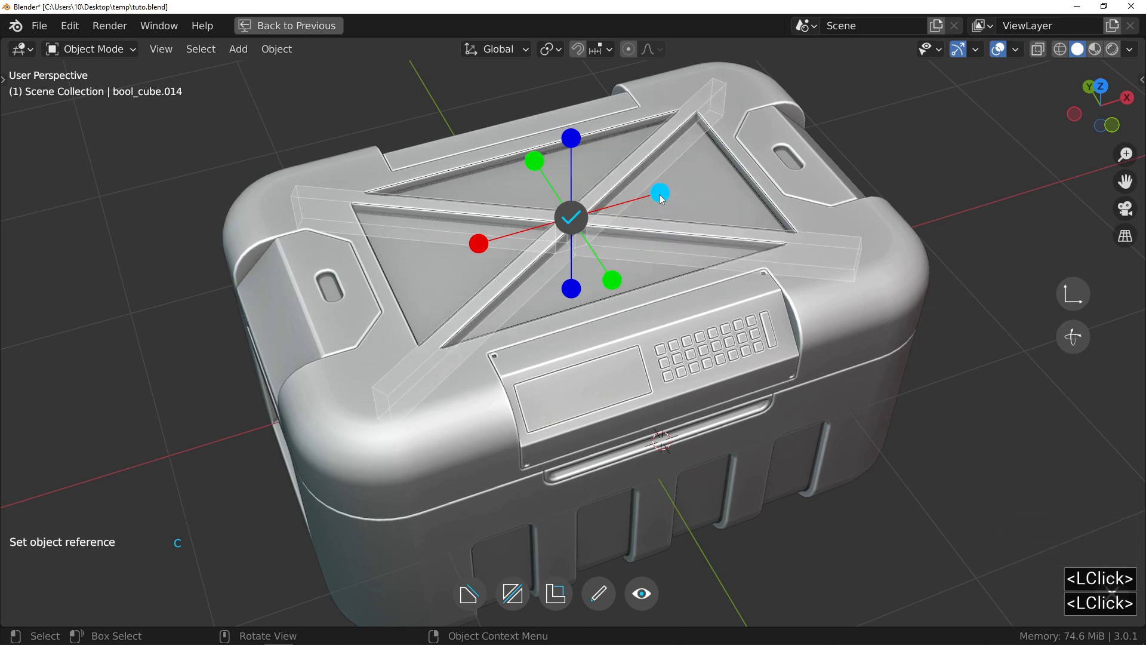
click(577, 215)
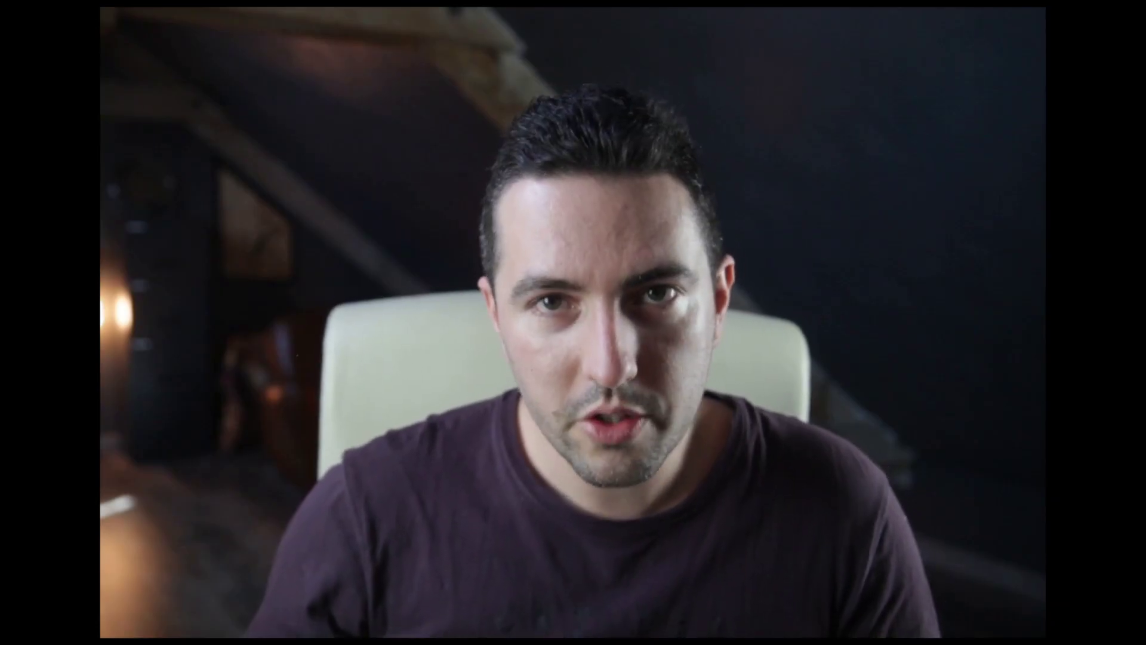
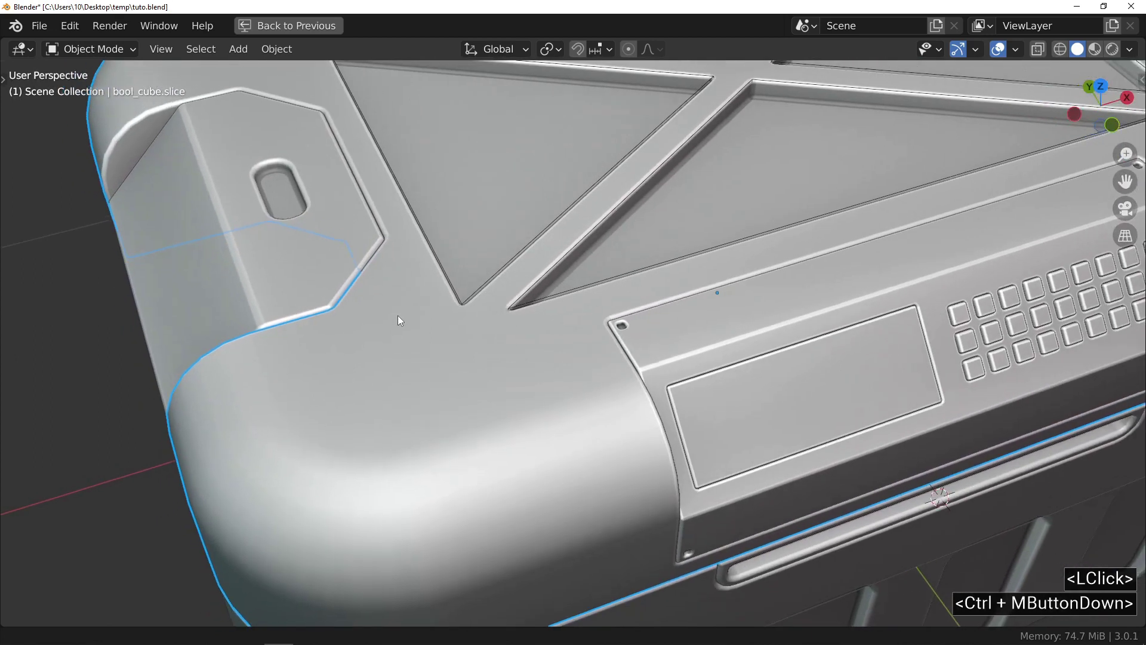
Cut a narrow L-shaped groove with a Fluent path on the lid's top, between the side handle recess and the control panel.
key(f)
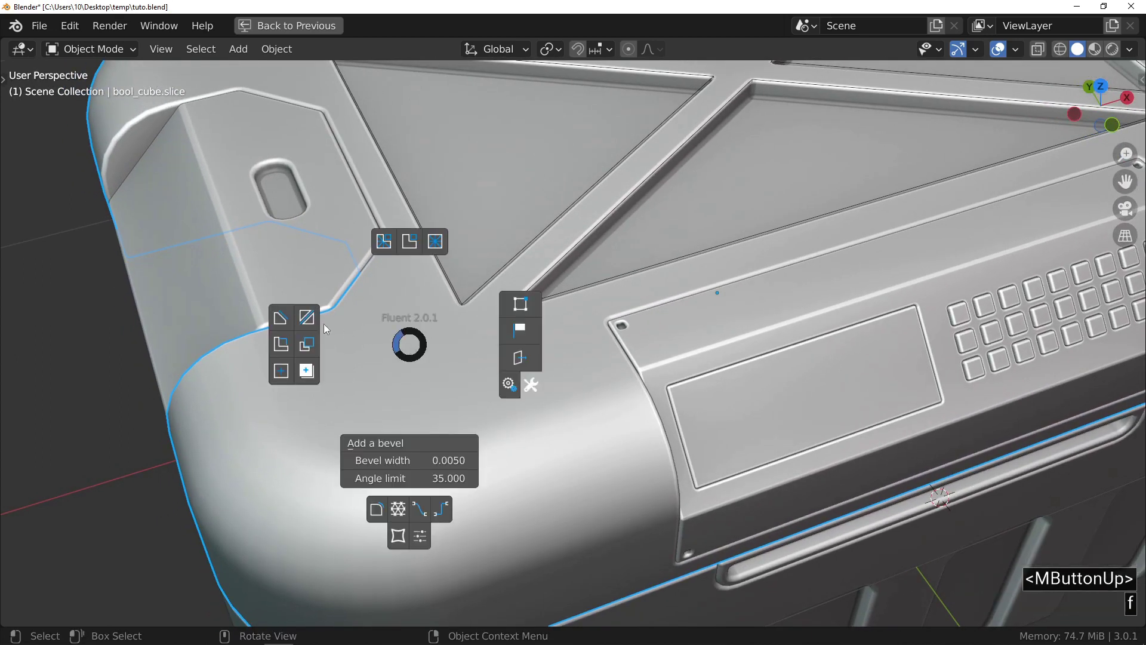
click(281, 319)
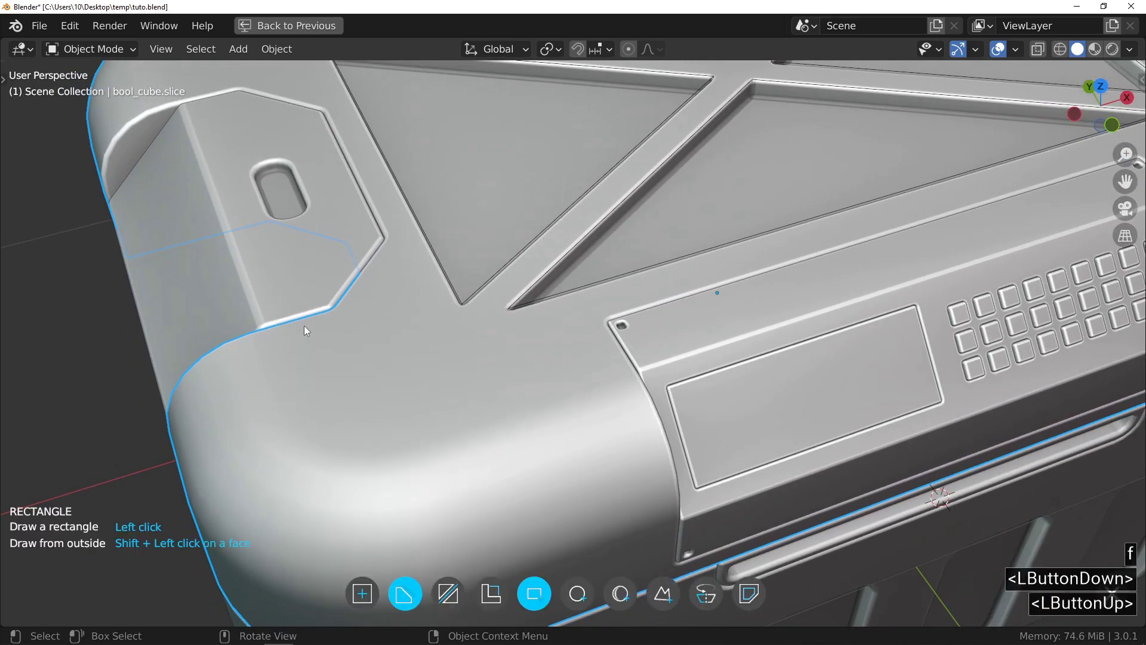
click(661, 595)
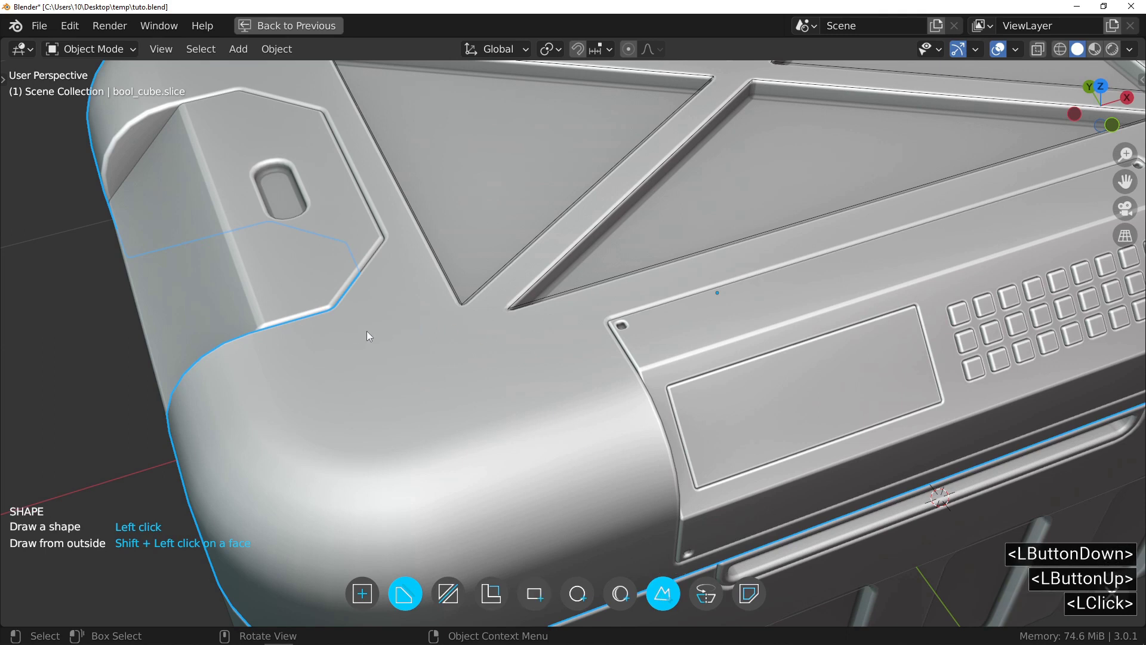
click(339, 335)
key(ctrl)
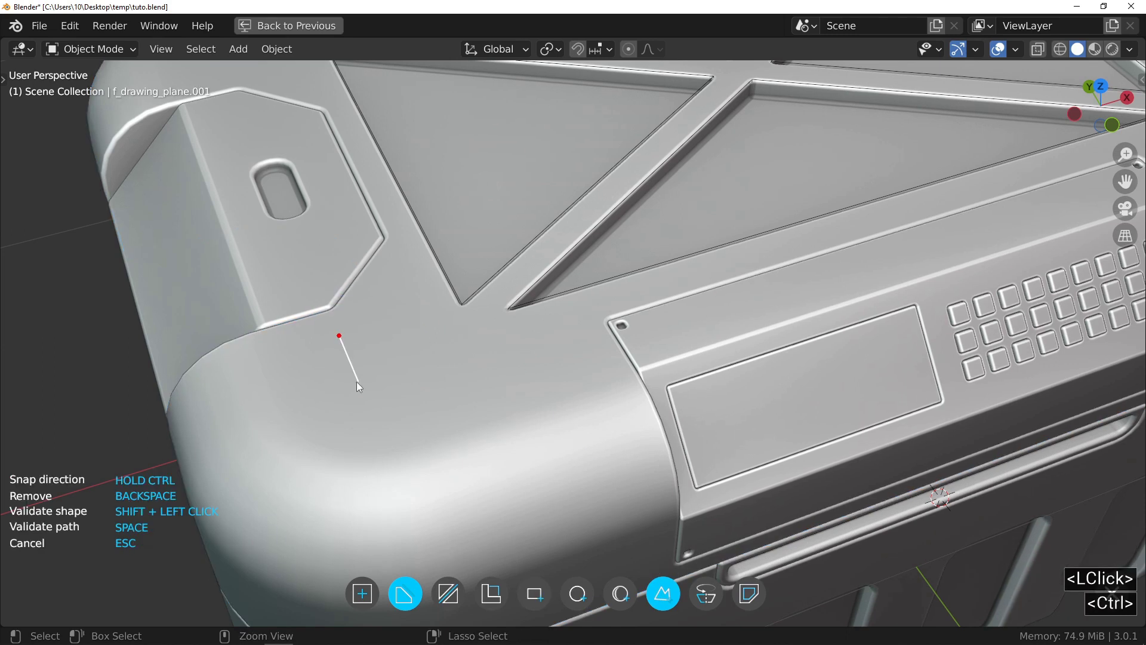
ctrl+click(358, 382)
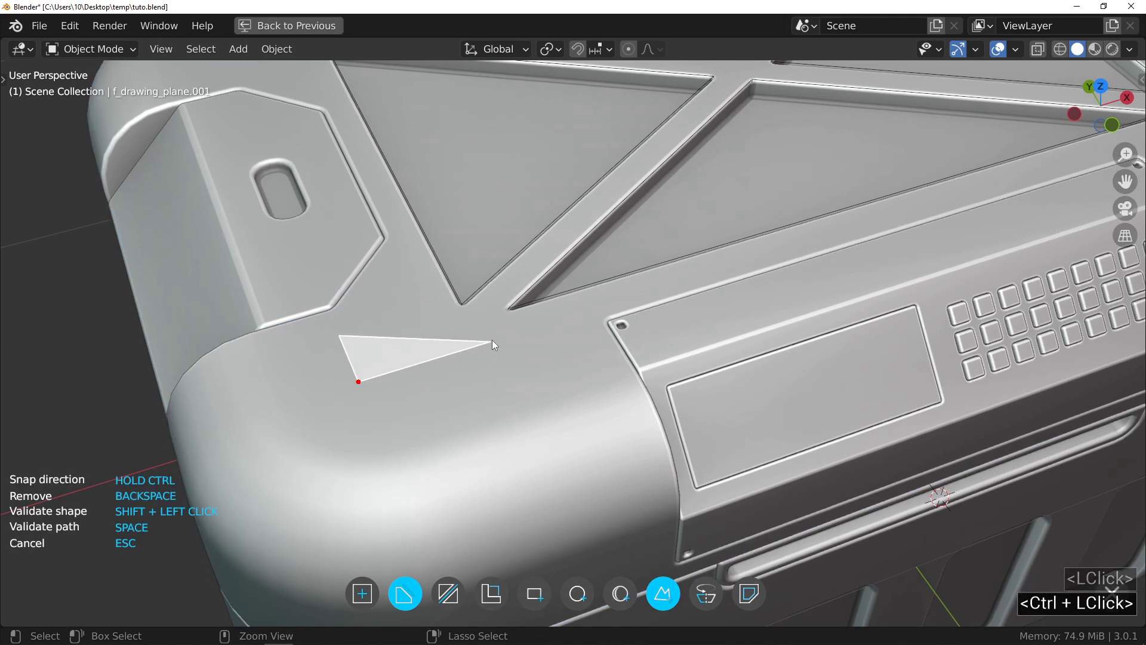
key(space)
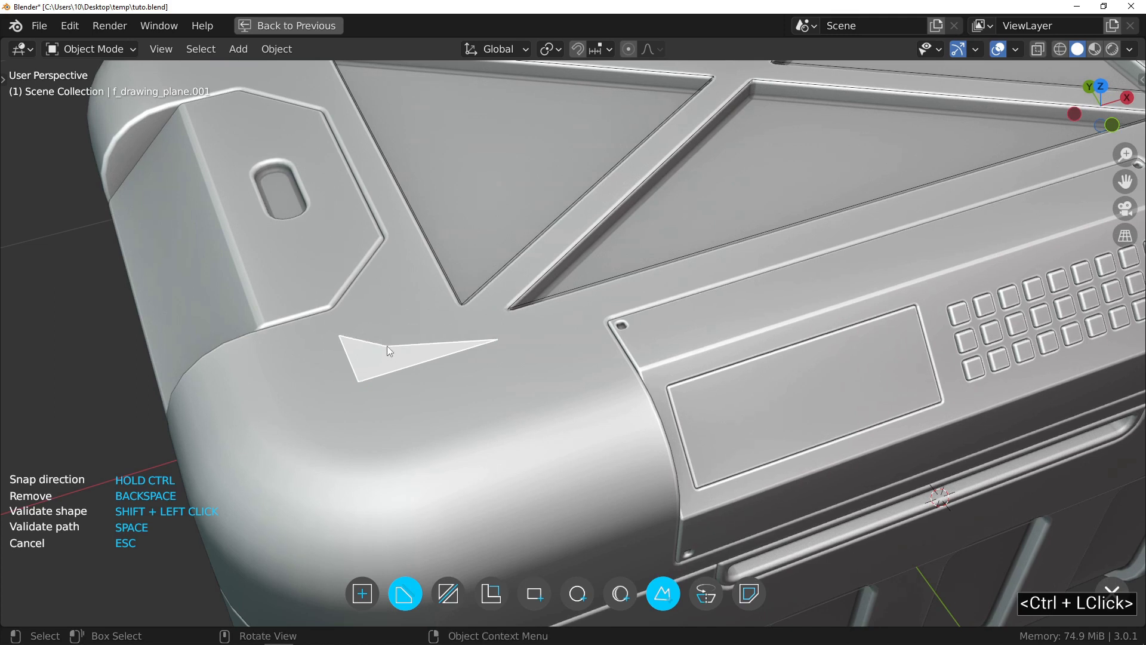
click(382, 346)
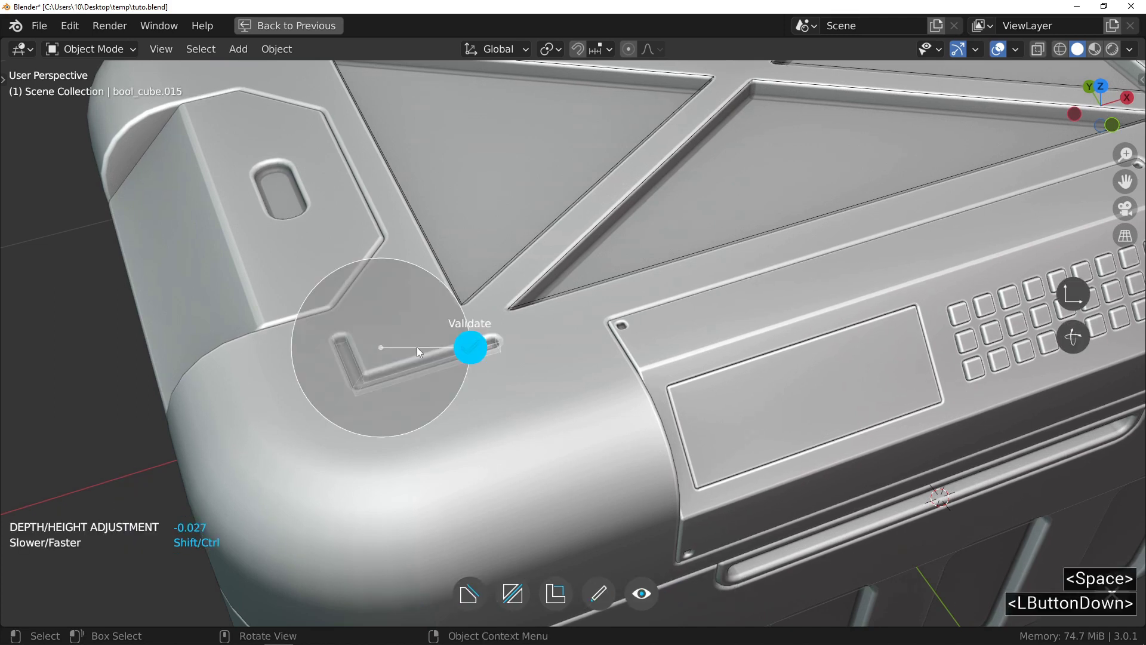
Chamfer the inner bend of the L-shaped groove so it turns through an angled segment.
key(ctrl)
ctrl+middle_drag(350, 377, 386, 310)
drag(466, 292, 455, 245)
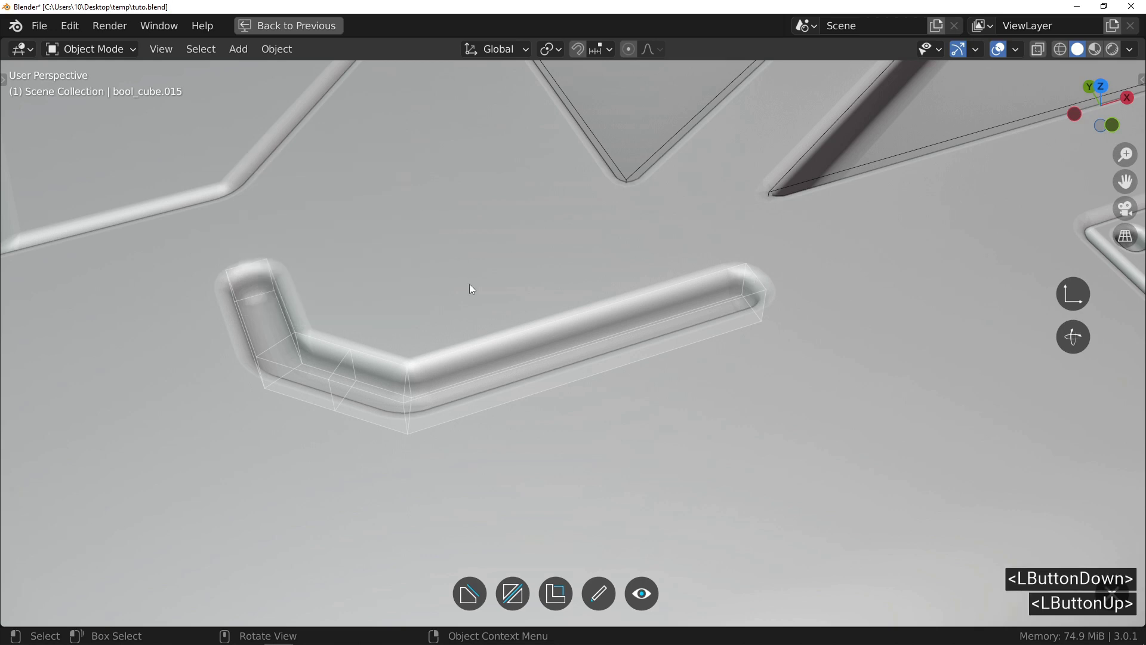
Mirror the groove on the X and Y axes to all four corners of the lid's top.
scroll(396, 343, down, 2)
ctrl+middle_drag(396, 343, 492, 439)
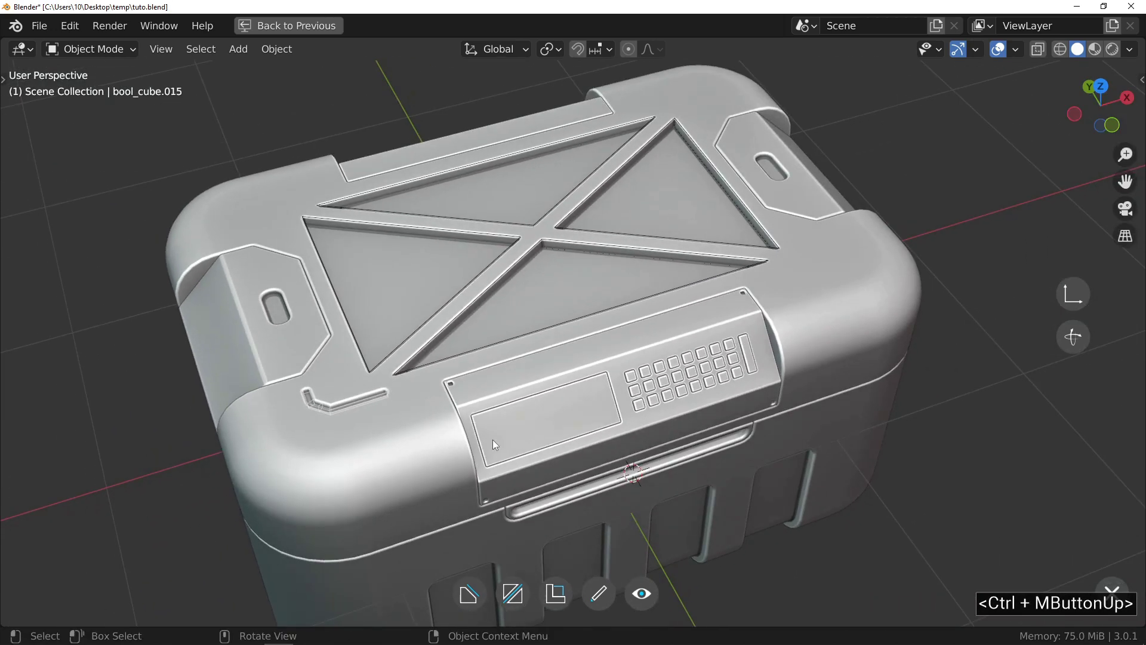
drag(526, 411, 514, 485)
drag(639, 326, 641, 327)
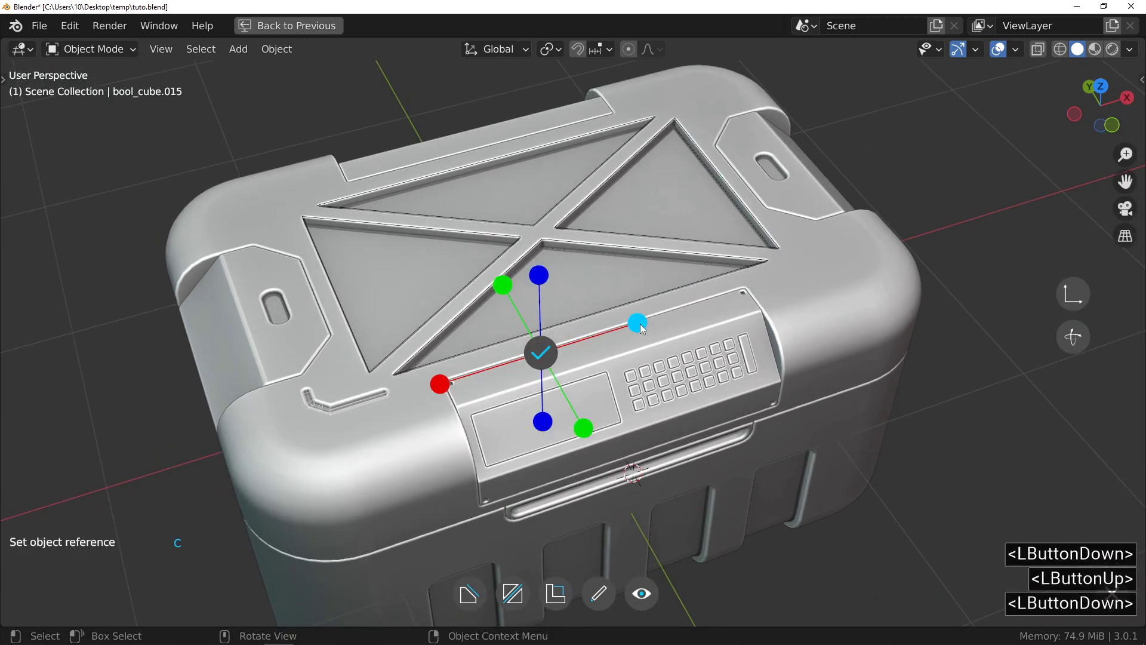
click(503, 285)
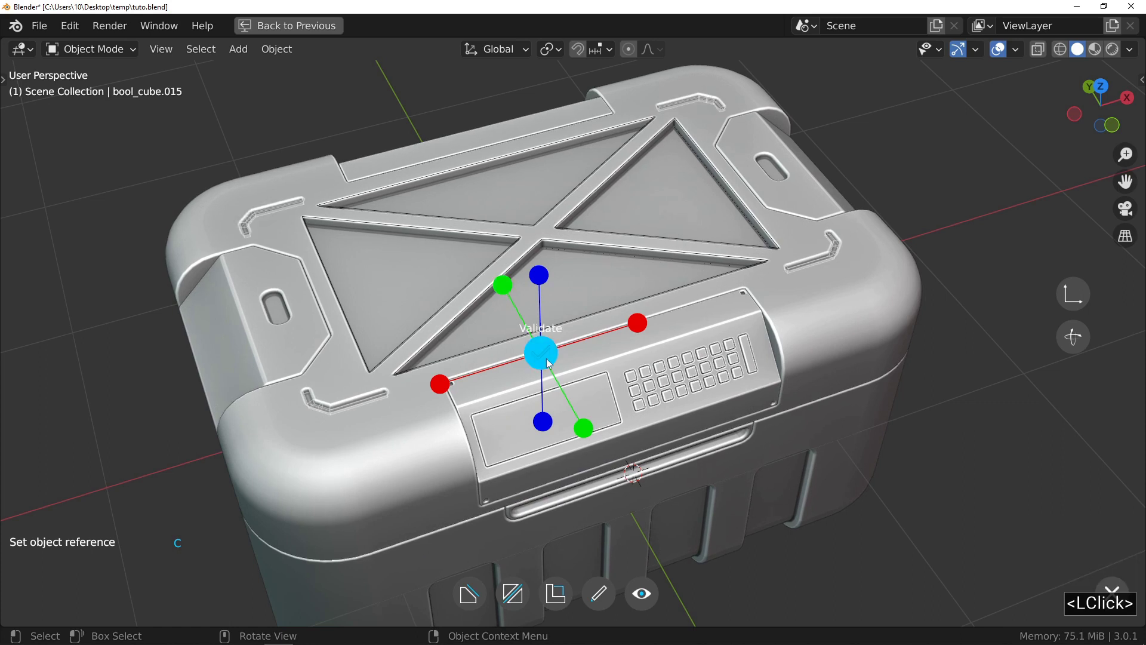
click(548, 359)
Display the boolean cutters in wireframe around the lid to examine them, and hide them again.
middle_drag(463, 362, 483, 332)
drag(483, 332, 553, 349)
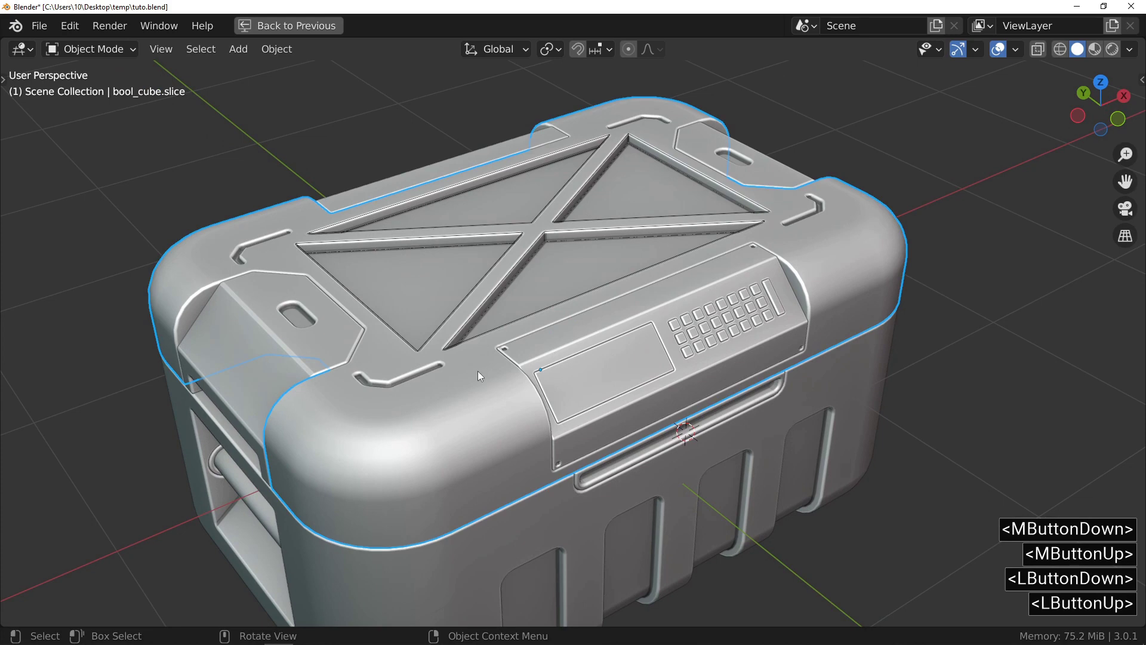
key(f)
click(492, 330)
mouse_move(492, 329)
middle_down()
mouse_move(512, 290)
mouse_move(487, 338)
middle_up()
key(f)
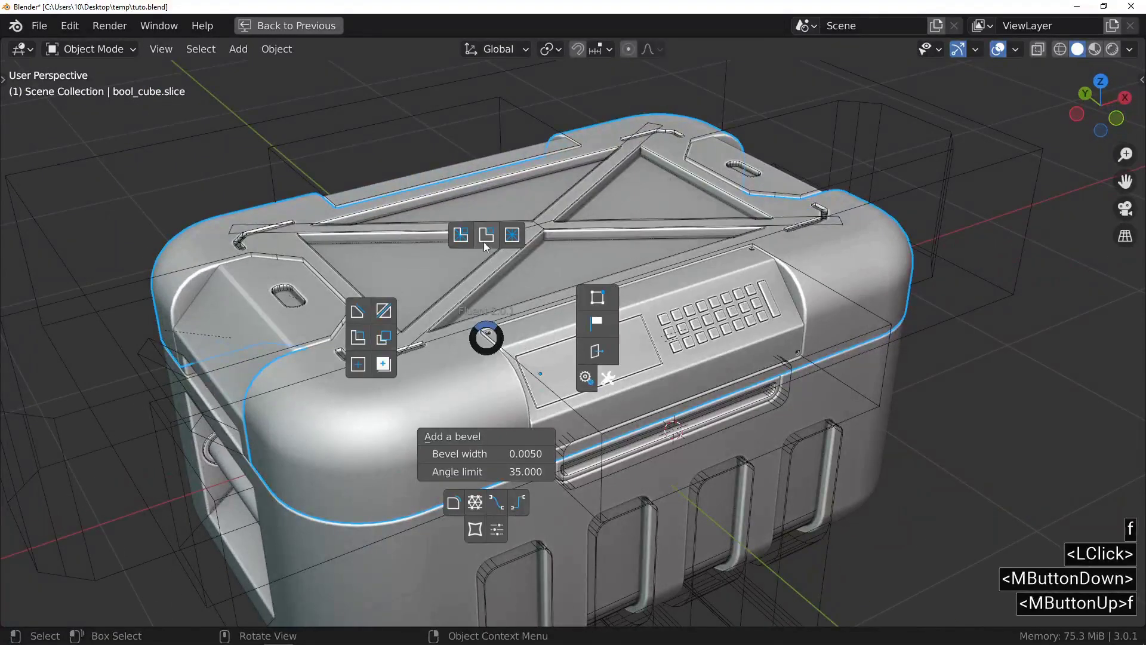
key(f)
key(f)
key(f)
key(f)
ctrl+middle_drag(485, 247, 449, 414)
Start a Fluent plate on the case's base and select the vertical faces around its rounded corner.
click(453, 435)
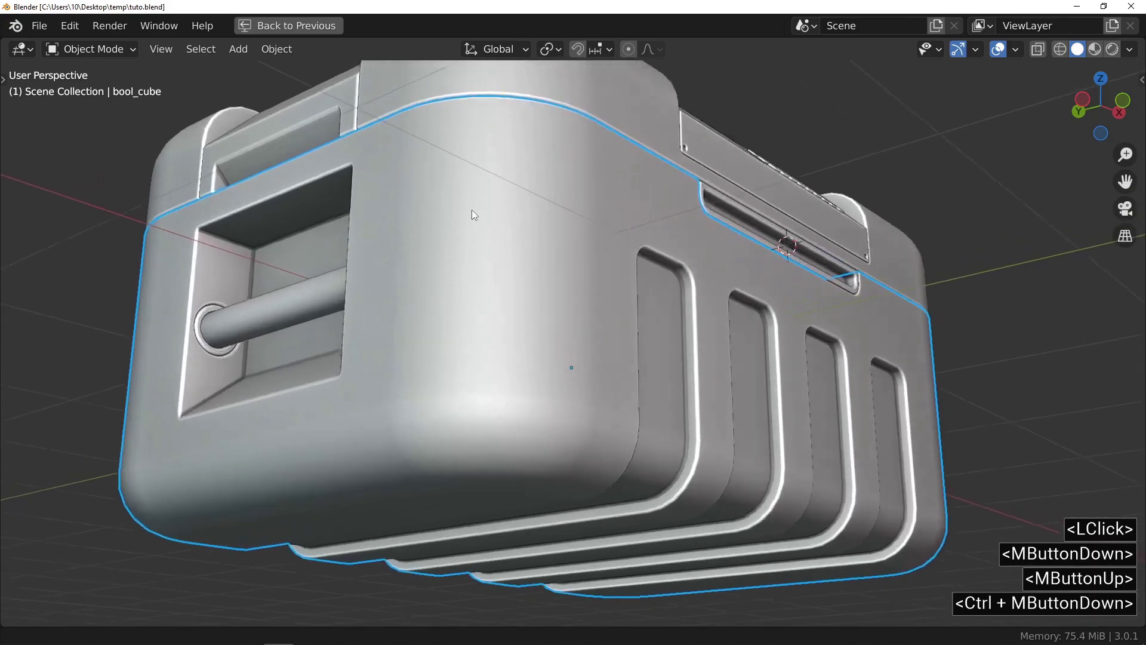
ctrl+middle_drag(472, 210, 476, 237)
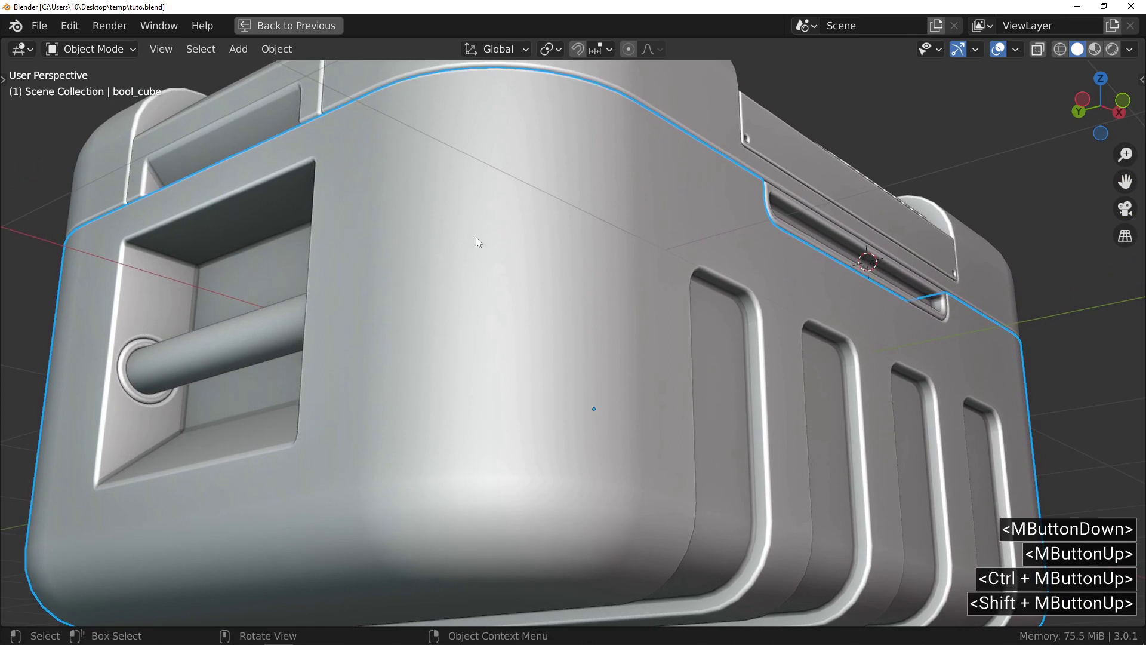
key(f)
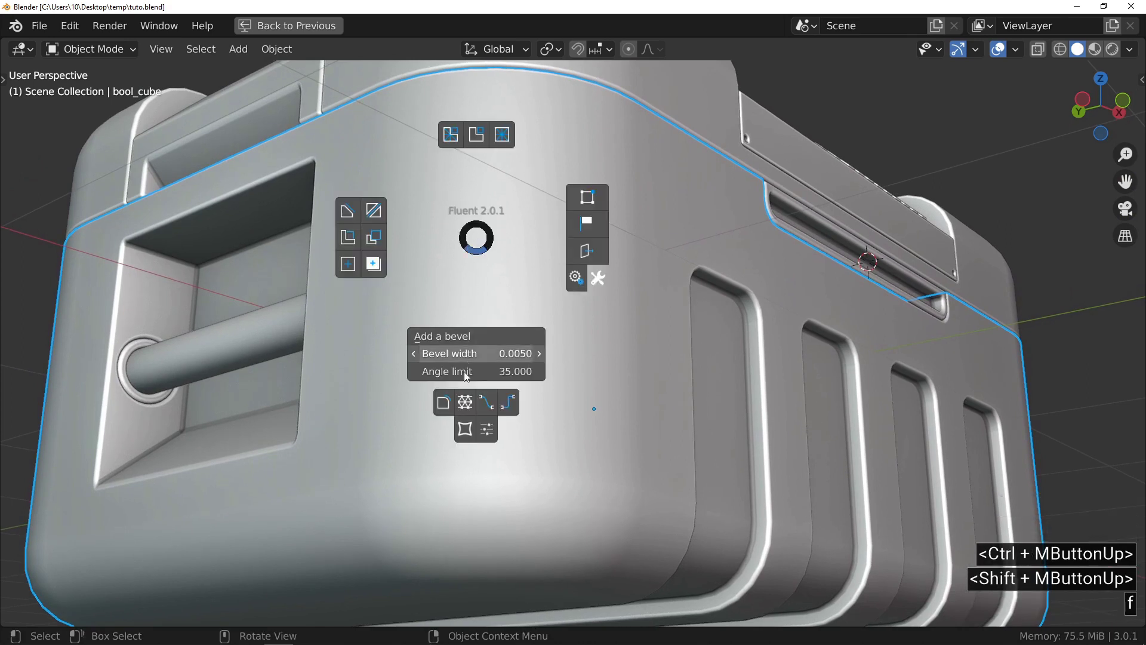
click(444, 403)
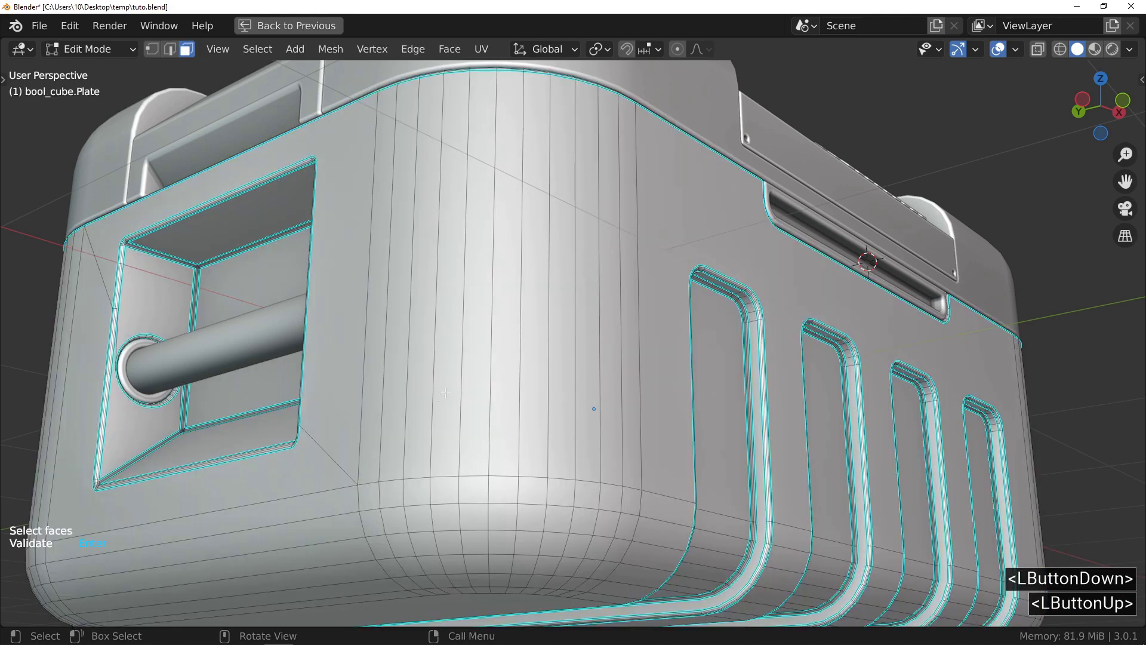
click(378, 284)
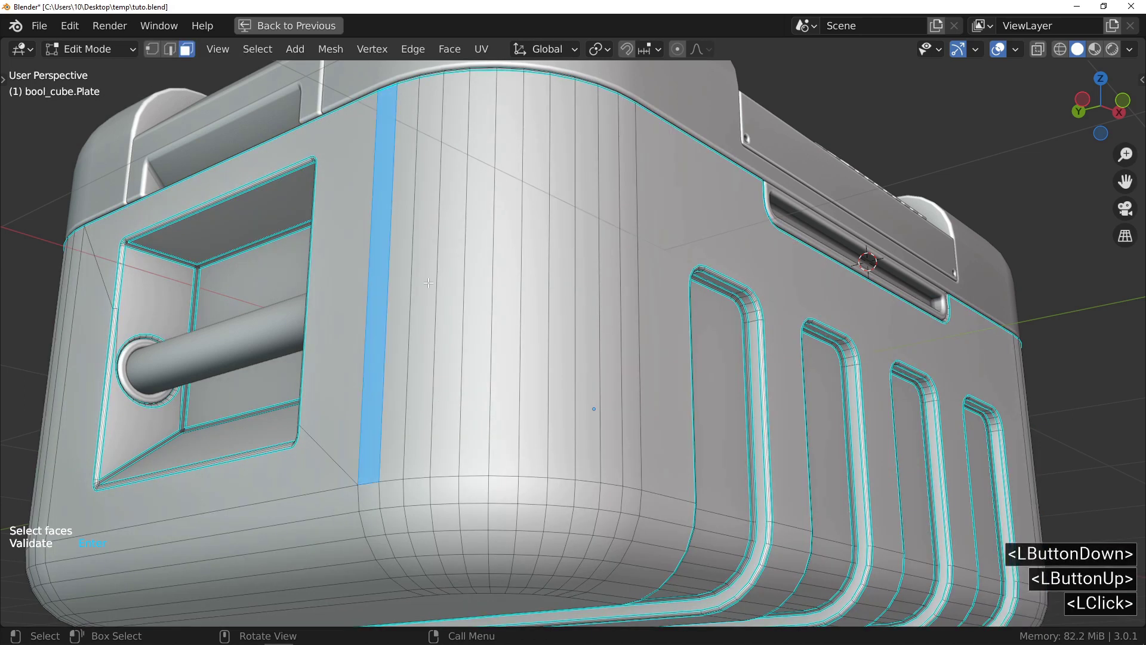
key(ctrl)
ctrl+click(632, 309)
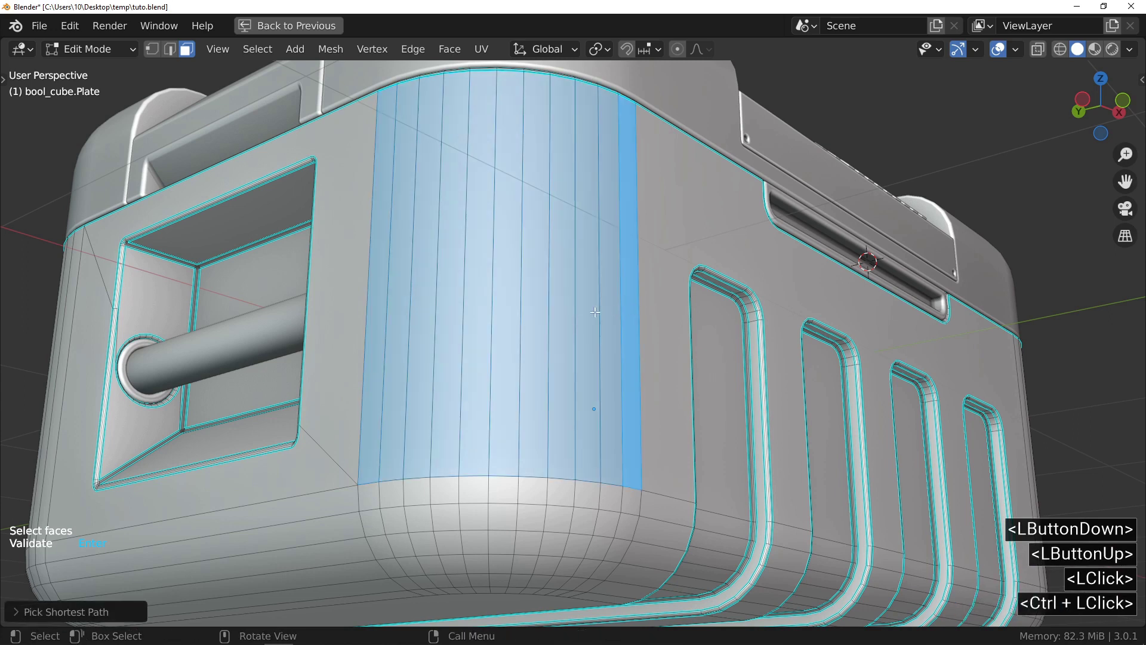
Extend the plate's face selection over the base's rounded bottom corner, taking its border faces and all faces inside.
middle_drag(597, 311, 555, 335)
key(ctrl)
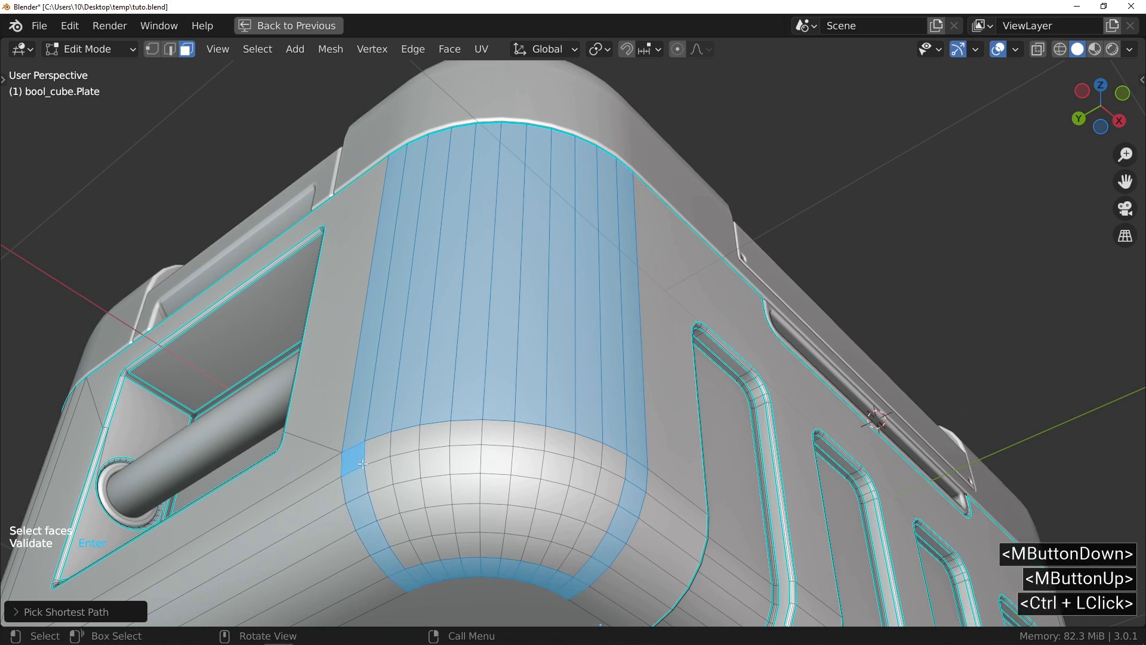
key(c)
scroll(382, 464, down, 5)
click(406, 466)
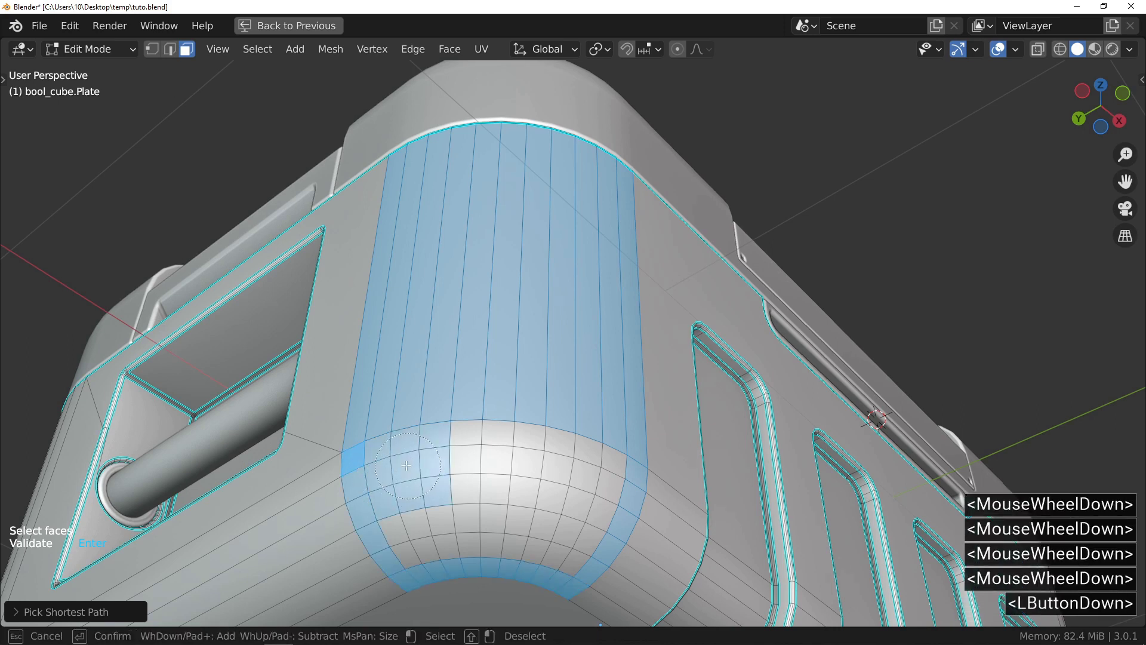
drag(406, 466, 488, 451)
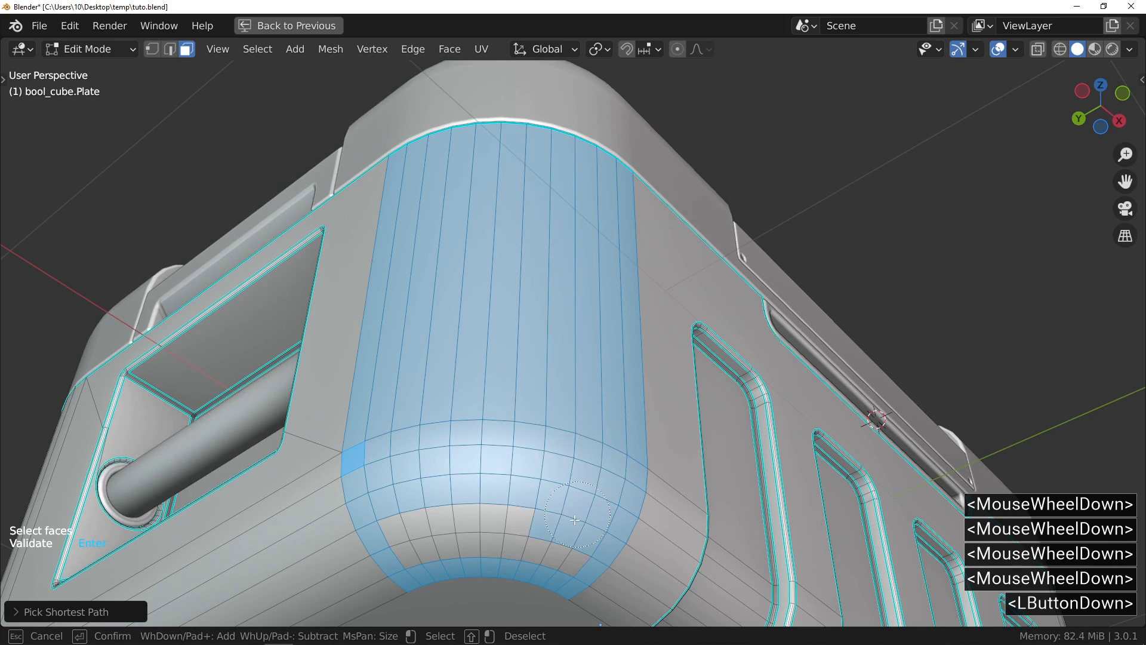
drag(424, 530, 442, 508)
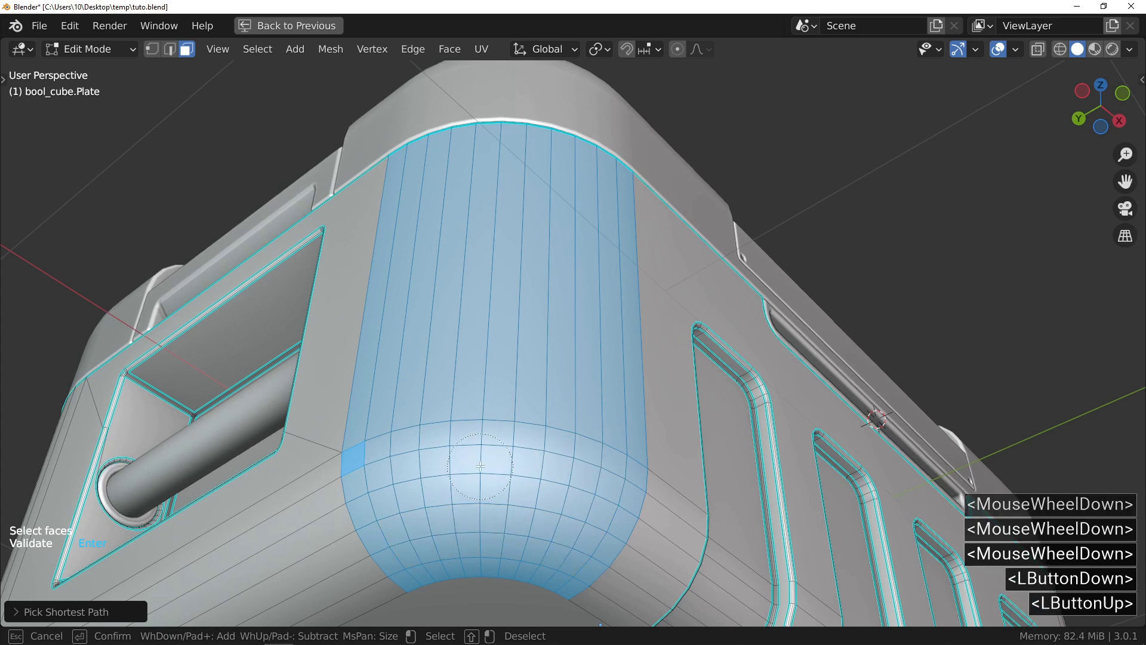
Create the plate from the selected corner faces of the base and reduce its thickness to a thin shell.
right_click(479, 462)
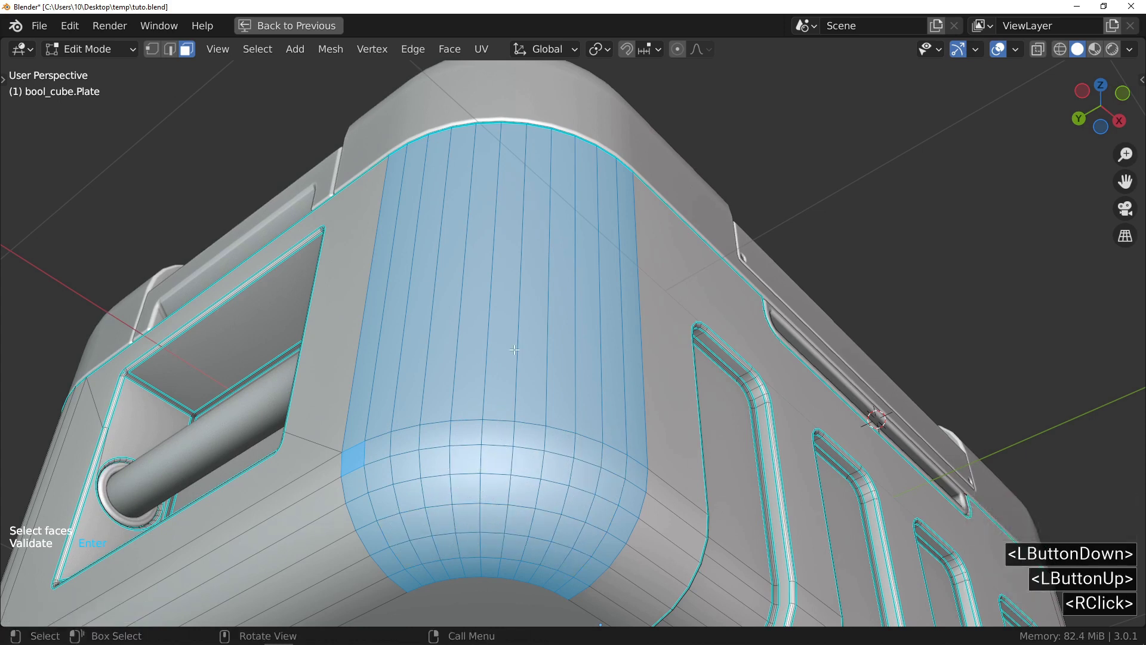
middle_drag(568, 161, 408, 356)
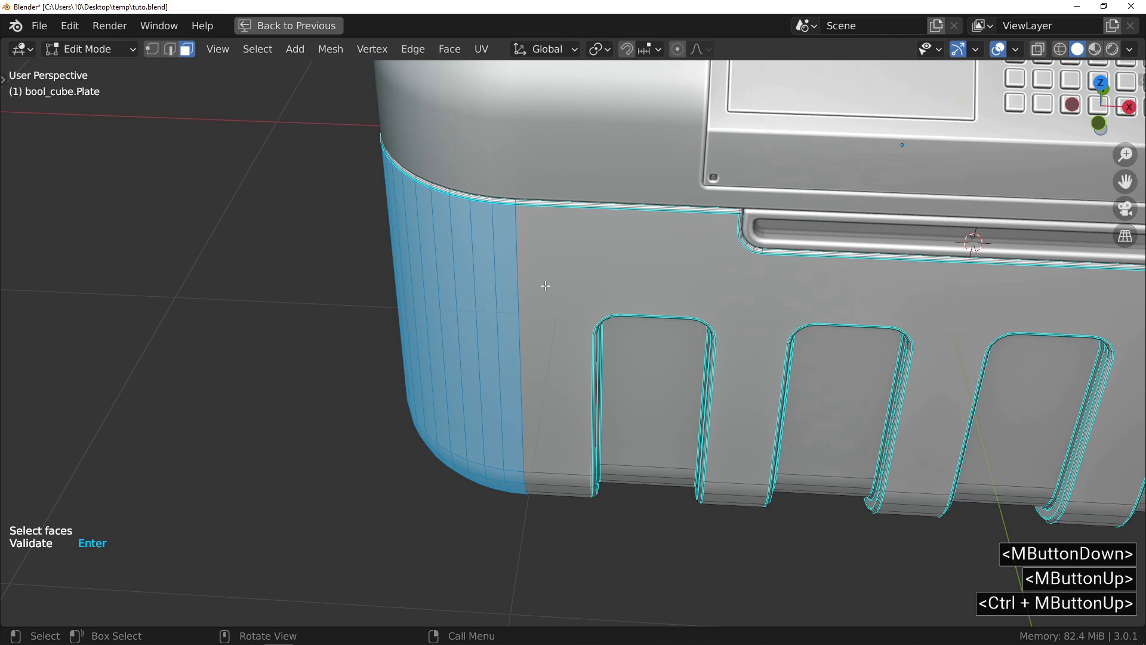
key(Return)
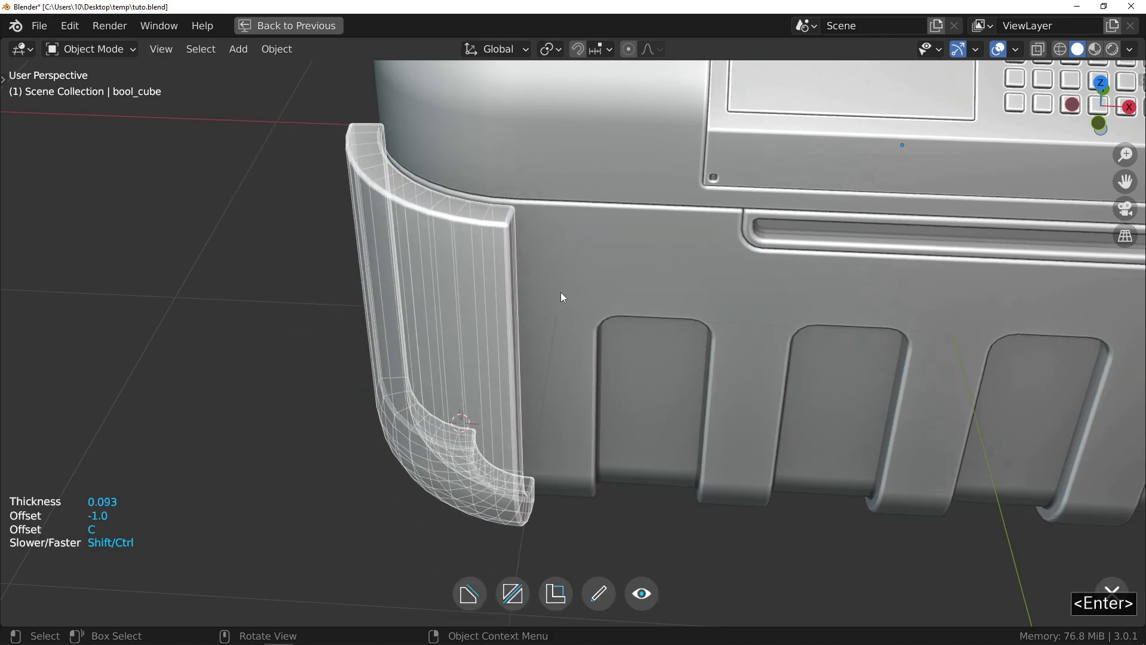
drag(553, 290, 723, 286)
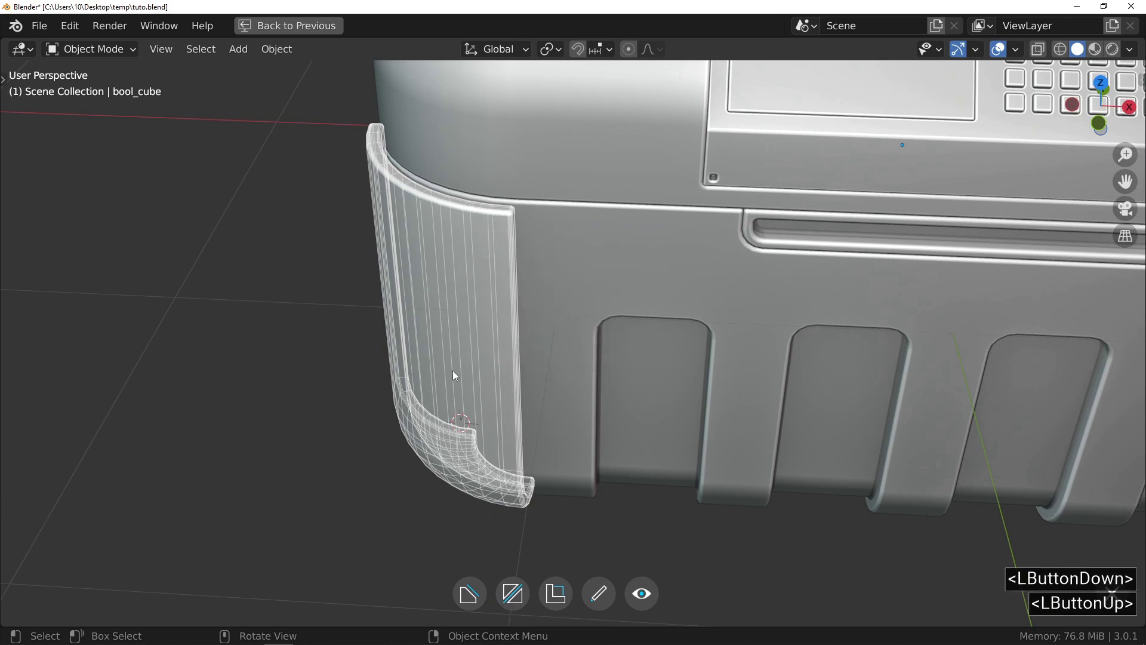
Mirror the base's corner plate on the X and Y axes to all four corners and finish the plate operation.
ctrl+middle_drag(314, 418, 296, 536)
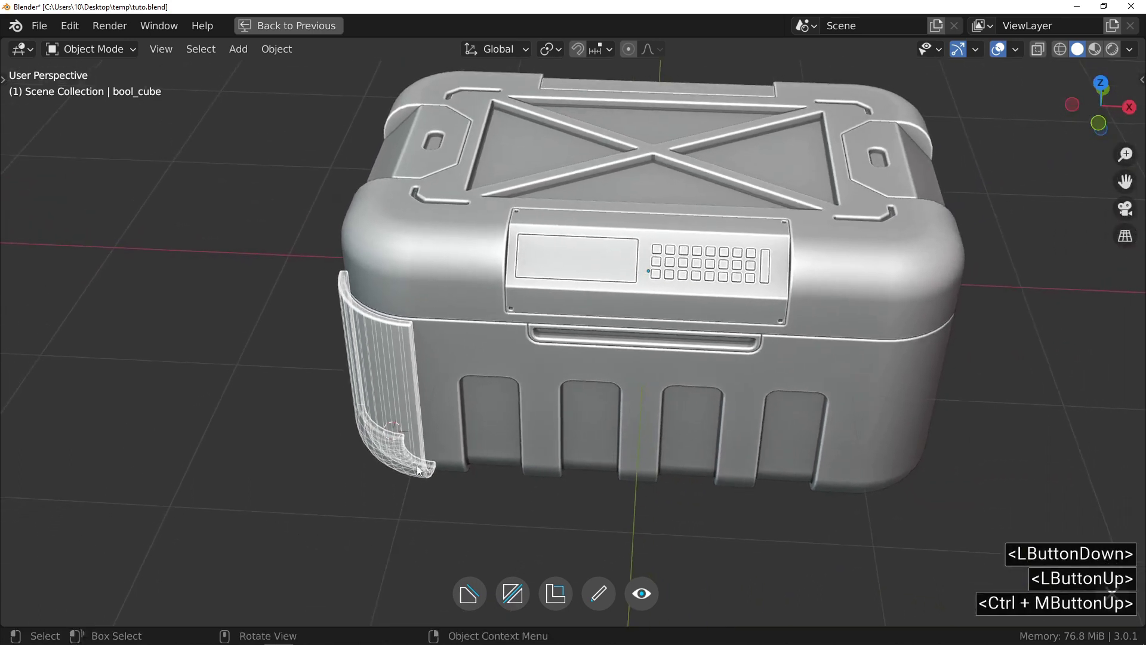
drag(554, 370, 482, 425)
click(740, 276)
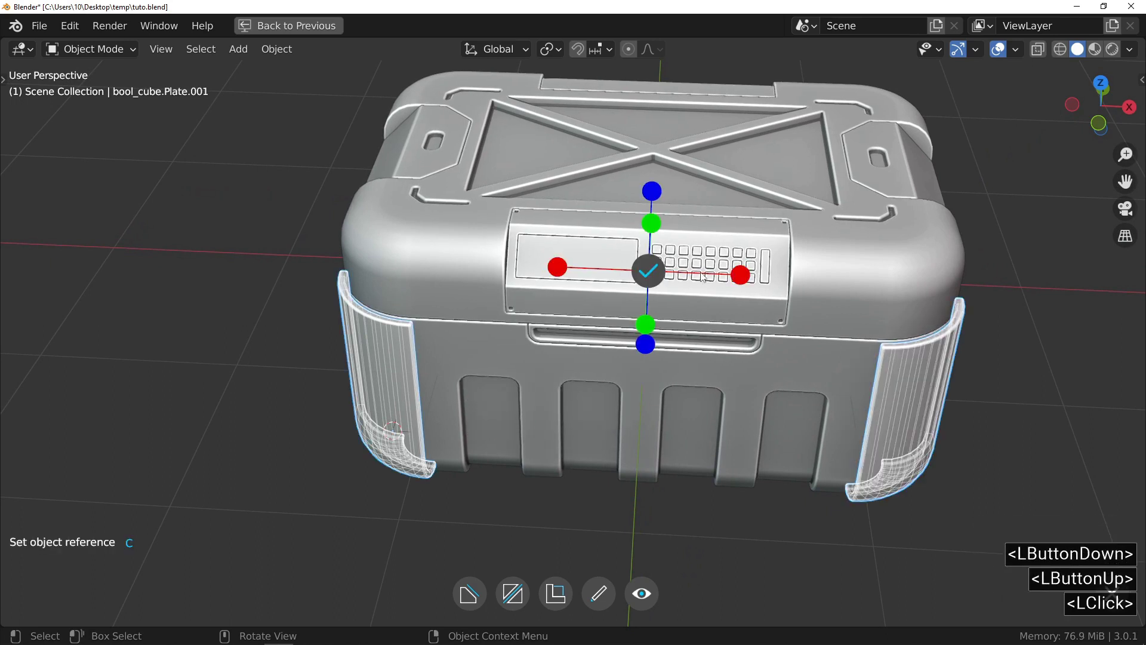
middle_drag(659, 274, 616, 267)
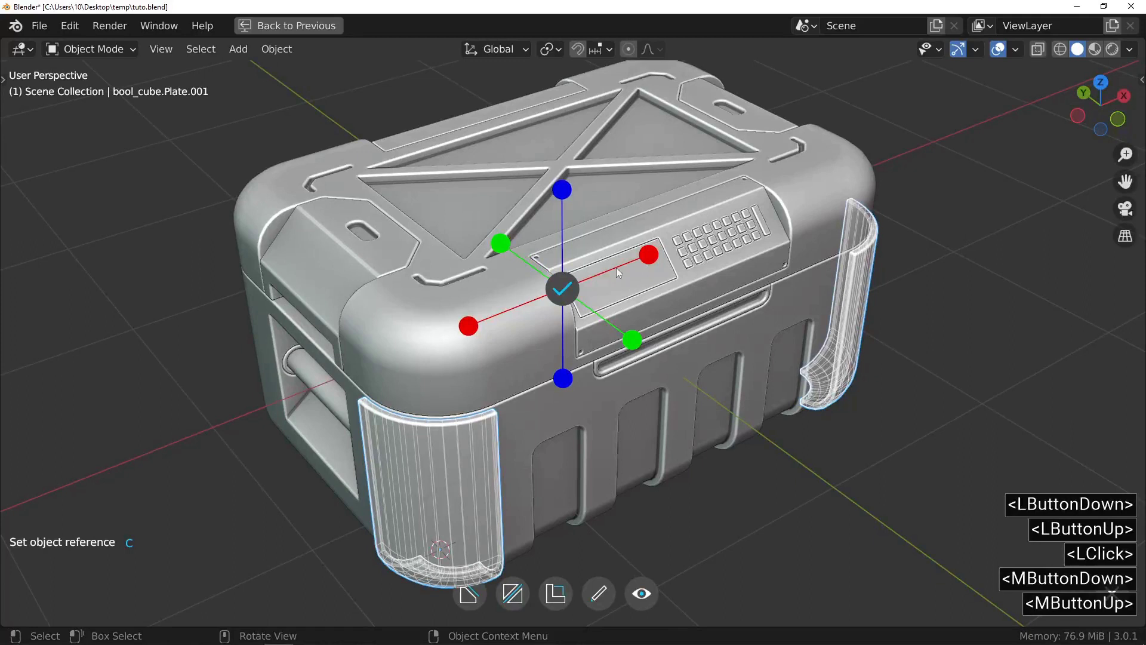
click(502, 244)
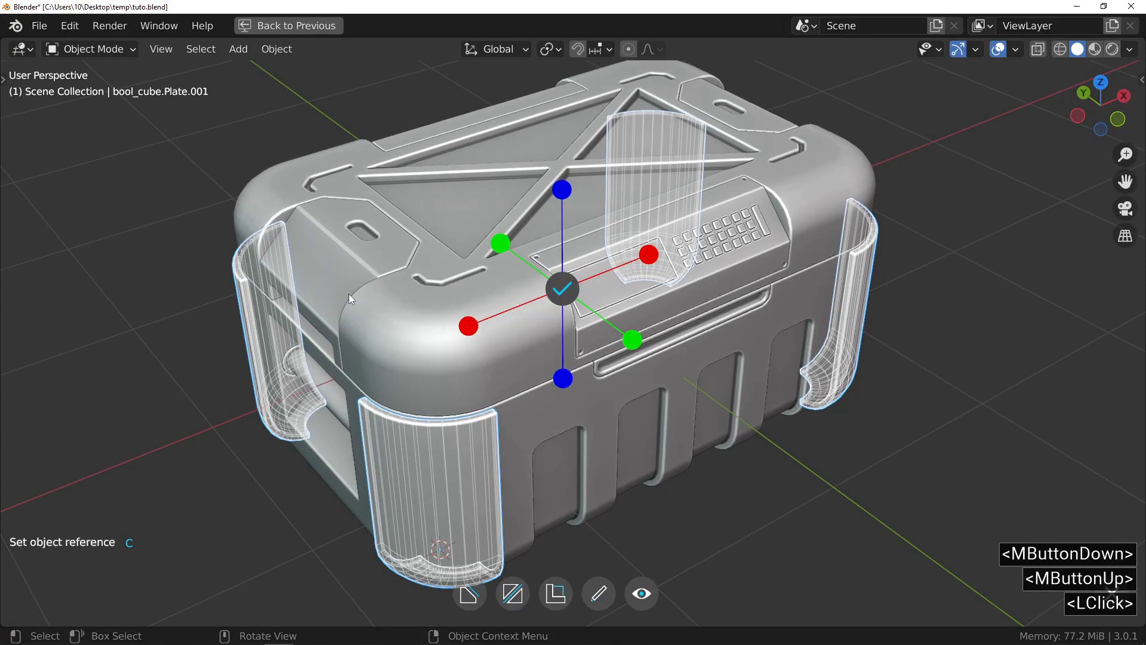
click(561, 291)
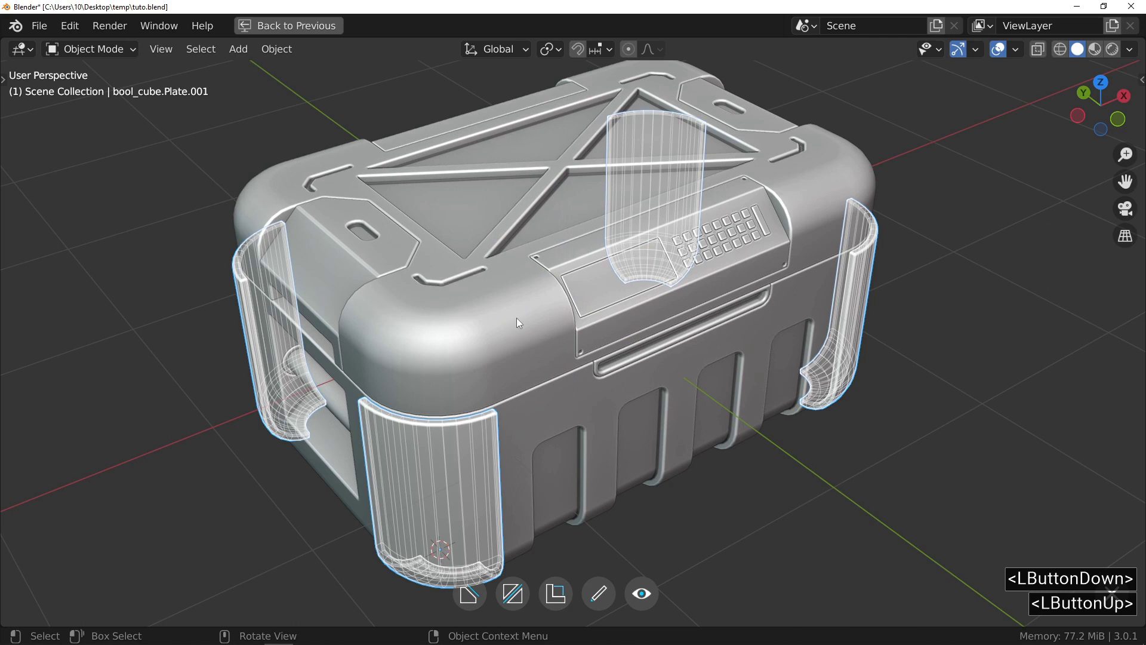
drag(509, 326, 605, 337)
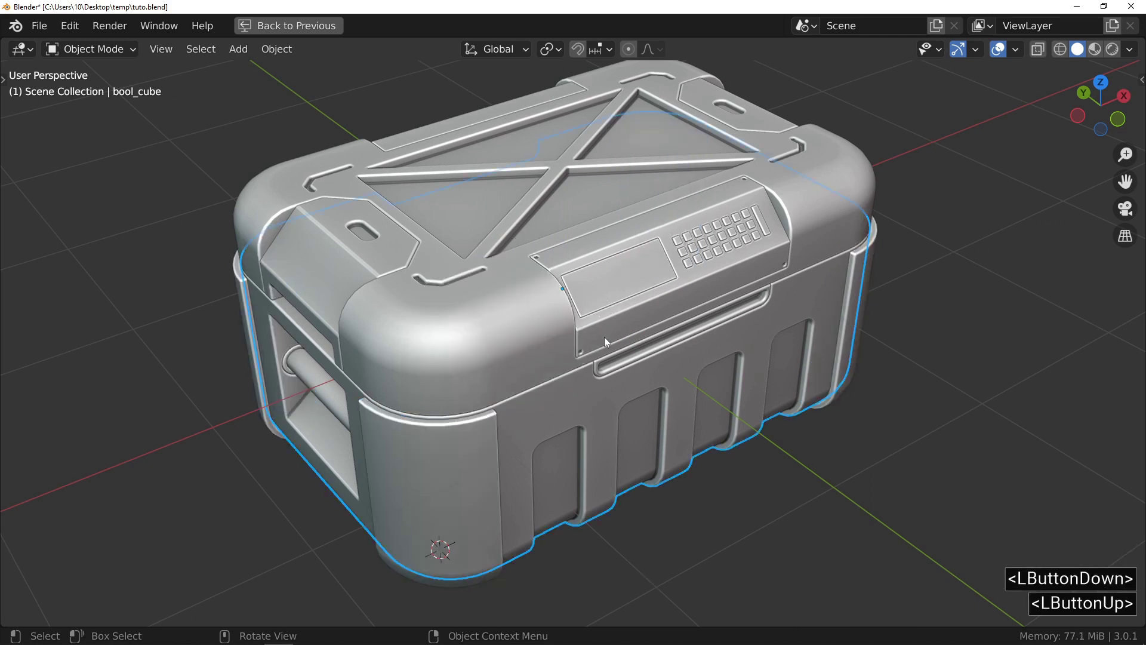
Start a Fluent plate on the lid and select the border and inner faces of its rounded front corner.
click(421, 360)
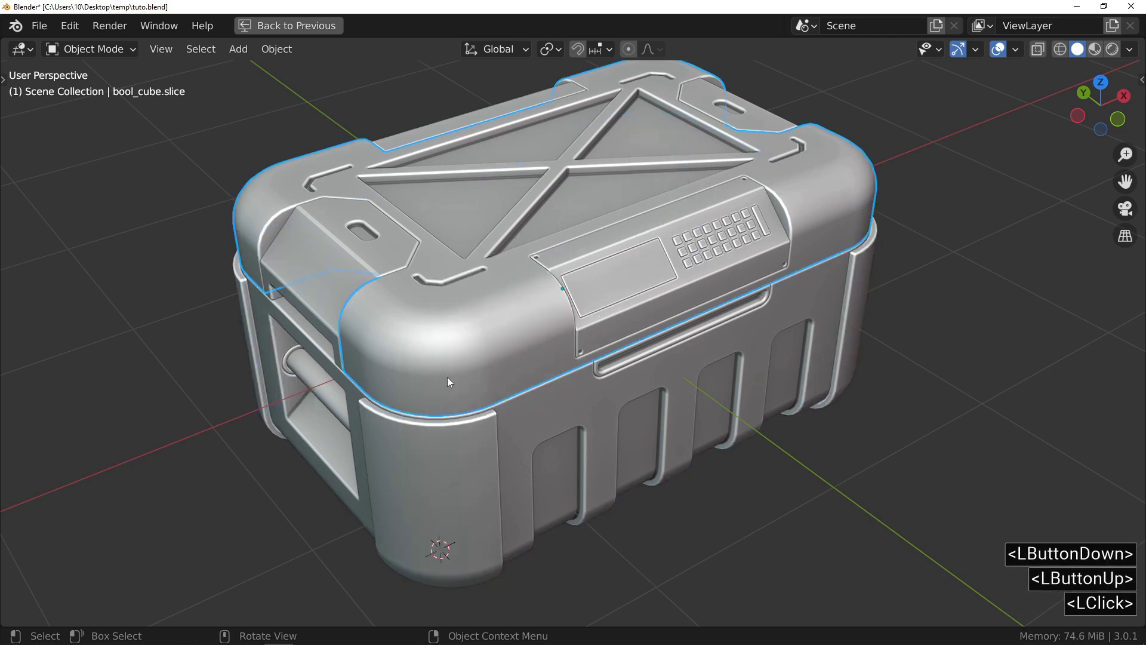
ctrl+middle_drag(418, 363, 421, 310)
key(f)
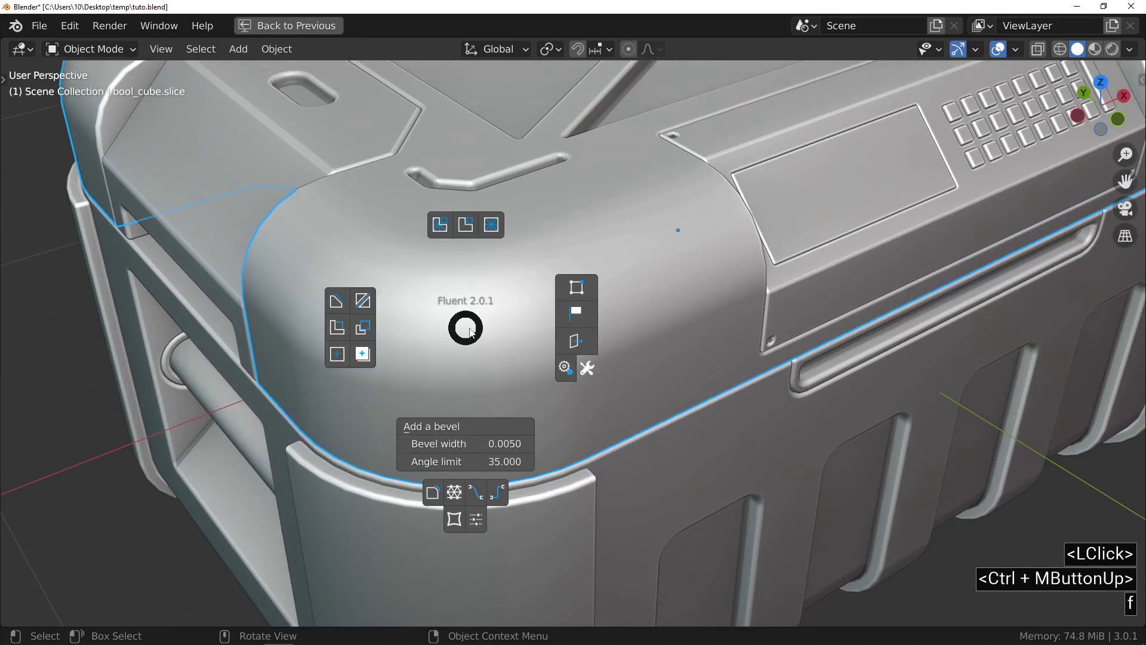
click(431, 492)
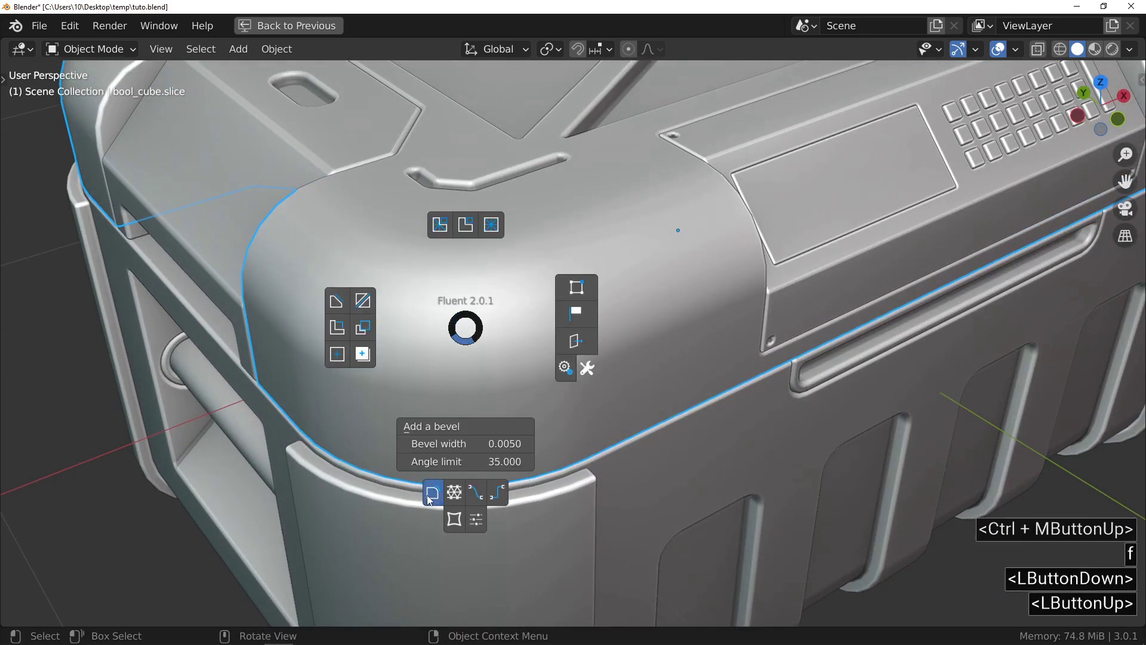
ctrl+click(526, 235)
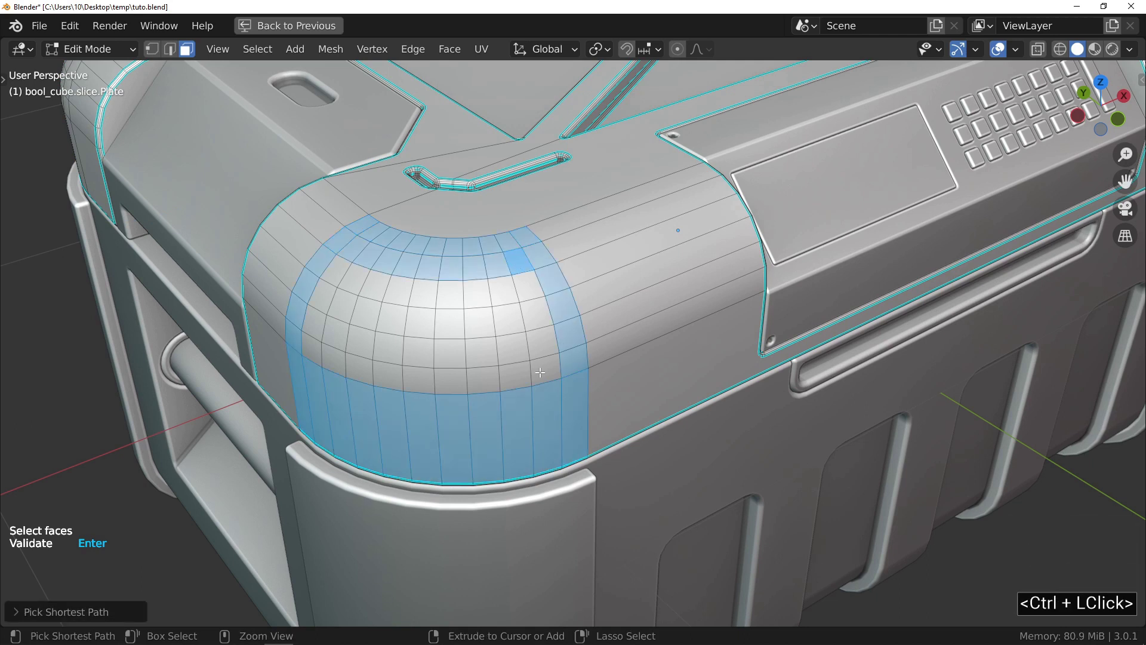
ctrl+click(312, 348)
key(c)
mouse_move(317, 347)
mouse_down()
mouse_move(453, 334)
mouse_move(433, 348)
mouse_up()
right_click(433, 348)
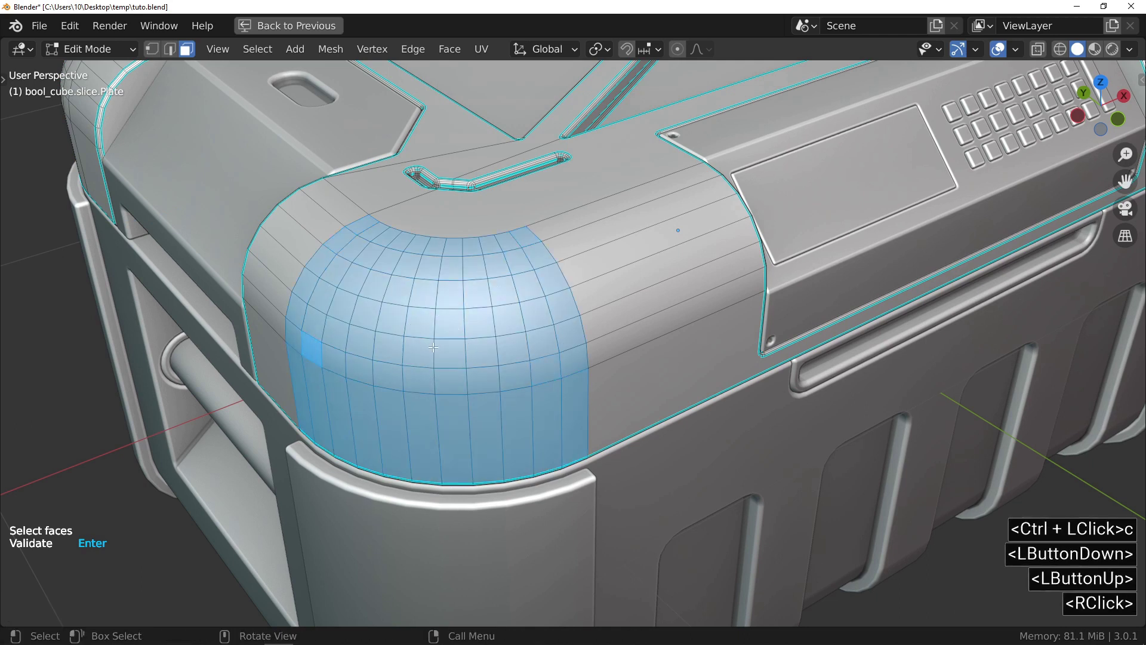
Create the lid's corner plate from the selected faces and mirror it on the X and Y axes to all four corners.
key(Return)
ctrl+middle_drag(256, 382, 434, 386)
click(434, 385)
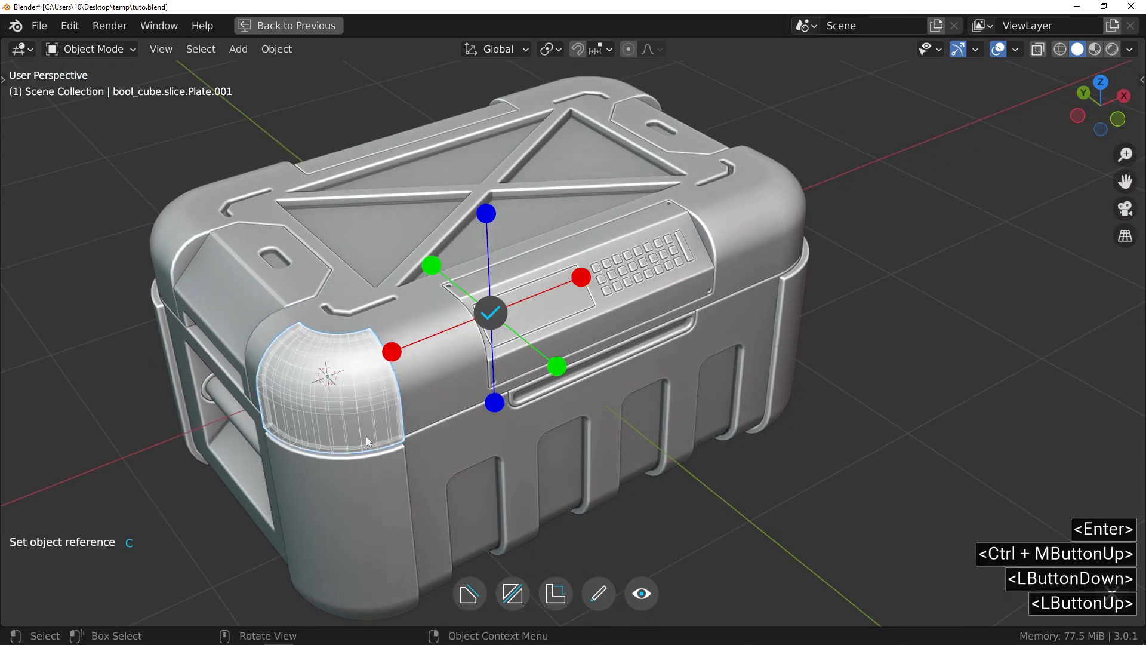
click(441, 276)
click(442, 276)
click(490, 312)
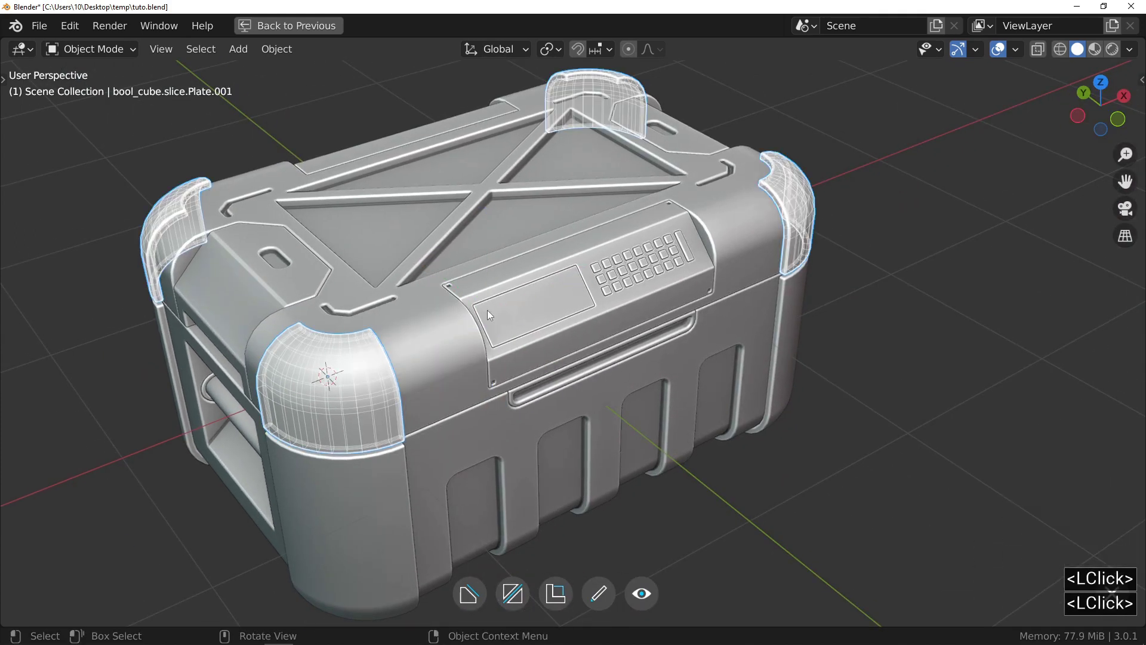
drag(453, 289, 545, 296)
Clear the selection and examine the case with its lid and base corner plates.
key(alt+a)
click(478, 435)
shift+middle_drag(479, 435, 222, 304)
key(alt+a)
click(474, 243)
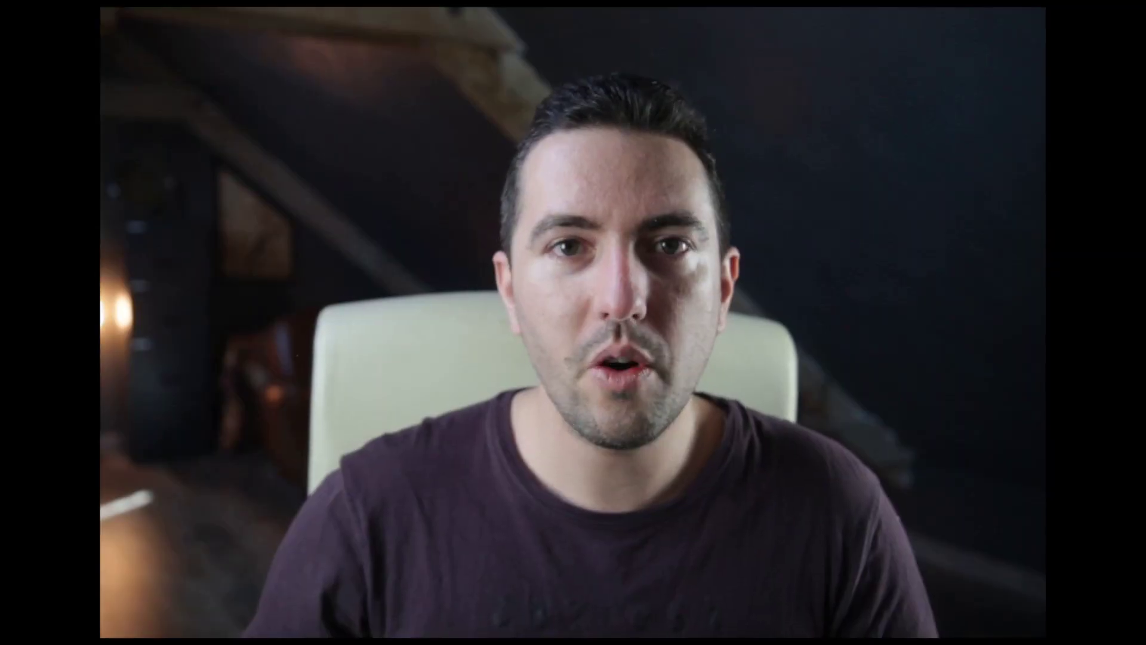